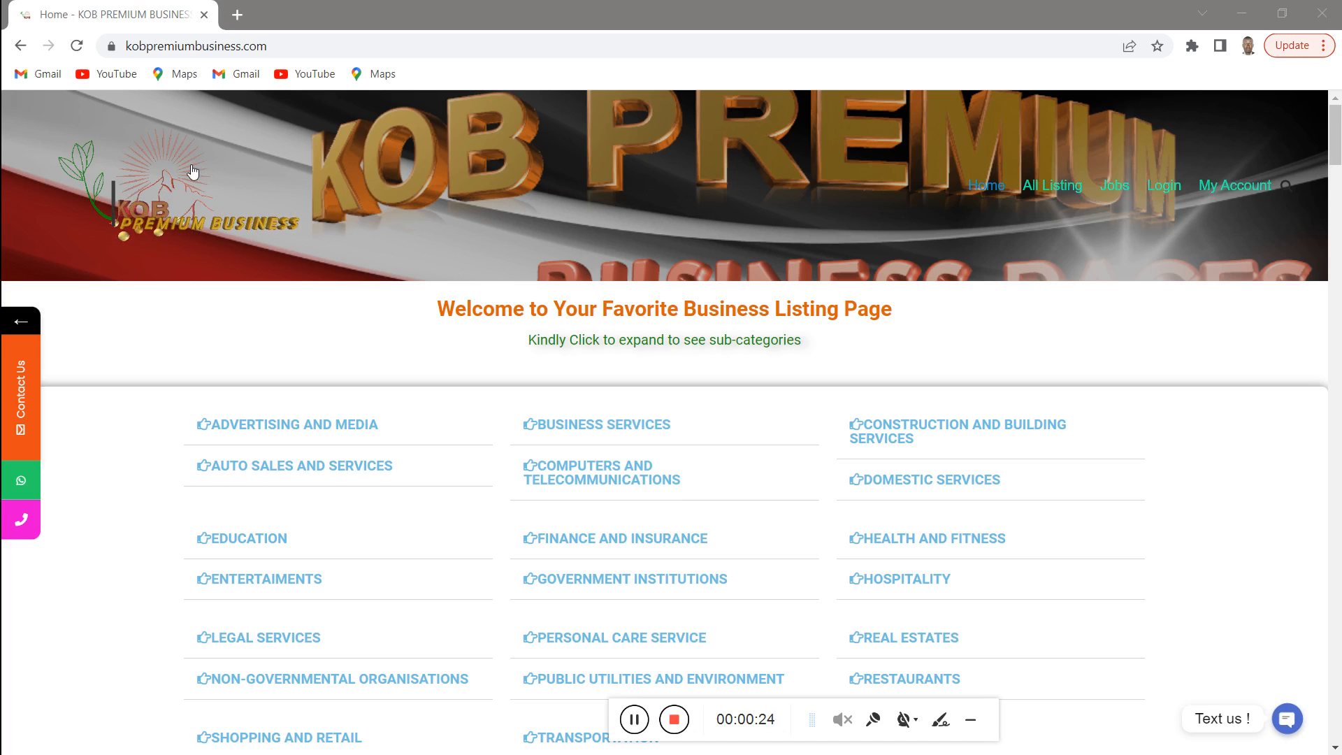
Look over the whole home page, from the category list through the listings and packages to the footer's contact links
scroll(467, 339, "down", 20)
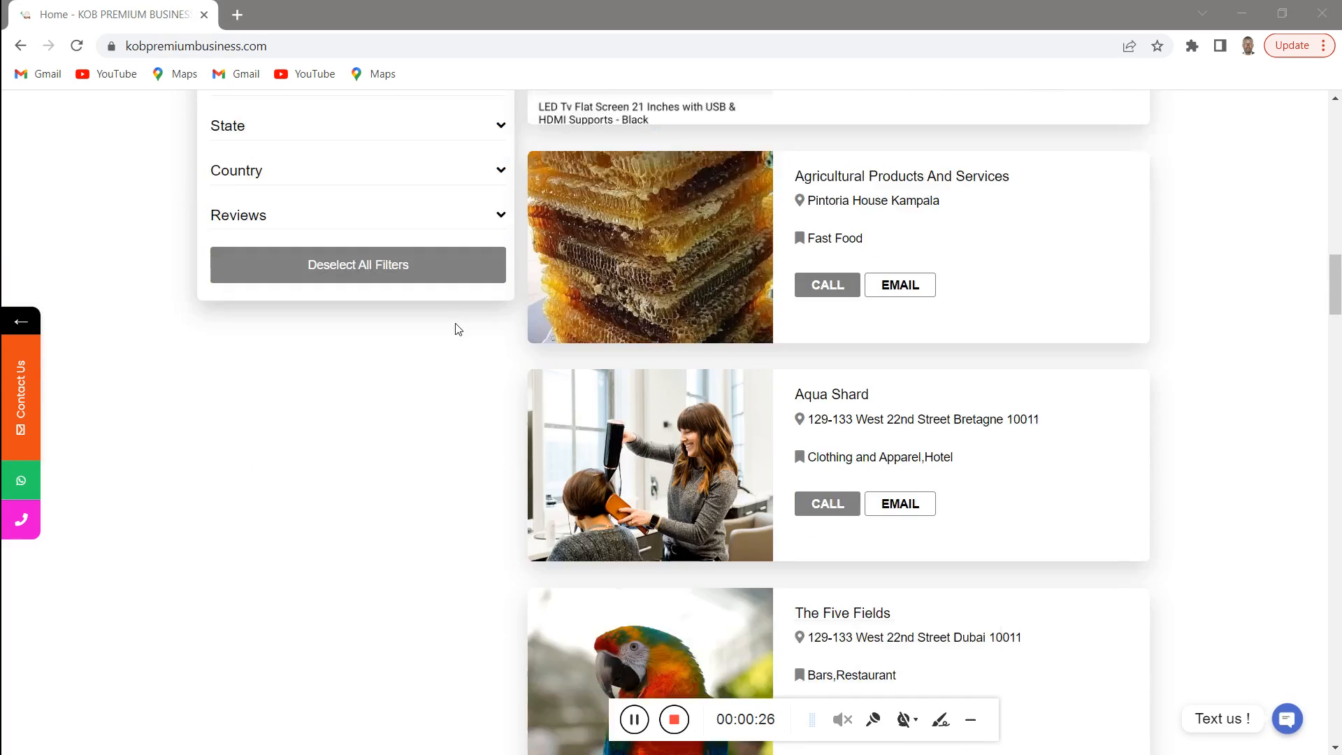
scroll(458, 328, "down", 20)
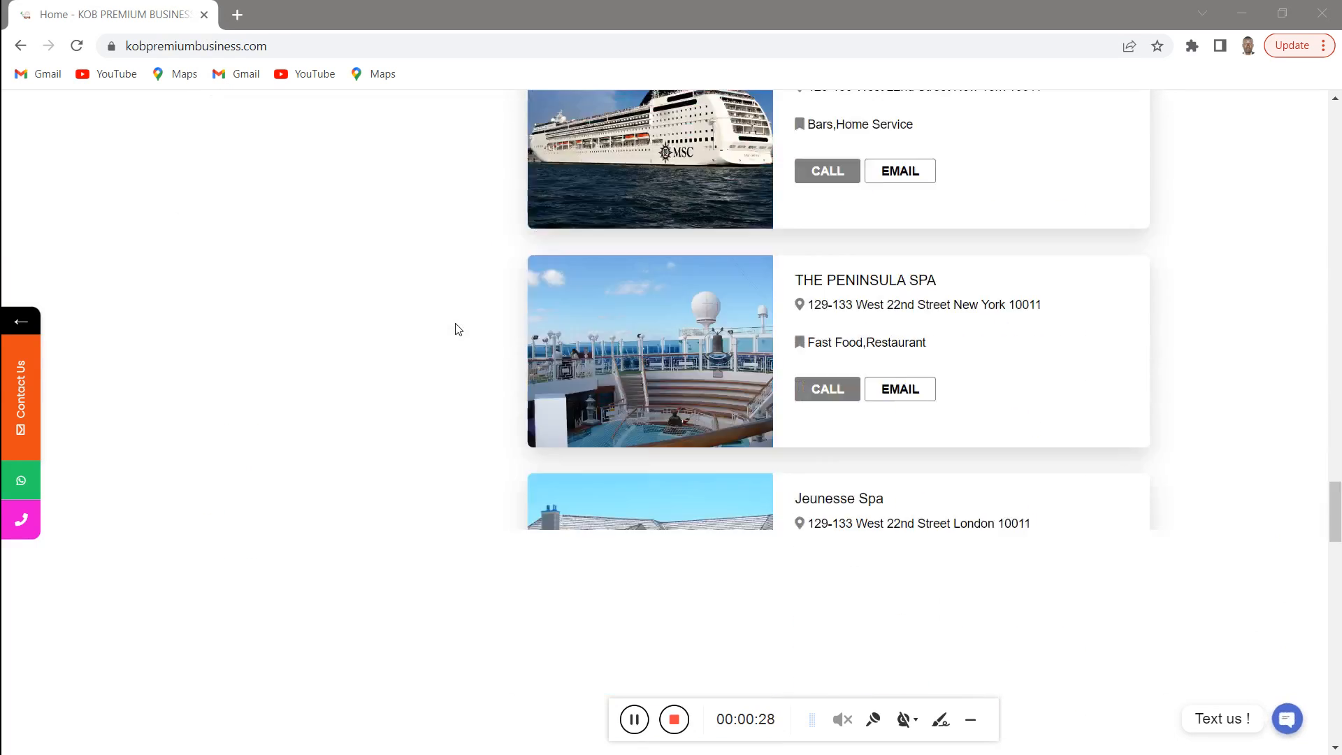
scroll(457, 329, "down", 20)
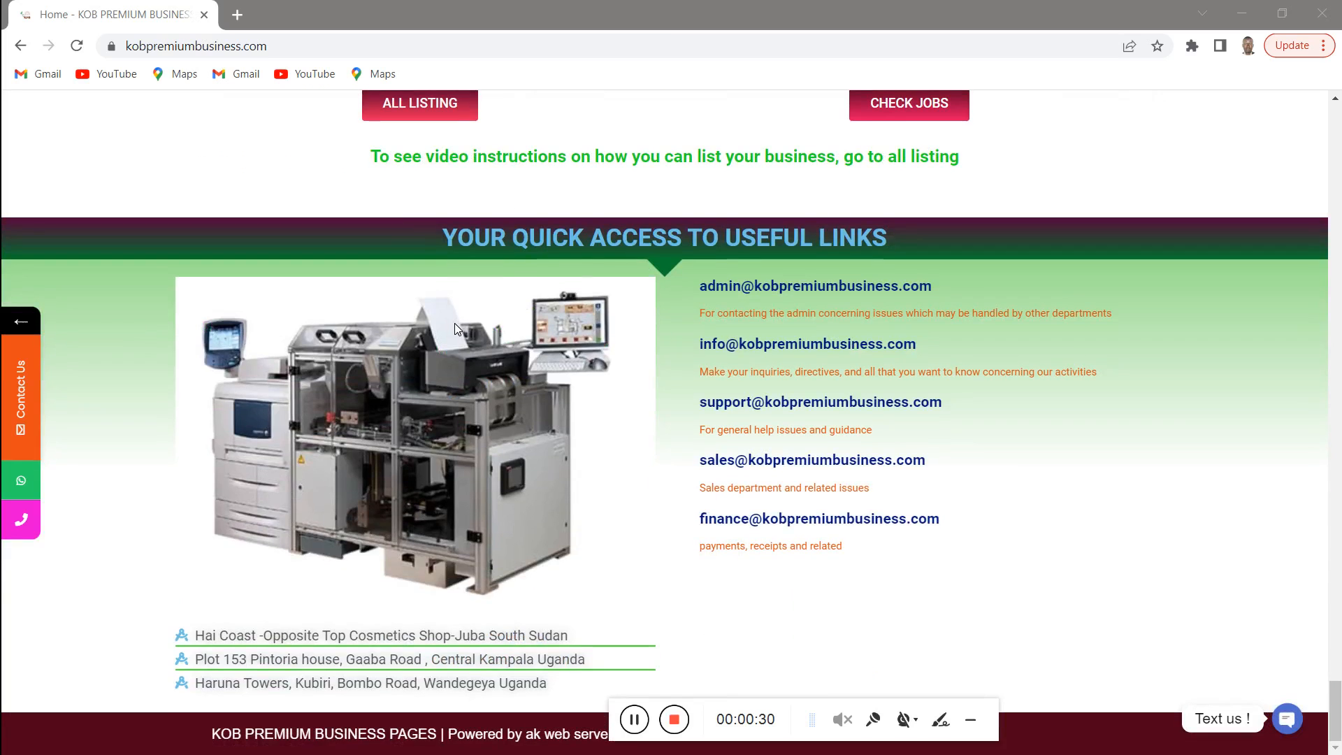
left_click_drag(724, 711, 869, 710)
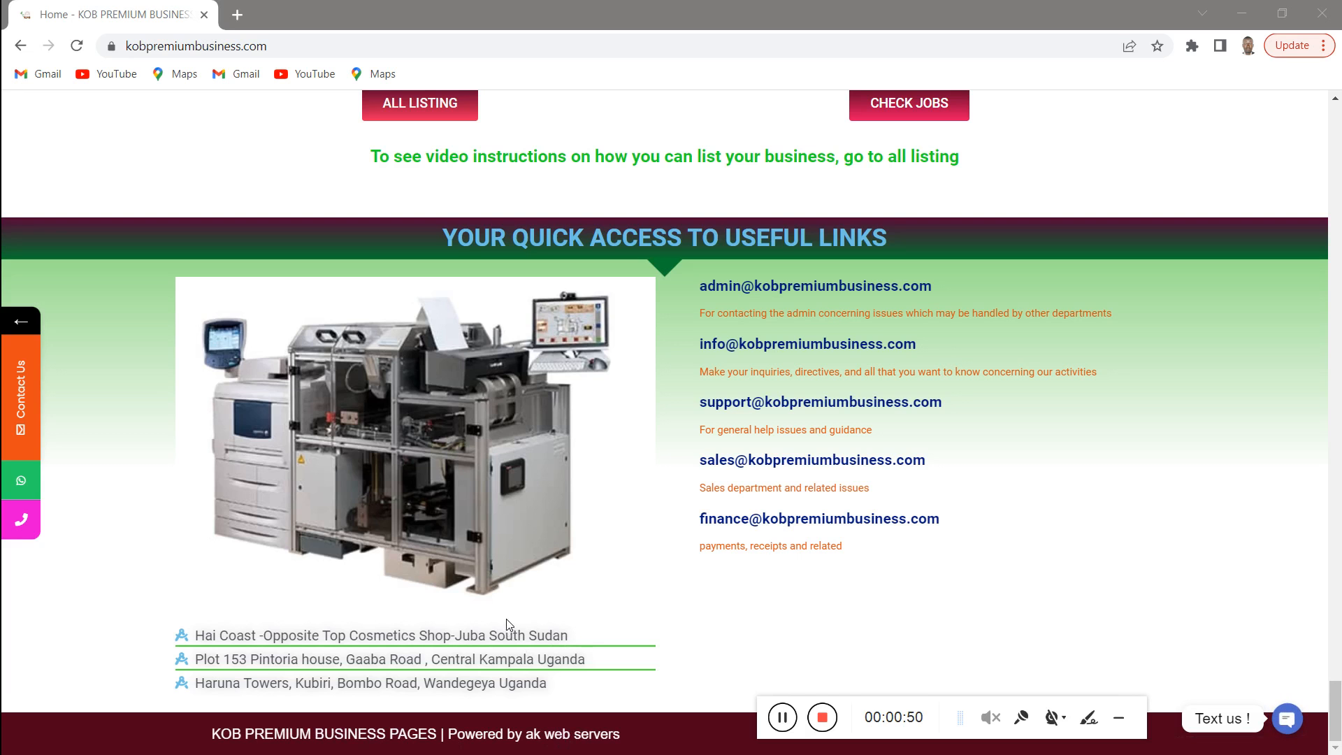
scroll(517, 600, "up", 12)
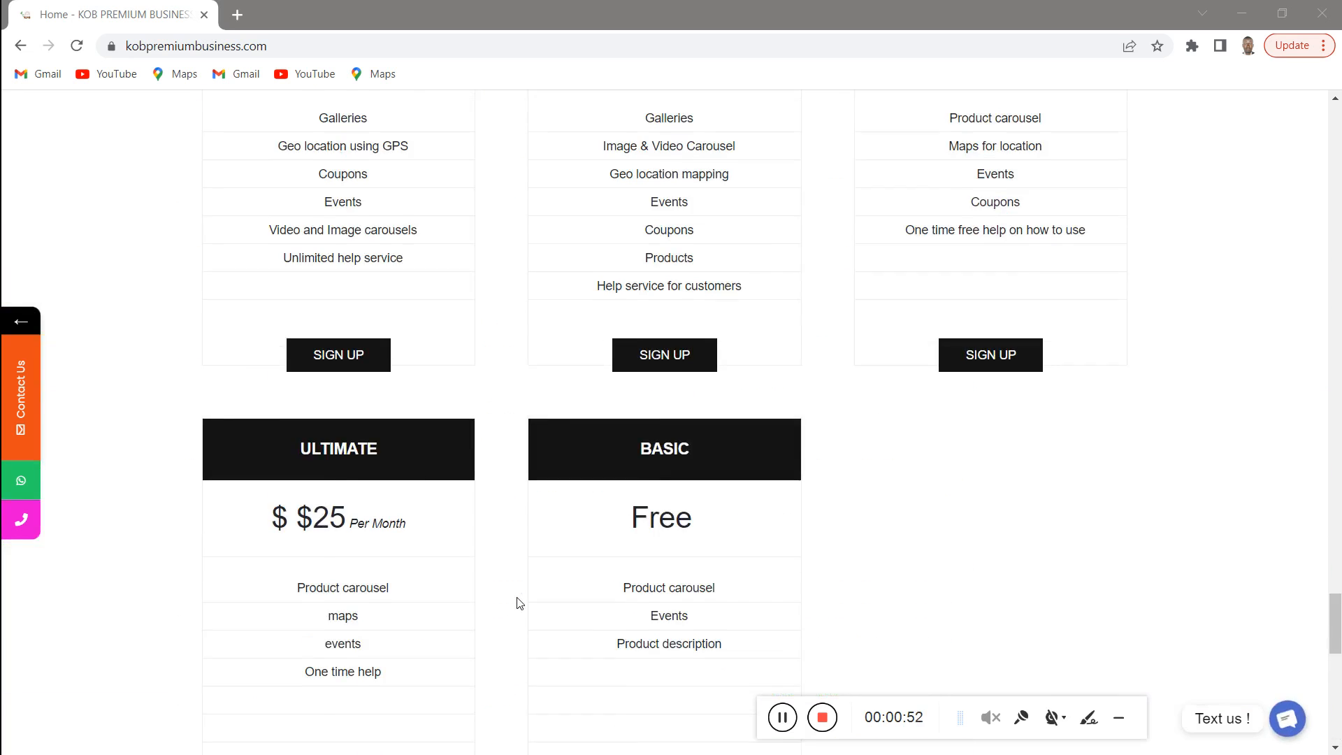
scroll(518, 602, "up", 20)
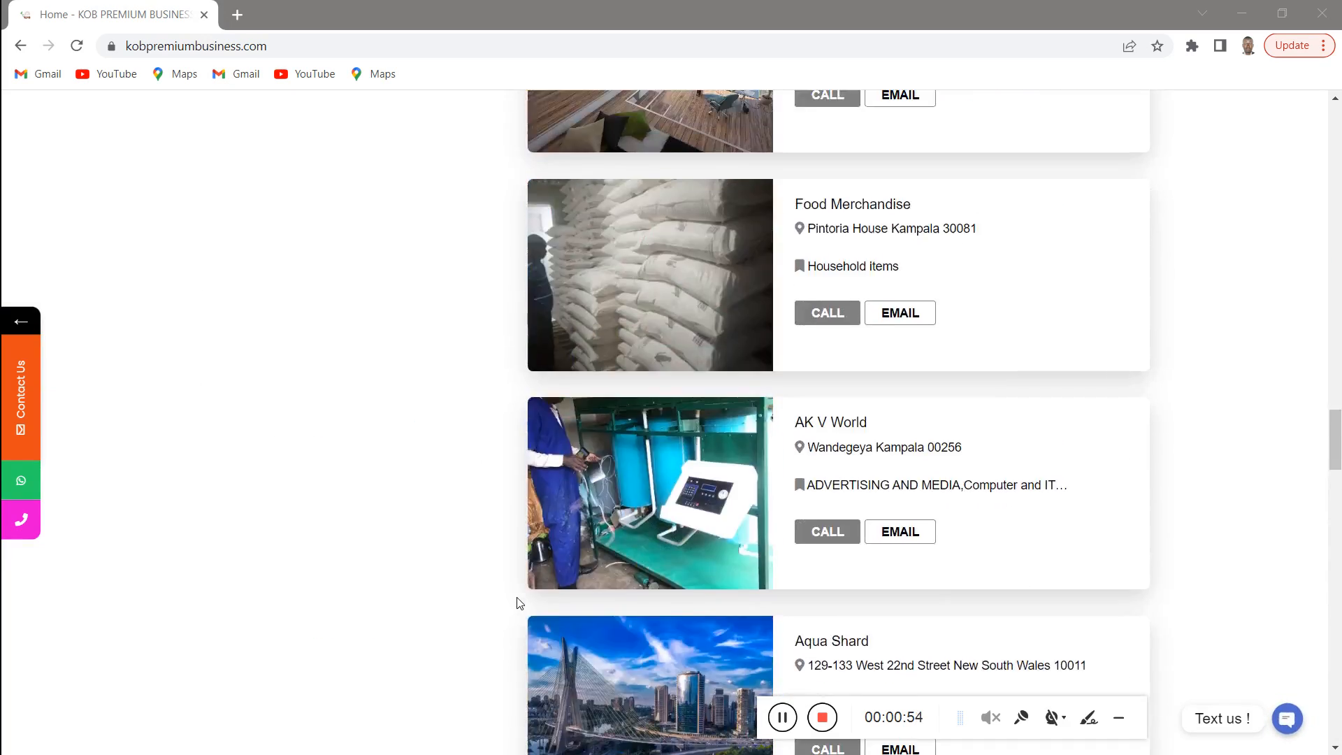
scroll(519, 603, "up", 20)
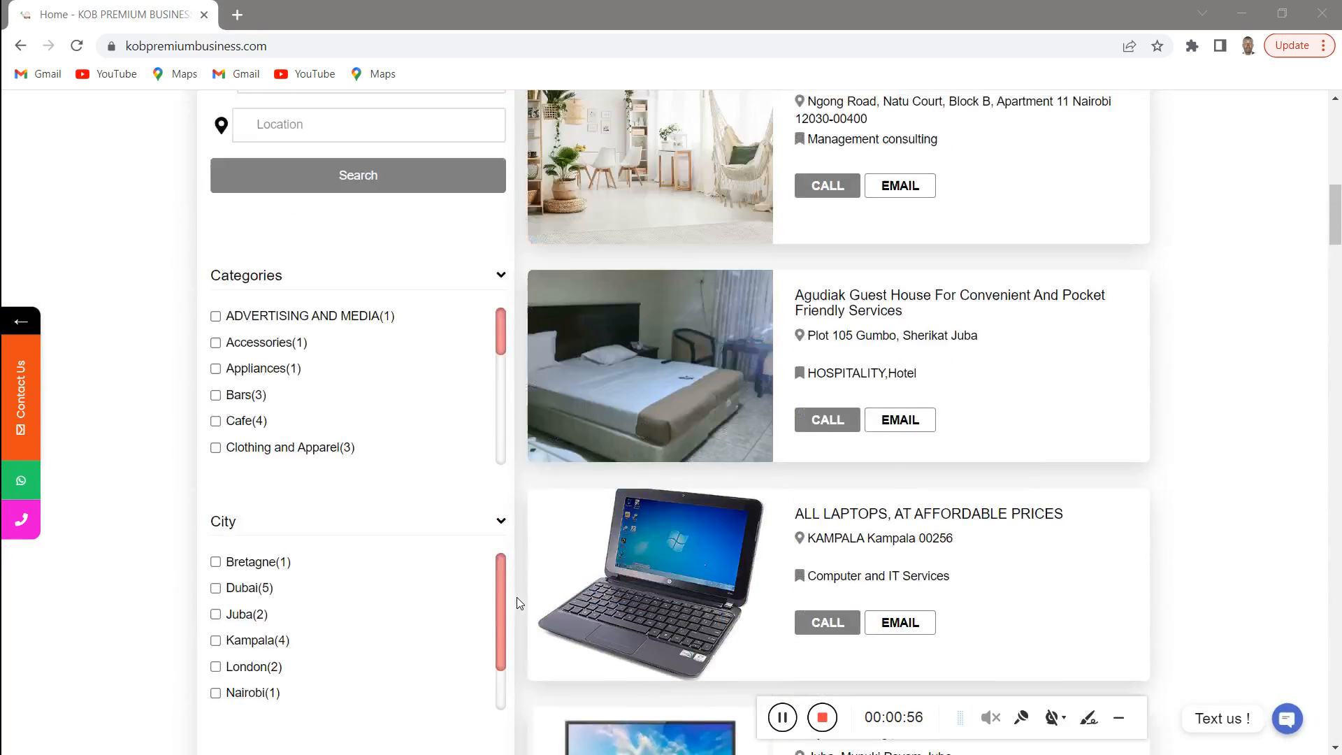
scroll(518, 604, "up", 10)
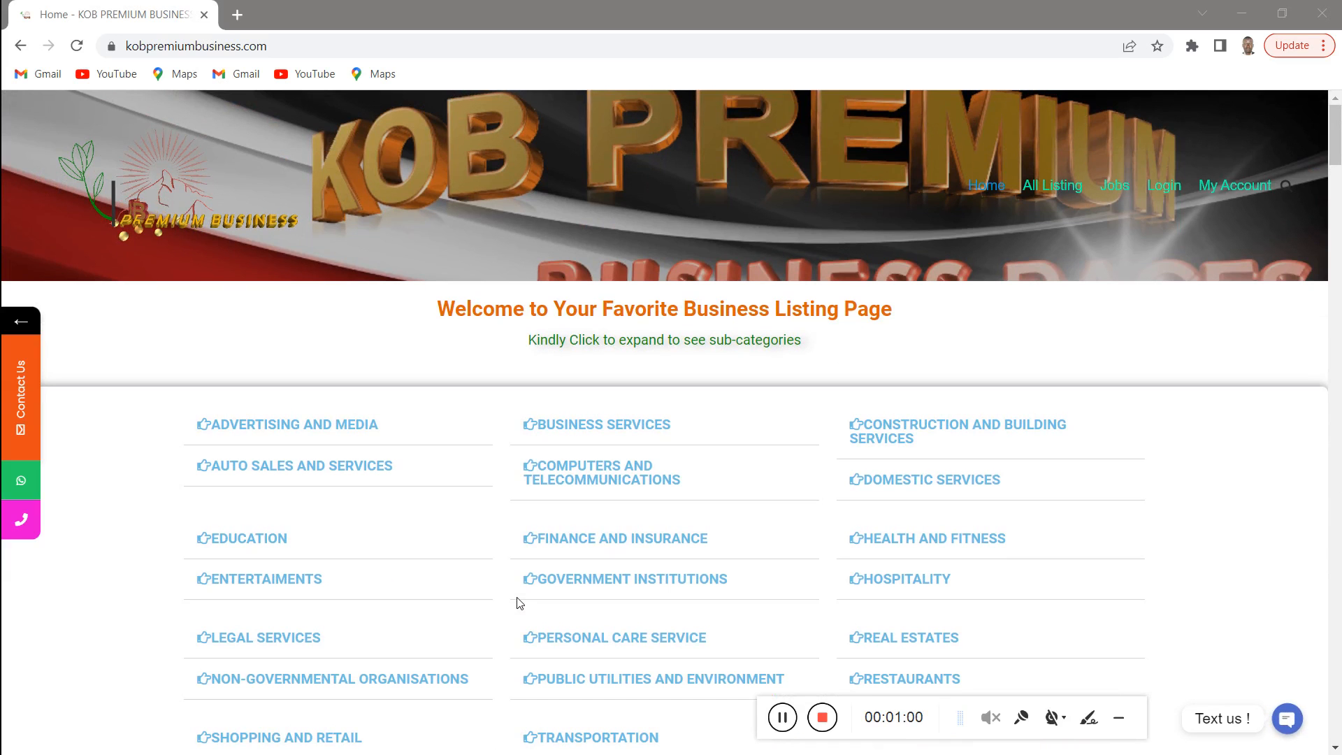
Examine the business categories and the top-rated listings shown on the home page
scroll(360, 564, "down", 4)
scroll(360, 564, "up", 2)
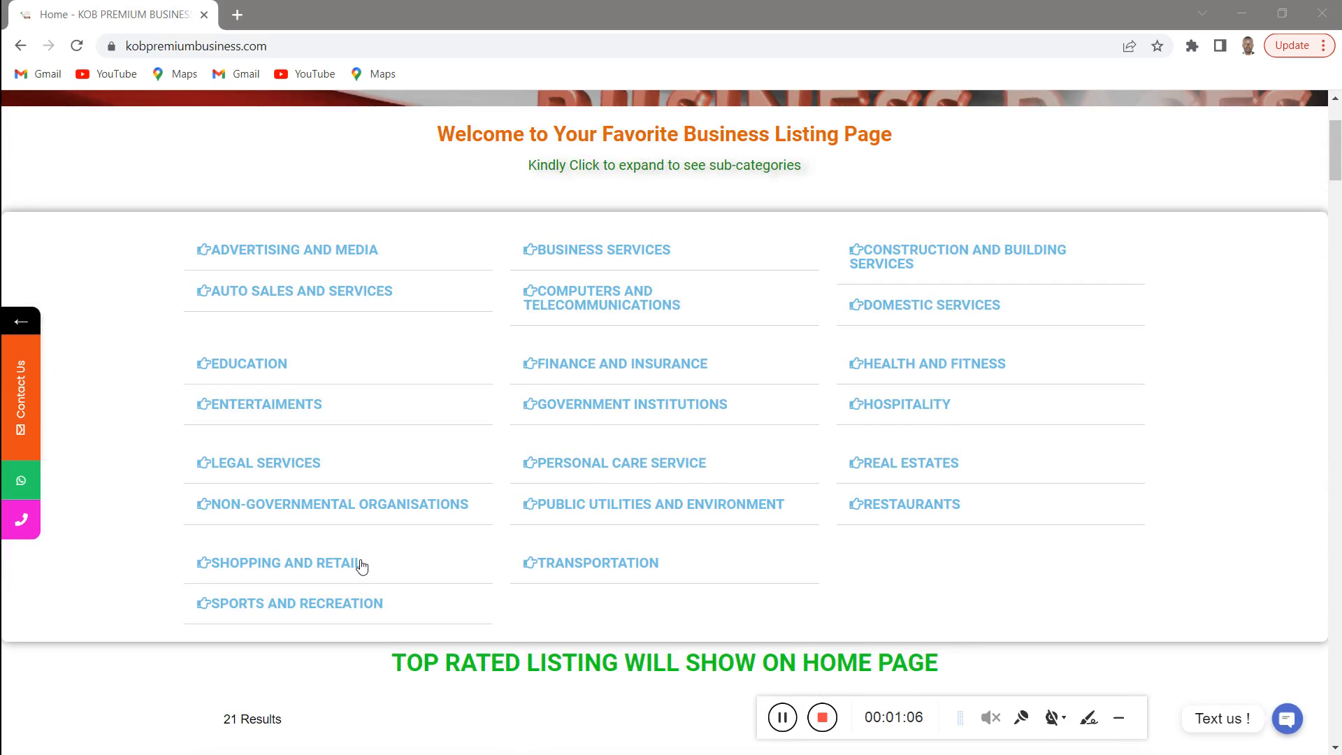
scroll(361, 566, "up", 3)
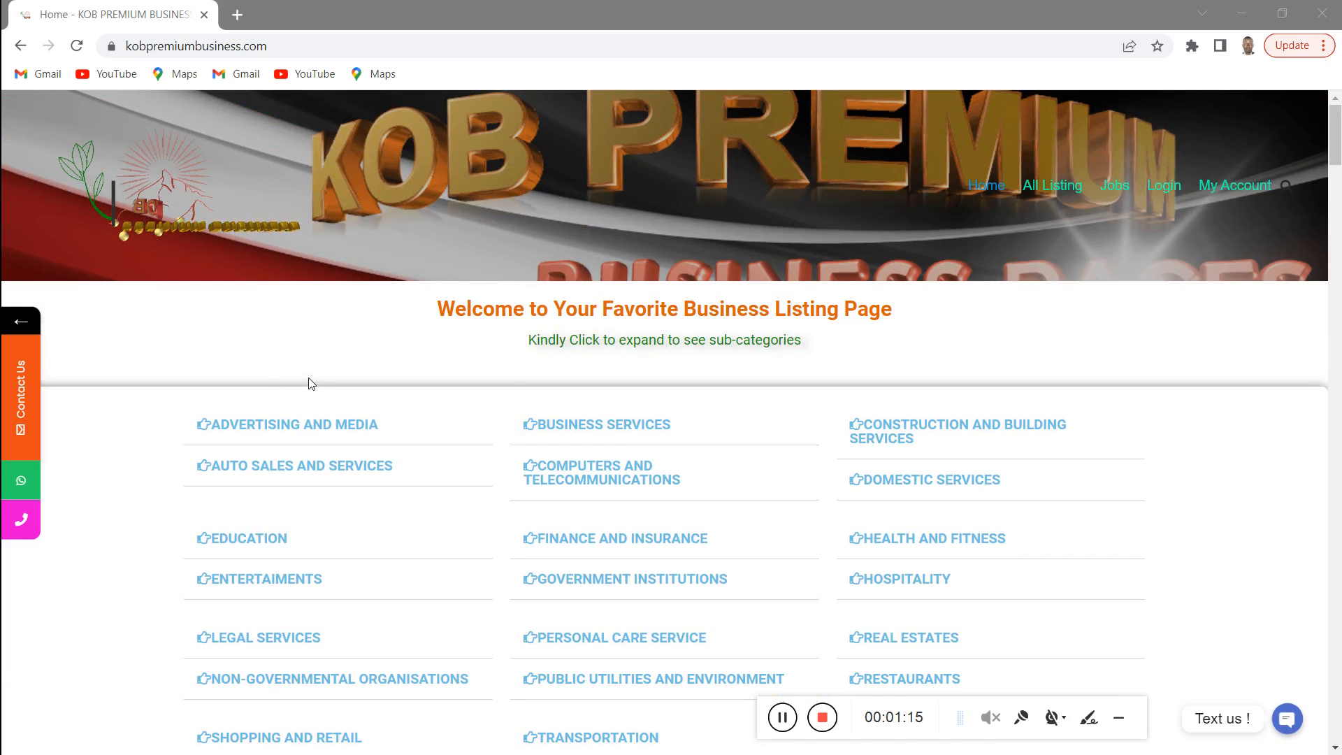
scroll(420, 385, "down", 8)
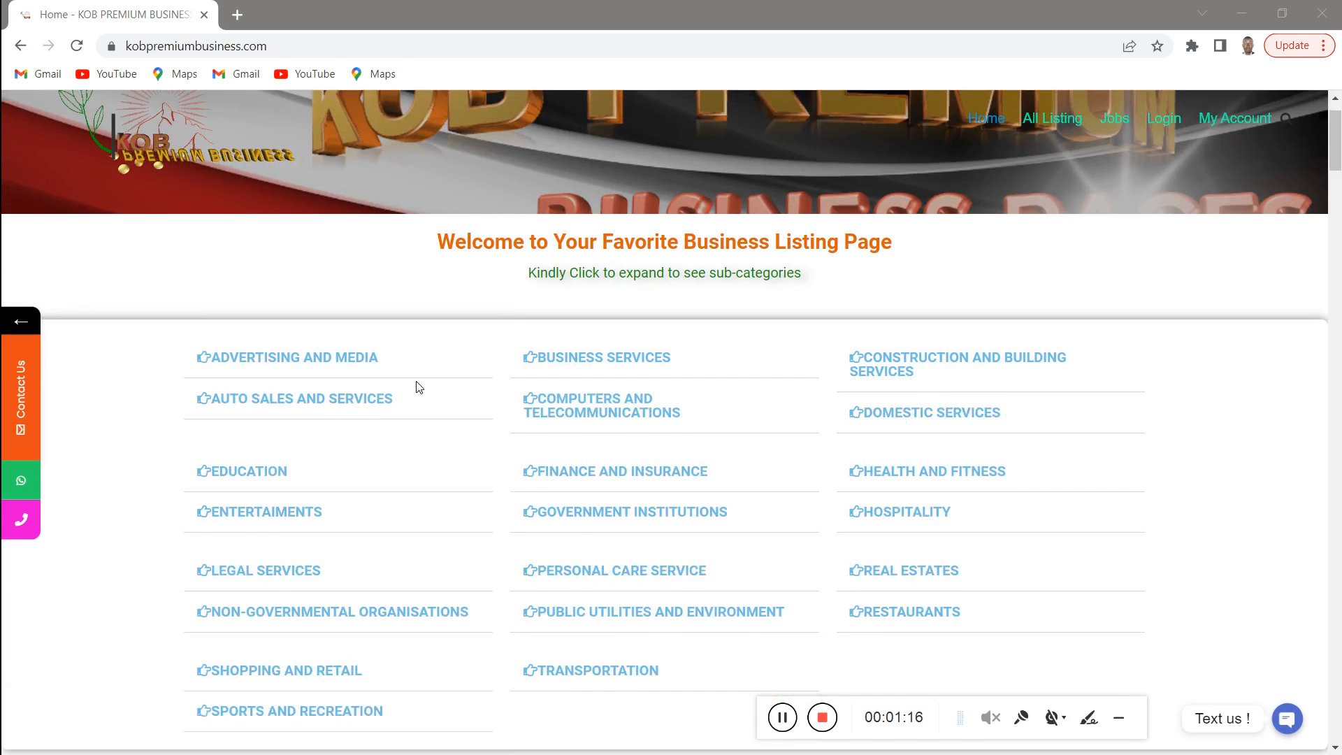
scroll(588, 393, "down", 5)
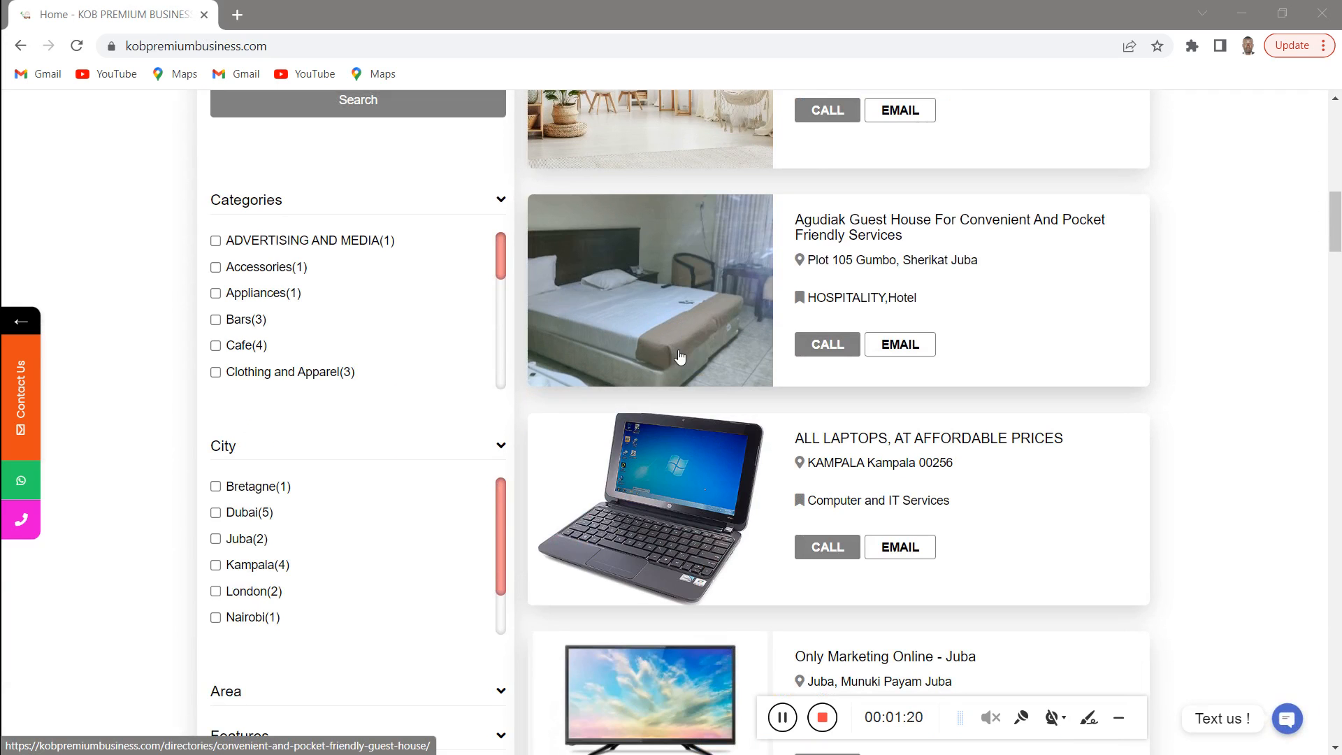
scroll(727, 321, "down", 7)
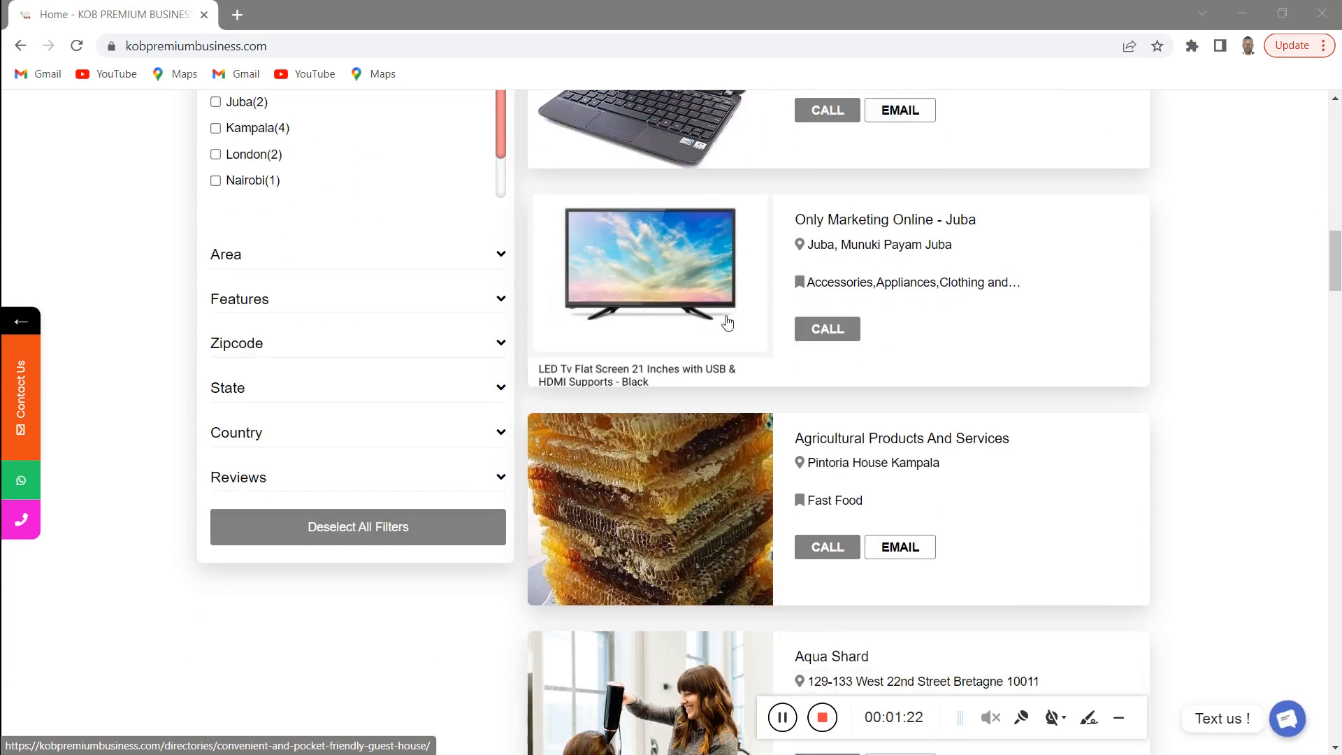
scroll(727, 321, "down", 10)
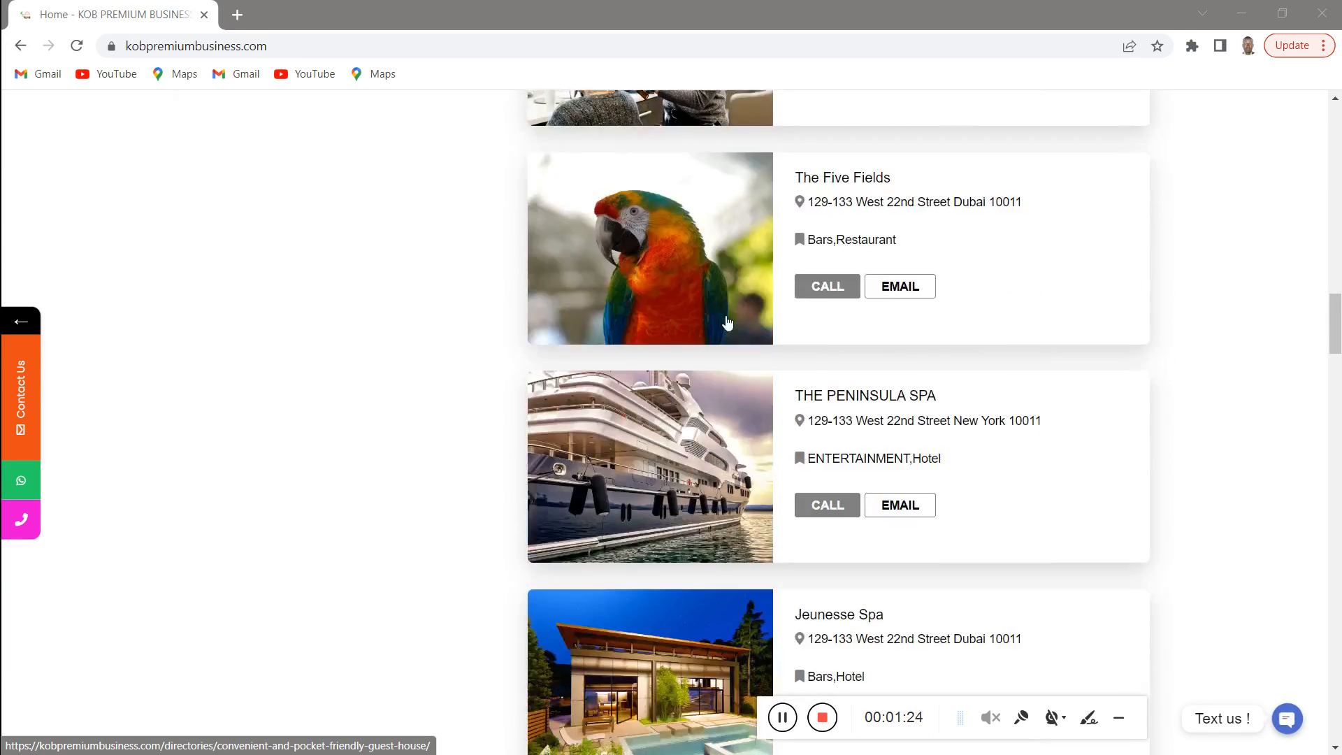
scroll(727, 321, "down", 19)
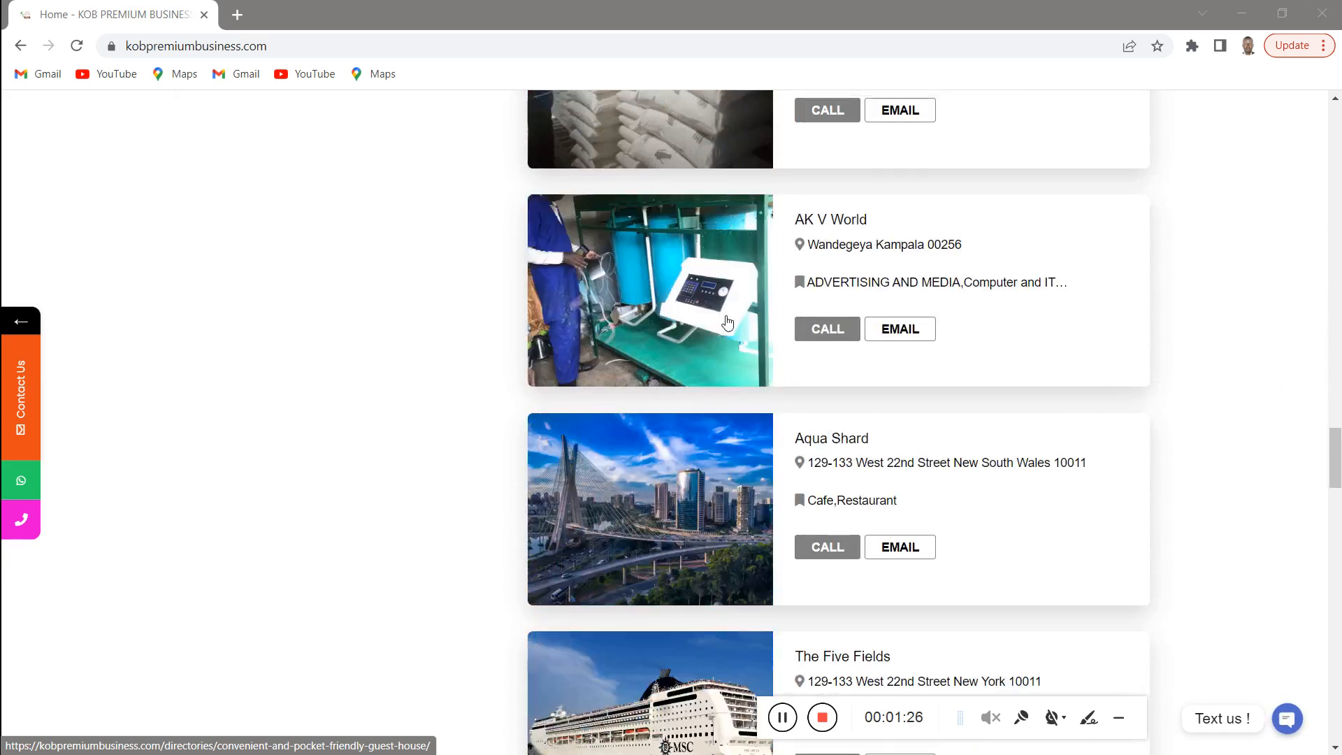
scroll(727, 322, "down", 20)
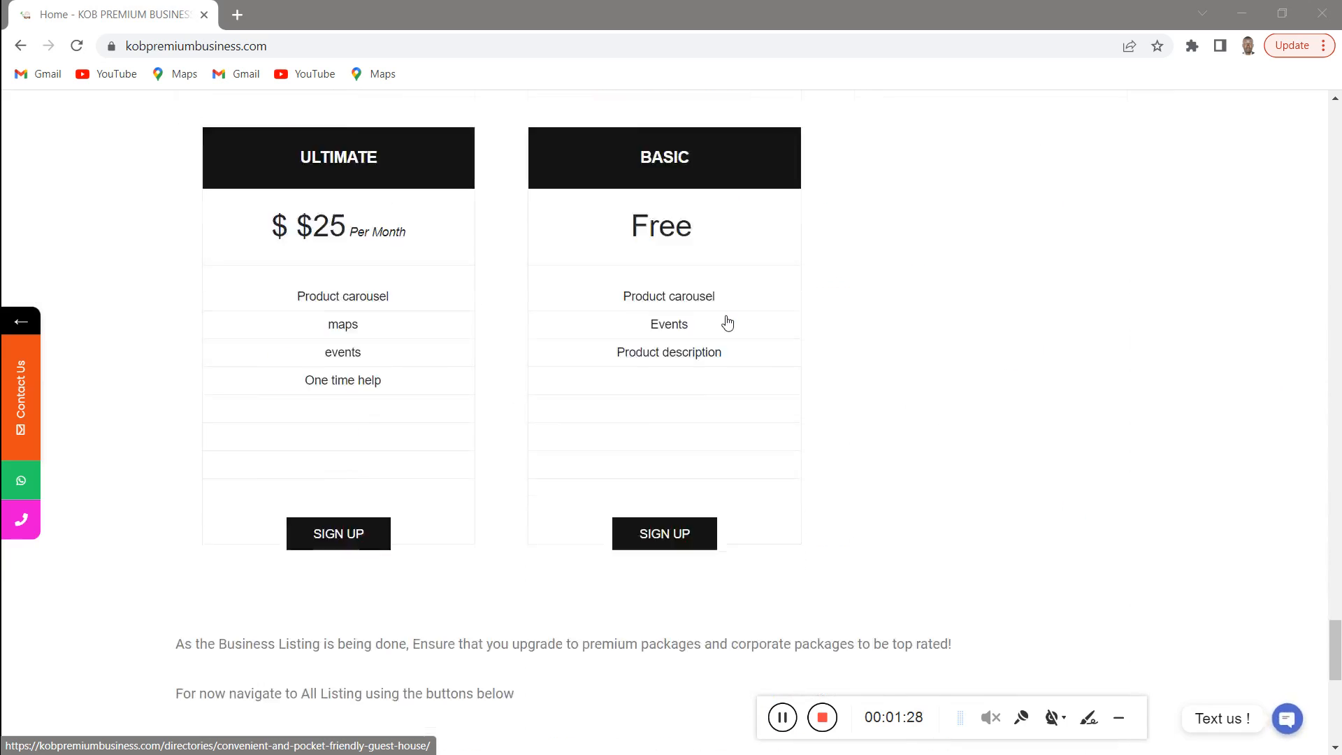
scroll(727, 322, "down", 3)
Compare the prices and features of the Corporate, Classic, Premium, Ultimate and Basic listing packages
scroll(727, 321, "up", 12)
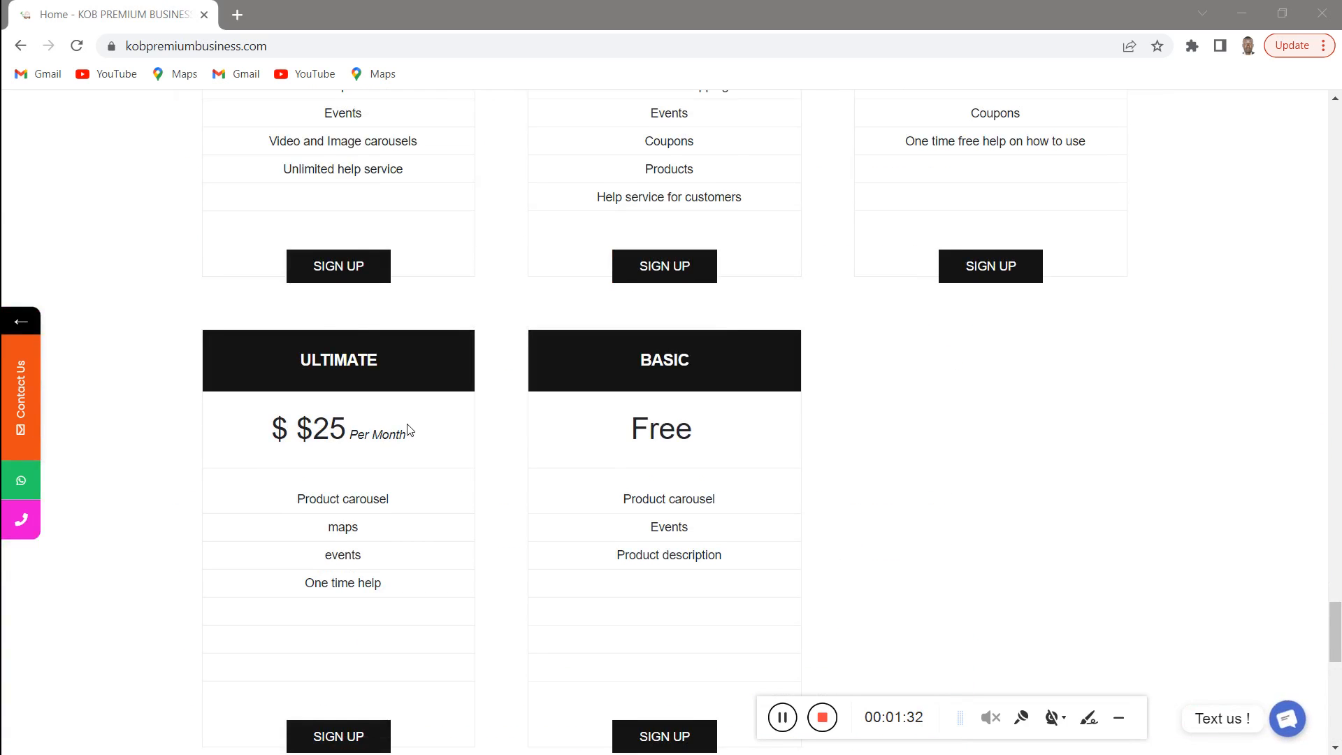
scroll(440, 420, "up", 5)
scroll(583, 389, "up", 4)
scroll(583, 388, "up", 4)
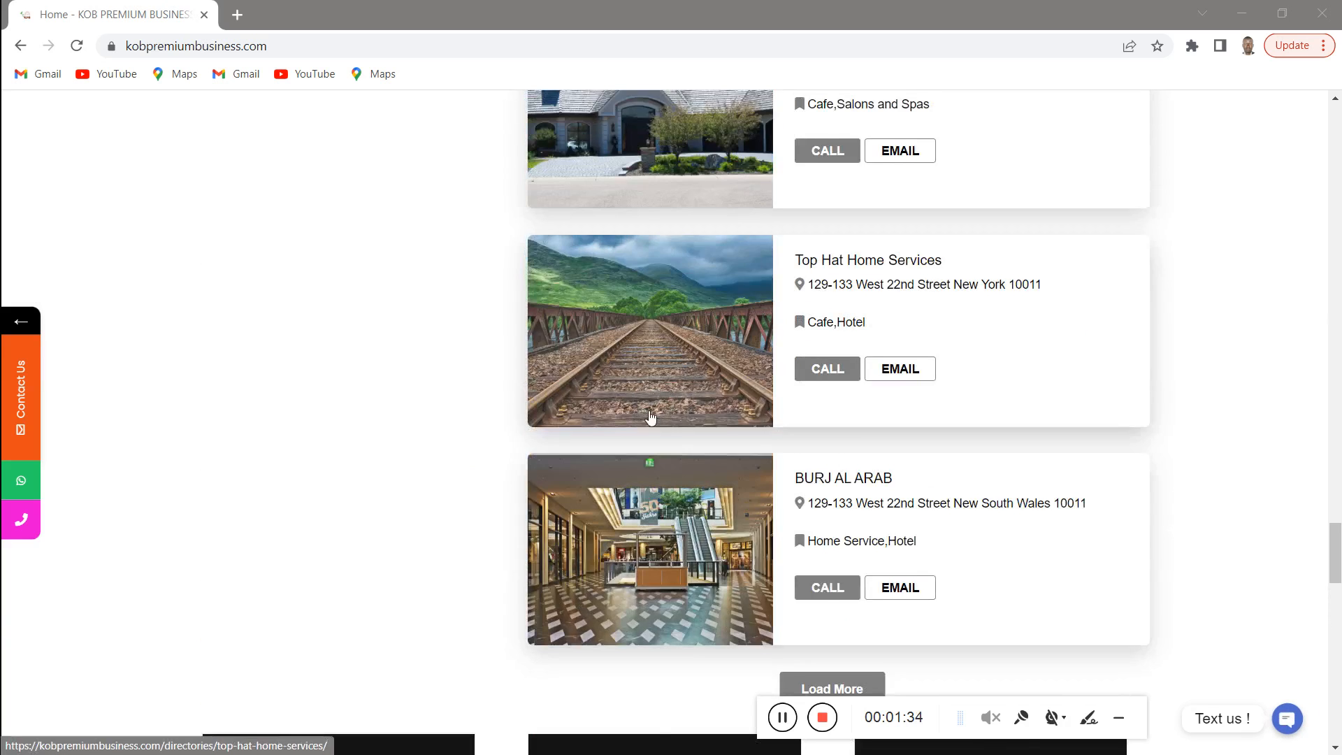
scroll(645, 418, "down", 12)
scroll(645, 418, "up", 2)
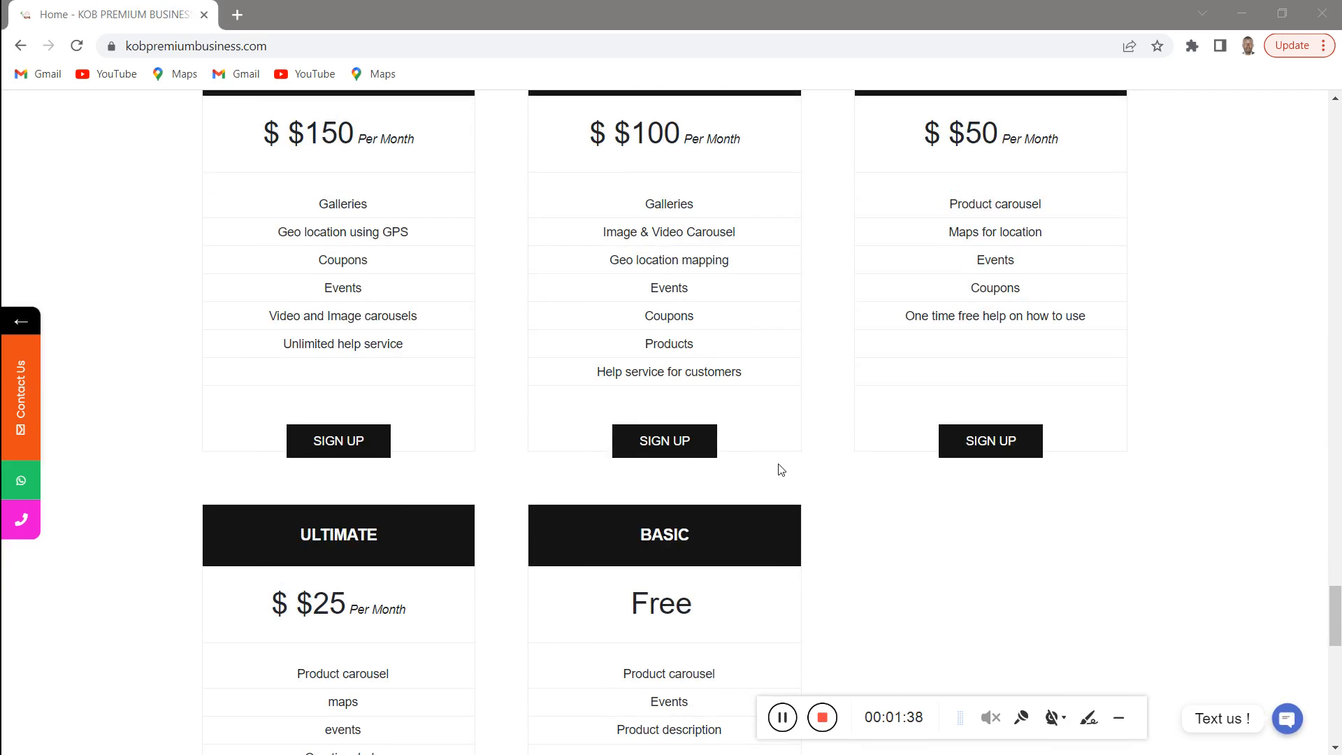
scroll(779, 469, "up", 3)
scroll(781, 469, "up", 2)
scroll(548, 427, "down", 10)
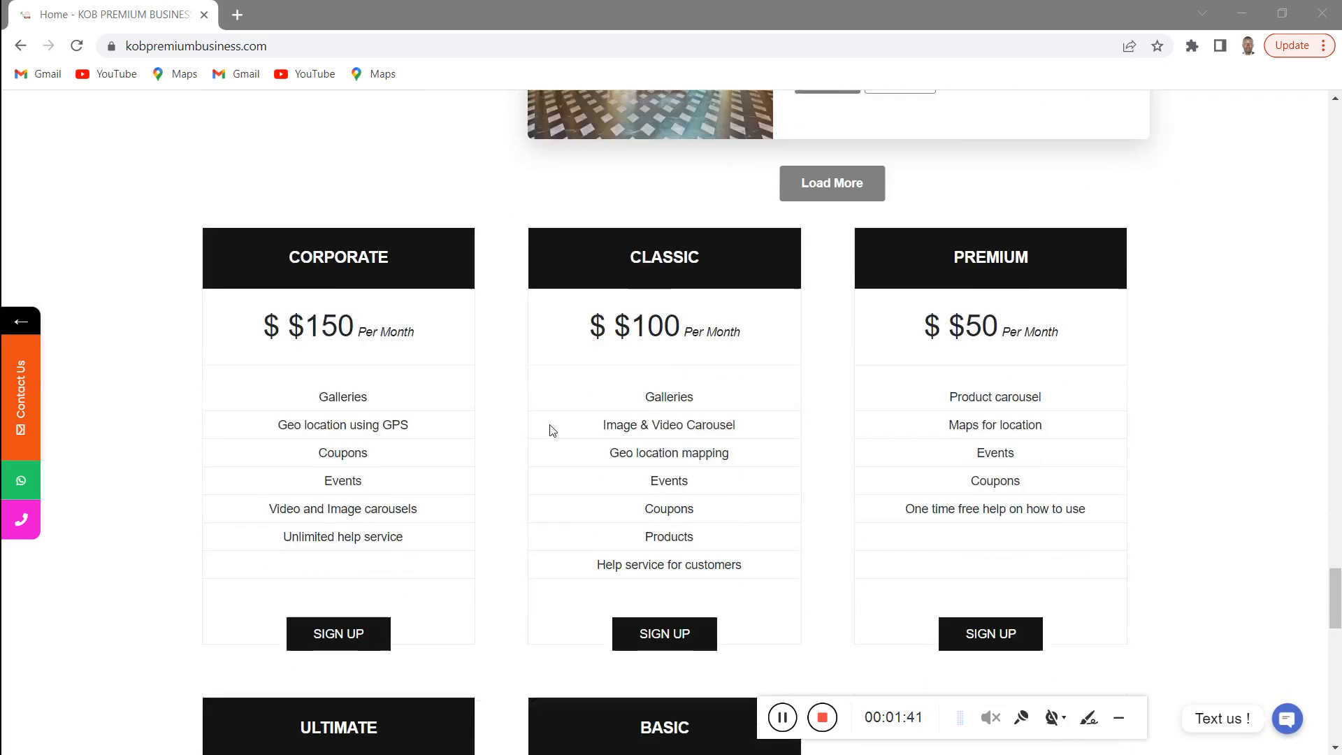
scroll(548, 426, "down", 2)
scroll(726, 441, "up", 6)
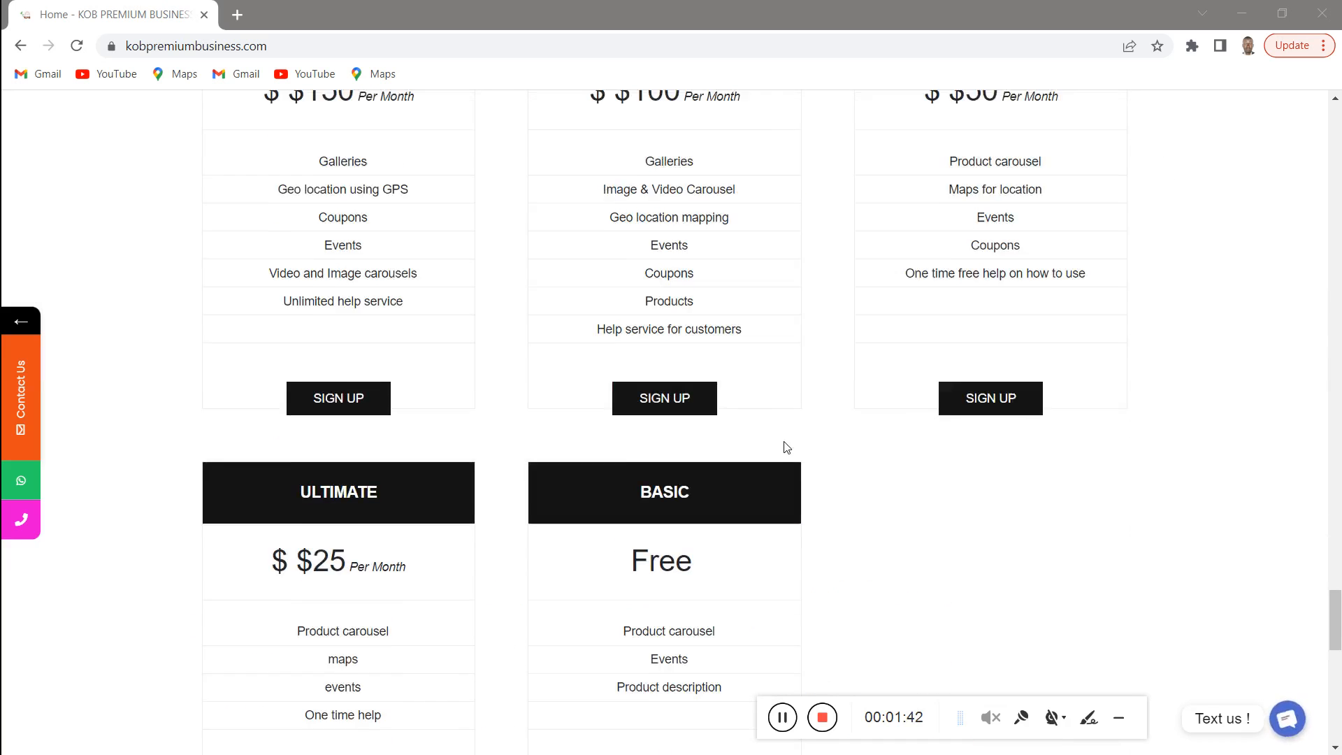
scroll(784, 444, "down", 5)
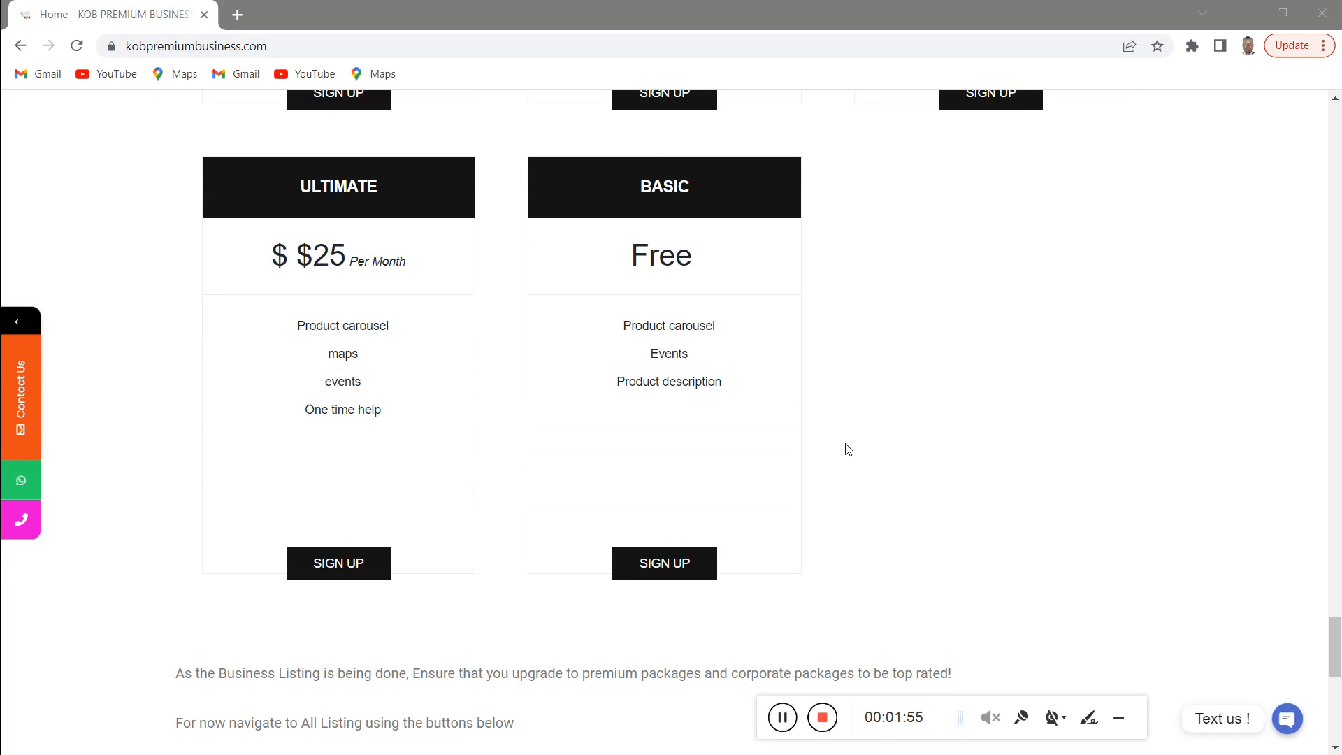
scroll(846, 452, "up", 8)
scroll(842, 455, "up", 3)
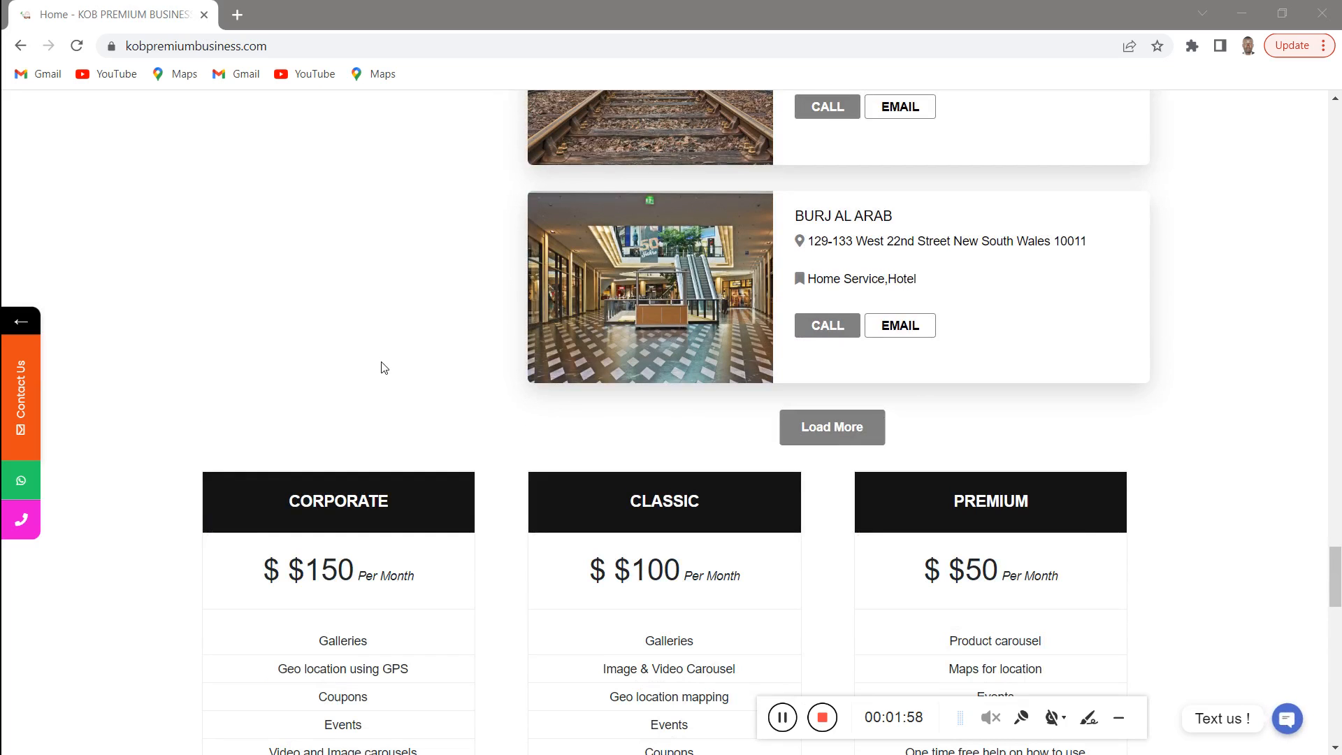
scroll(383, 366, "up", 2)
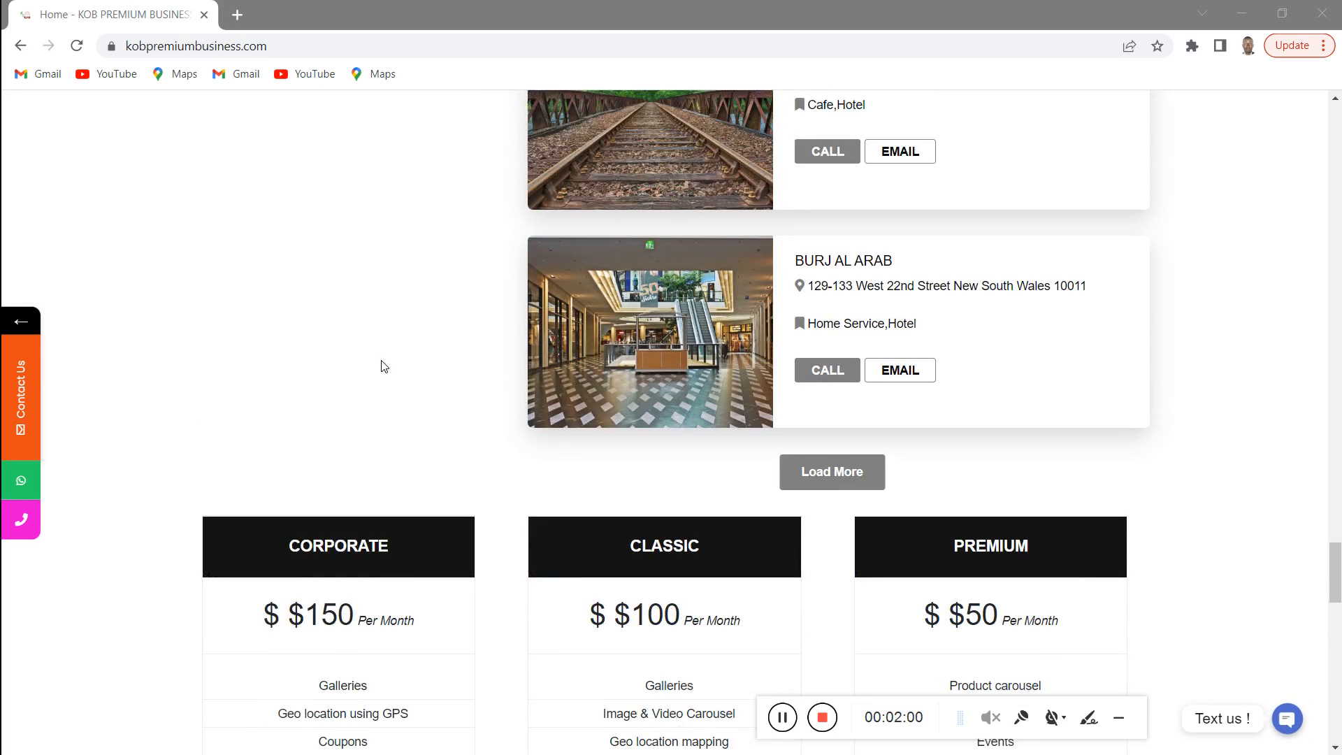
scroll(384, 366, "down", 5)
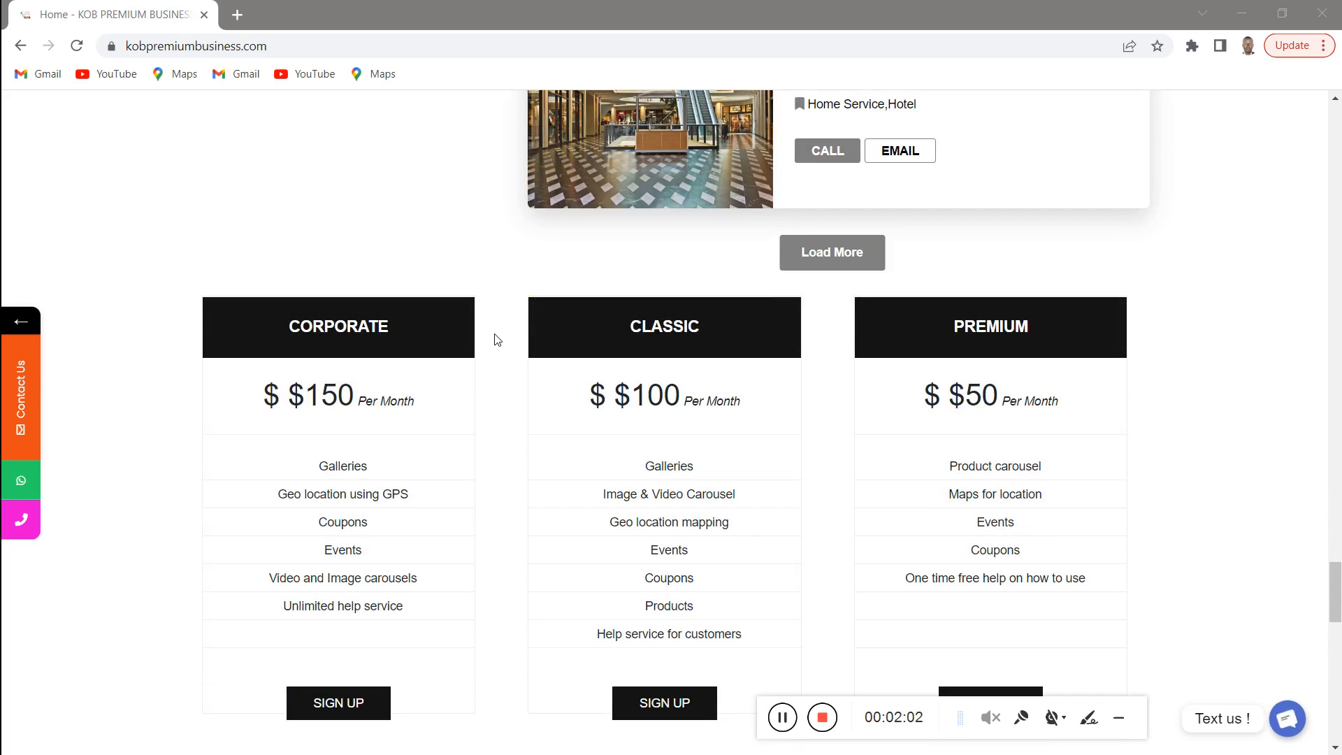
scroll(503, 393, "up", 3)
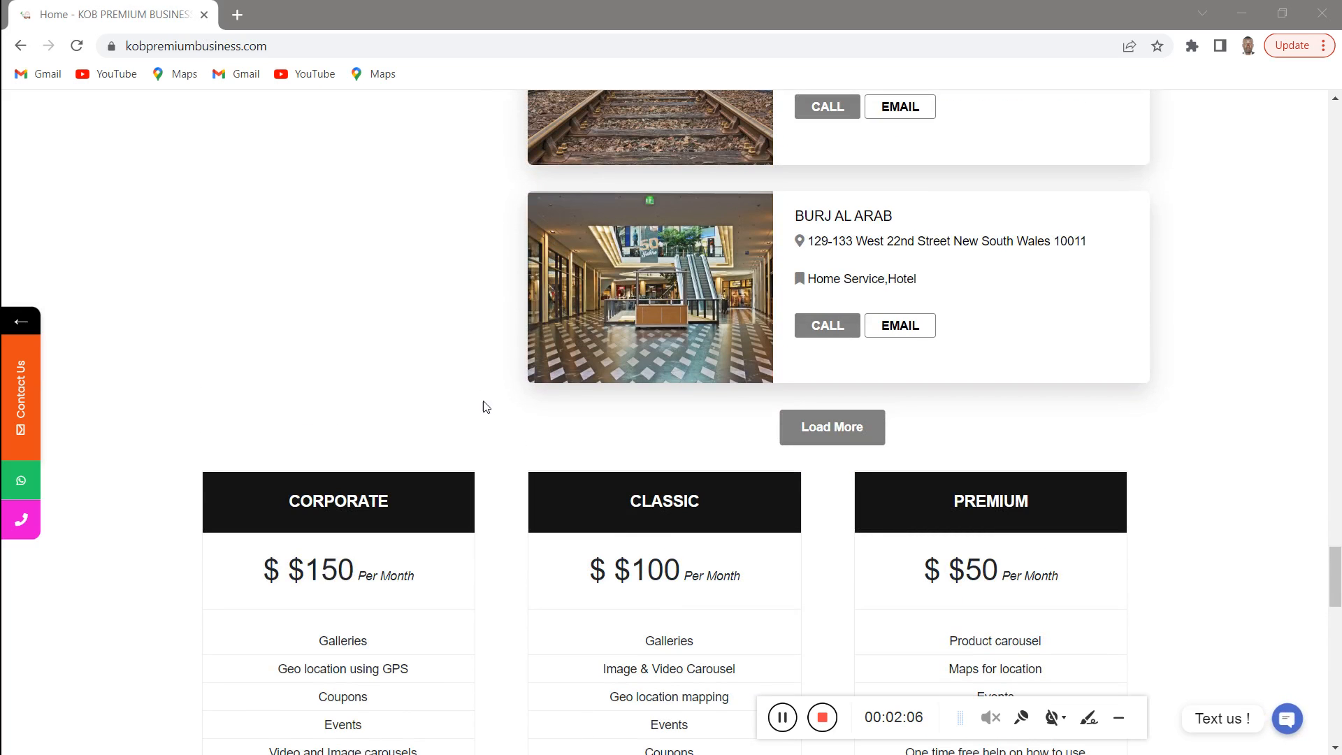
scroll(486, 407, "down", 4)
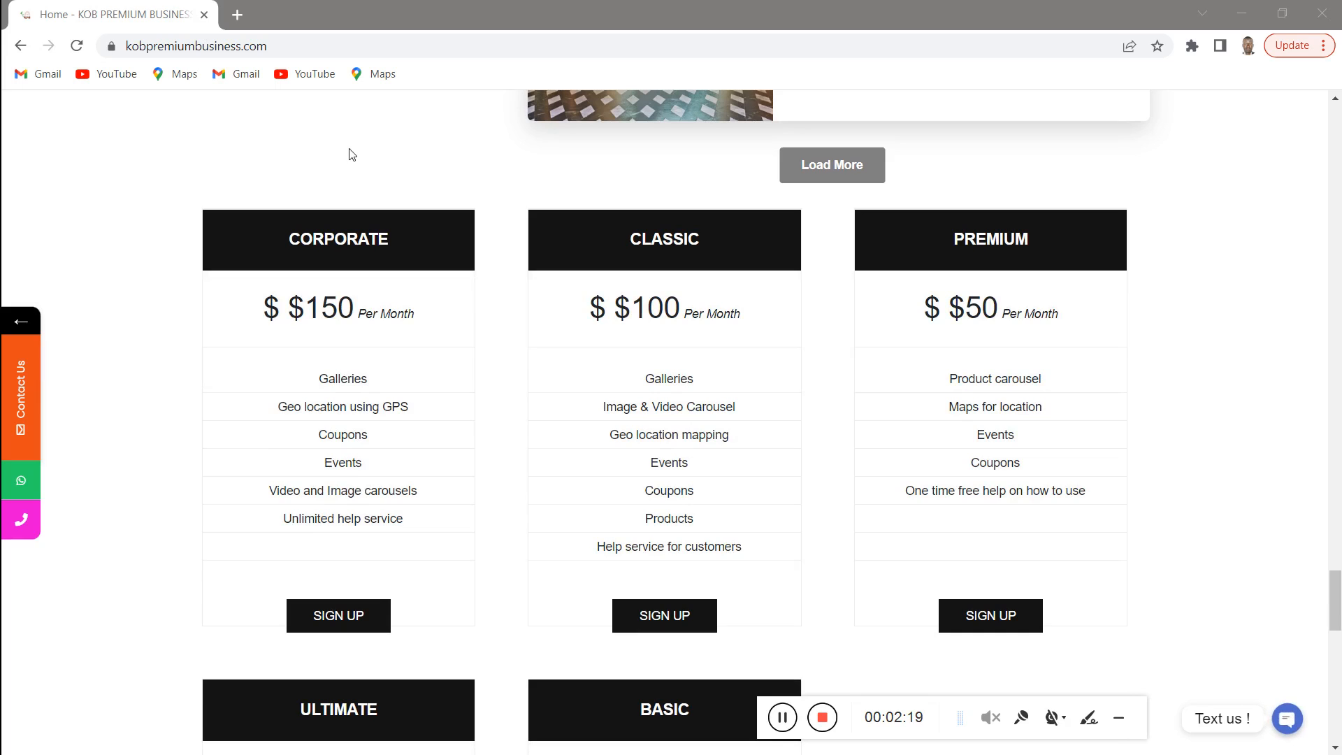
Open the Namecheap login page in a new browser tab and bring up its header sign-in form
left_click(237, 15)
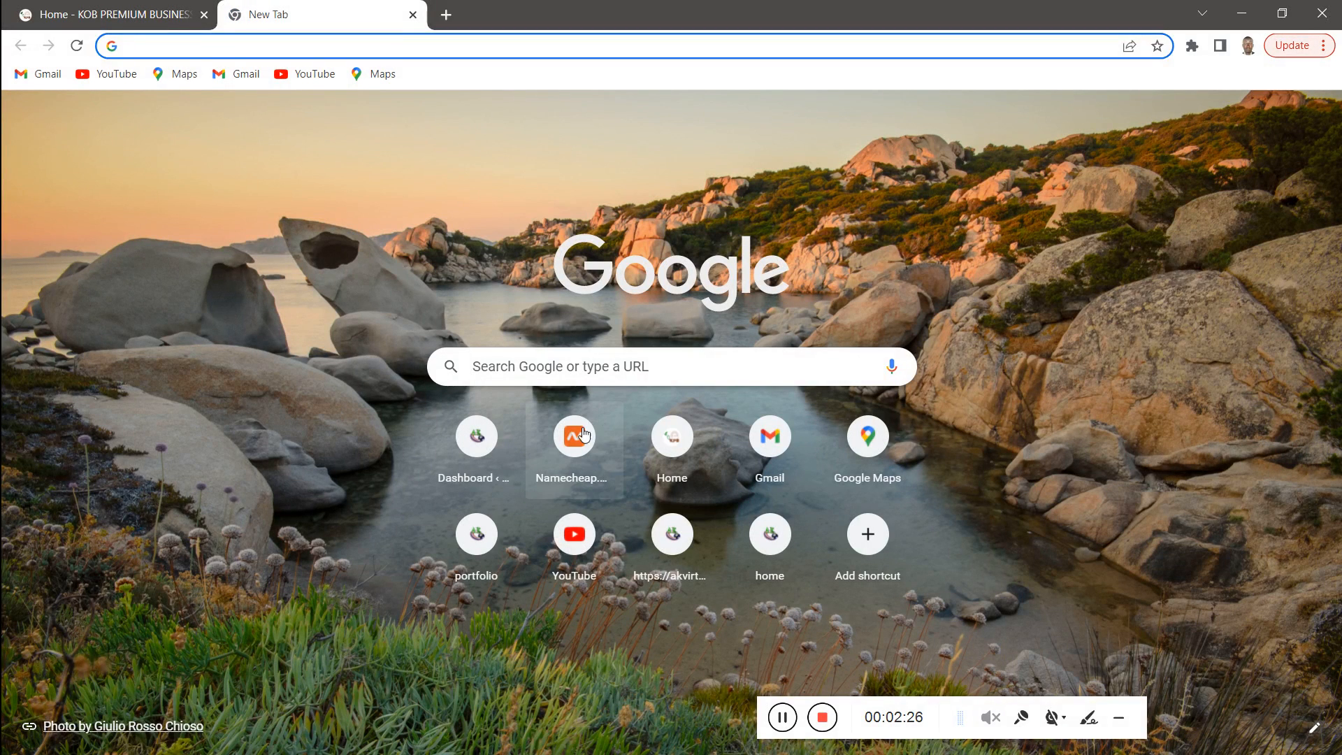
left_click(583, 435)
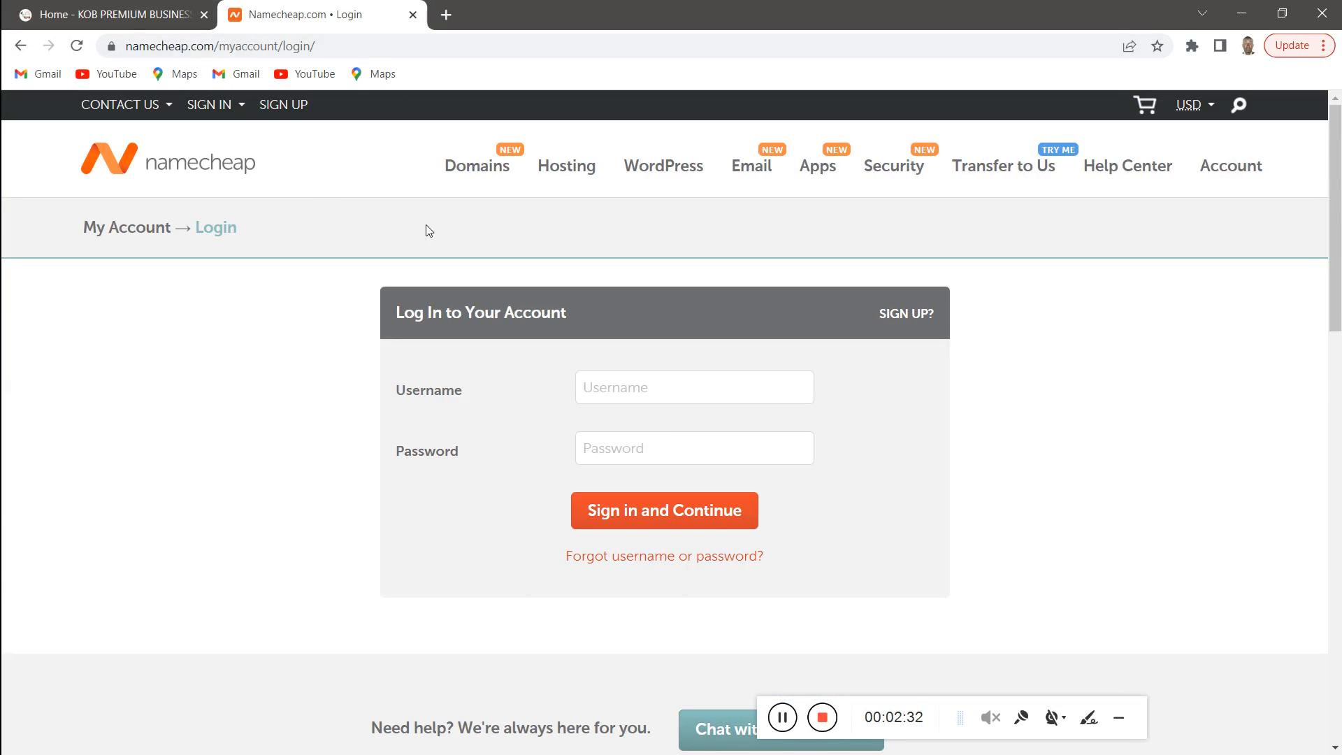
left_click(209, 105)
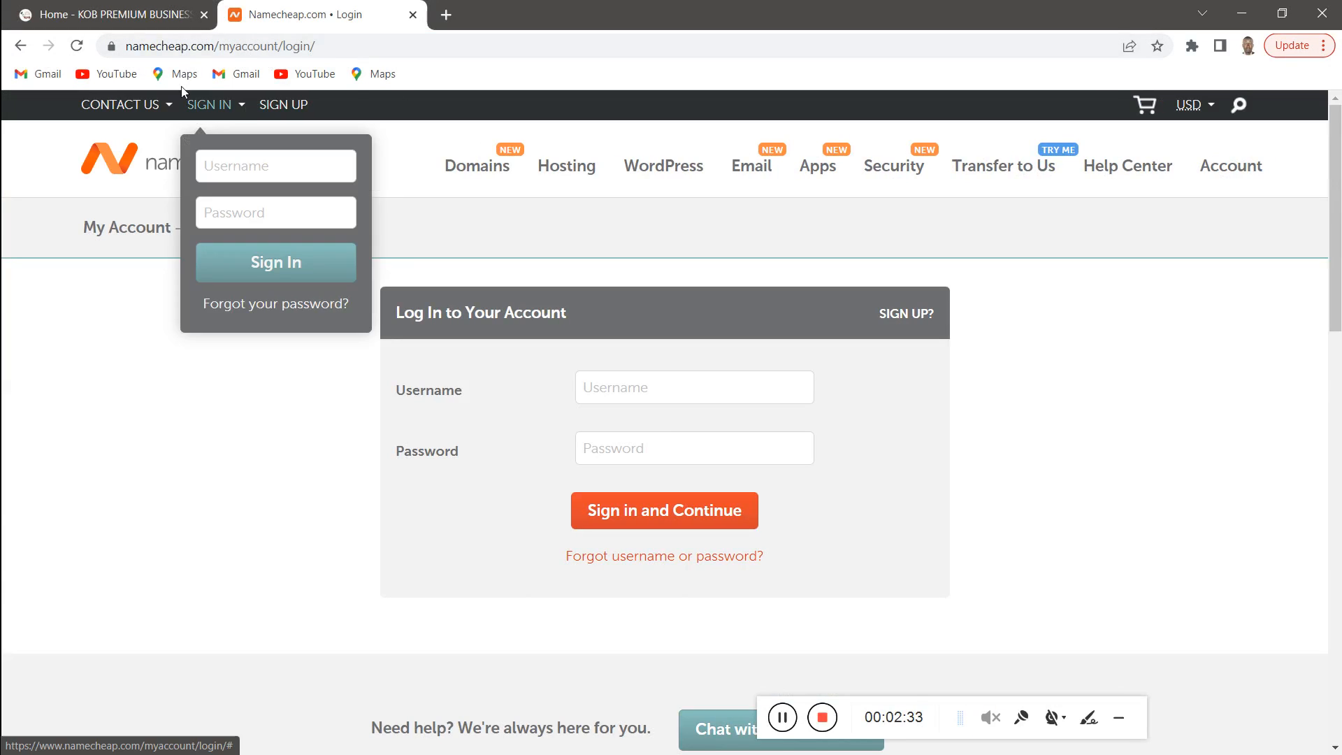
Search Google for "NAMECHEAP" in a new browser tab
left_click(446, 16)
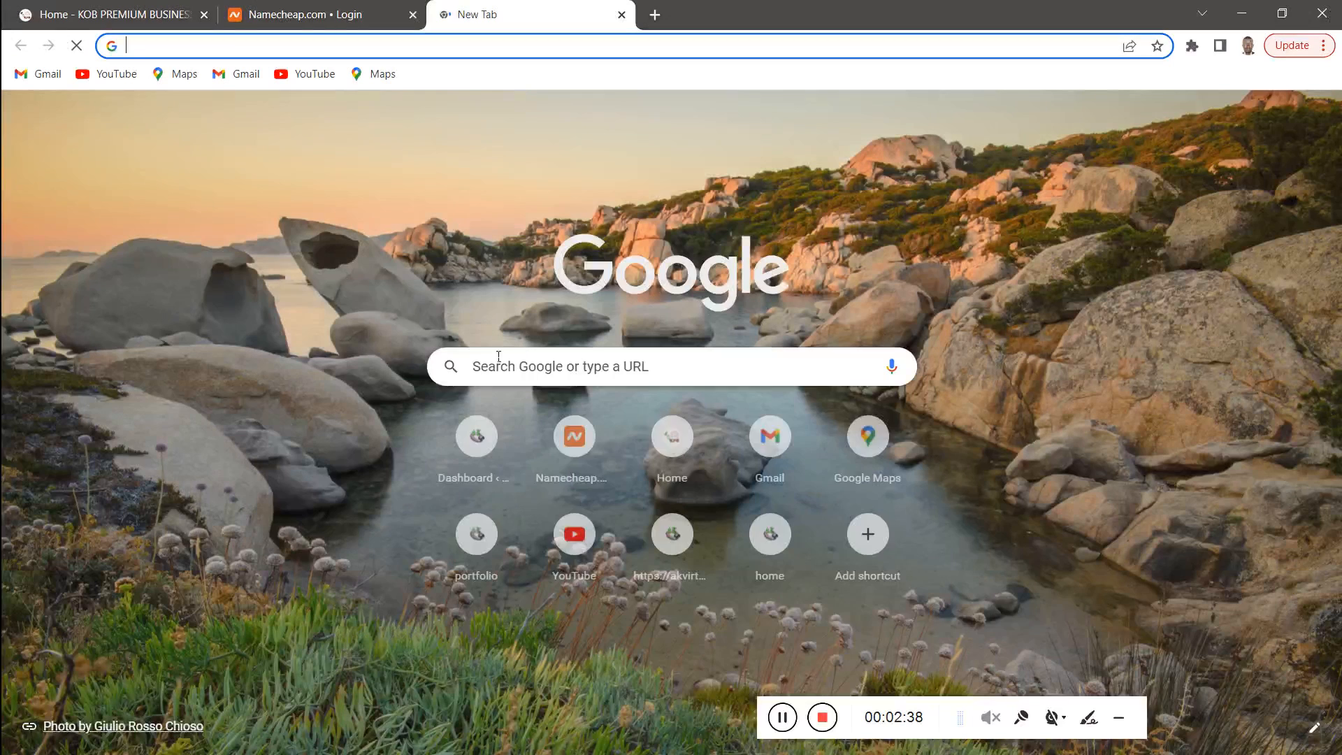
left_click(511, 376)
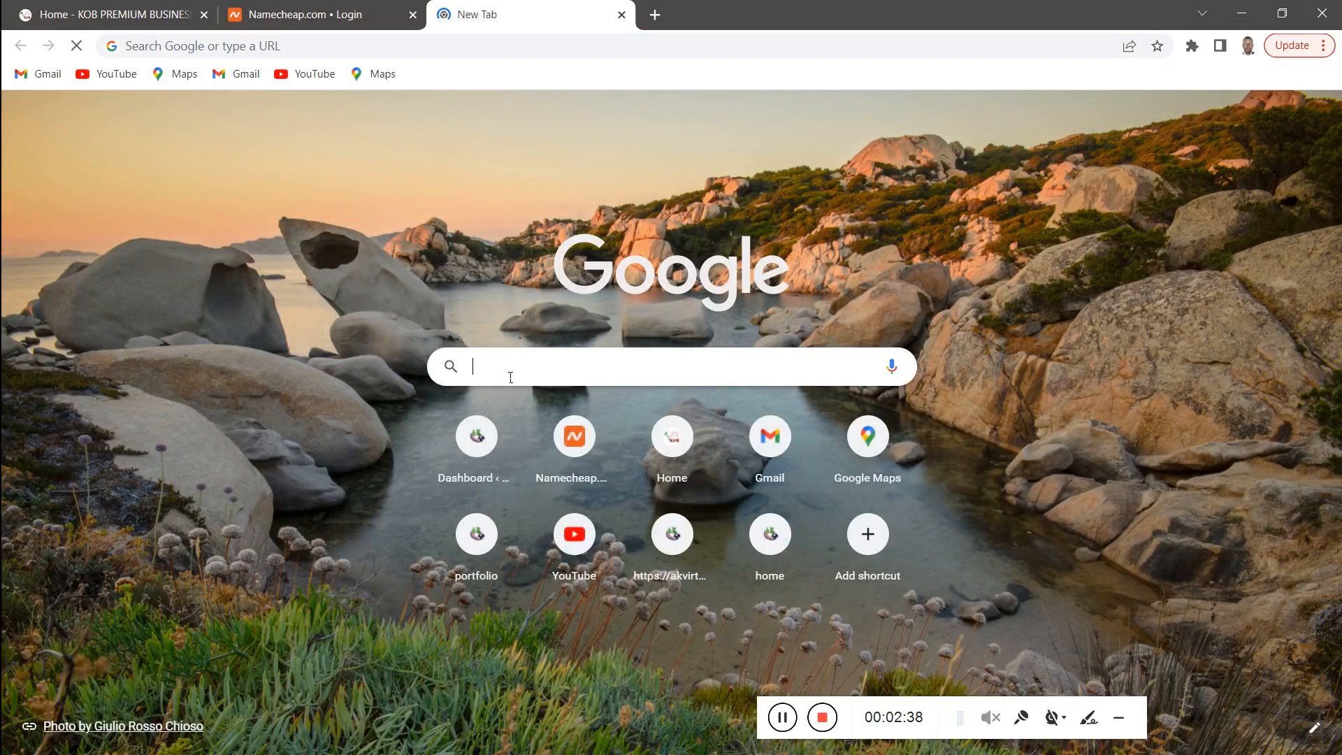
type("NAME")
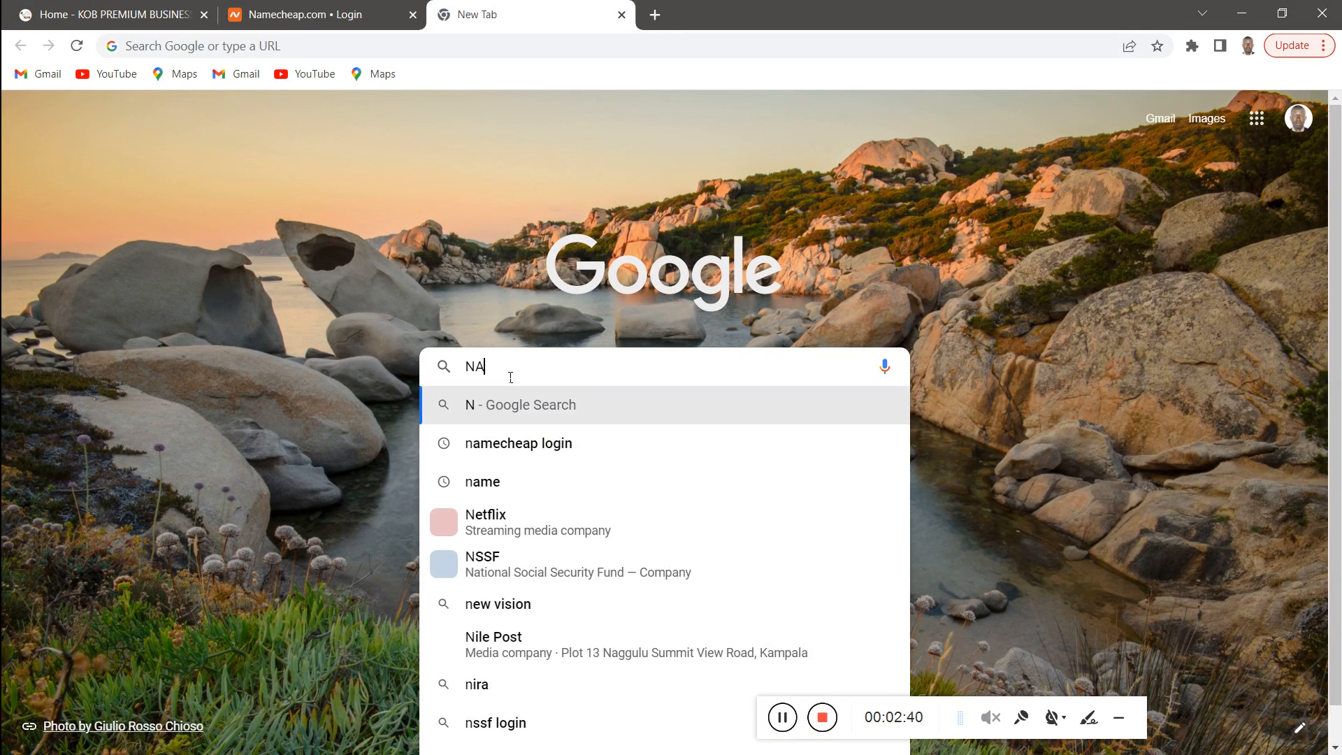
type("CHA")
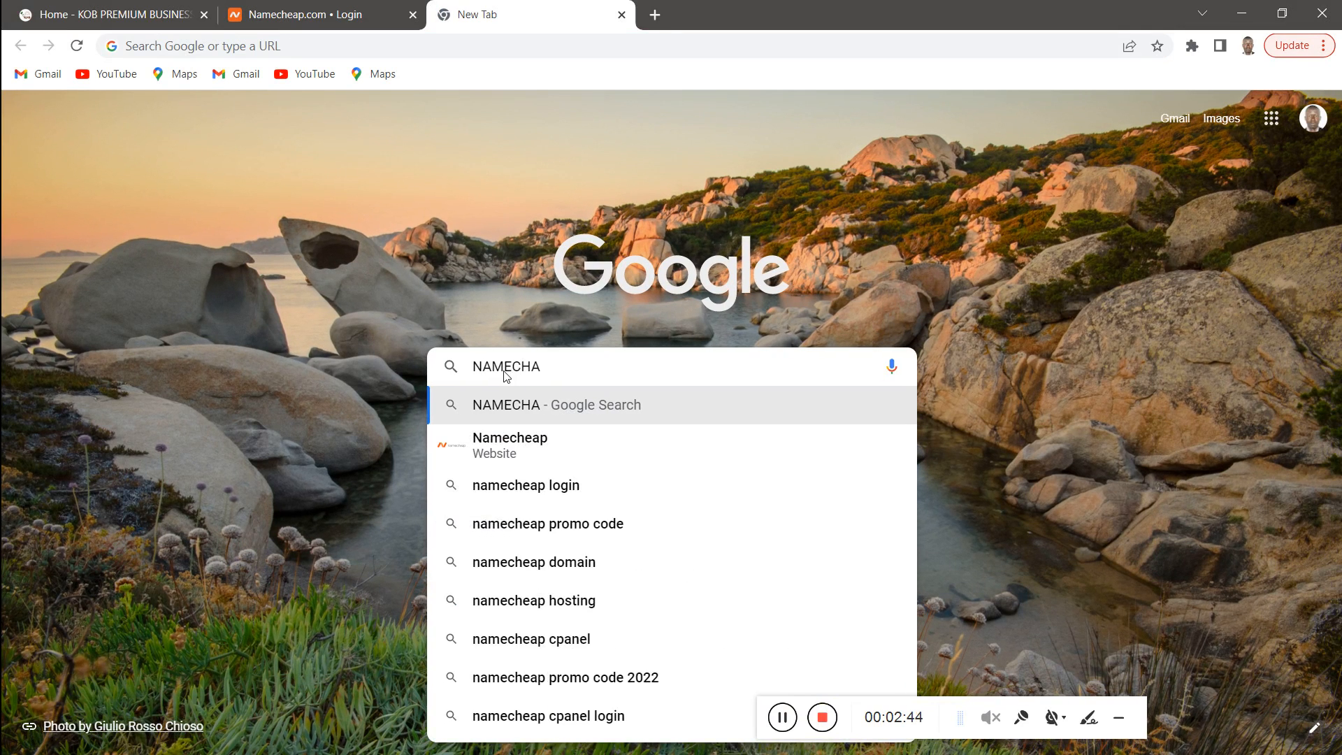
key("BackSpace")
type("EAP")
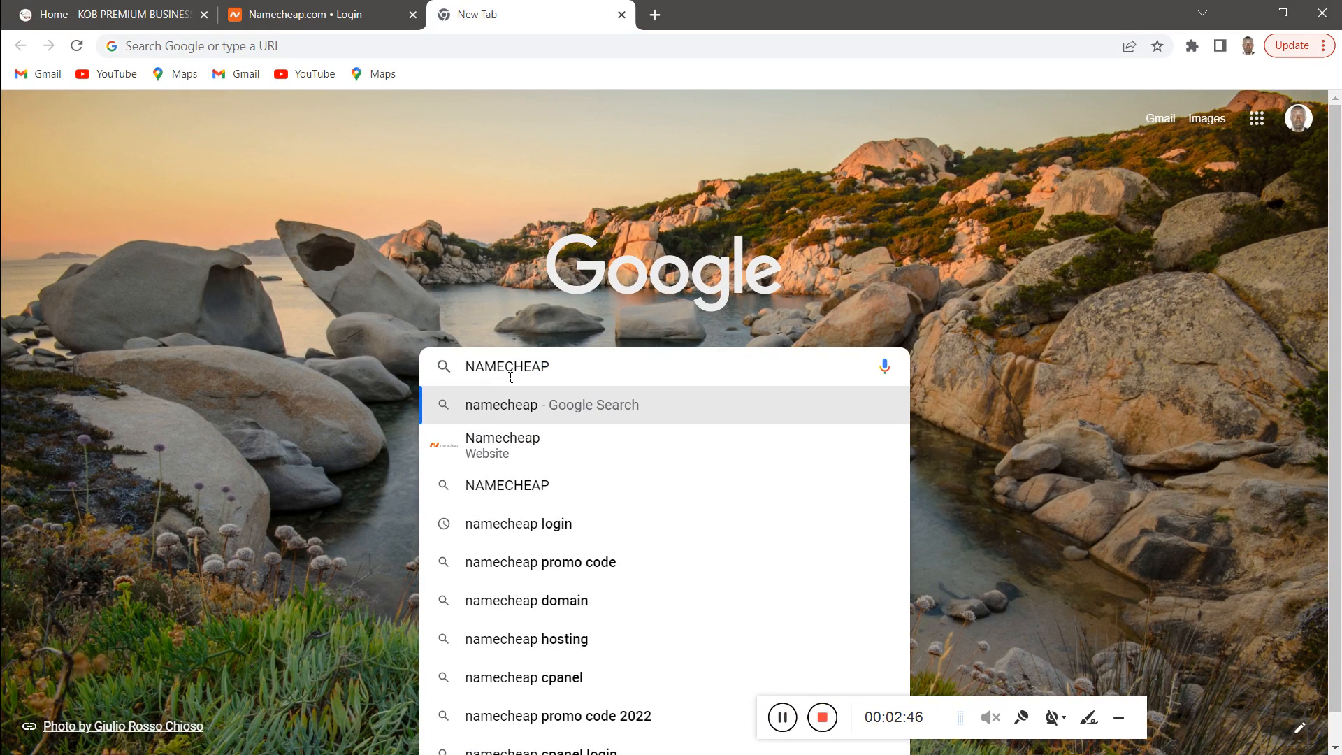
key("Return")
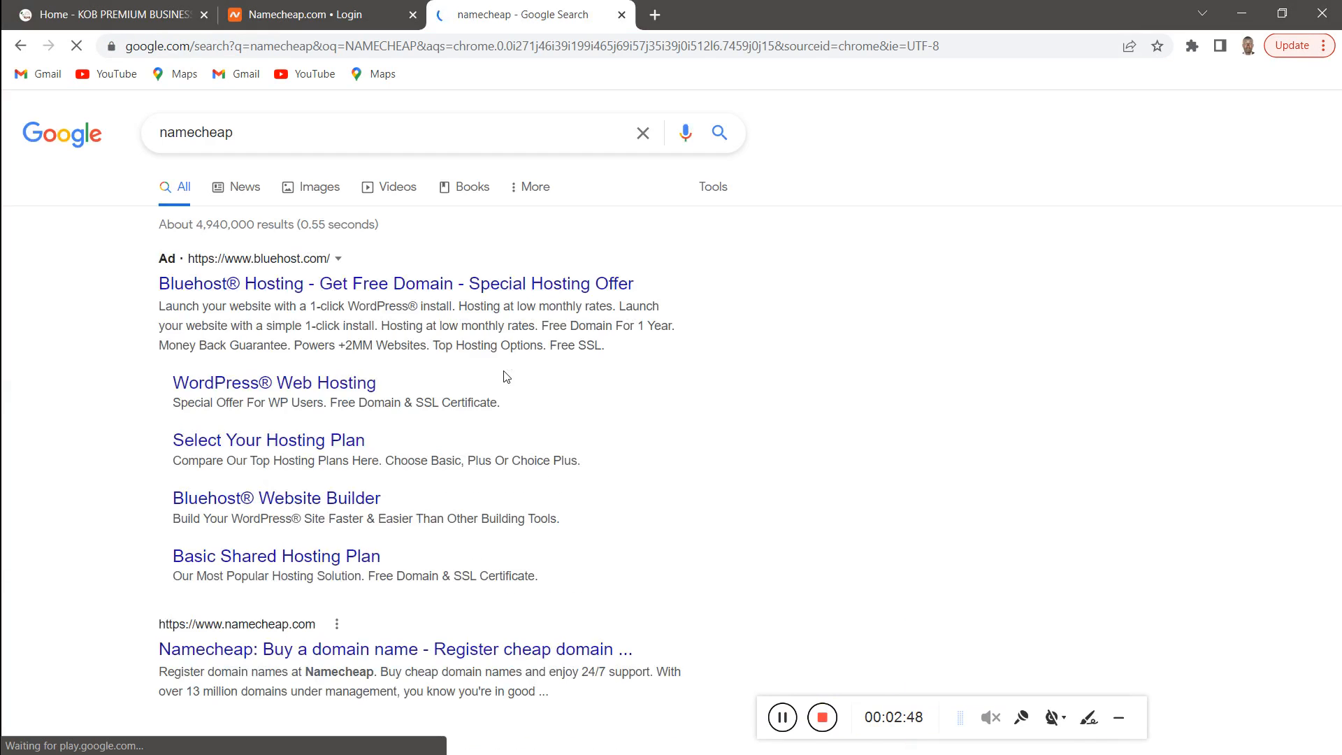
Close the earlier Namecheap login tab and open the "Log In to Your Account" page from the search results
left_click(412, 14)
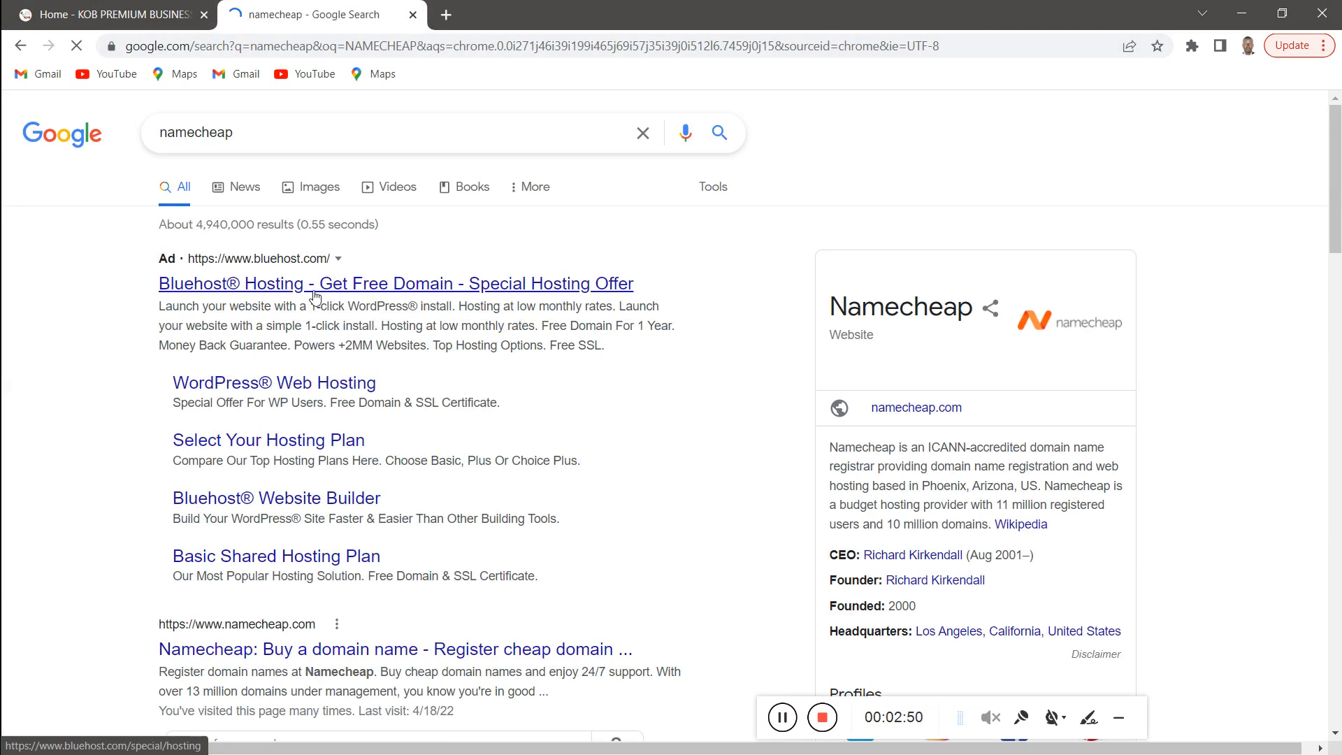
scroll(345, 459, "down", 1)
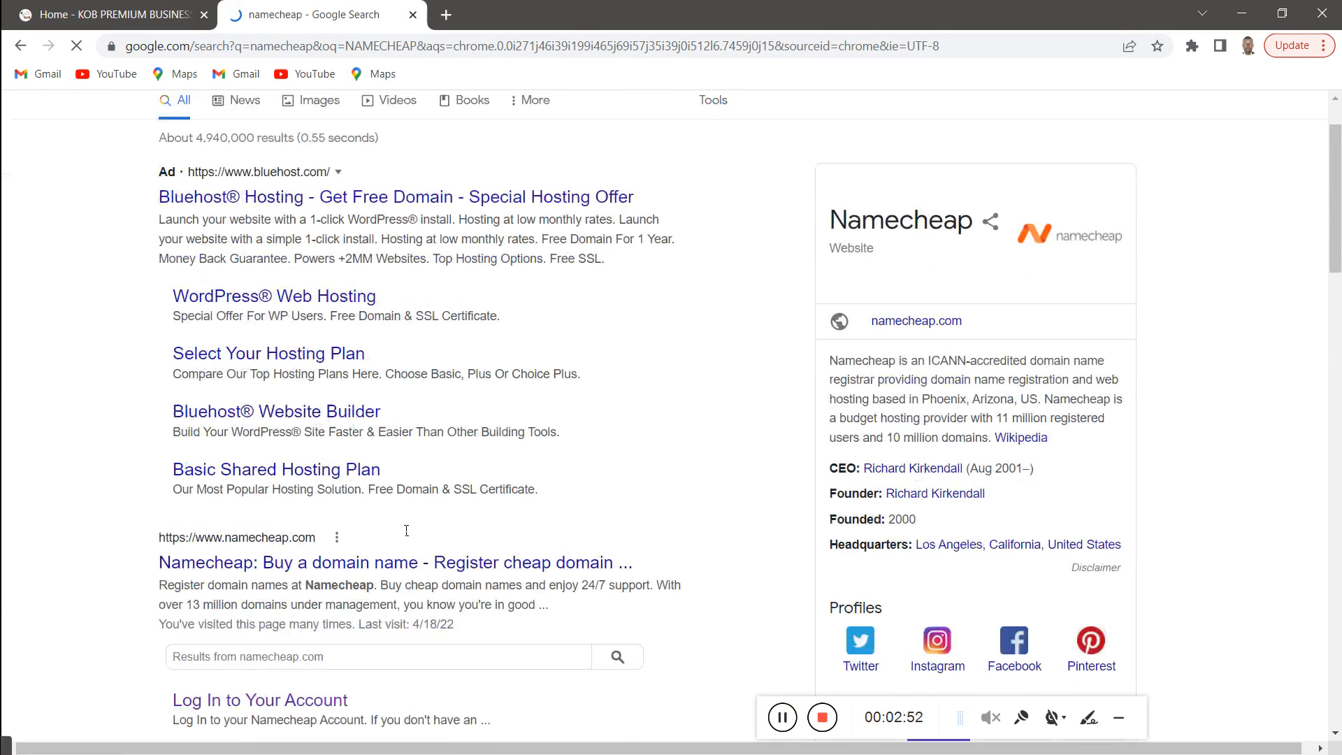
scroll(276, 381, "down", 4)
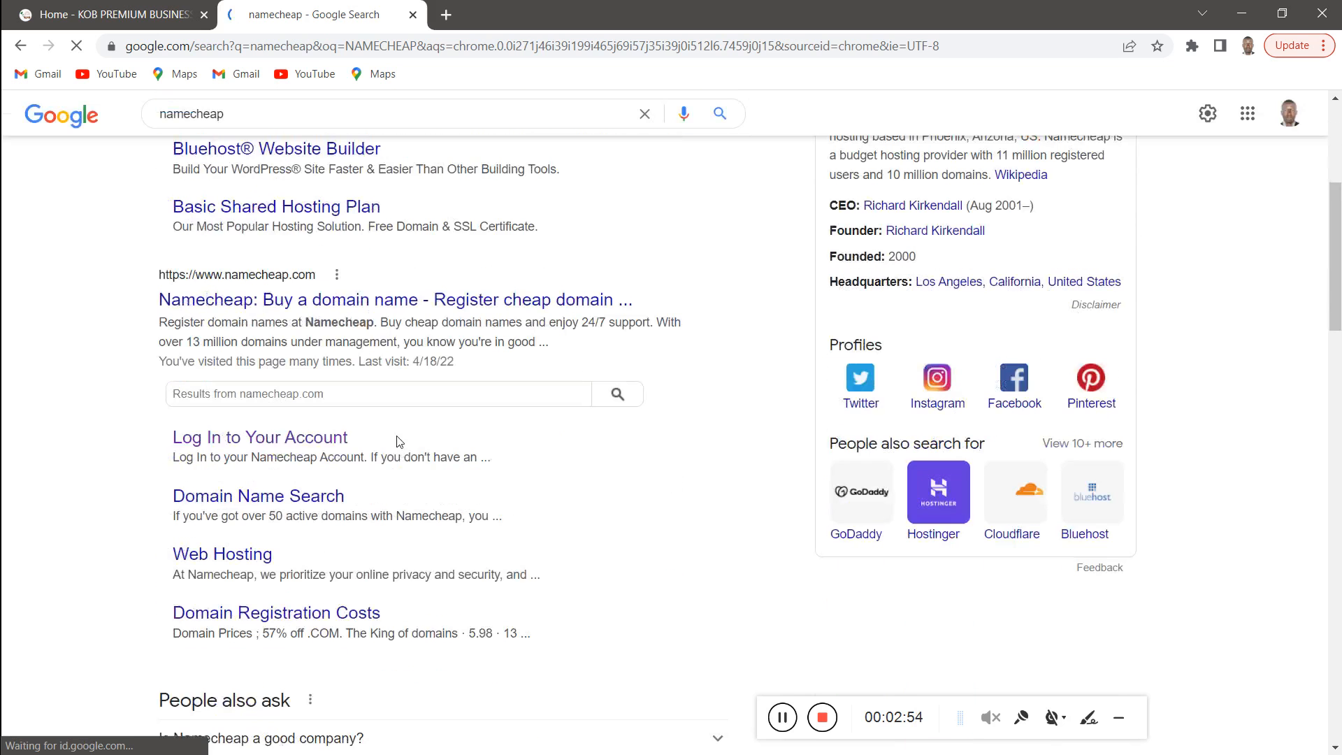
scroll(276, 381, "down", 1)
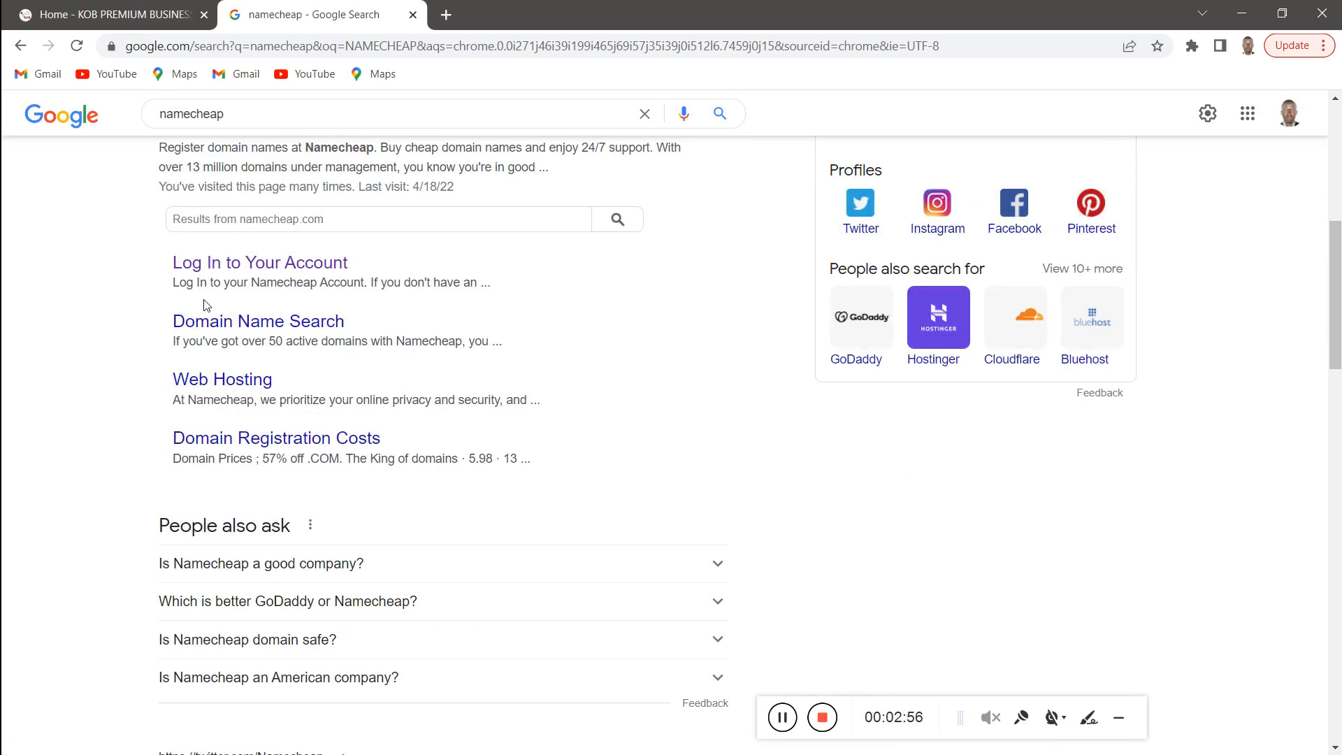
left_click(272, 260)
scroll(273, 261, "up", 1)
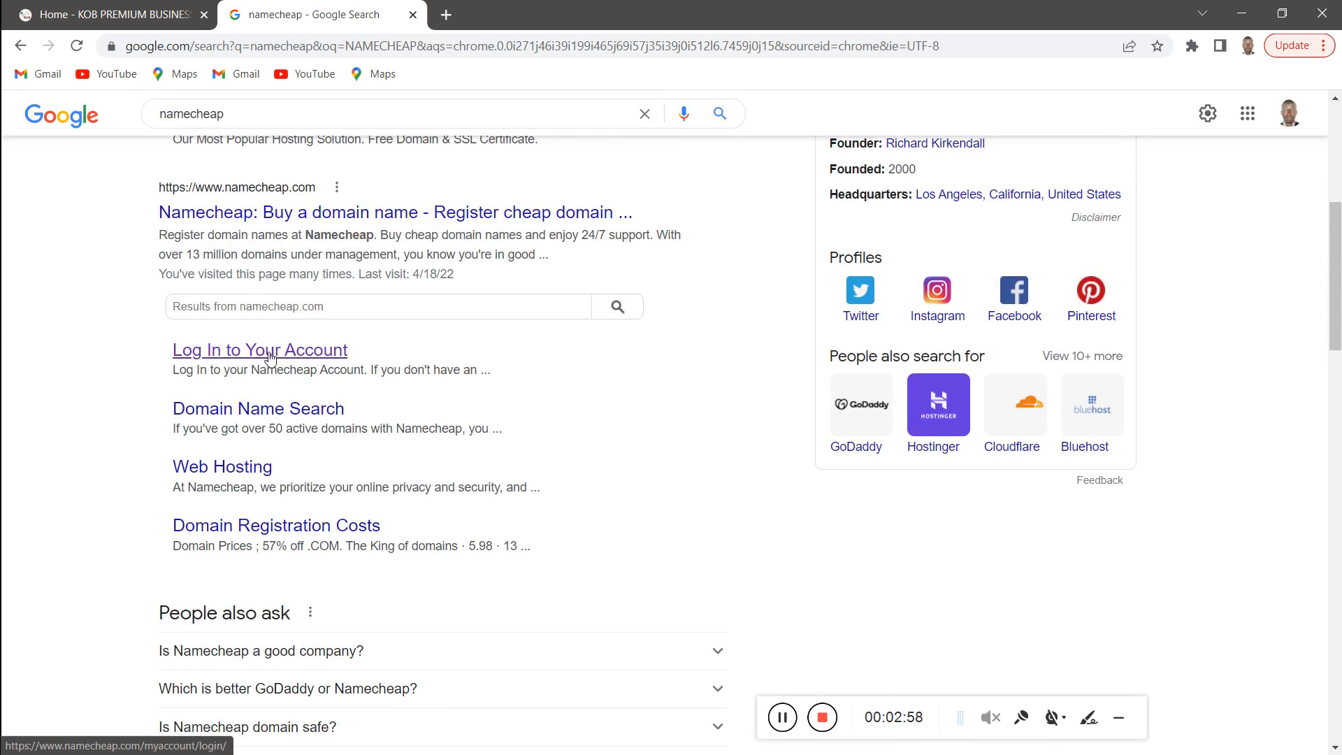
left_click(295, 351)
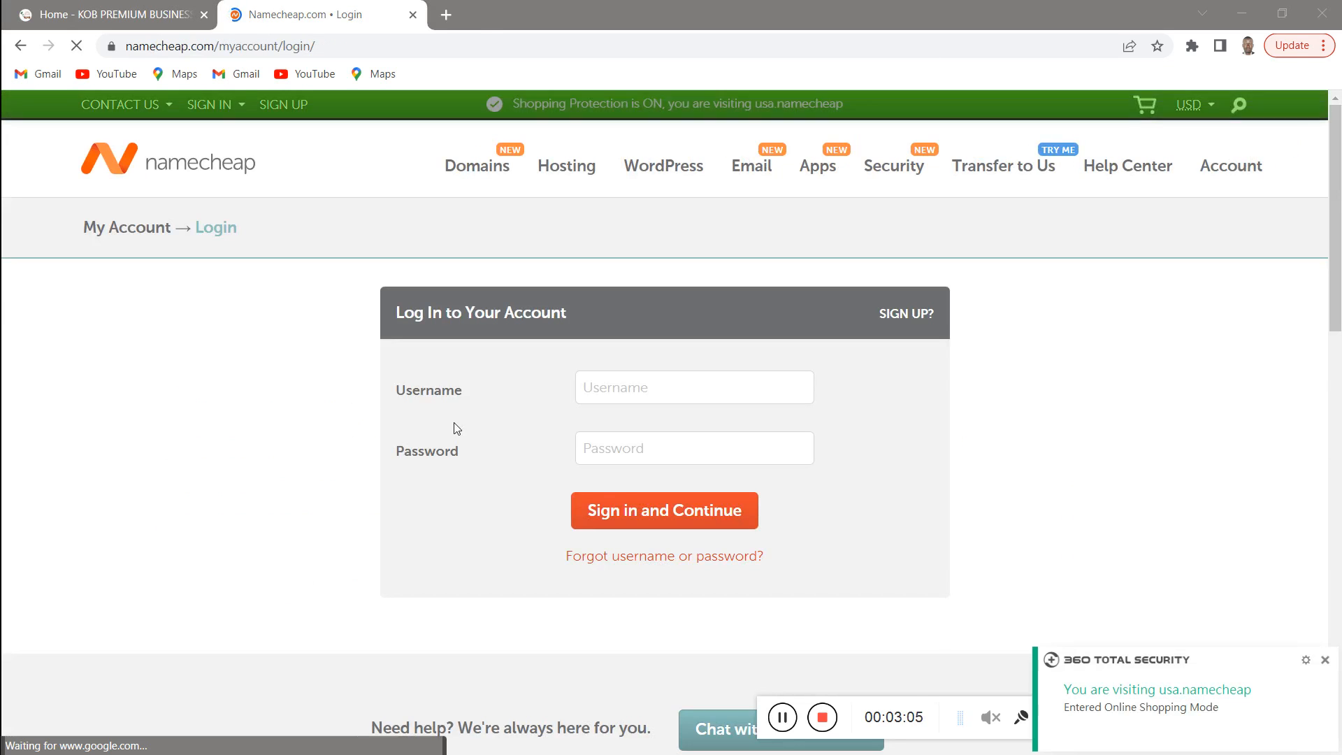
Dismiss the 360 Total Security notice, fill in the saved account username on the login form and make the password field ready for entry
left_click(1325, 660)
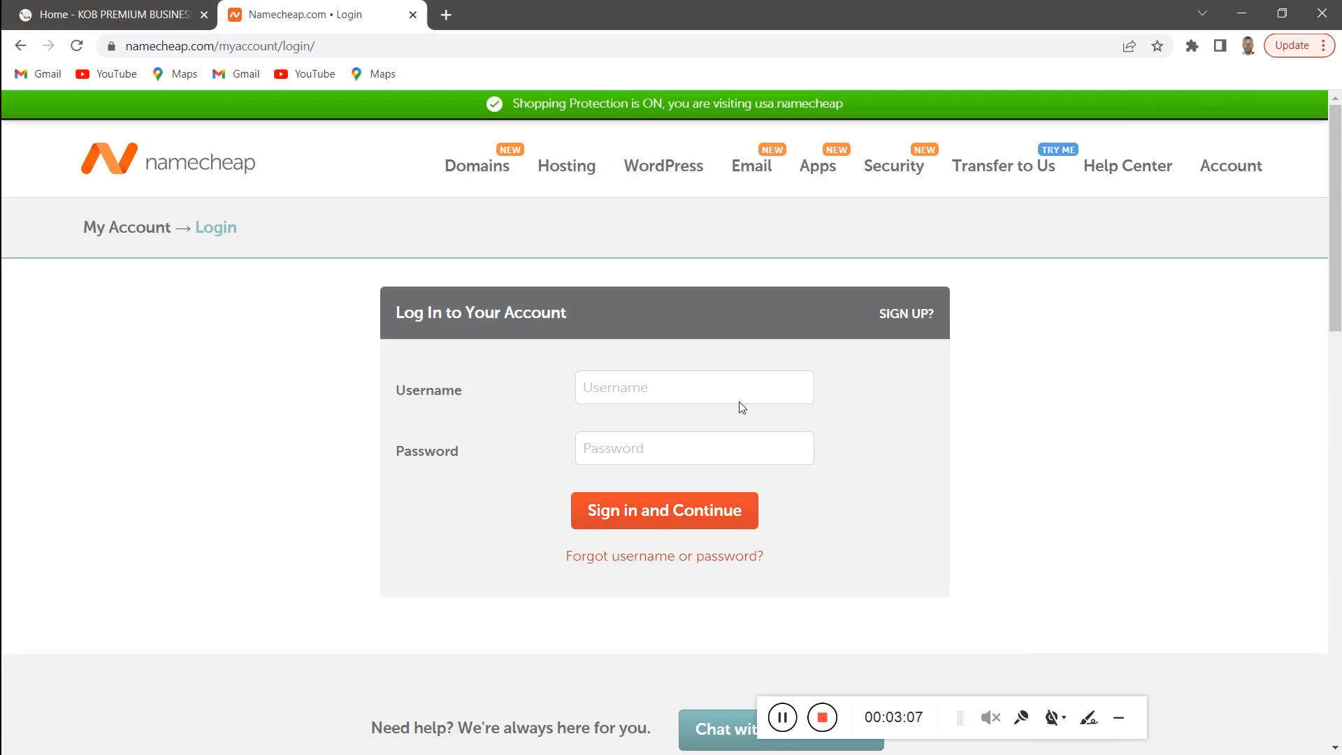
left_click(628, 399)
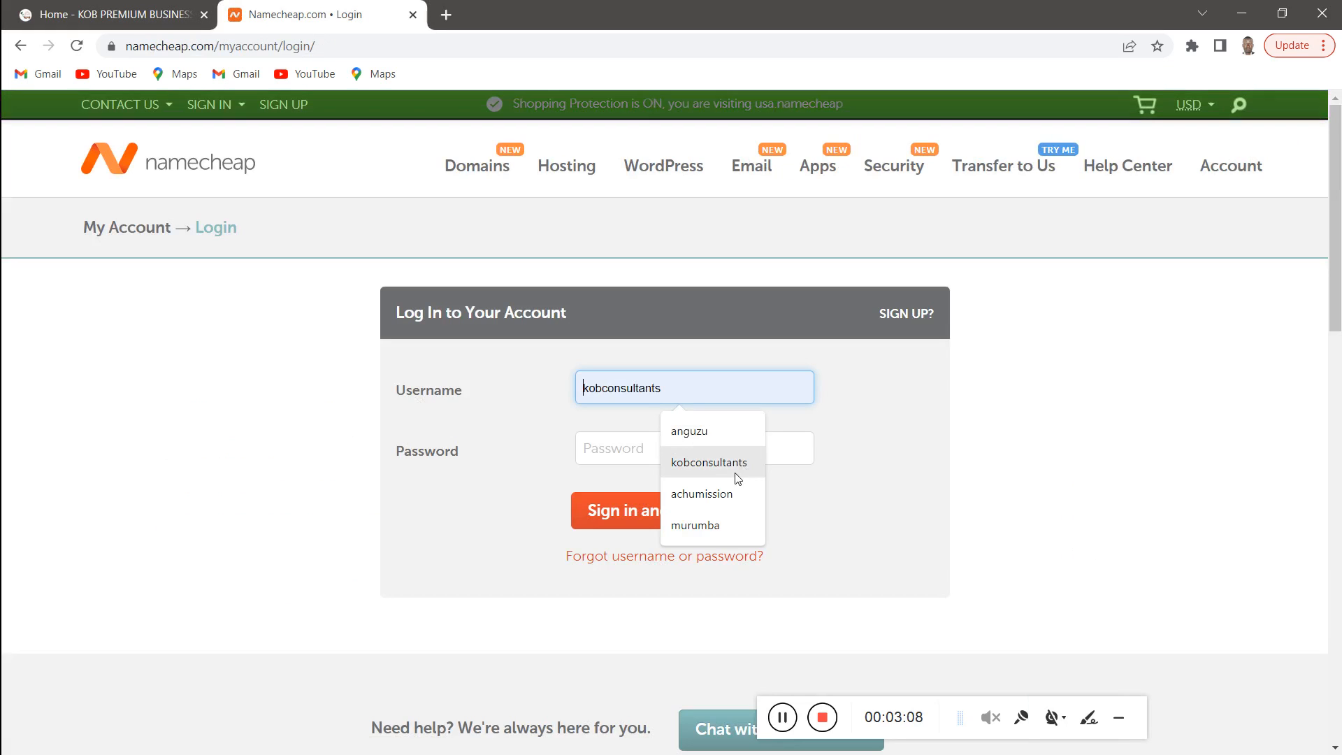
left_click(699, 463)
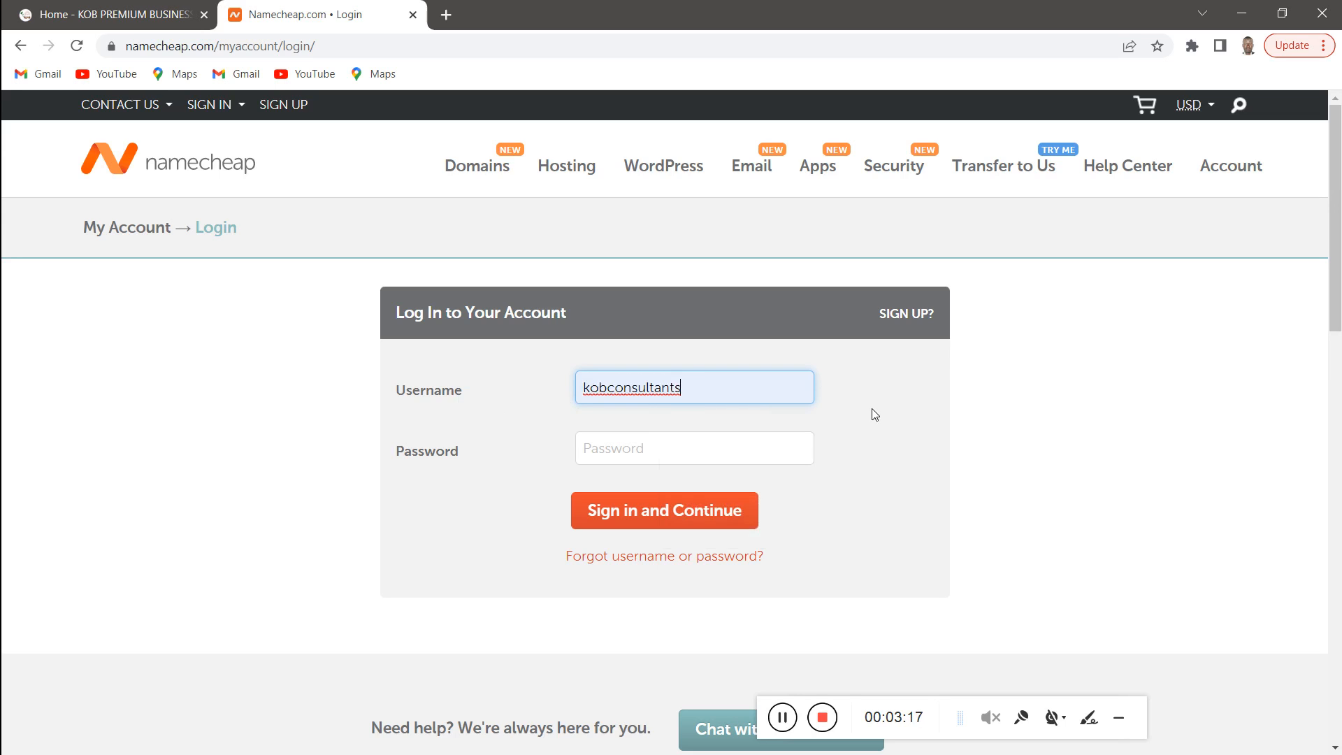
left_click(635, 451)
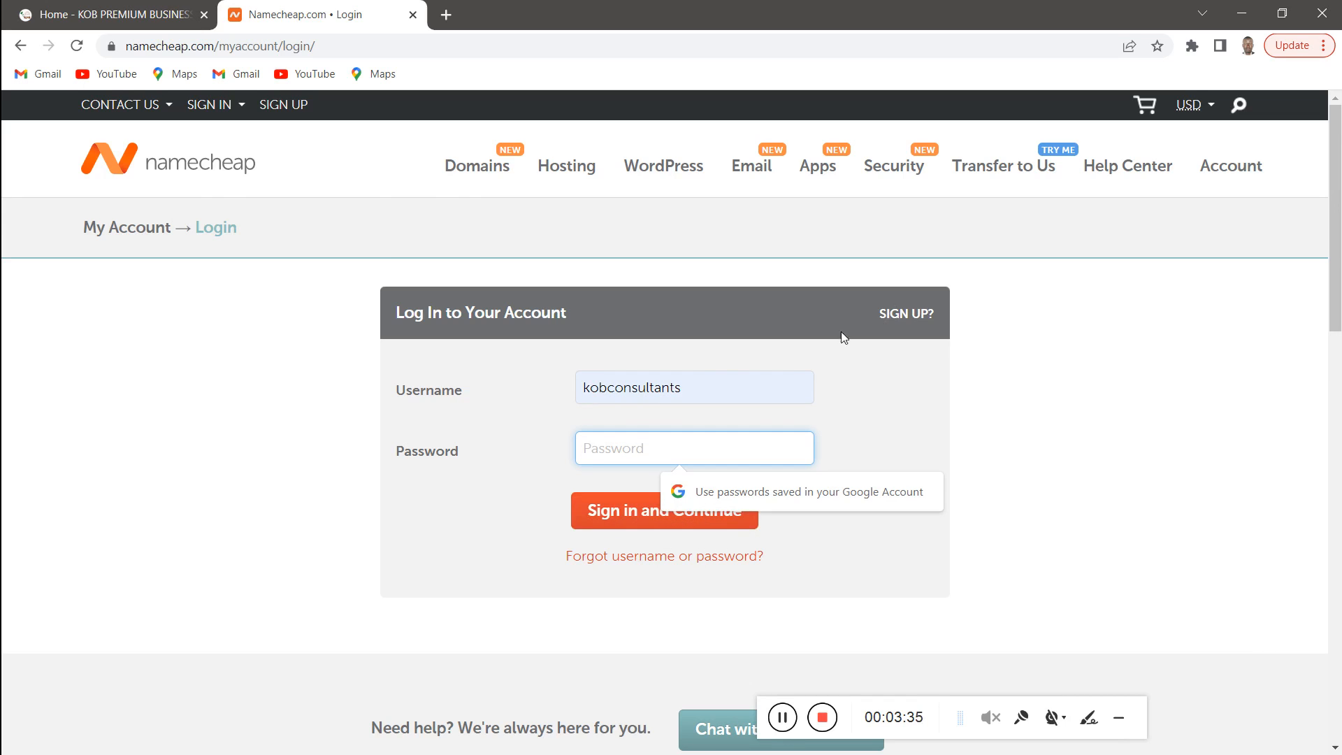
left_click(209, 105)
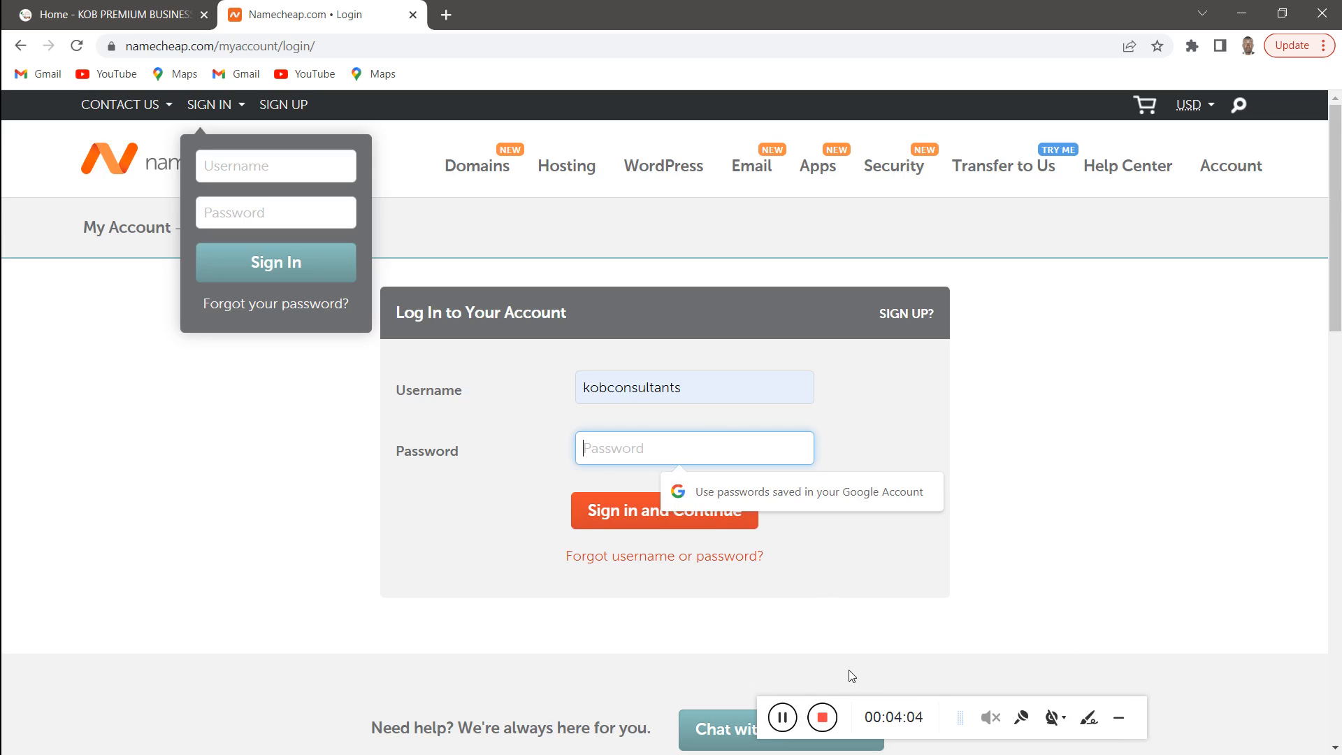
left_click(783, 714)
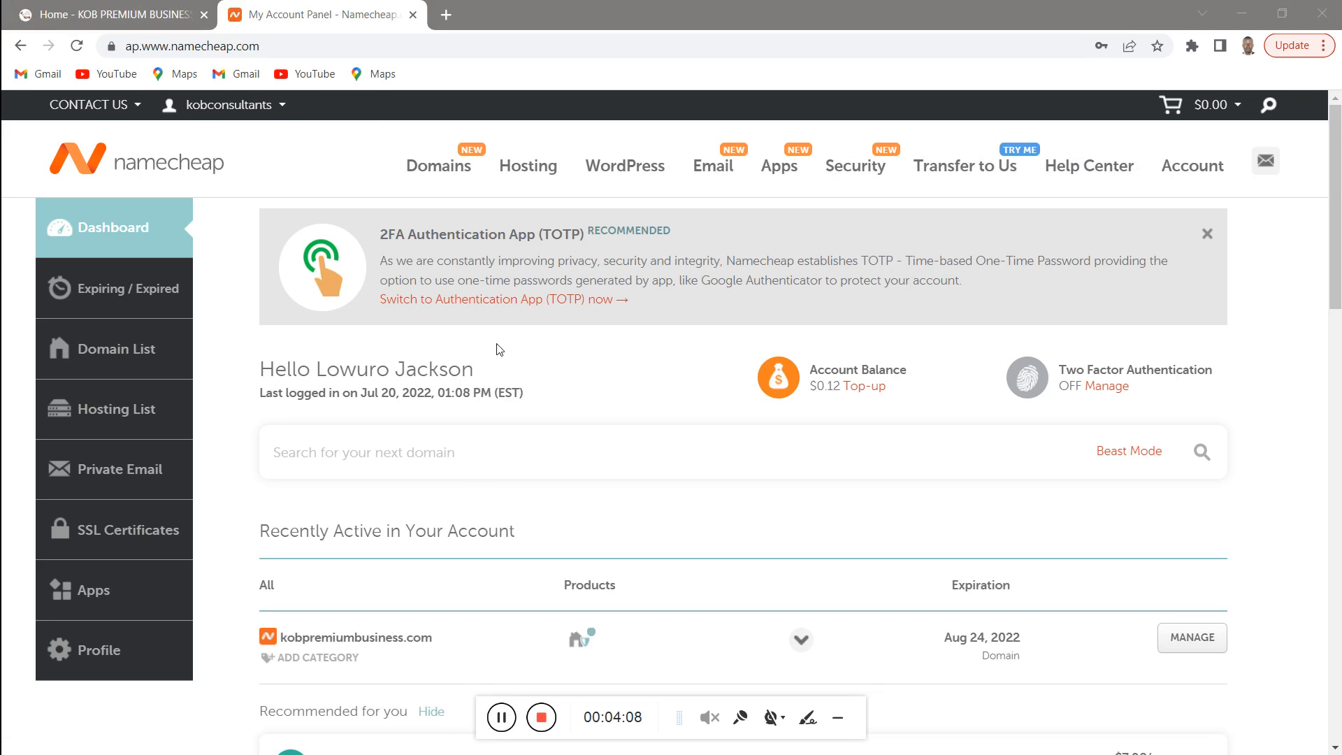
Look over the account dashboard, from its side navigation sections to the recently active domain and the recommended domain
scroll(410, 277, "down", 2)
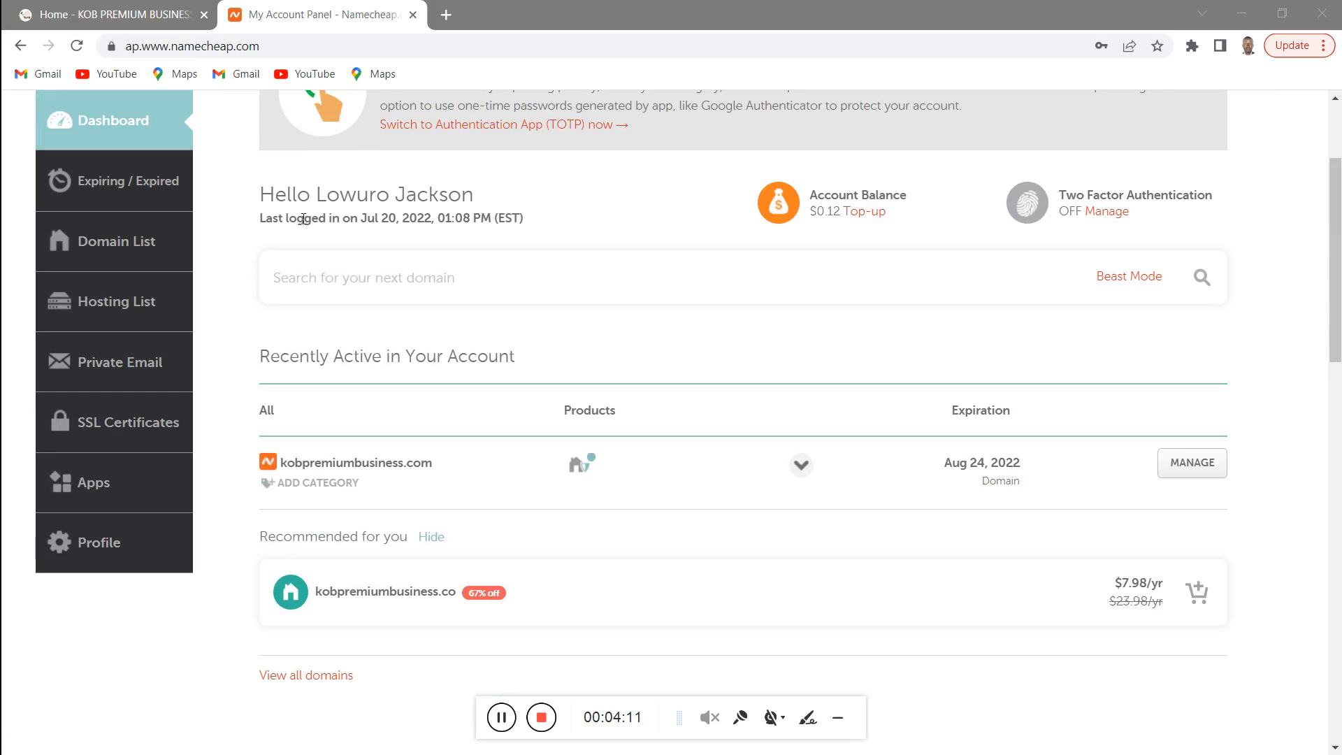
scroll(395, 243, "up", 3)
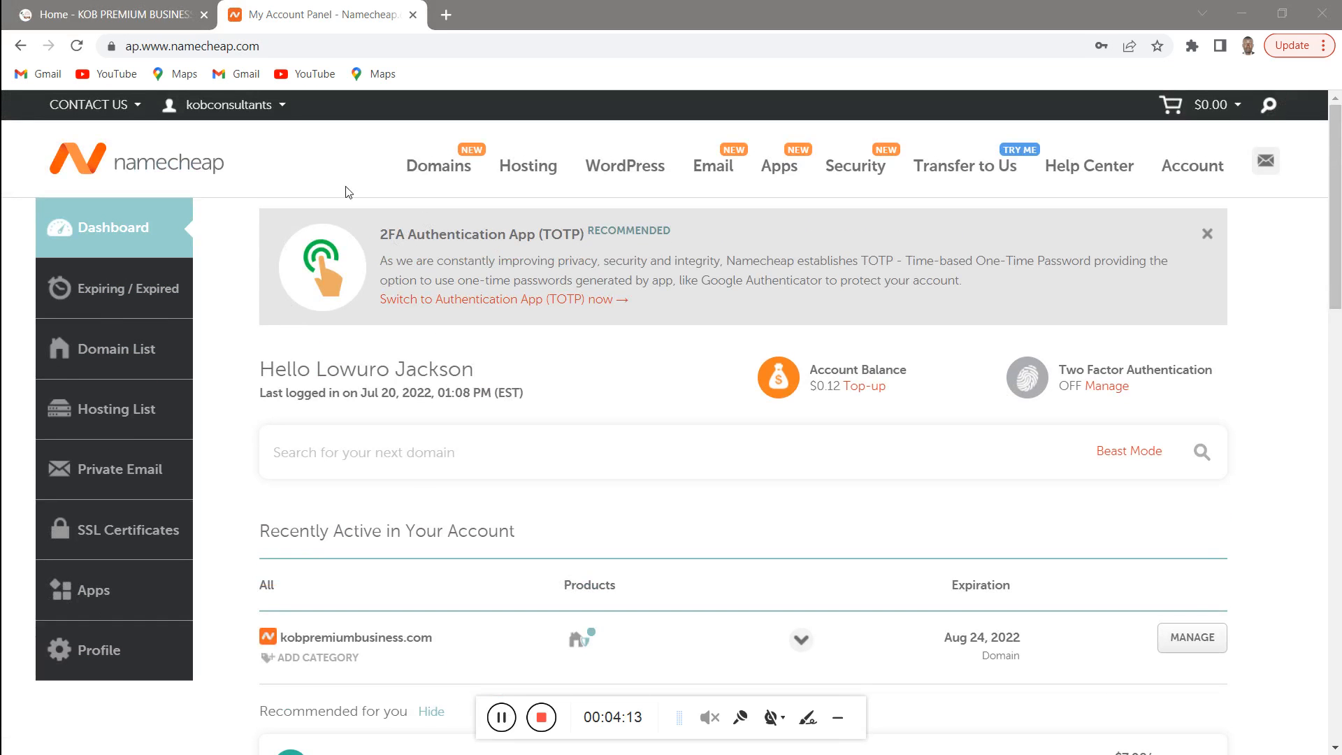
scroll(660, 300, "down", 1)
scroll(295, 151, "up", 1)
scroll(178, 445, "down", 1)
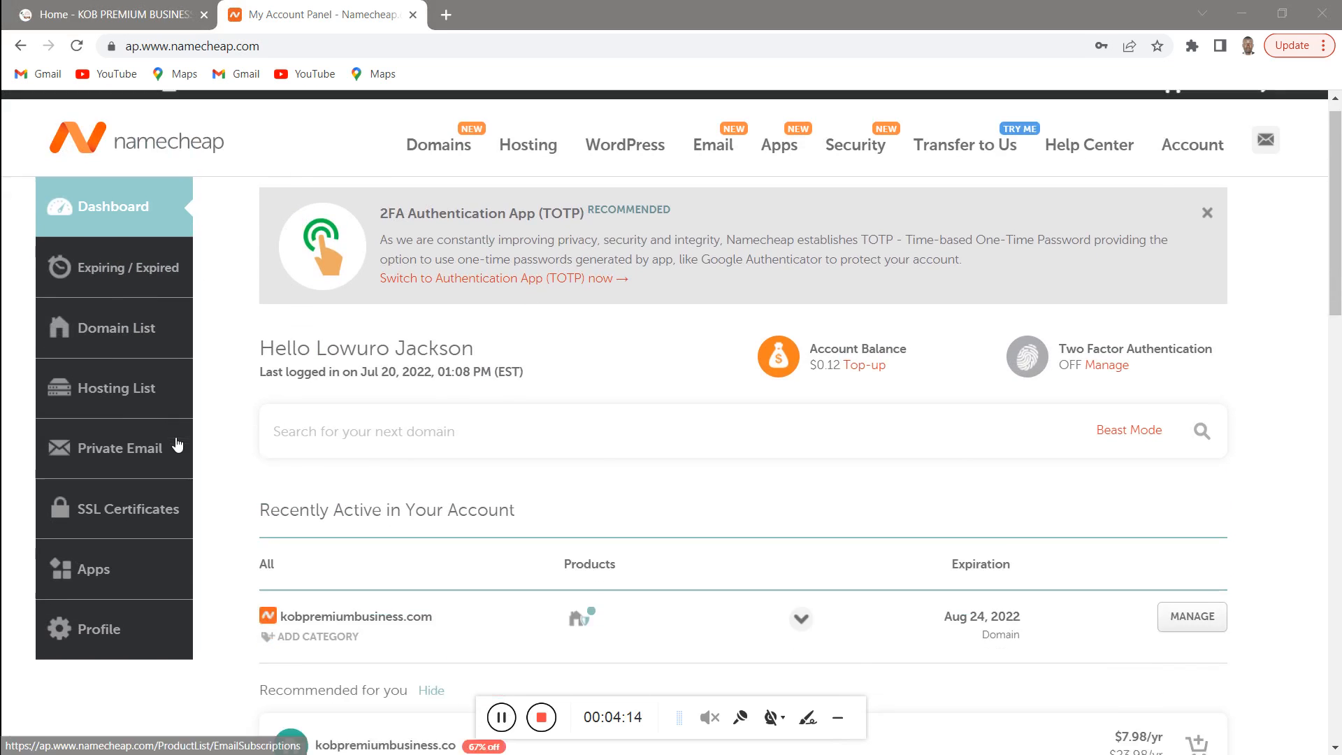
scroll(178, 446, "down", 2)
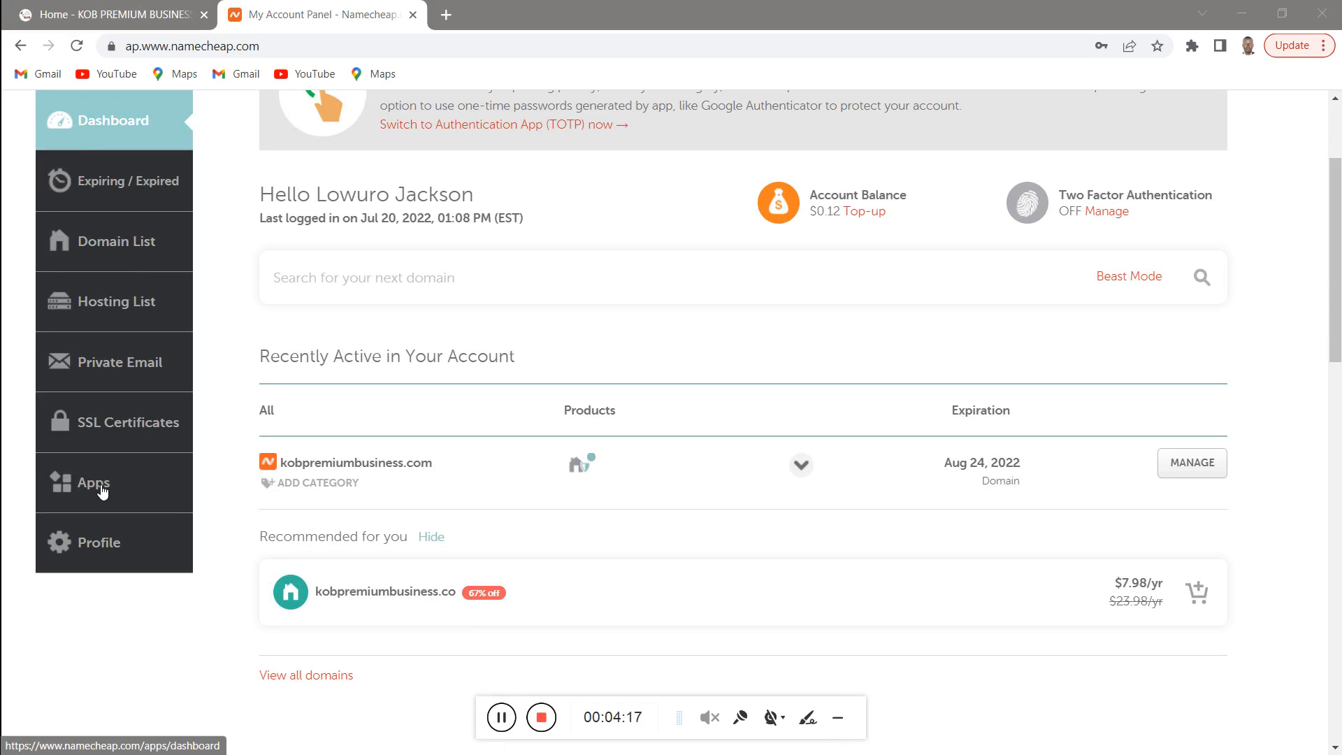
scroll(117, 260, "up", 3)
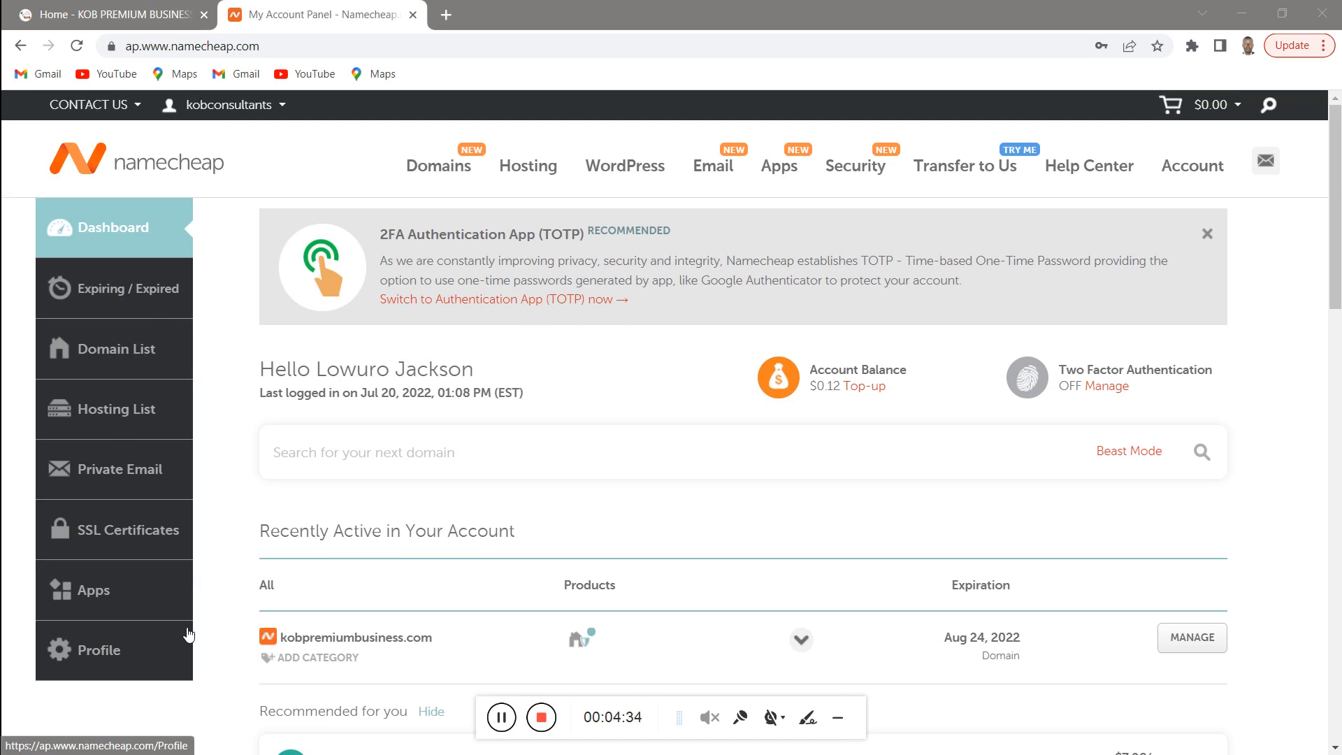
scroll(181, 590, "down", 2)
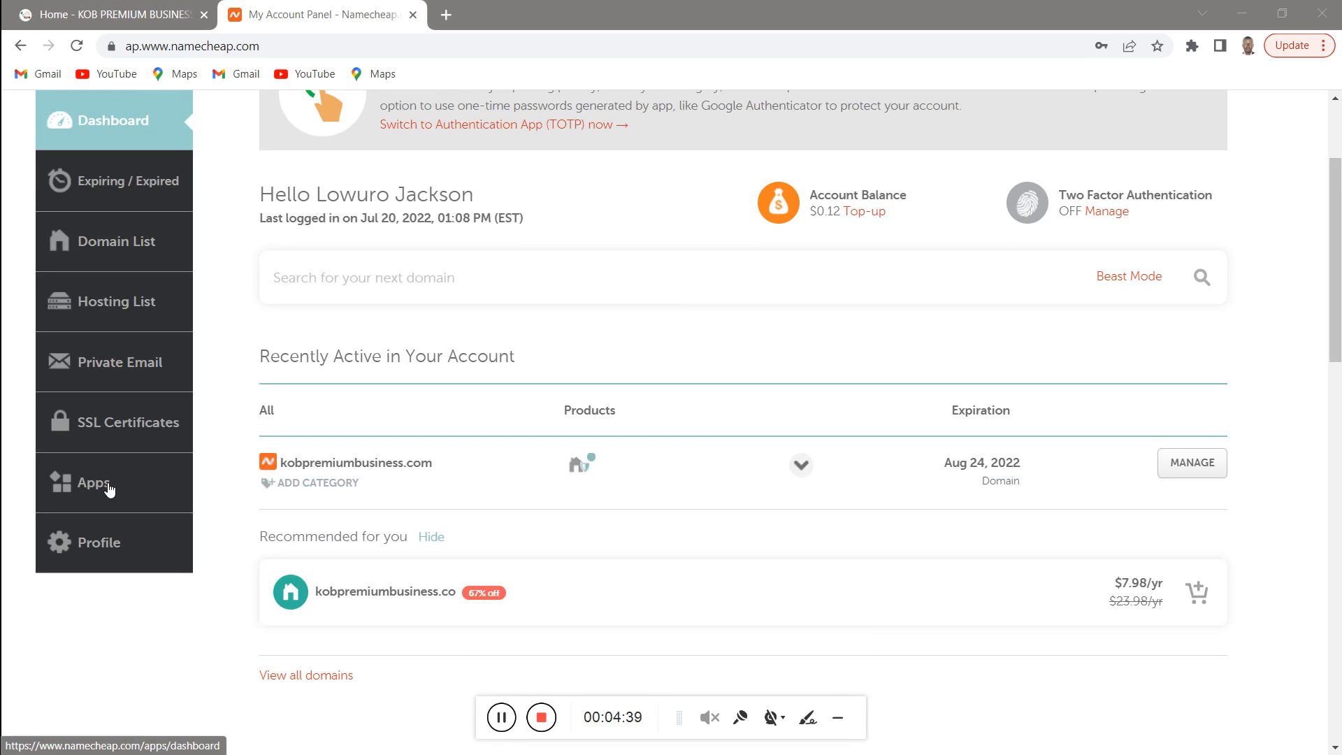
scroll(122, 493, "up", 2)
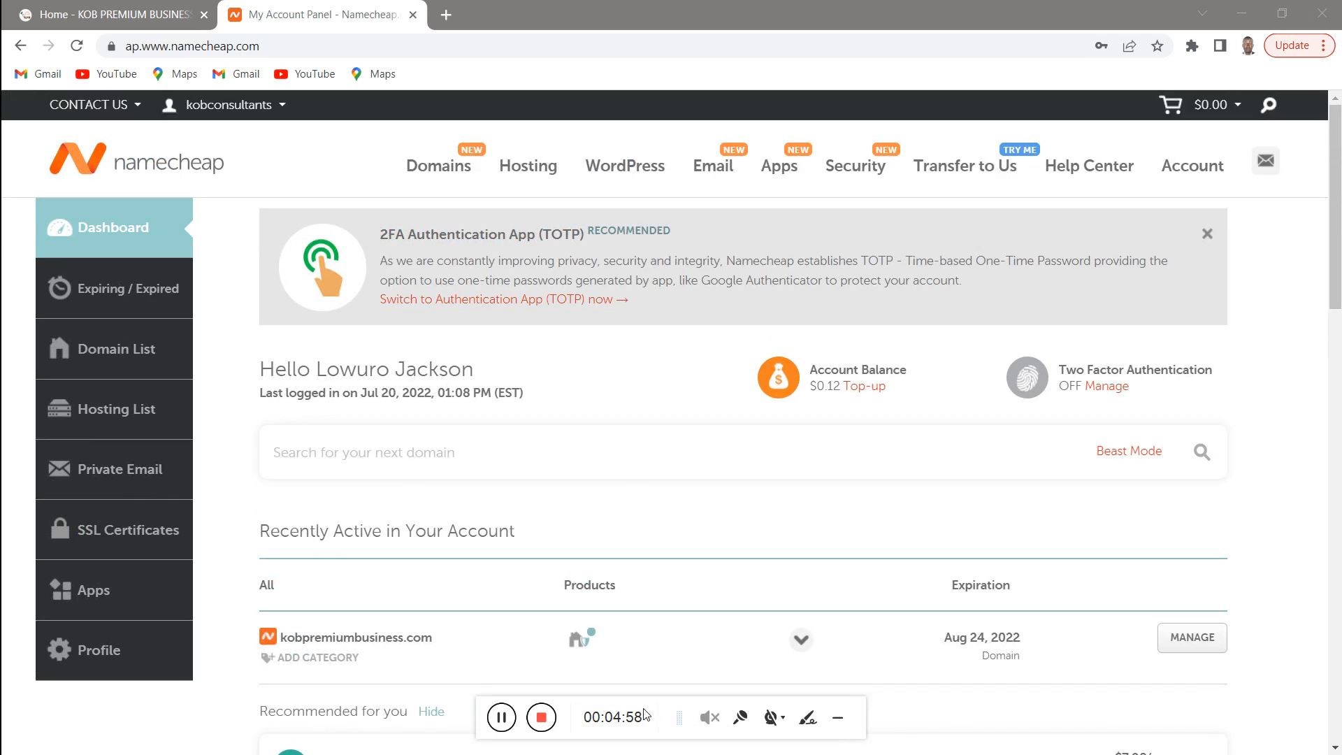
scroll(502, 464, "down", 3)
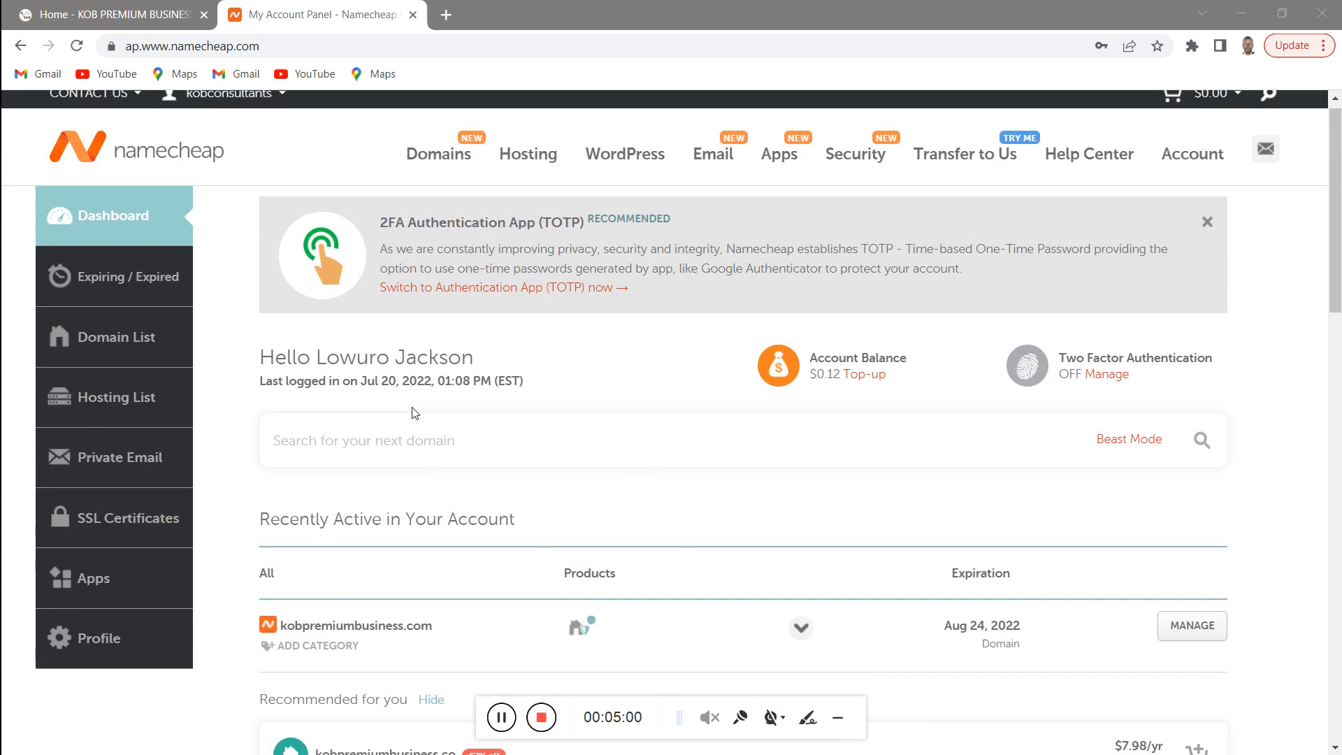
scroll(412, 412, "down", 6)
scroll(412, 412, "up", 8)
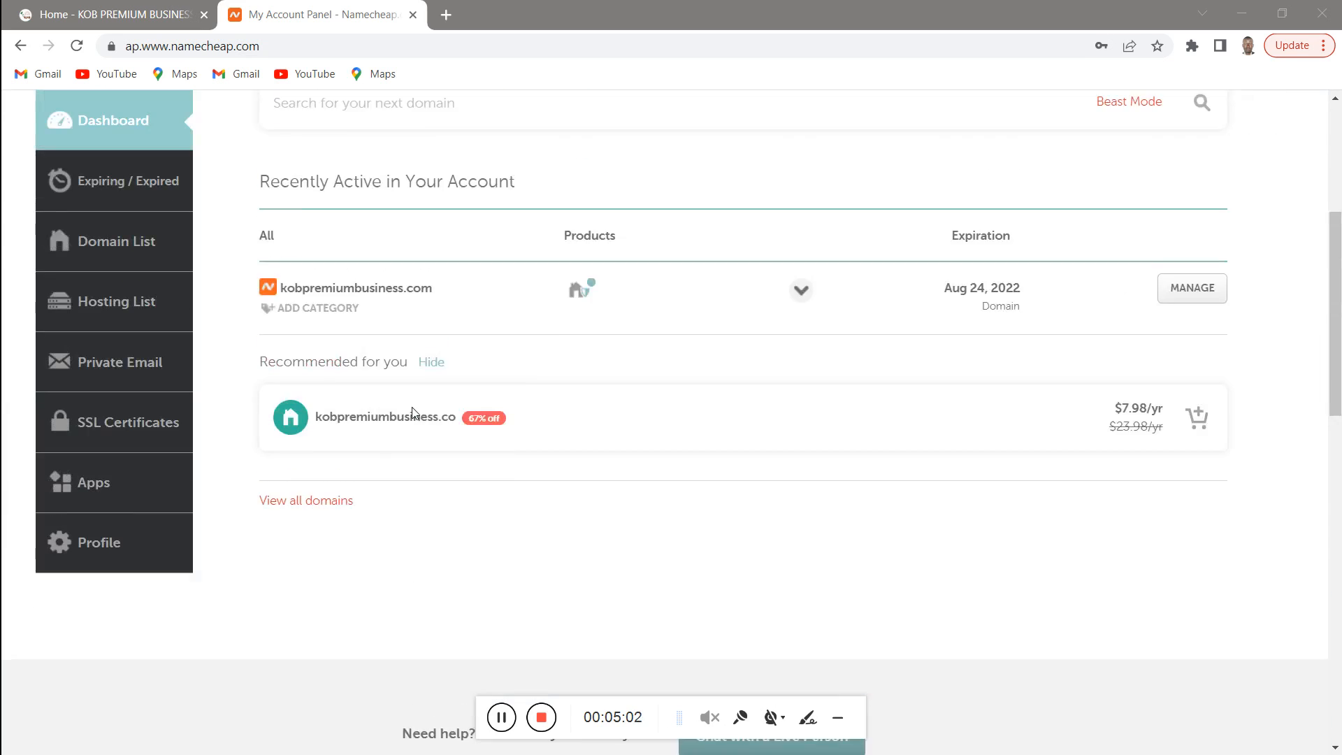
scroll(412, 413, "up", 2)
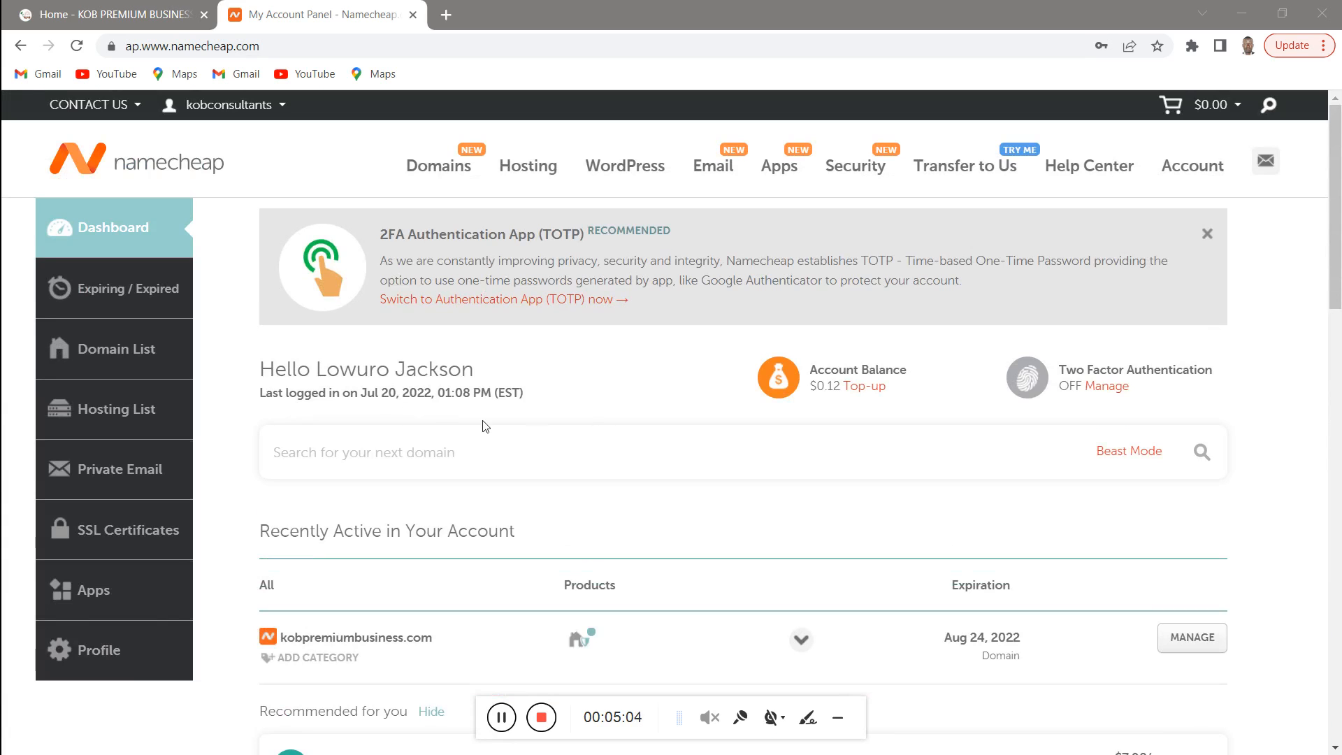
scroll(237, 451, "down", 1)
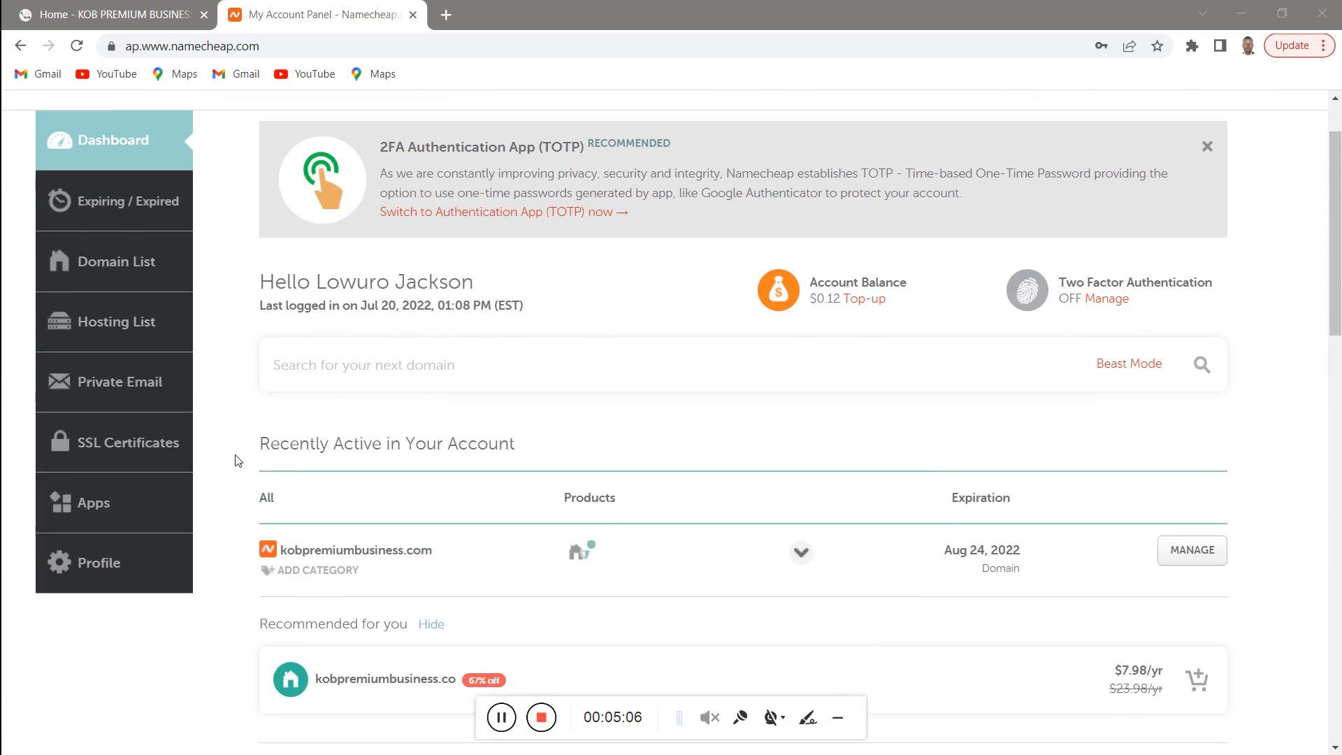
scroll(238, 458, "up", 1)
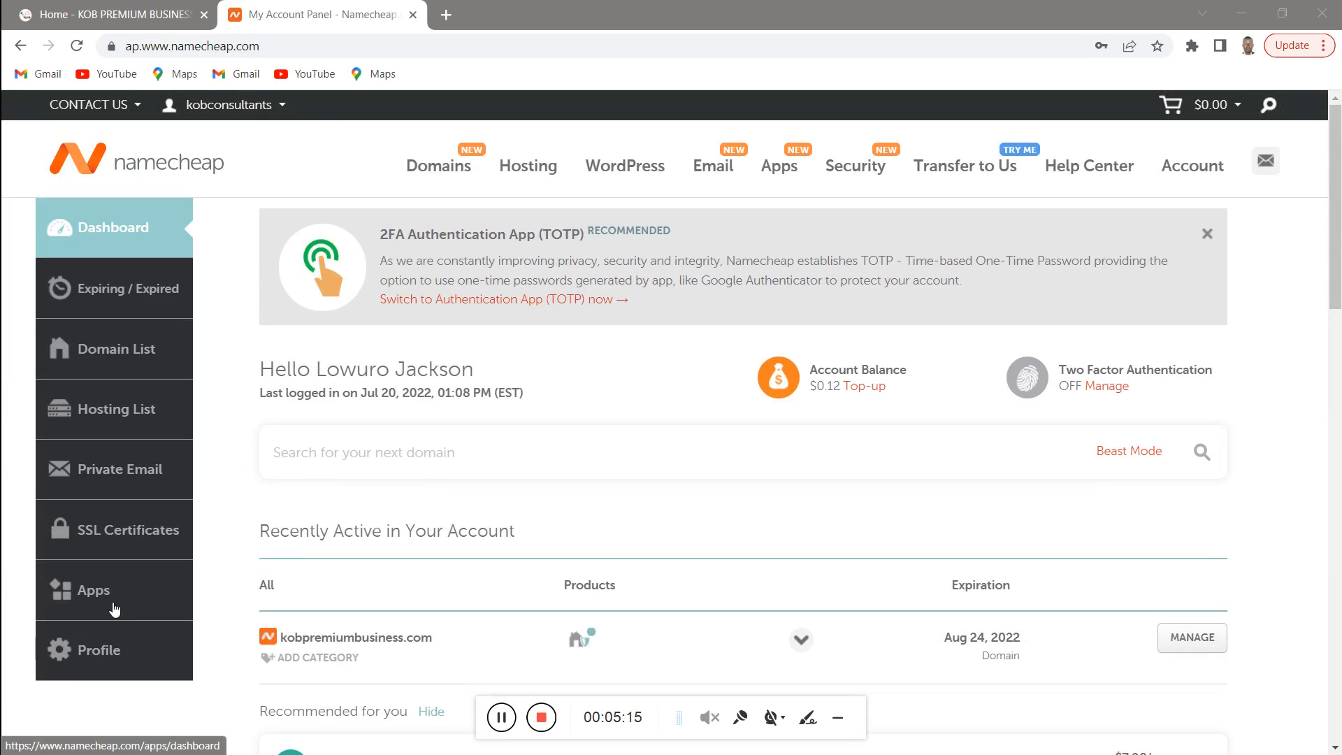
Open the account's Apps page, look through My Apps and reload the page to load the EasyWP app tile
left_click(89, 593)
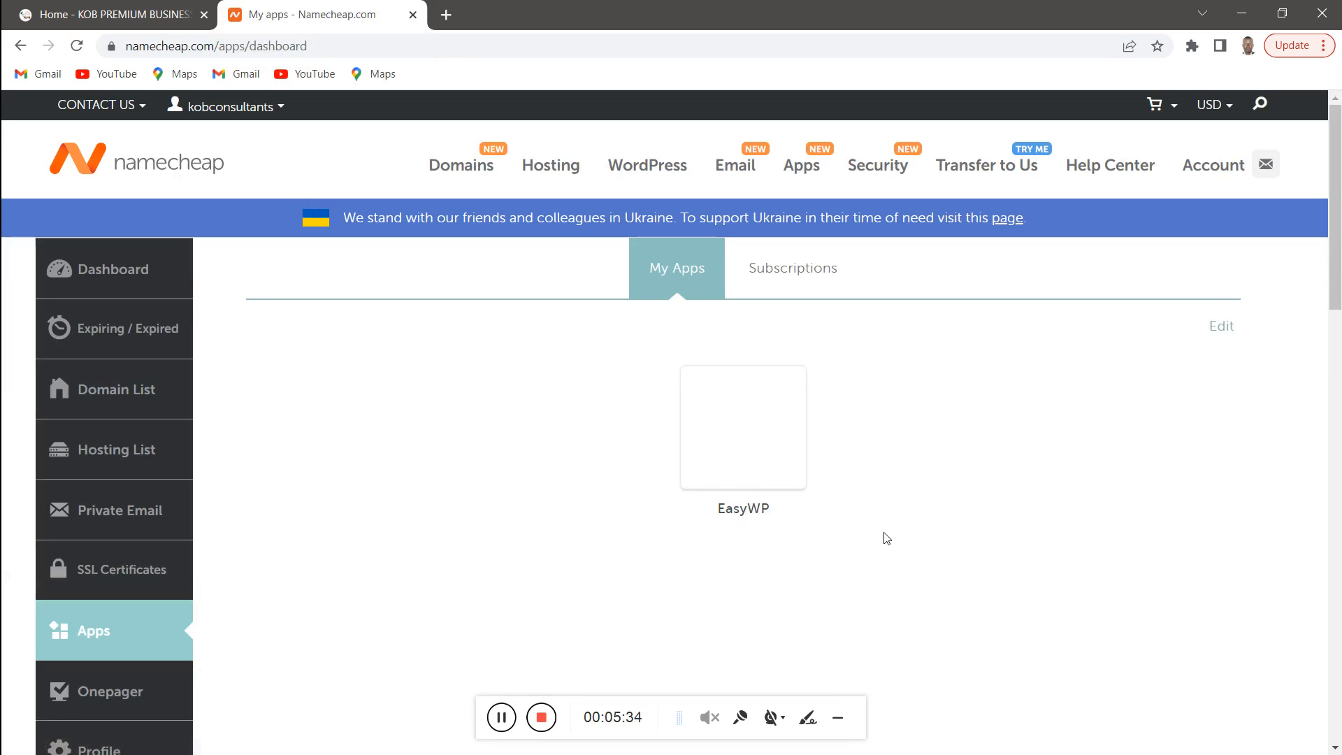
scroll(884, 537, "down", 3)
scroll(884, 537, "up", 3)
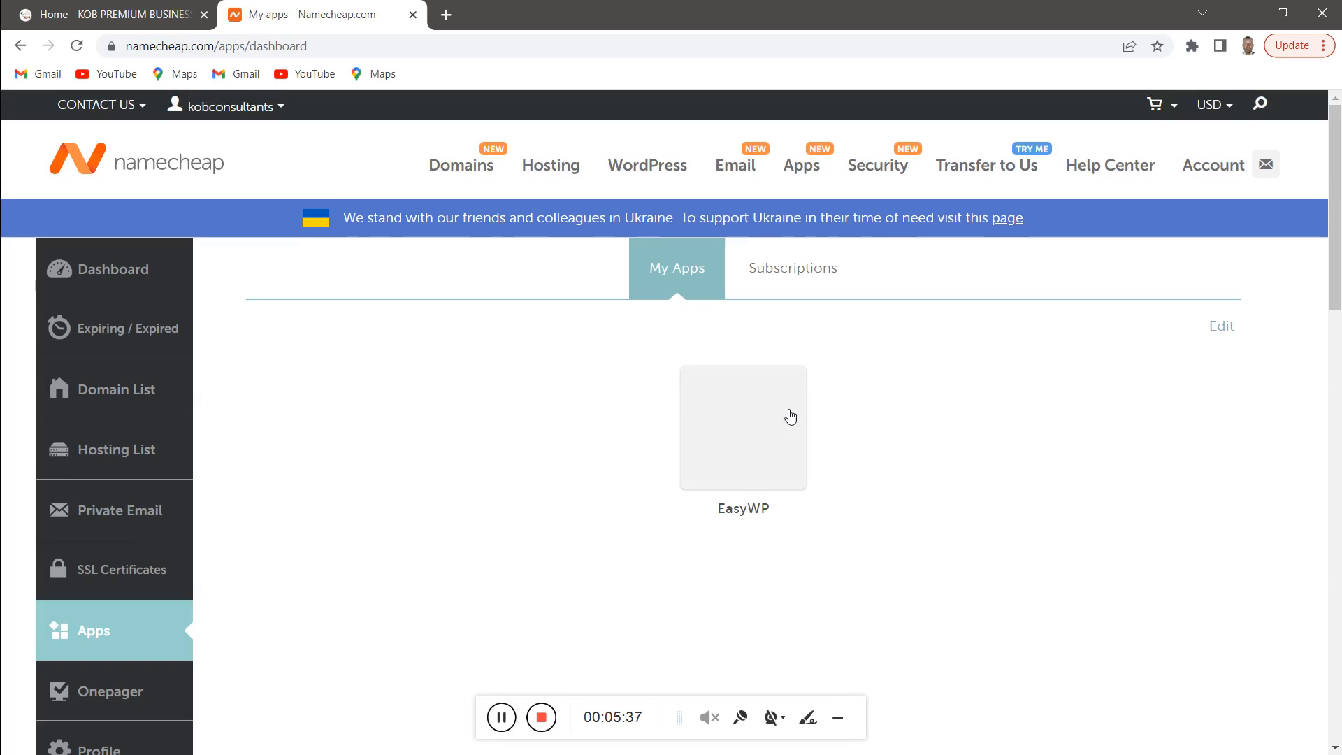
scroll(458, 495, "down", 5)
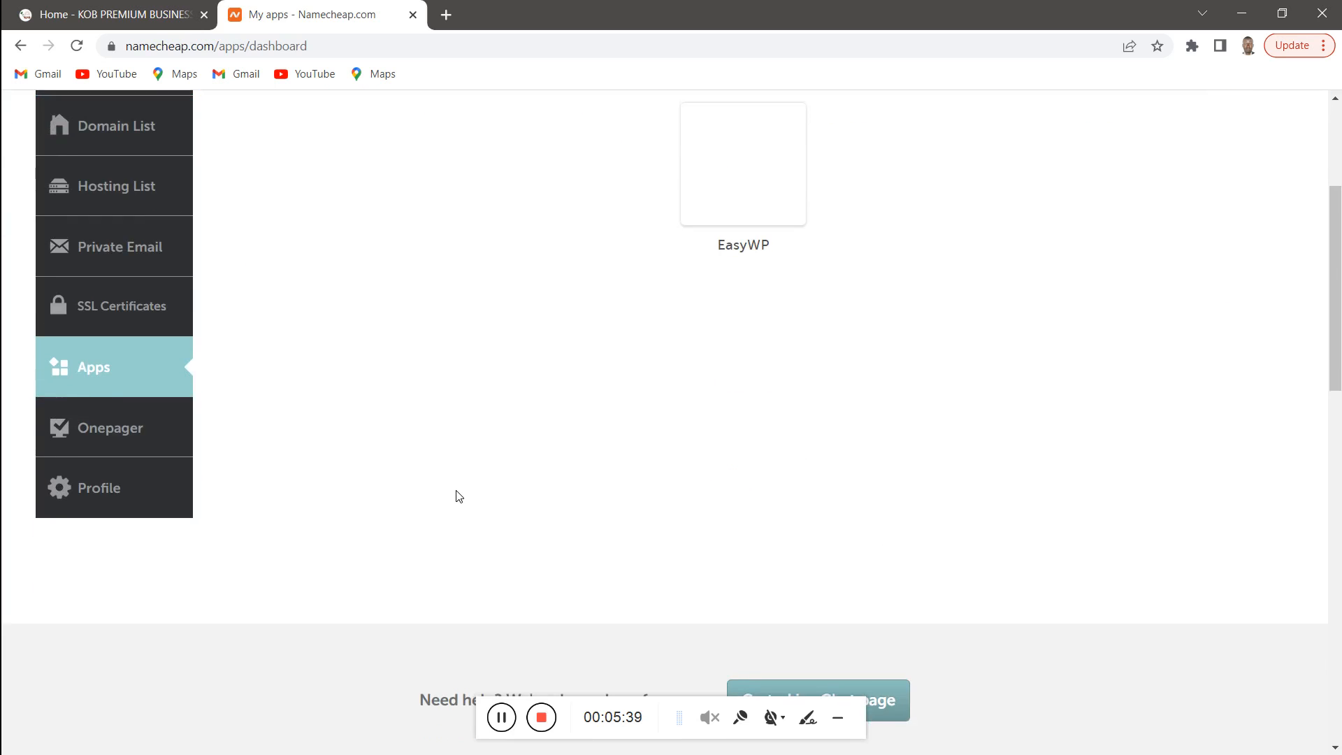
scroll(798, 392, "up", 5)
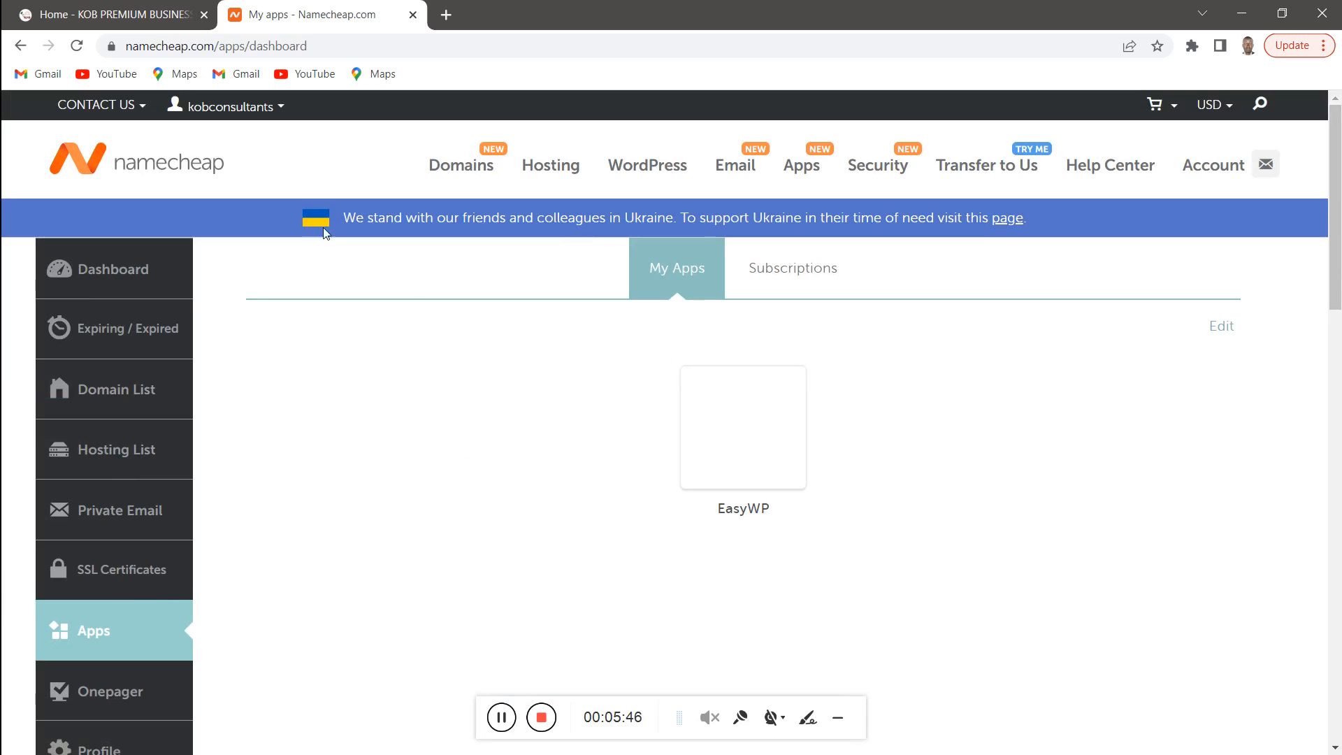
left_click(78, 46)
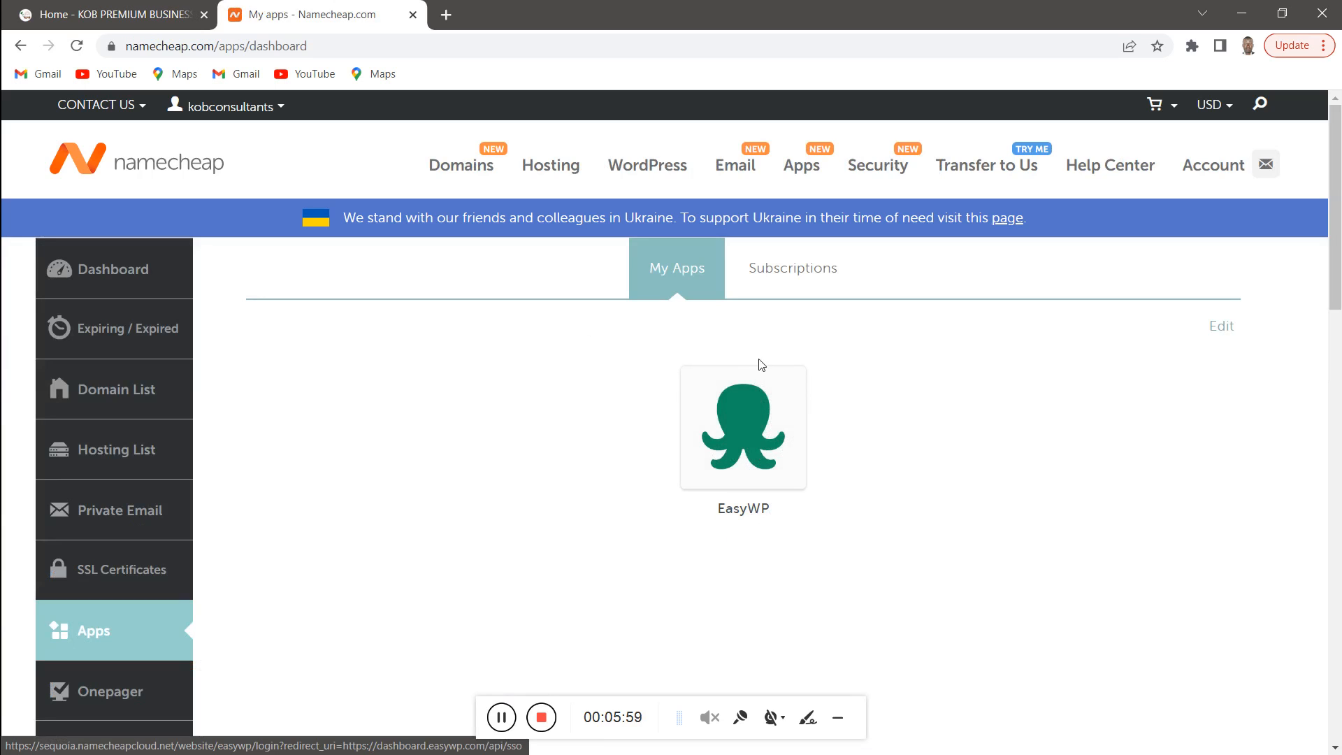
Launch the EasyWP app from My Apps and open the WP Admin of the KOB PREMIUM BUSINESS website
left_click(755, 402)
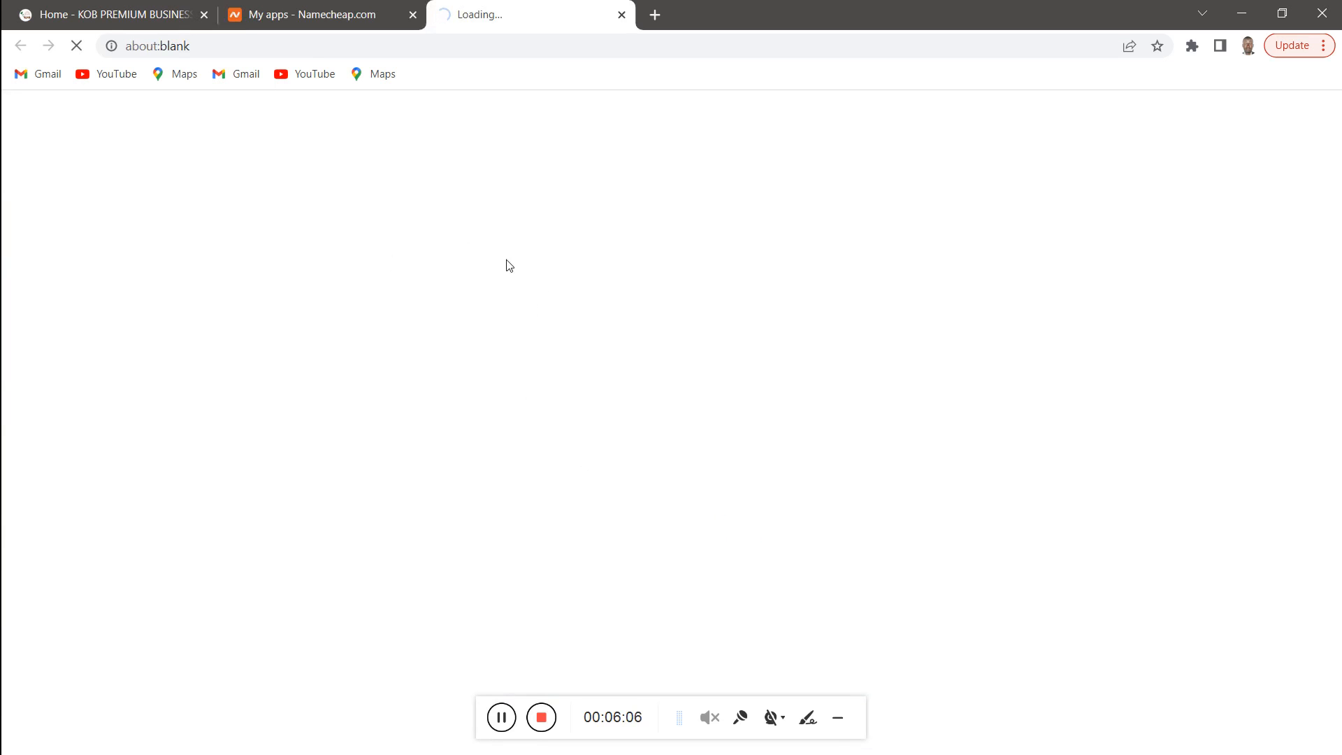
left_click(296, 27)
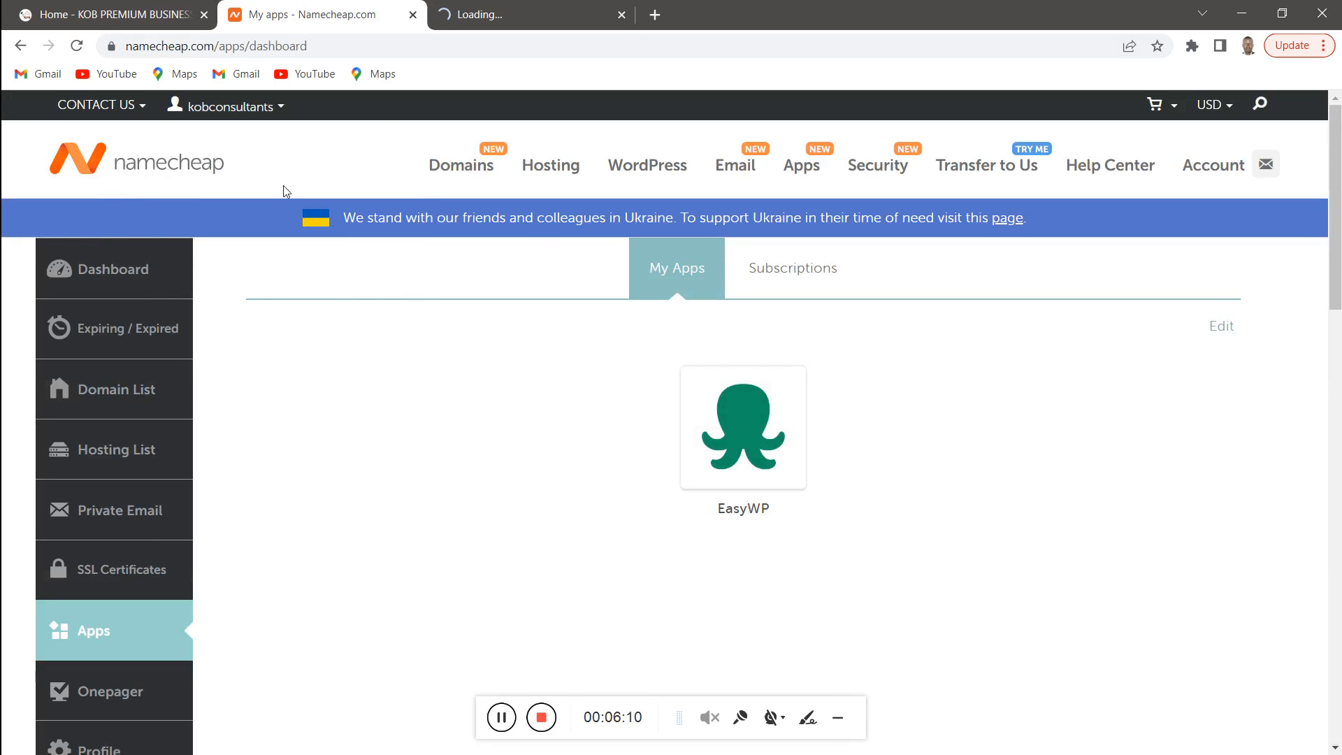
scroll(270, 333, "down", 2)
scroll(307, 331, "up", 2)
left_click(495, 12)
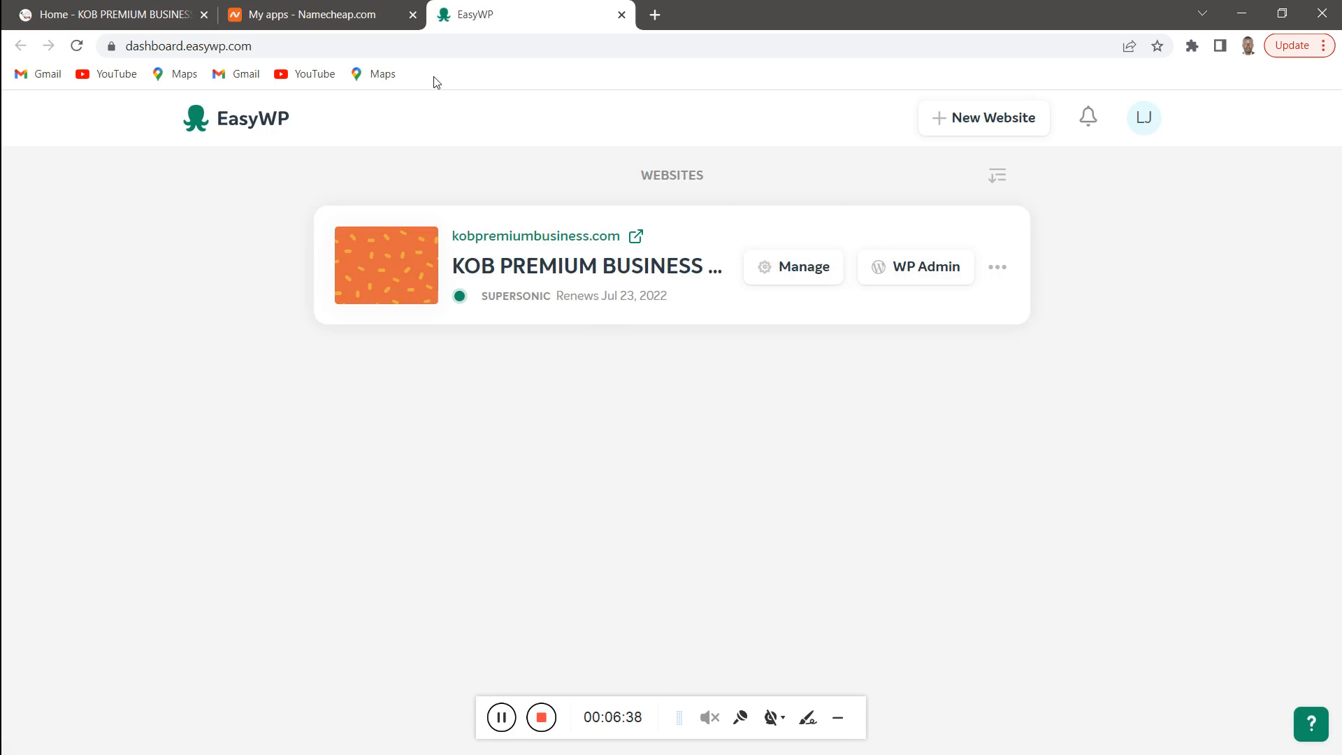
left_click(911, 263)
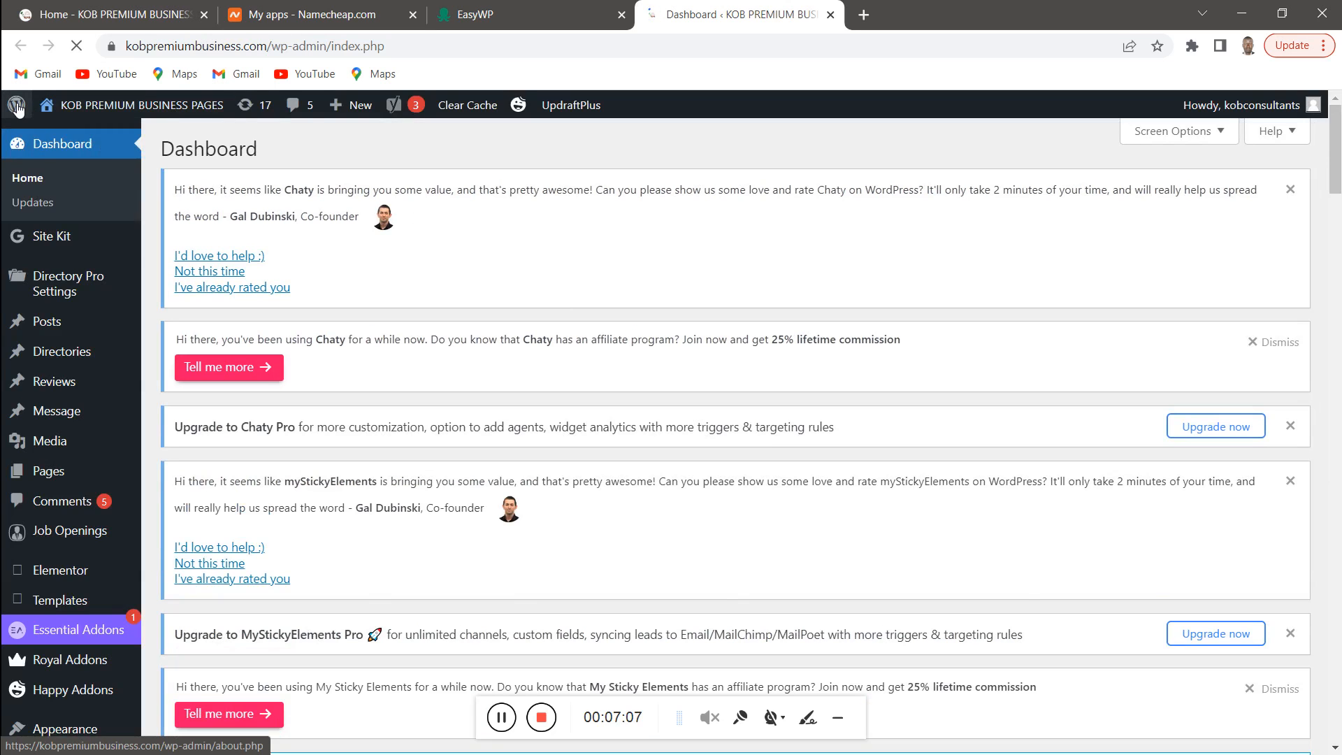
Look over the WordPress dashboard and its admin menu, from Site Kit and Directories to Elementor, Appearance, Users and Settings
mouse_move(17, 106)
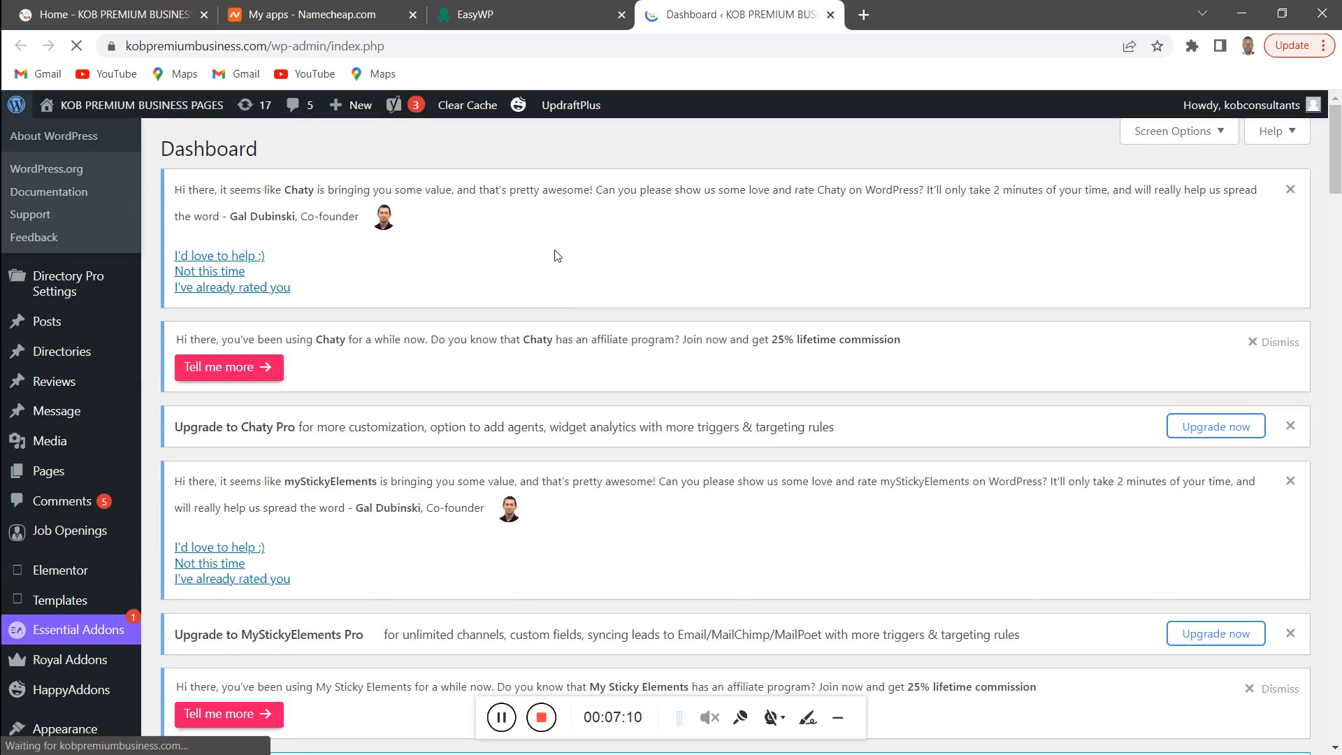
scroll(97, 248, "down", 2)
scroll(98, 253, "up", 2)
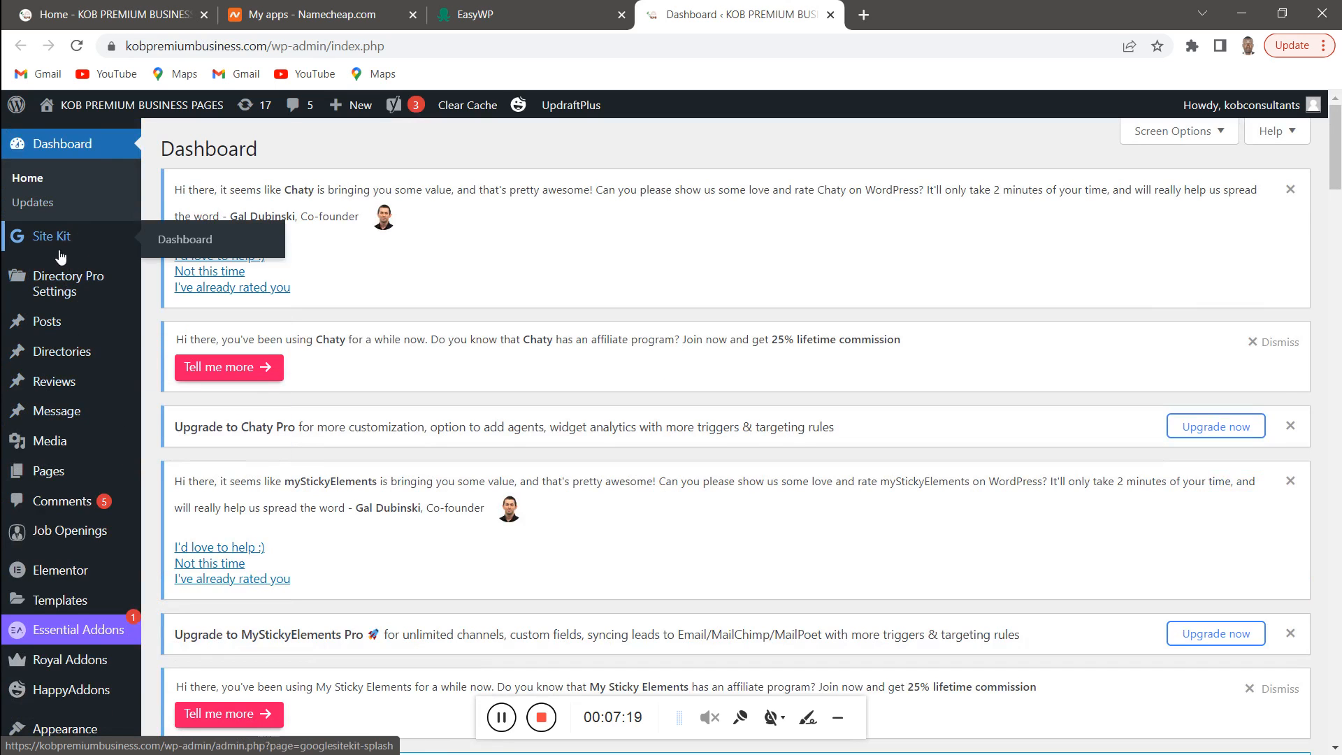
mouse_move(105, 351)
scroll(88, 462, "down", 8)
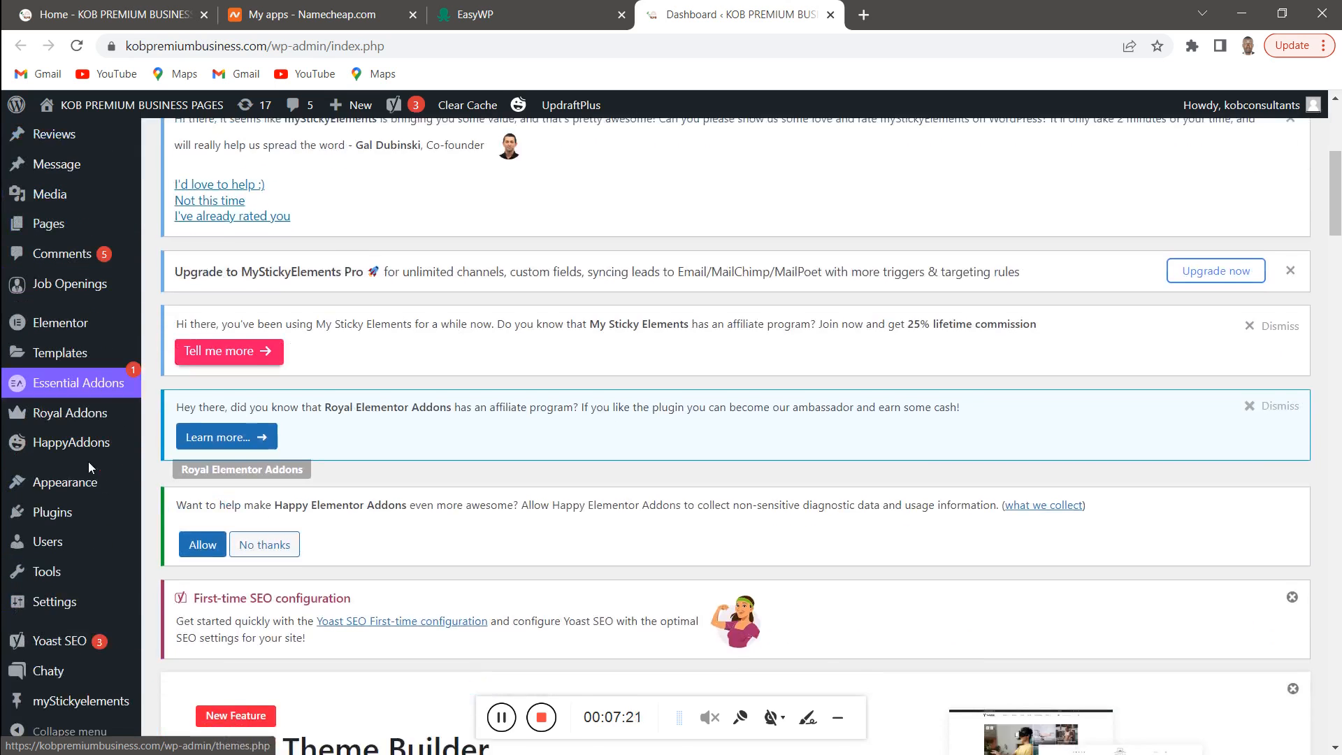
mouse_move(91, 649)
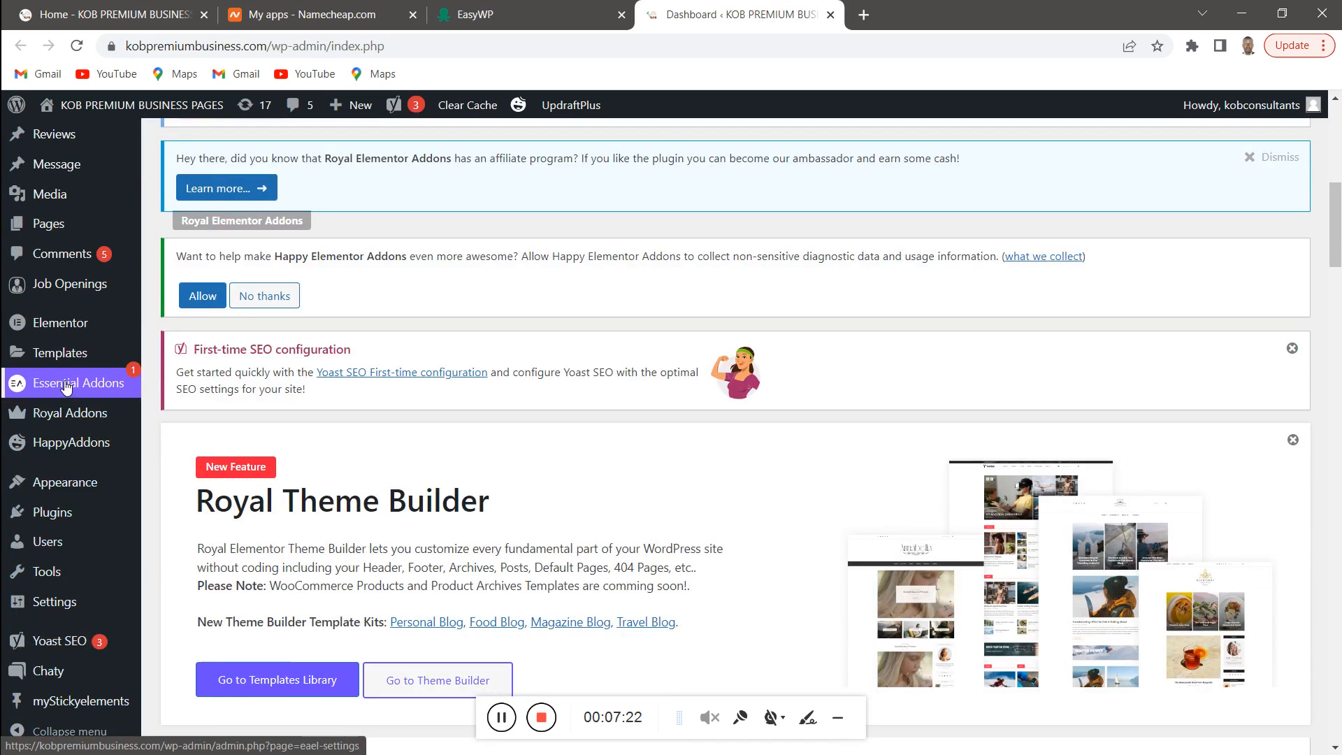
scroll(66, 381, "up", 8)
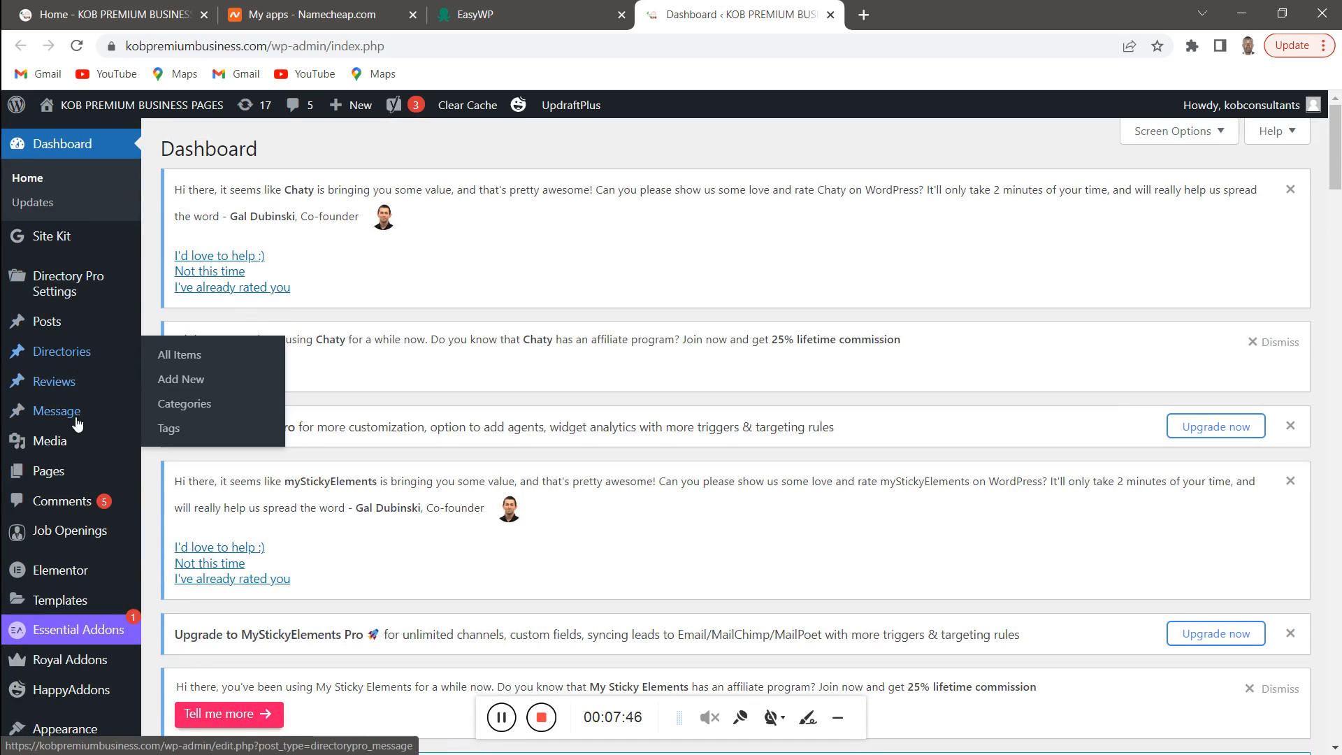
scroll(63, 490, "down", 1)
scroll(64, 493, "down", 2)
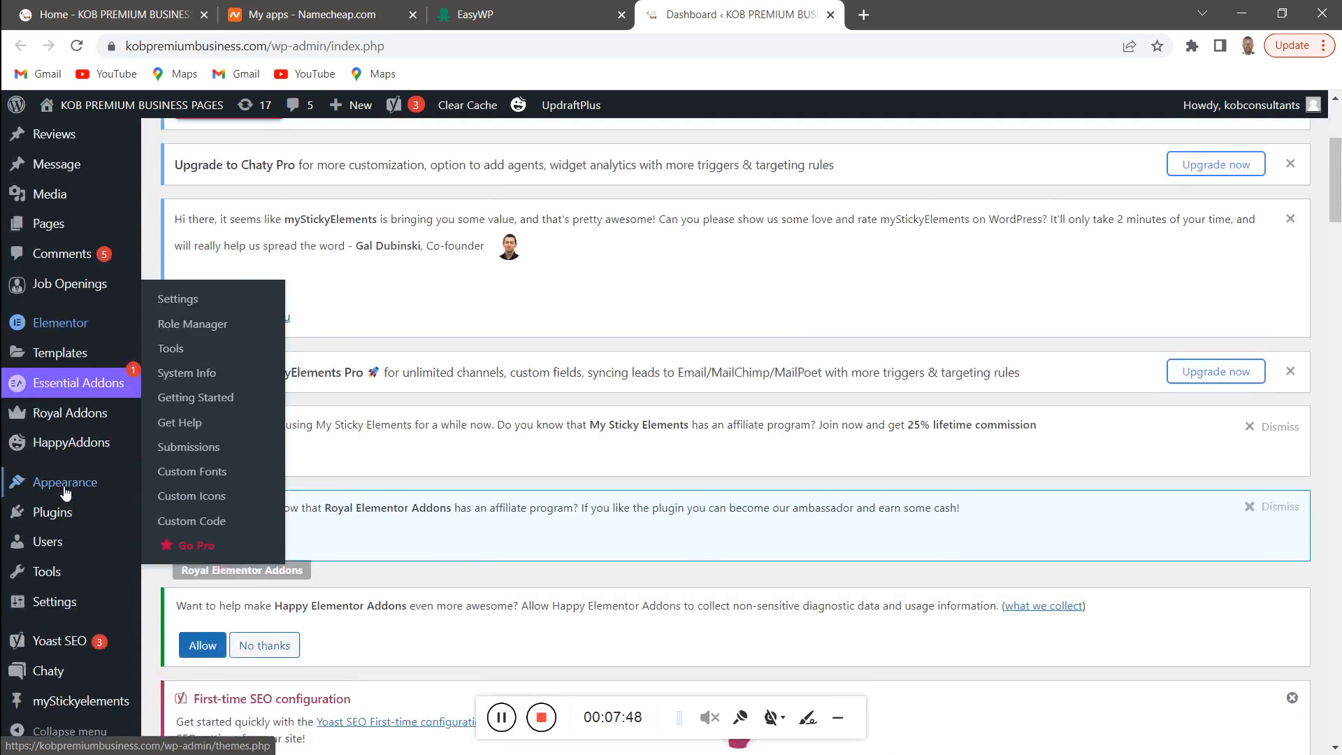
mouse_move(65, 544)
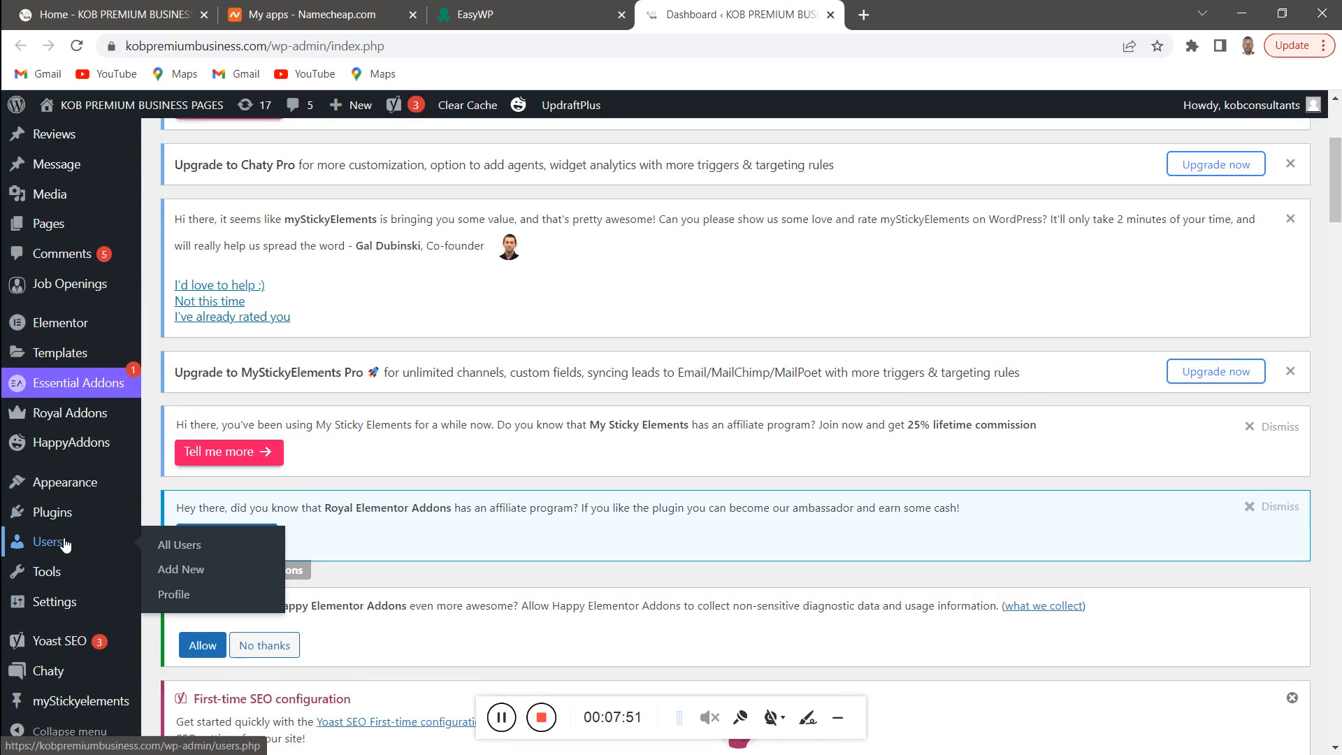
scroll(56, 540, "up", 3)
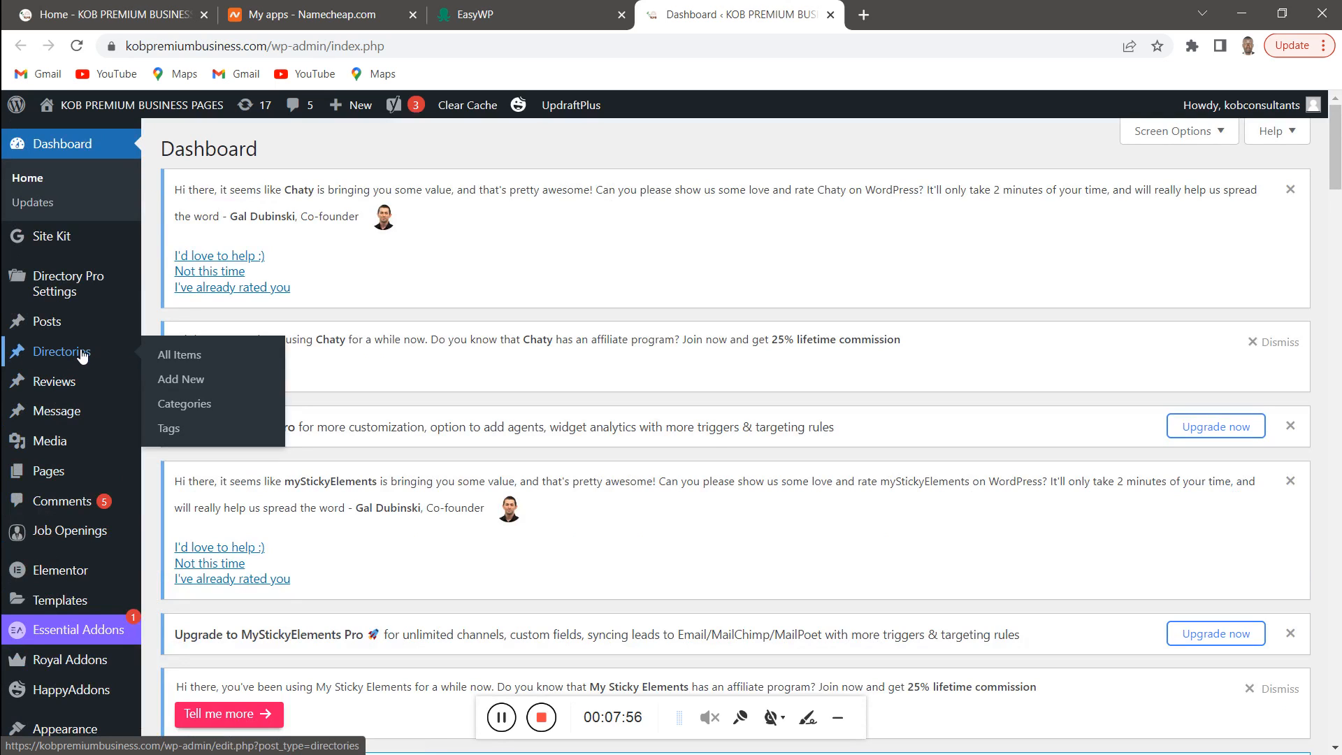
Open the list of all Directories items and bring the published listings into view
left_click(177, 355)
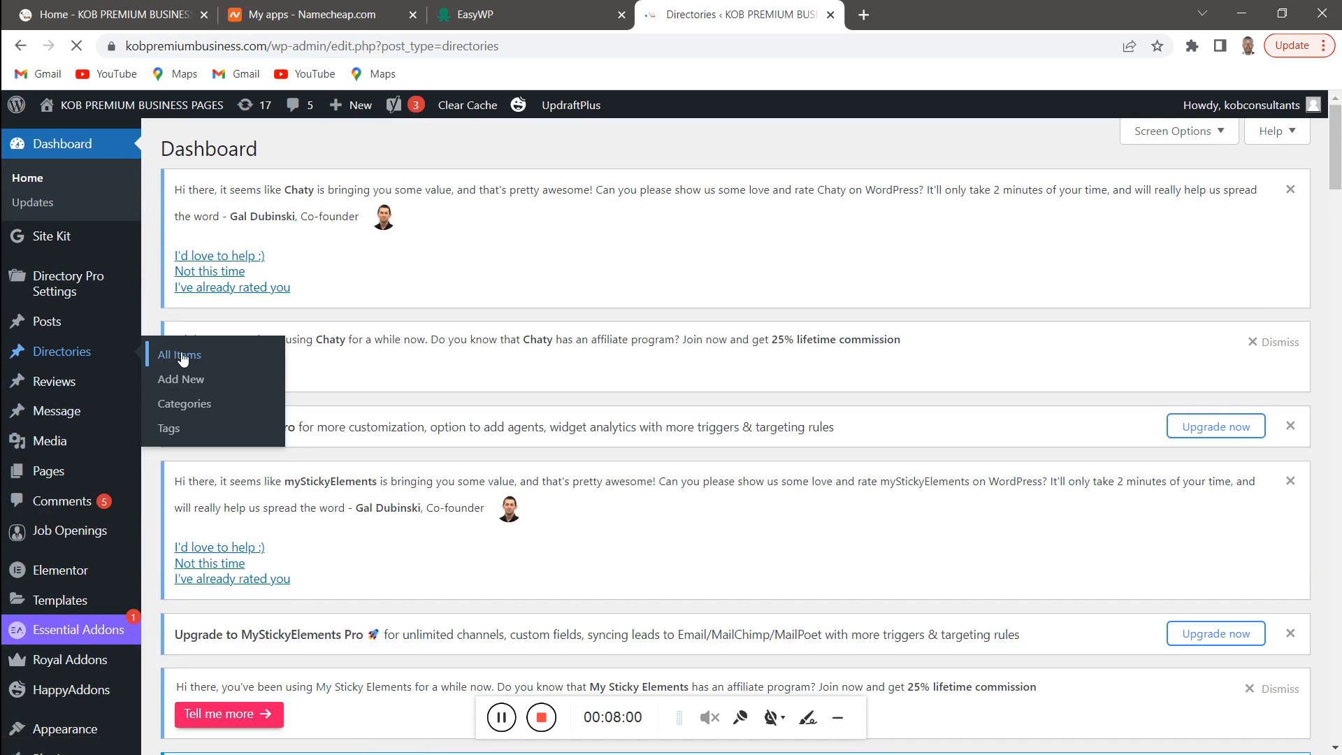
scroll(392, 383, "down", 7)
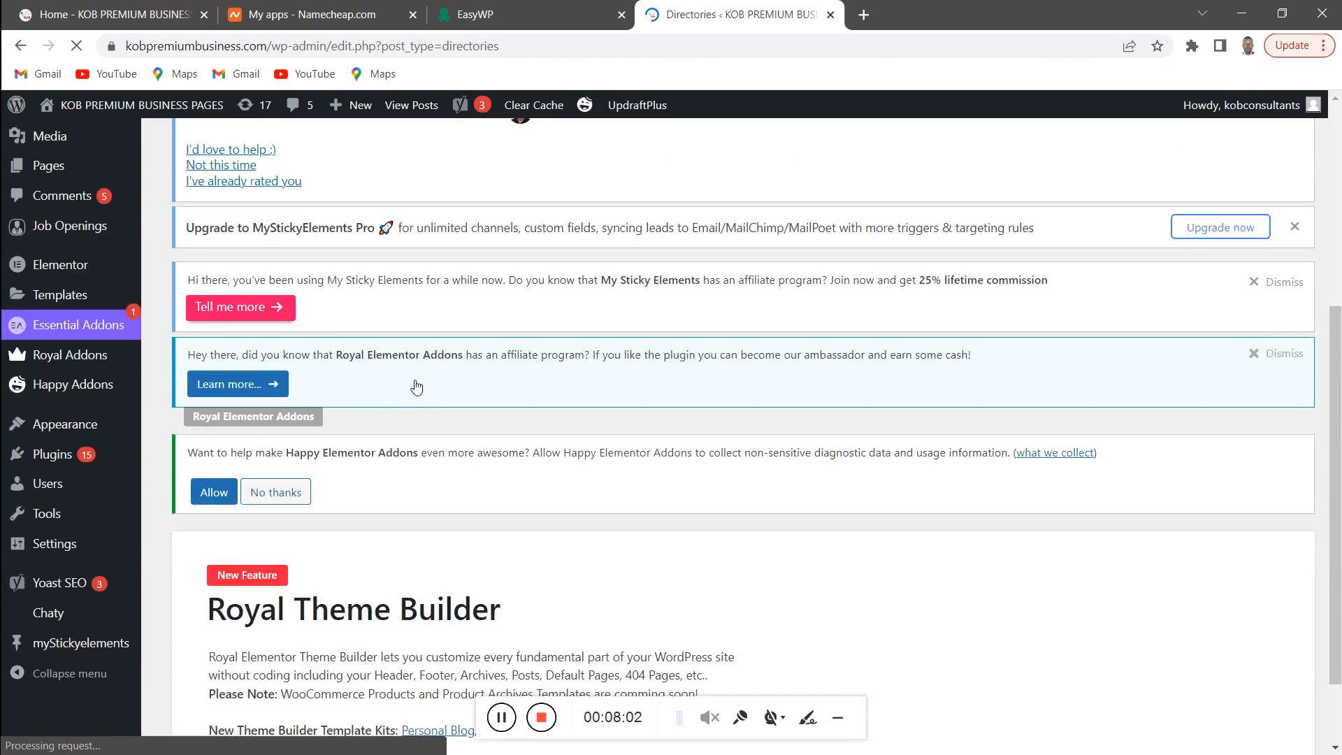
scroll(413, 385, "down", 15)
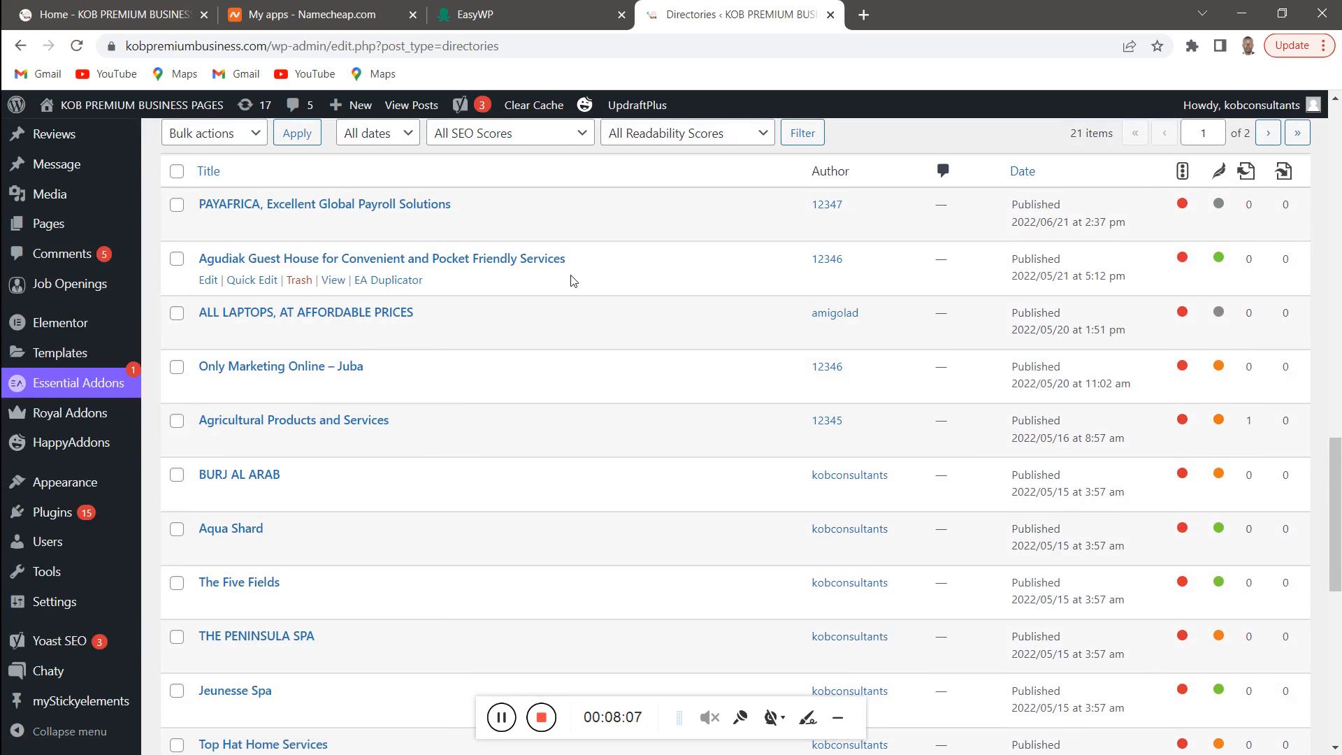
Look through the published directory listings, including their titles, authors and publication dates
scroll(489, 294, "up", 2)
scroll(360, 336, "down", 4)
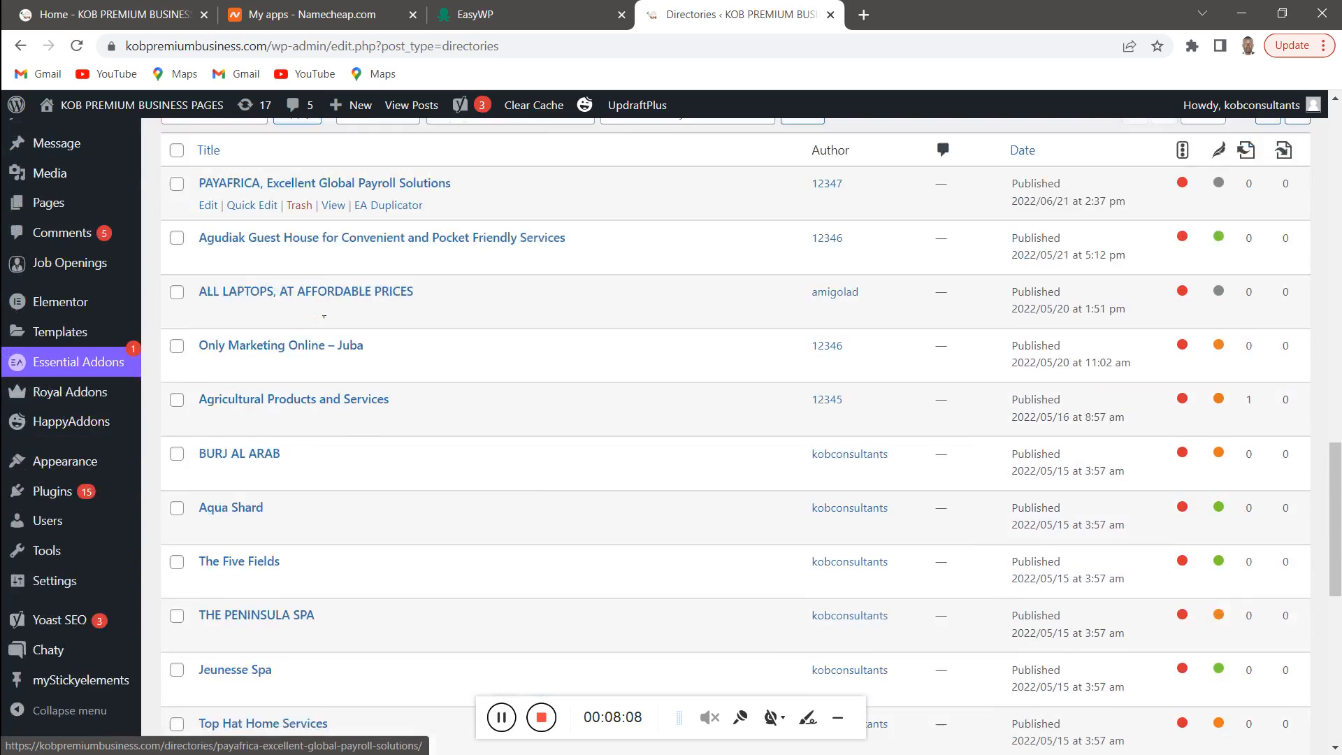
scroll(322, 322, "down", 3)
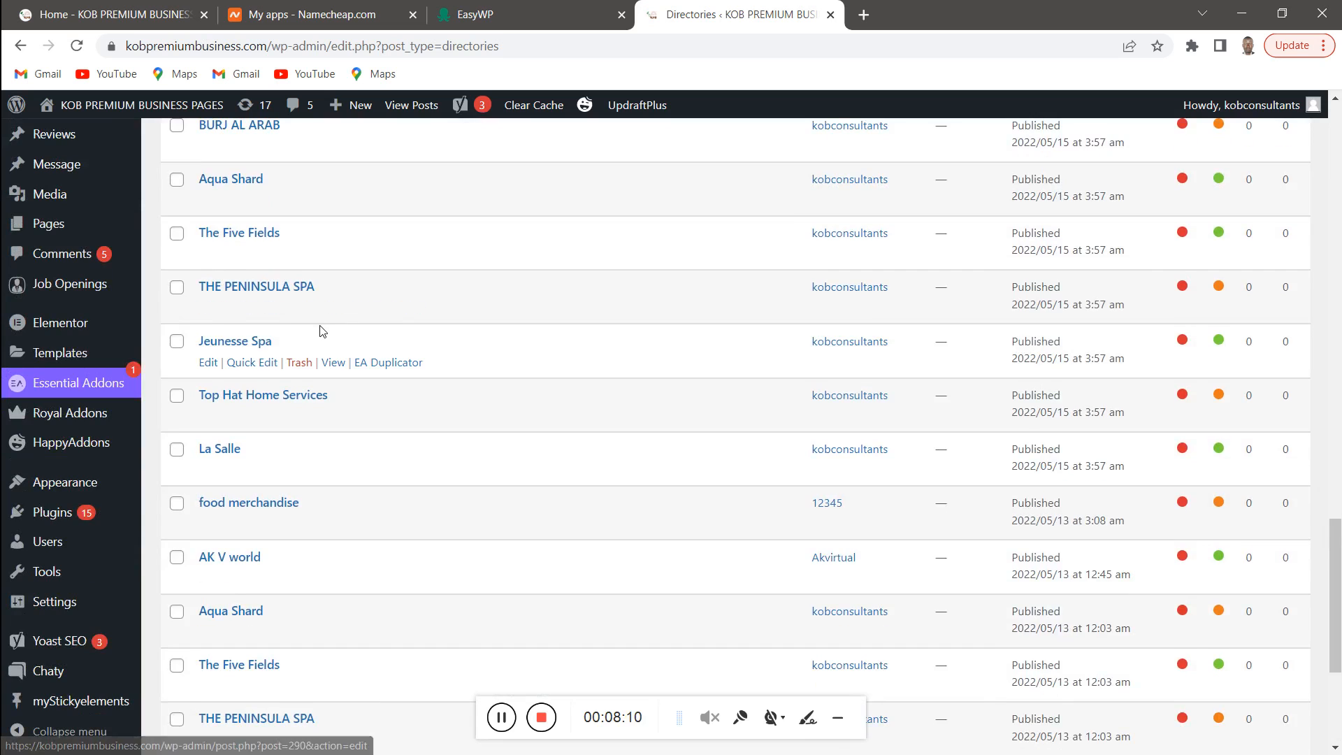
scroll(326, 332, "up", 2)
scroll(327, 331, "up", 3)
scroll(266, 322, "up", 2)
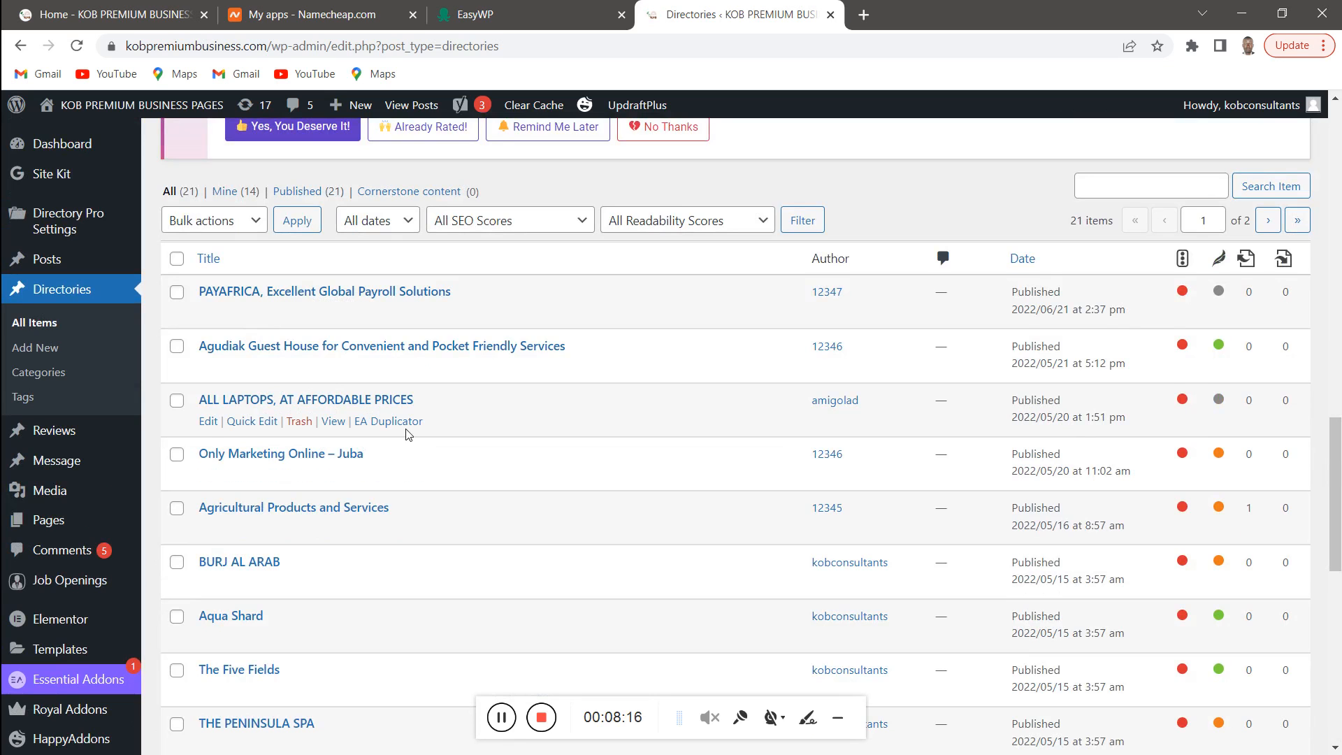
scroll(413, 430, "down", 4)
scroll(413, 434, "down", 7)
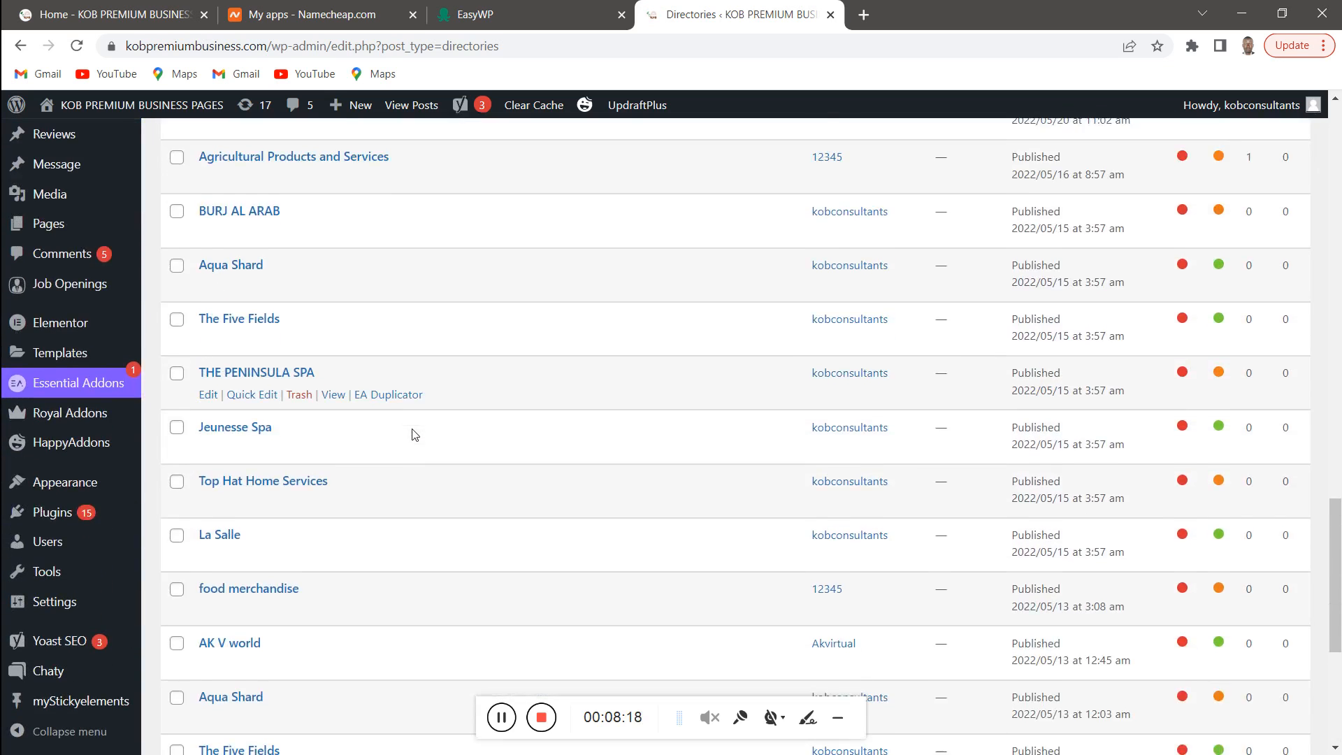
scroll(418, 435, "up", 3)
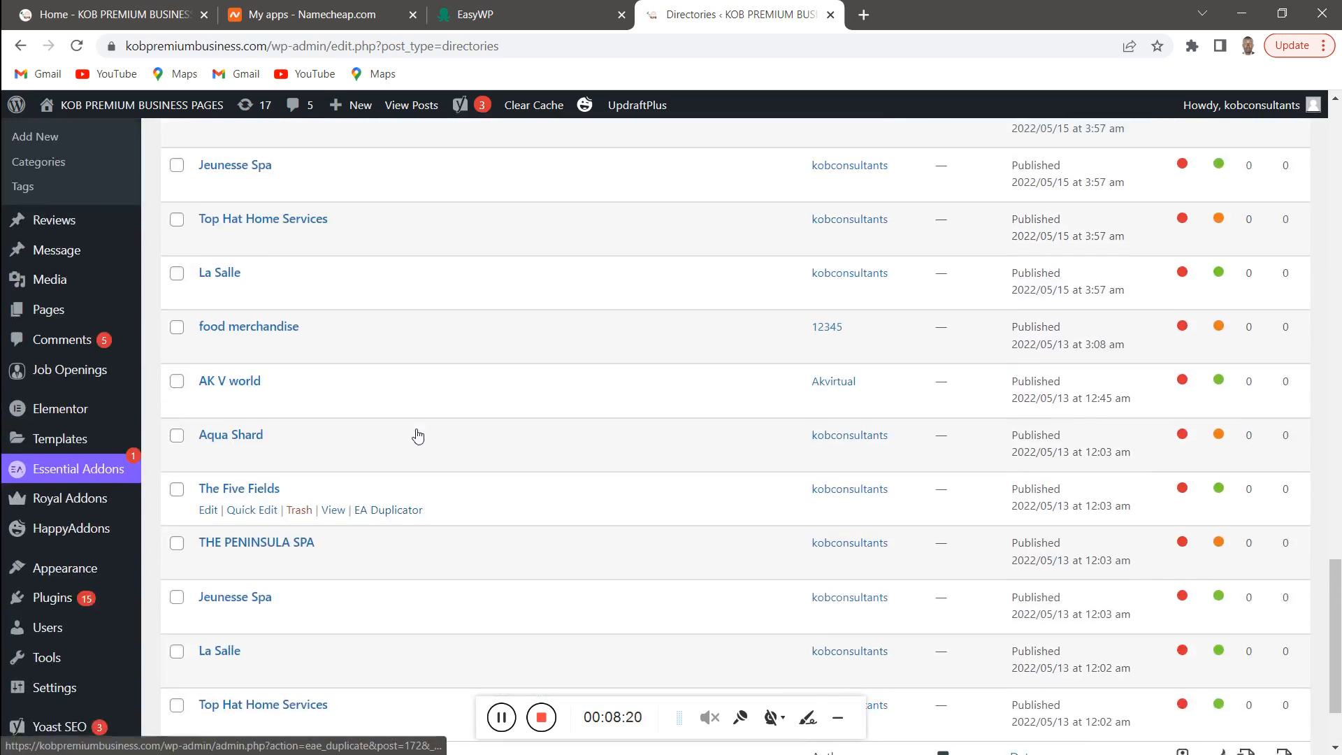
scroll(414, 434, "down", 4)
scroll(413, 434, "up", 10)
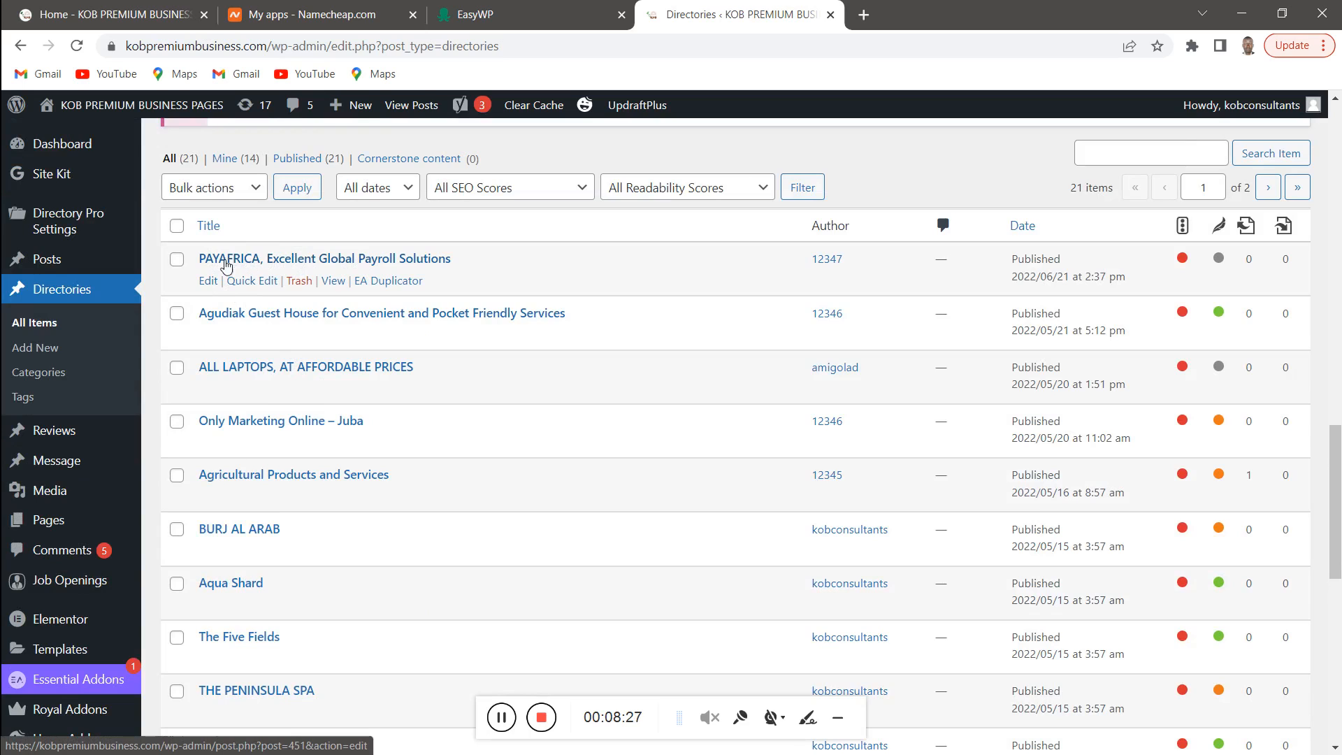
Open the "PAYAFRICA, Excellent Global Payroll Solutions" listing for editing and review its description and Yoast SEO settings
left_click(208, 281)
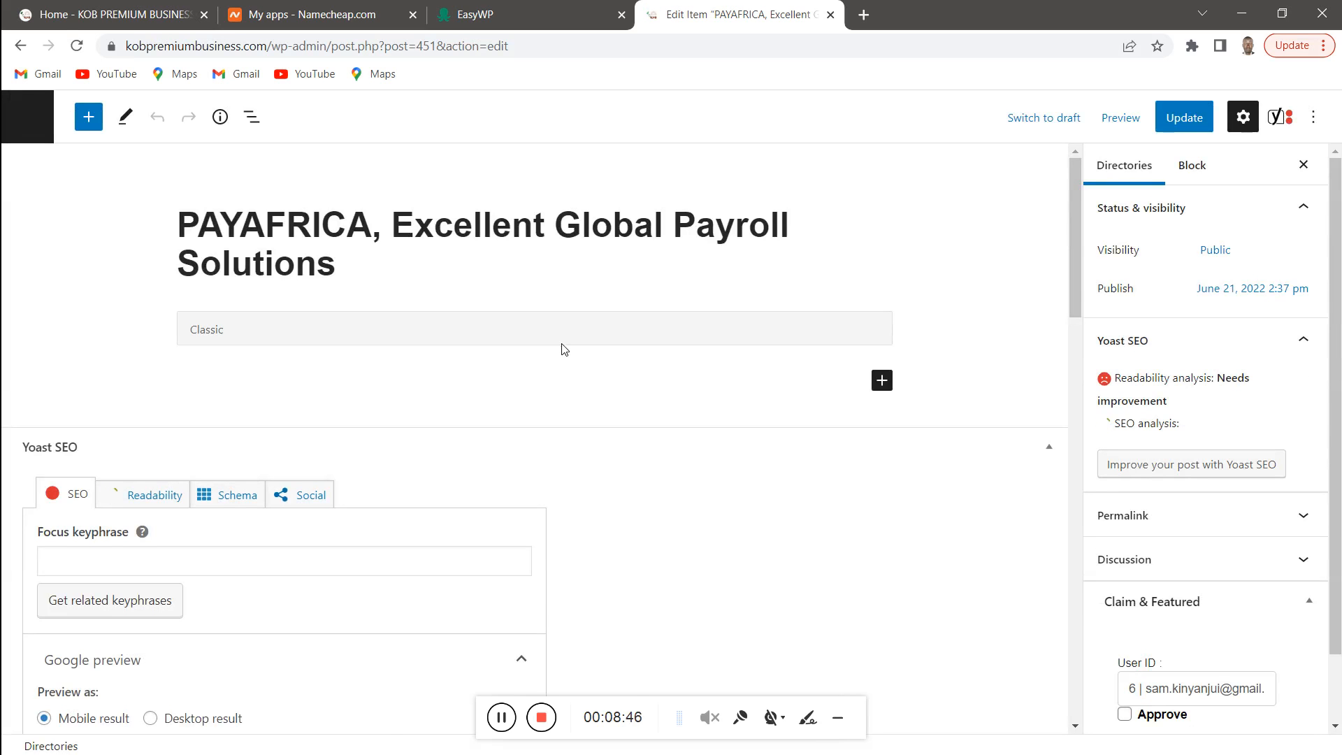
scroll(563, 350, "down", 5)
scroll(589, 390, "up", 5)
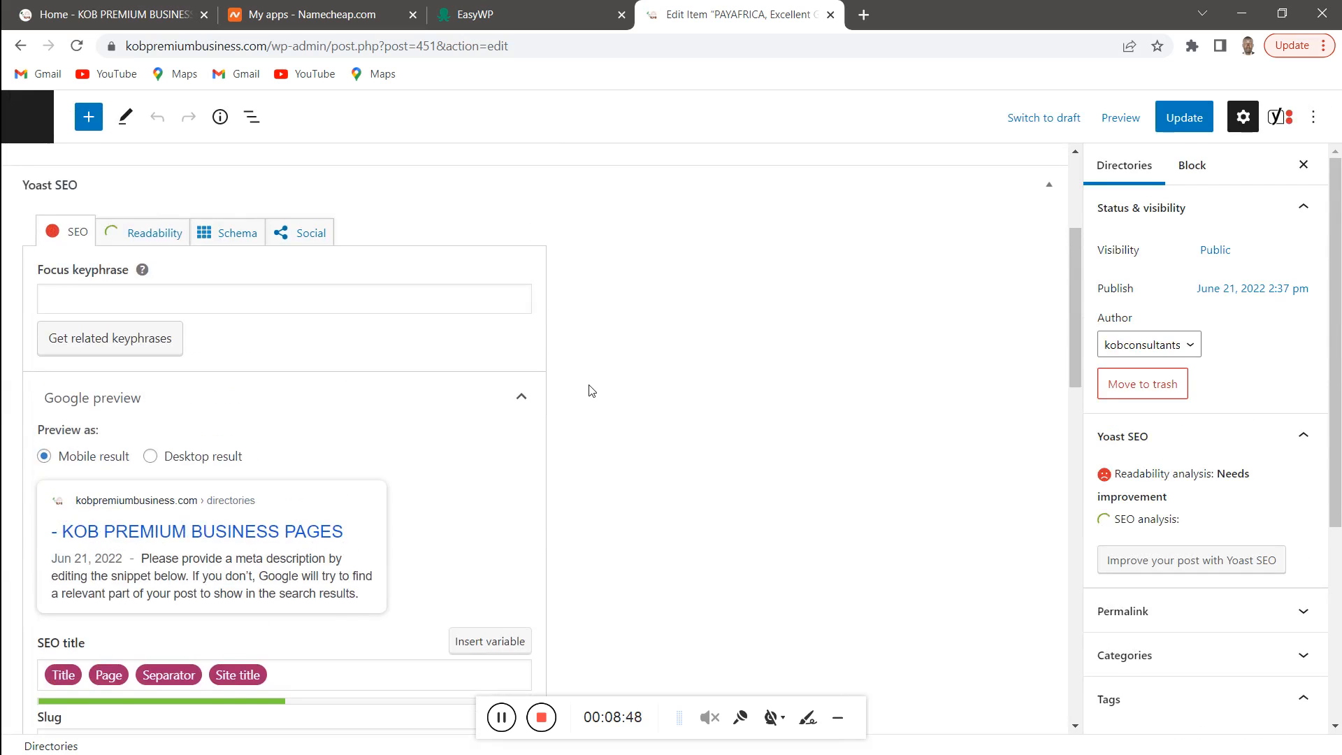
scroll(602, 412, "down", 3)
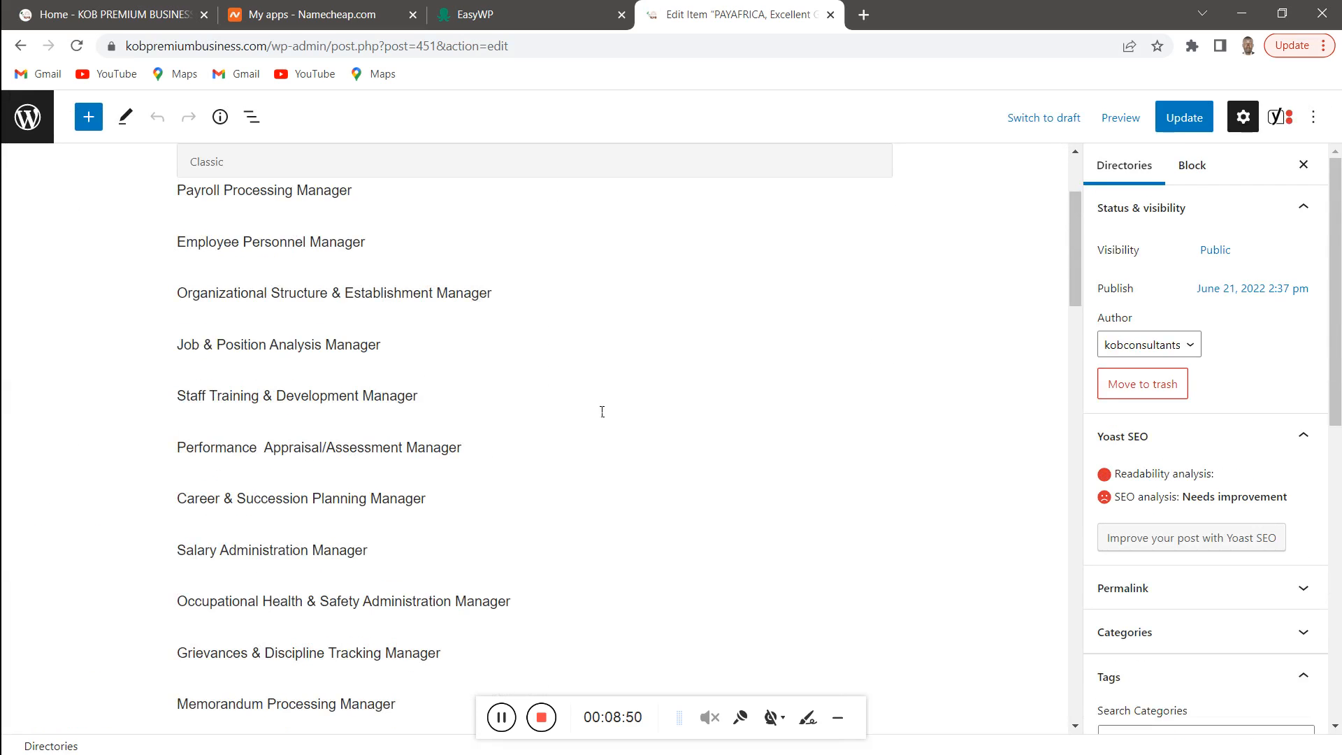
scroll(560, 381, "up", 3)
scroll(379, 429, "down", 15)
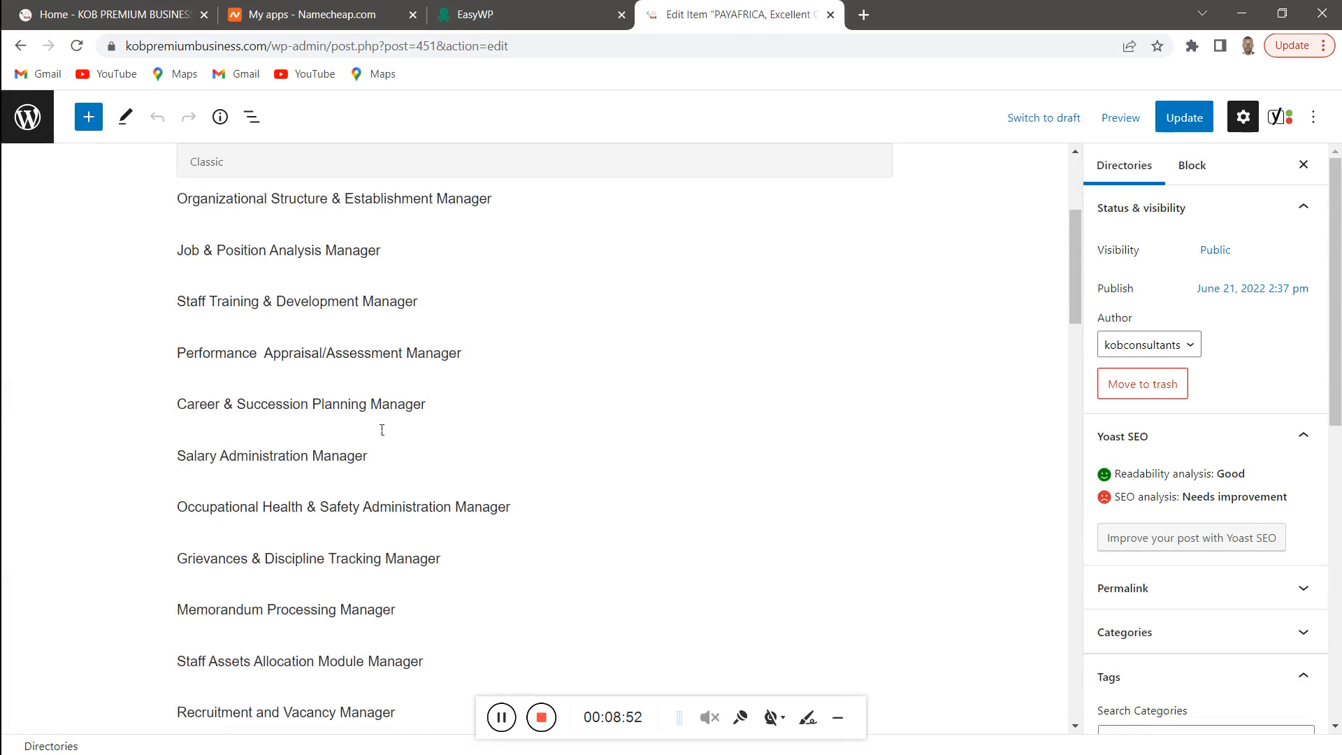
scroll(550, 451, "down", 15)
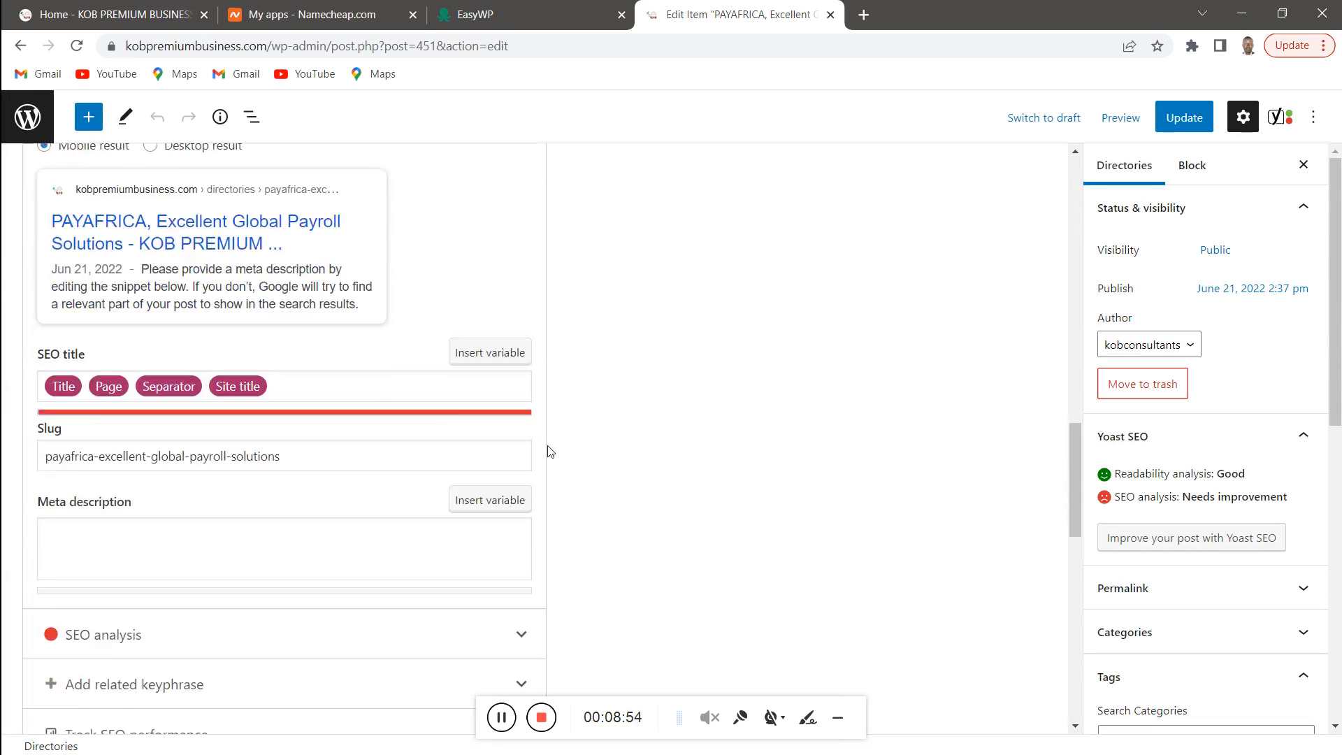
Examine the listing's Listing Data, from the image gallery and address fields to the sections from Additional Info through Booking
scroll(657, 472, "down", 1)
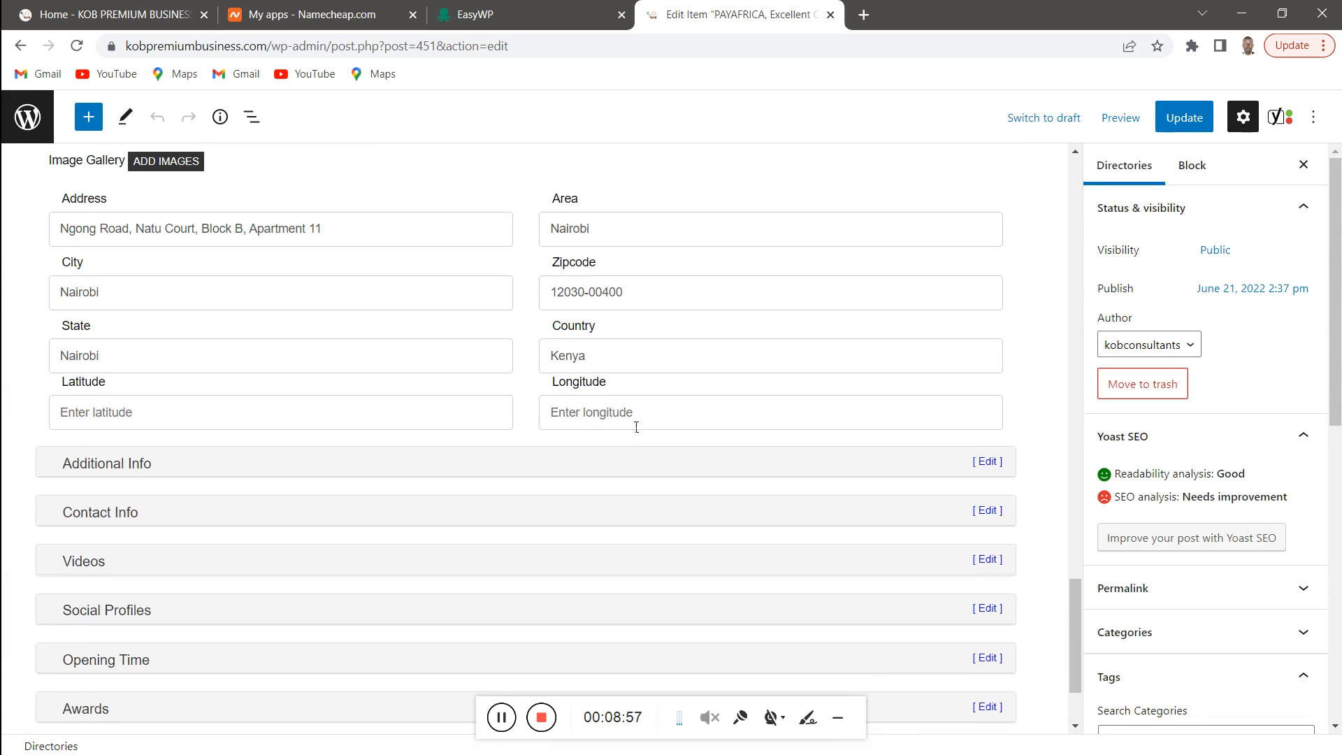
scroll(412, 446, "up", 3)
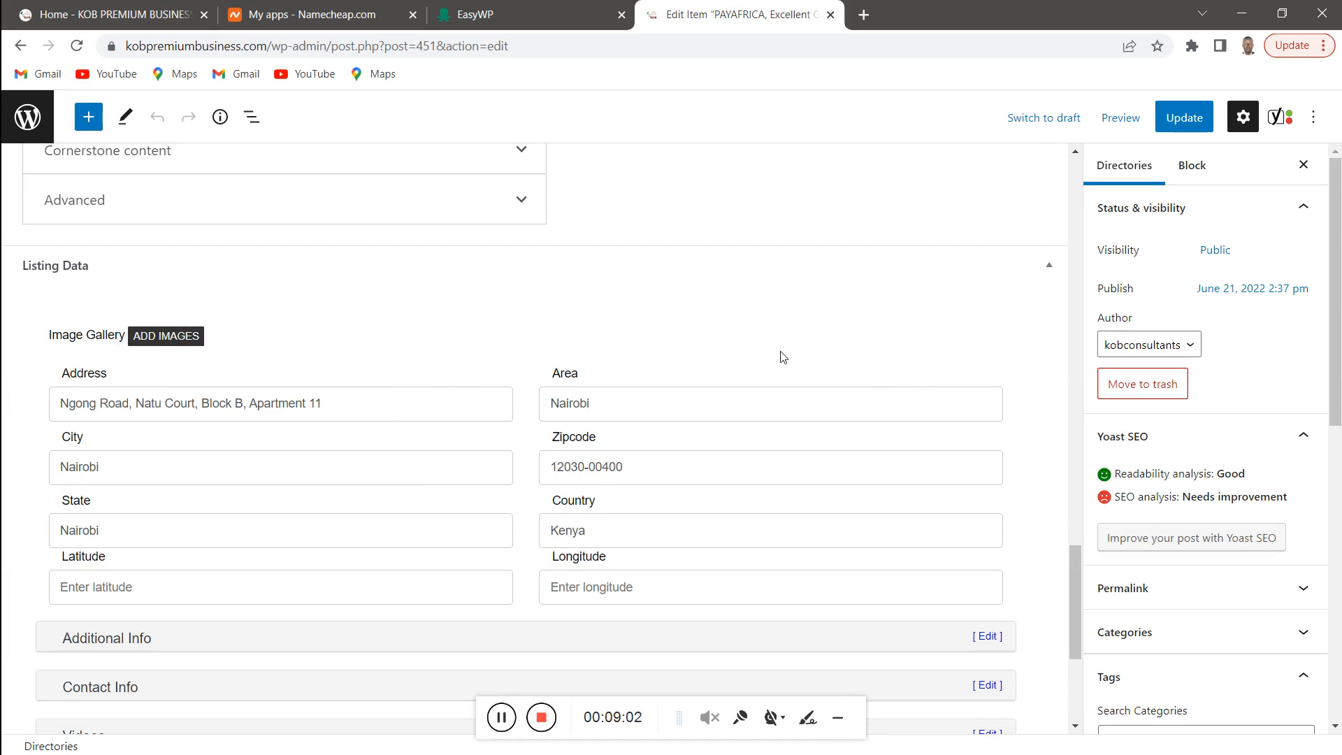
scroll(783, 357, "up", 7)
scroll(734, 349, "down", 8)
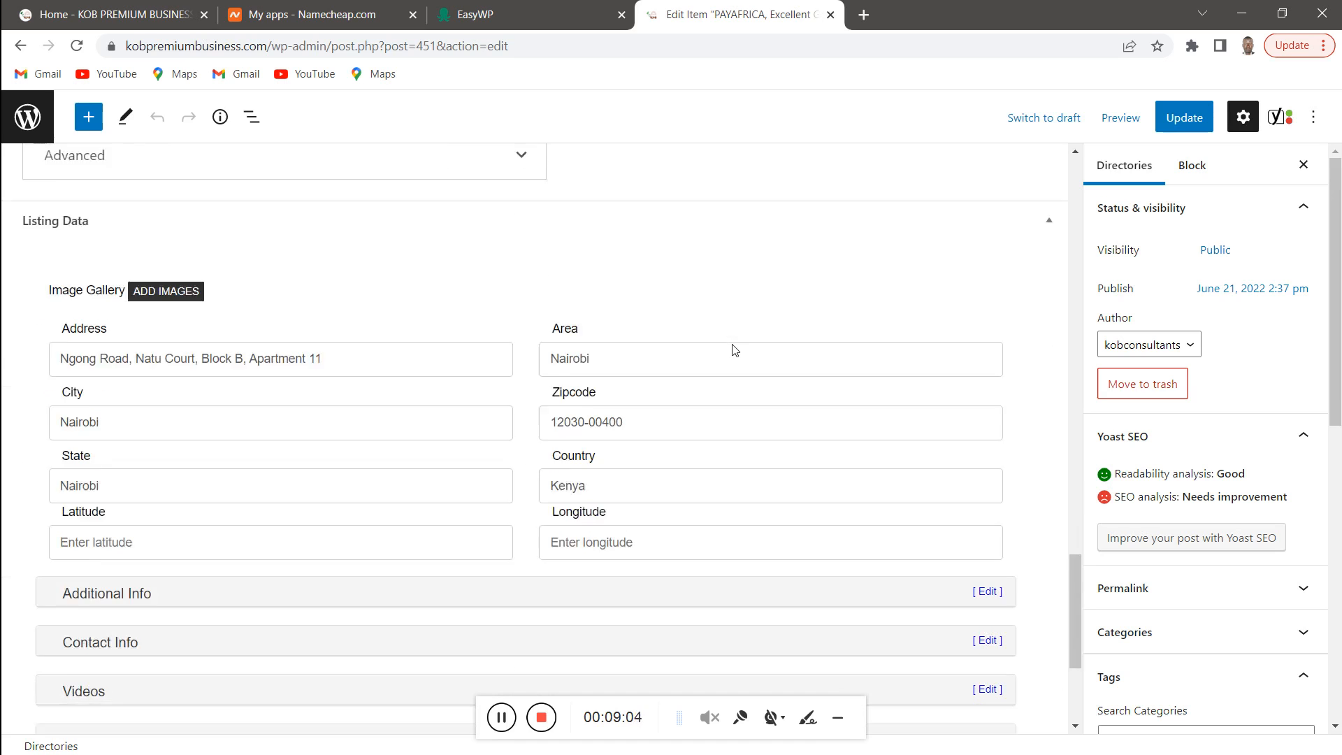
scroll(734, 349, "down", 4)
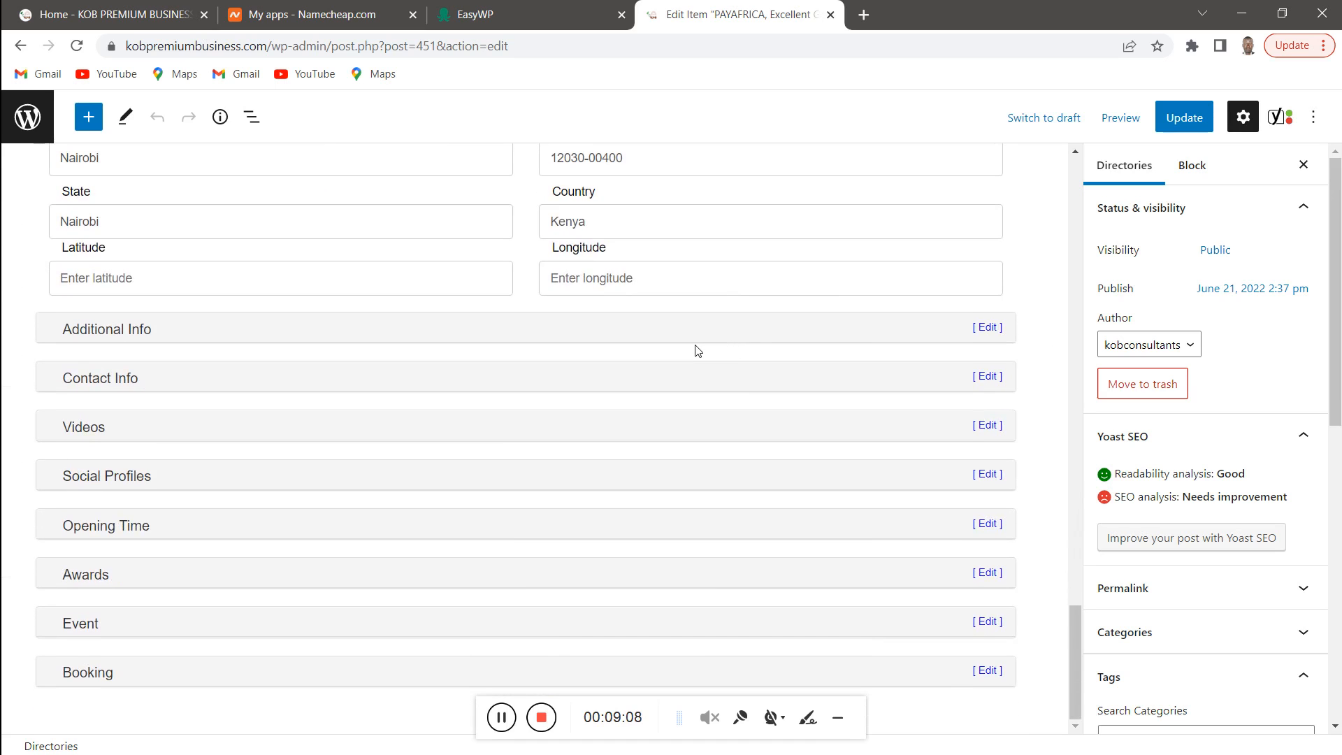
scroll(696, 350, "up", 8)
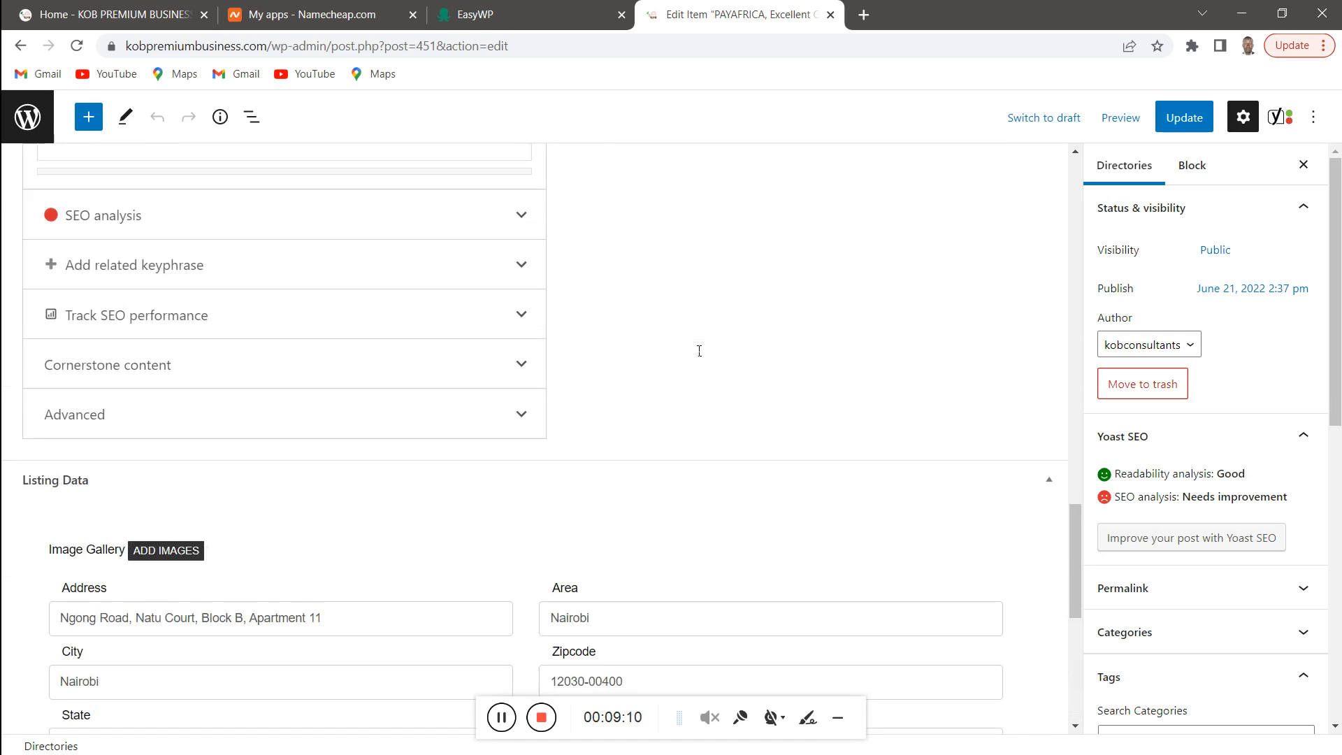
scroll(696, 350, "up", 6)
Open the image picker for the listing's Image Gallery and browse the pictures in the Media Library
scroll(692, 351, "down", 12)
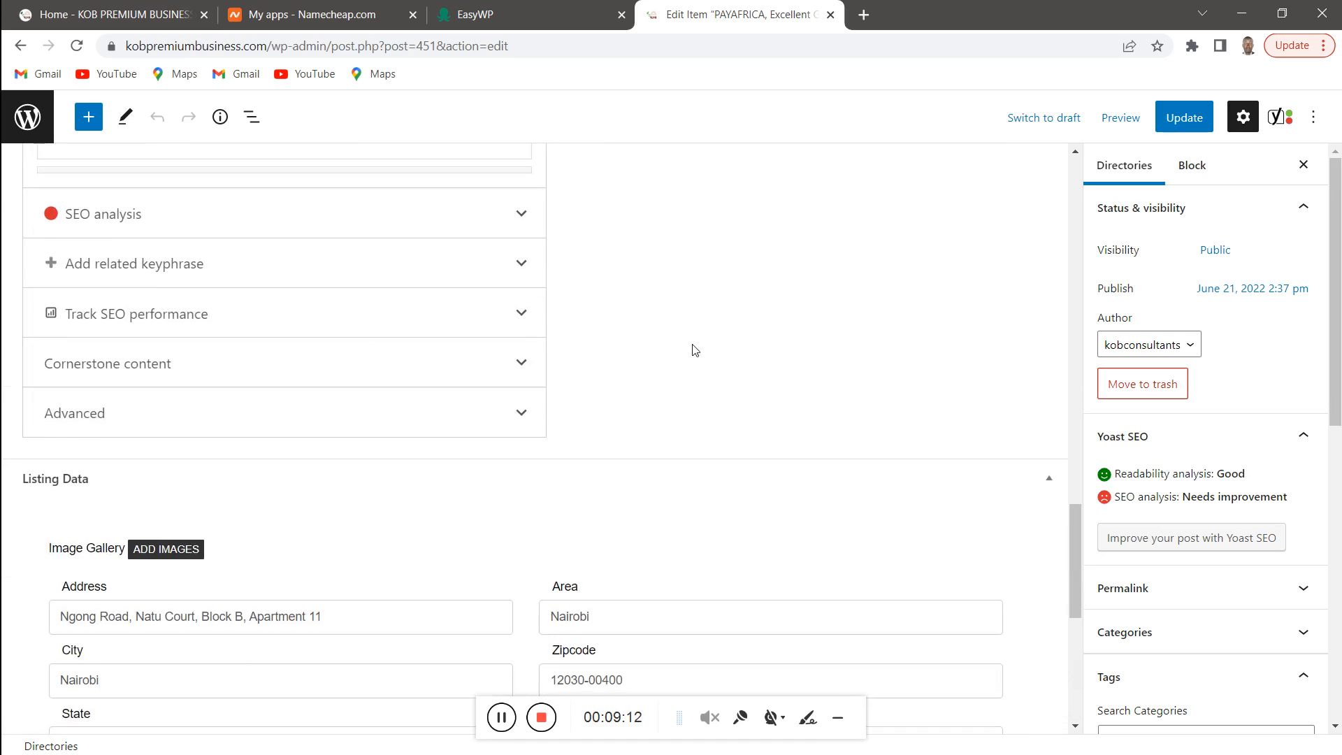
left_click(175, 204)
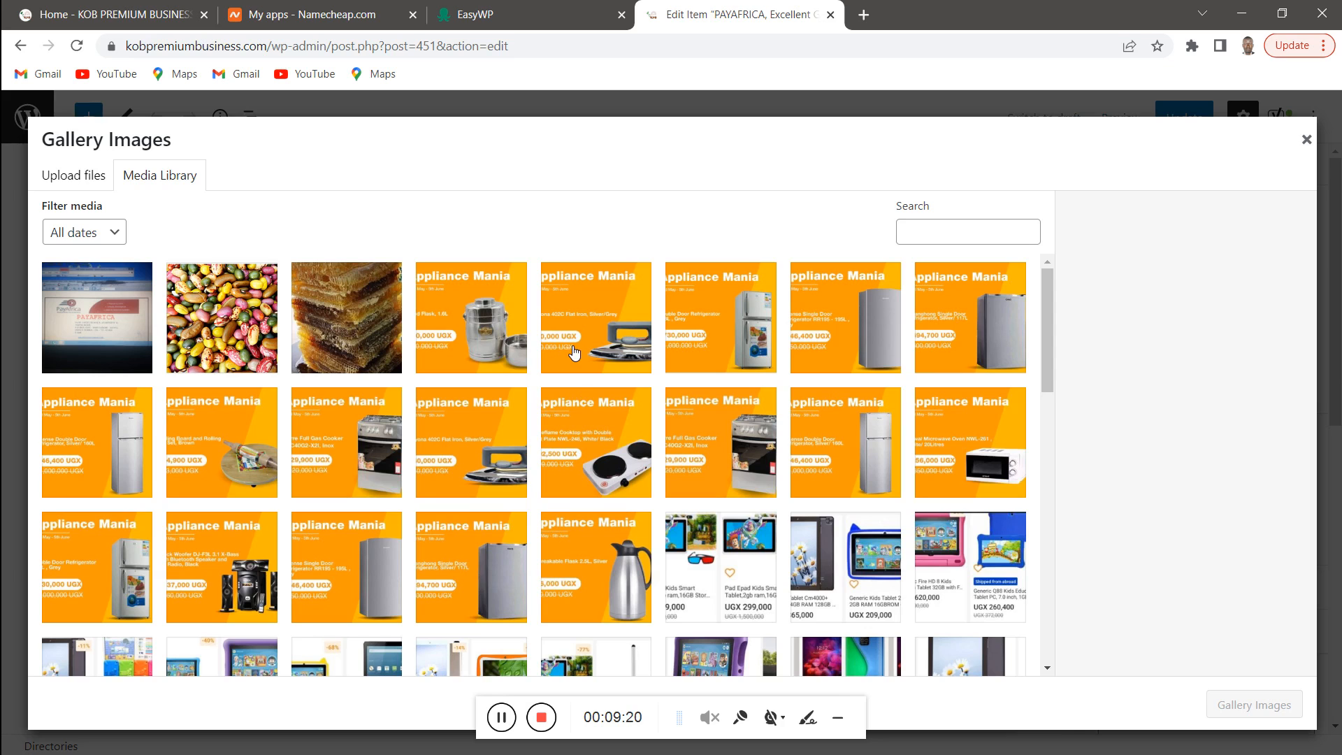
scroll(300, 462, "down", 1)
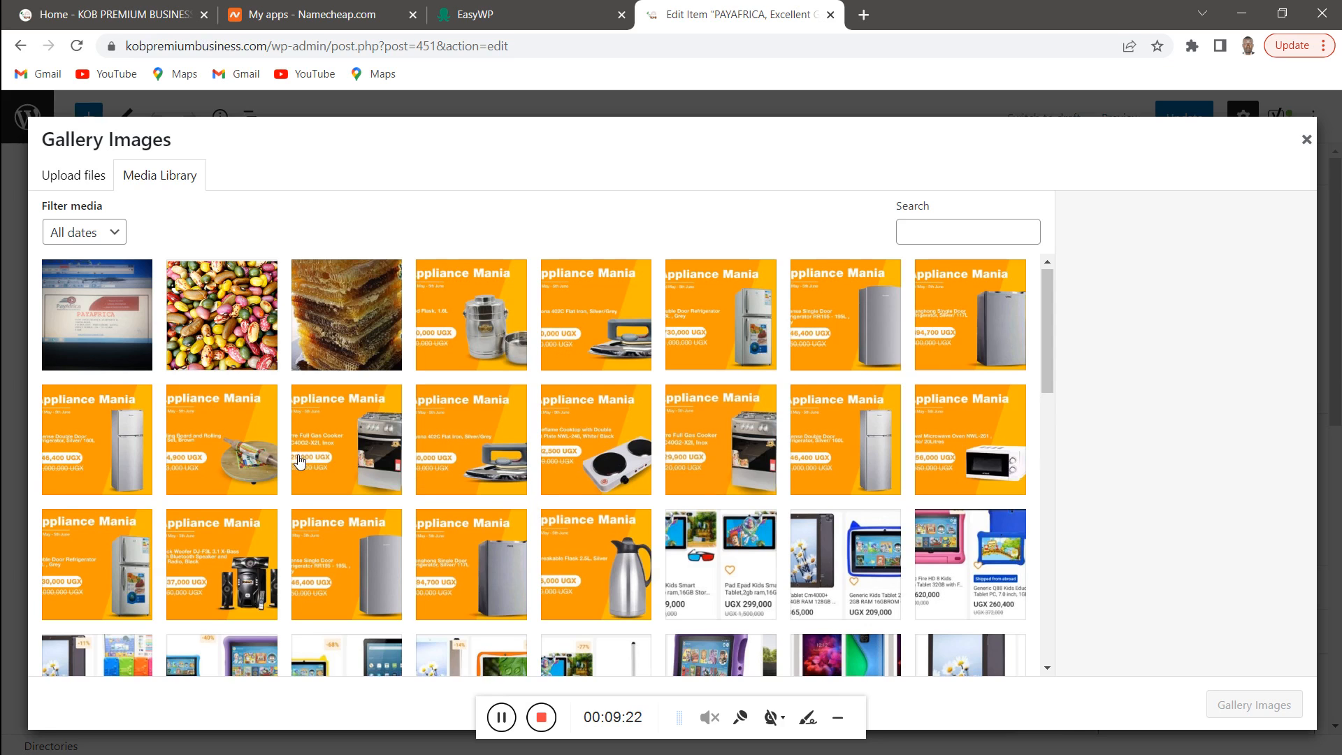
scroll(300, 462, "down", 1)
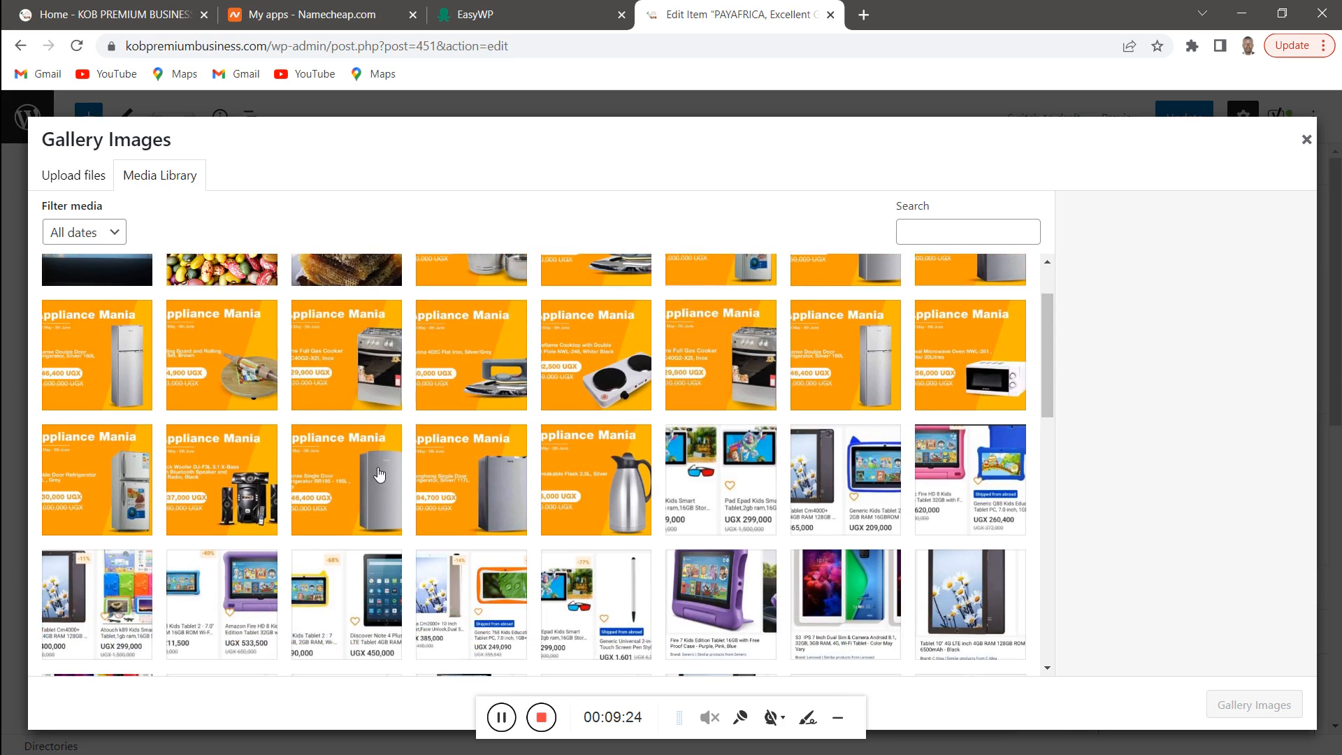
Add the PayAfrica business card photo from the Media Library to the listing's Image Gallery
scroll(399, 474, "up", 1)
scroll(401, 476, "down", 1)
scroll(401, 480, "down", 5)
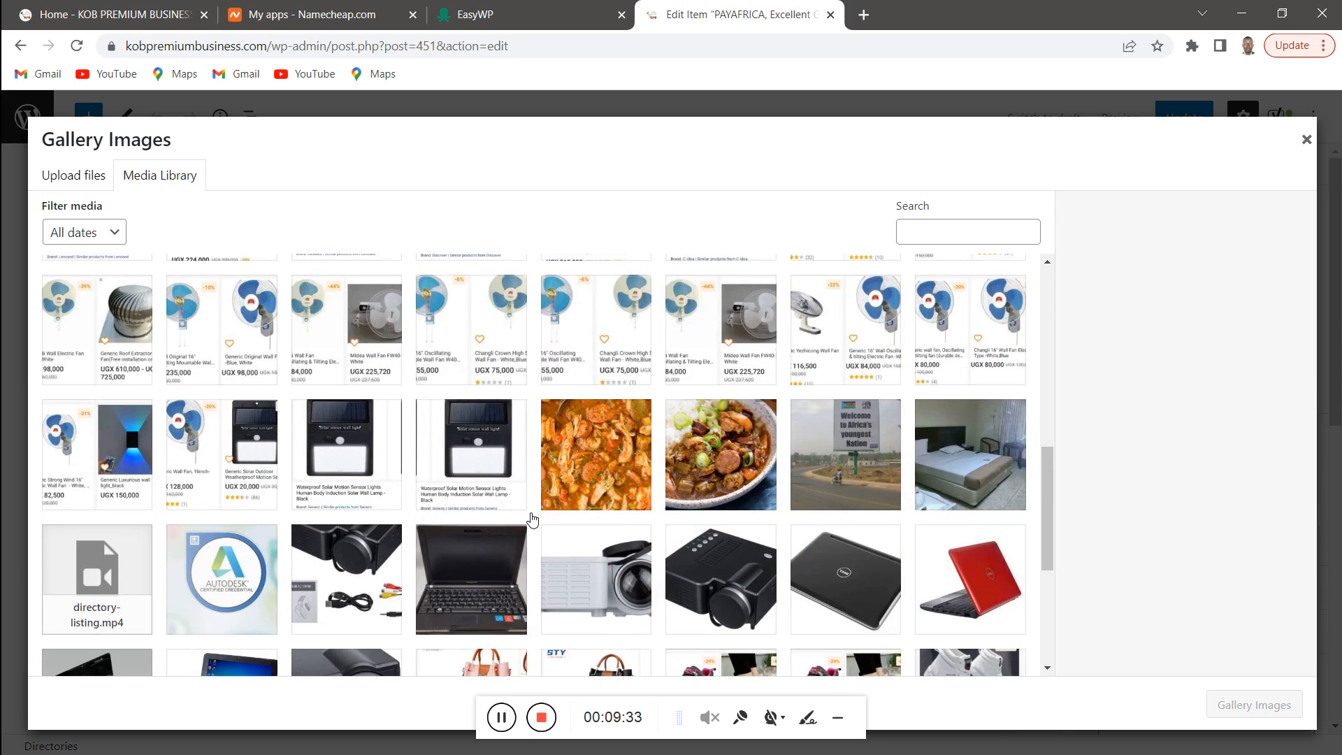
scroll(531, 519, "down", 4)
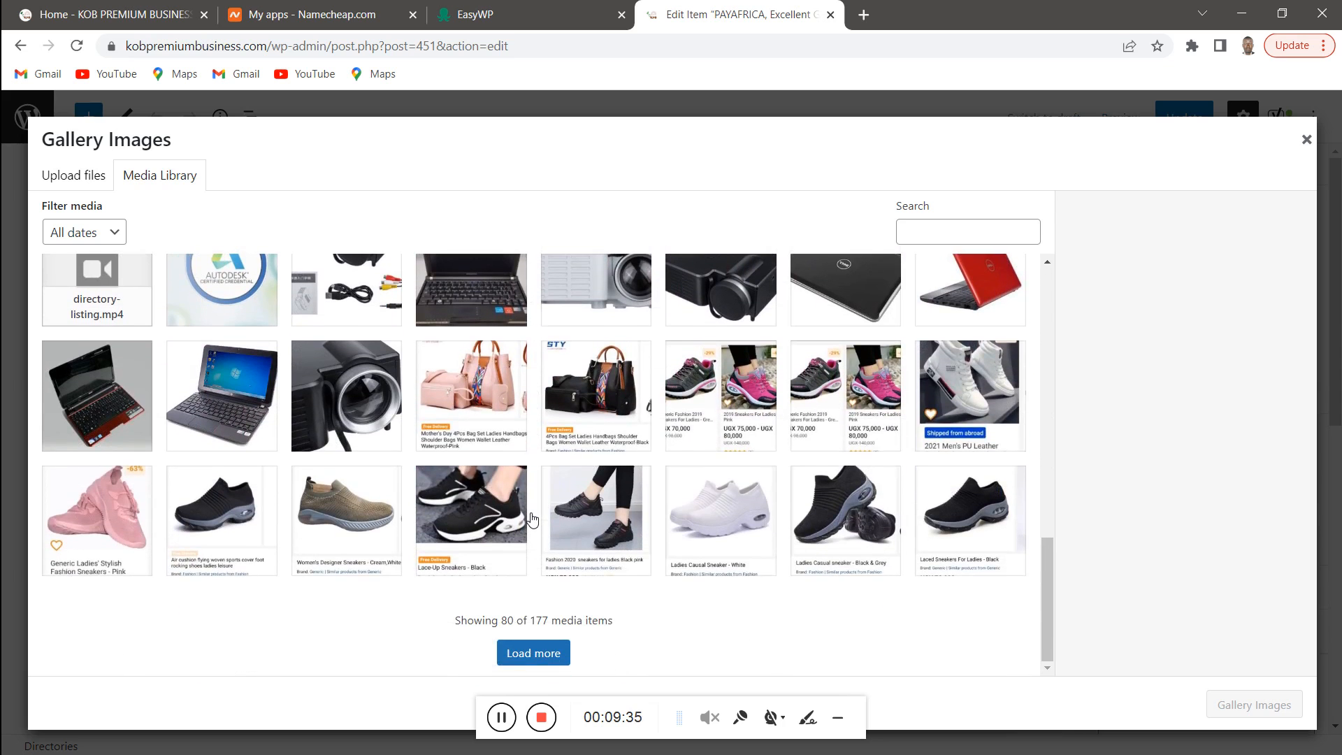
scroll(531, 519, "up", 15)
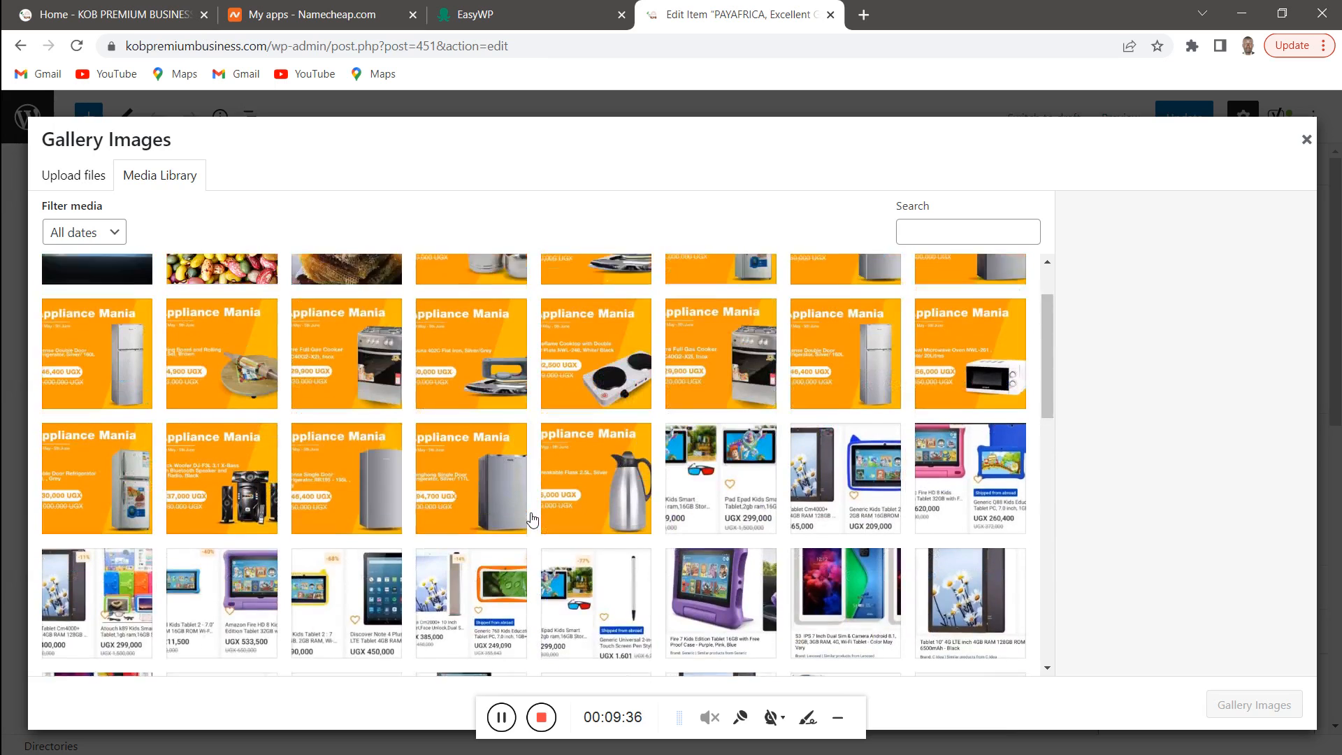
scroll(531, 519, "up", 2)
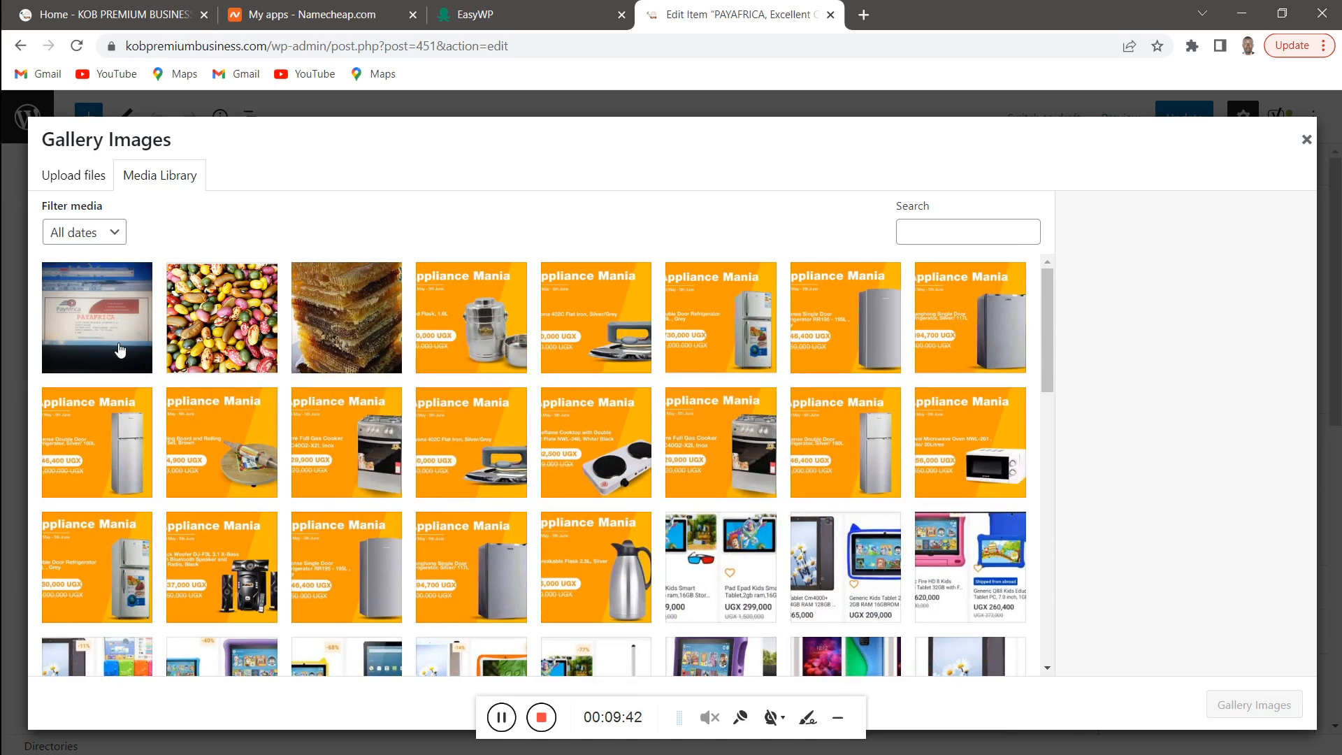
left_click(102, 320)
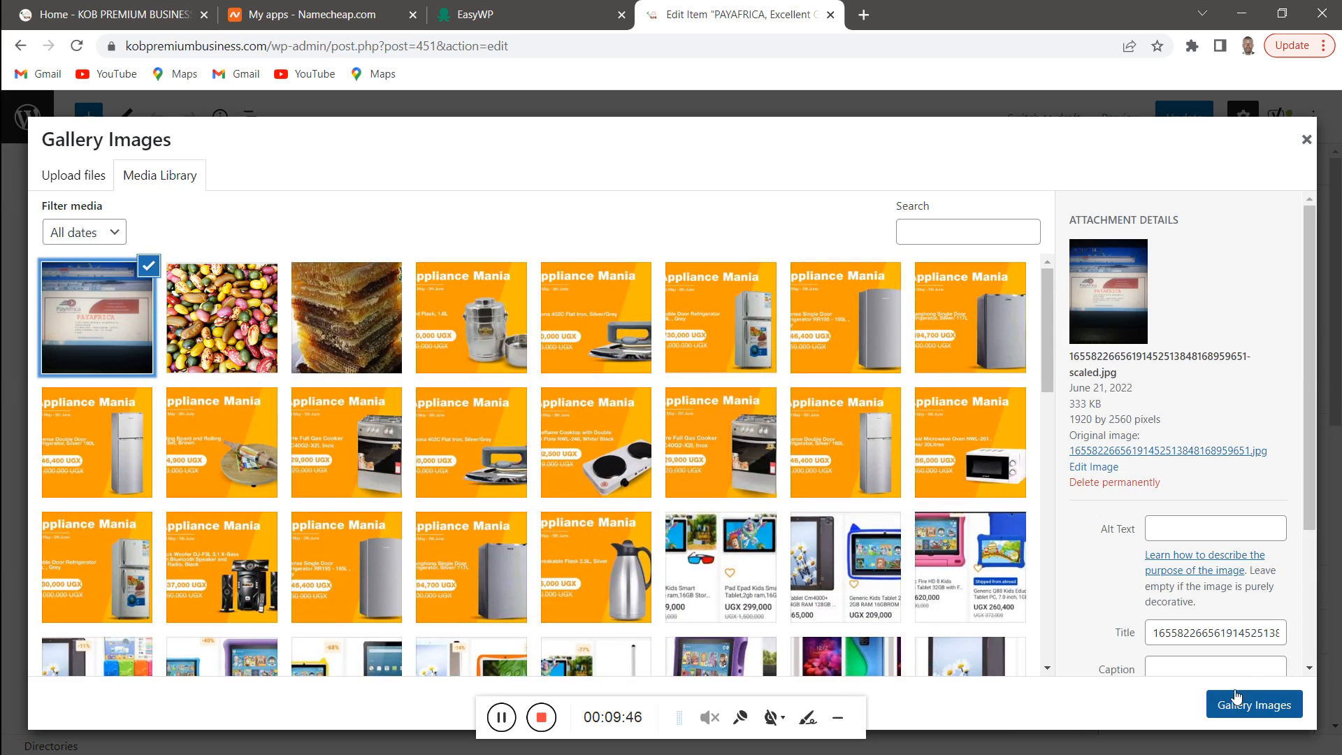
scroll(1181, 664, "down", 3)
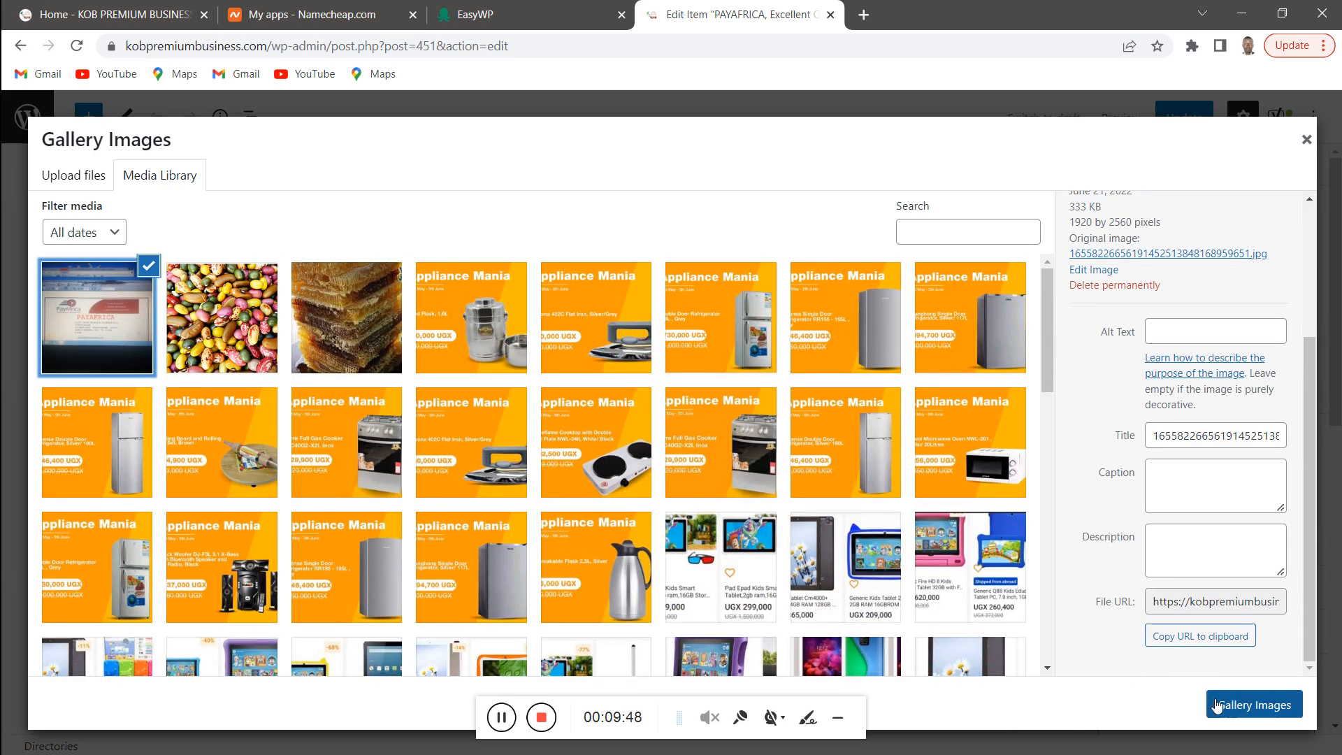
scroll(1094, 411, "up", 3)
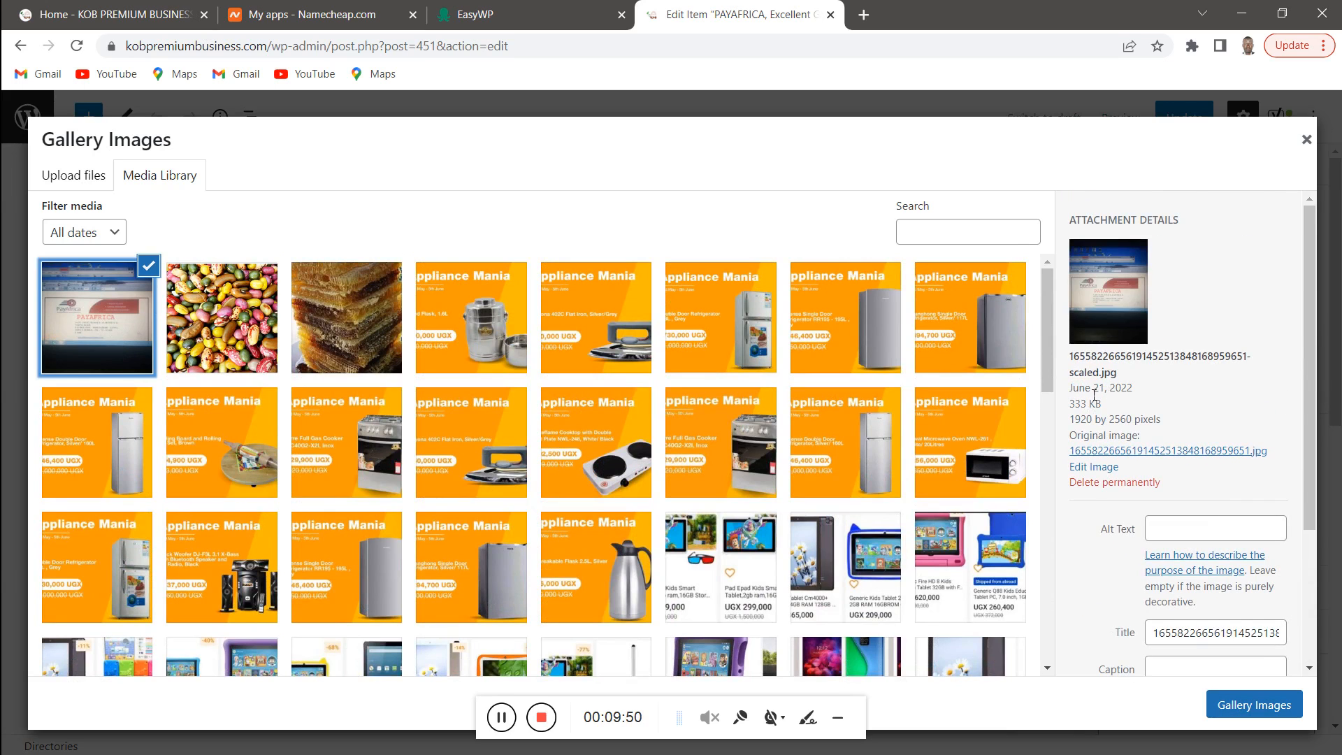
scroll(1094, 395, "down", 3)
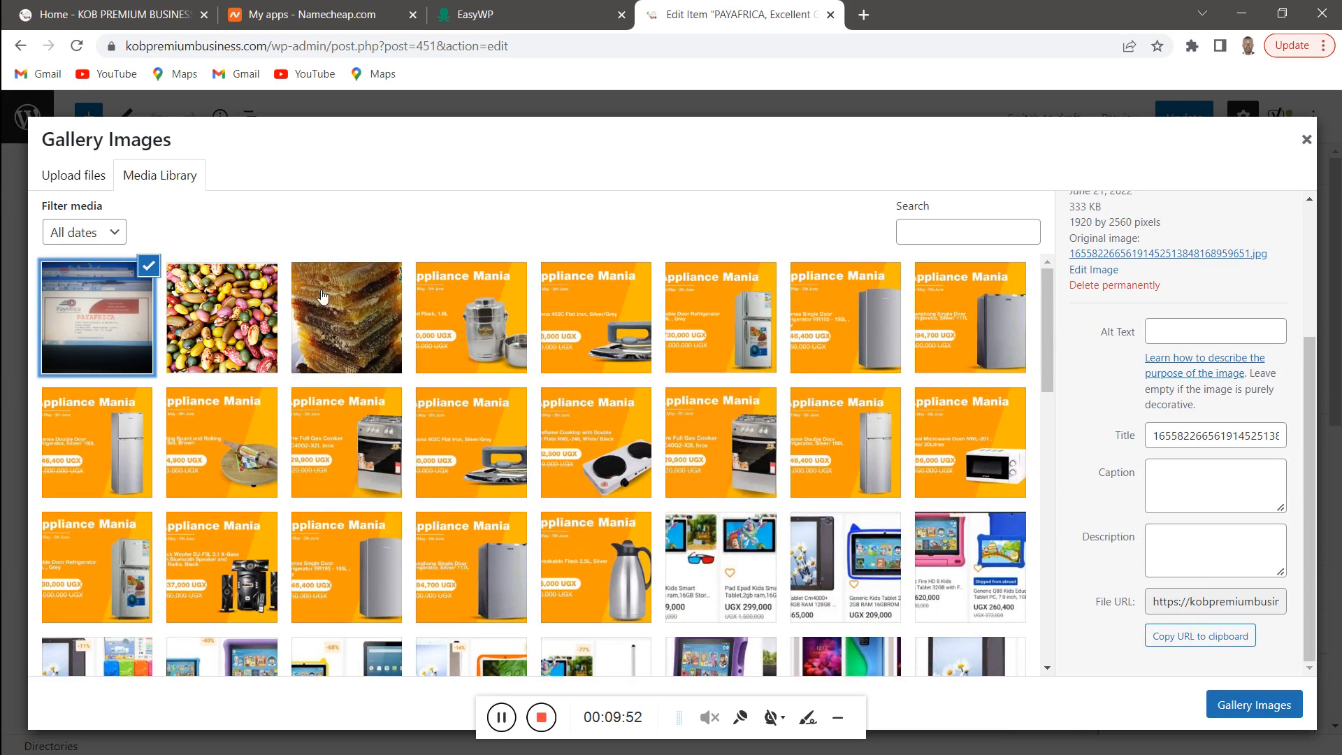
key("ctrl+a")
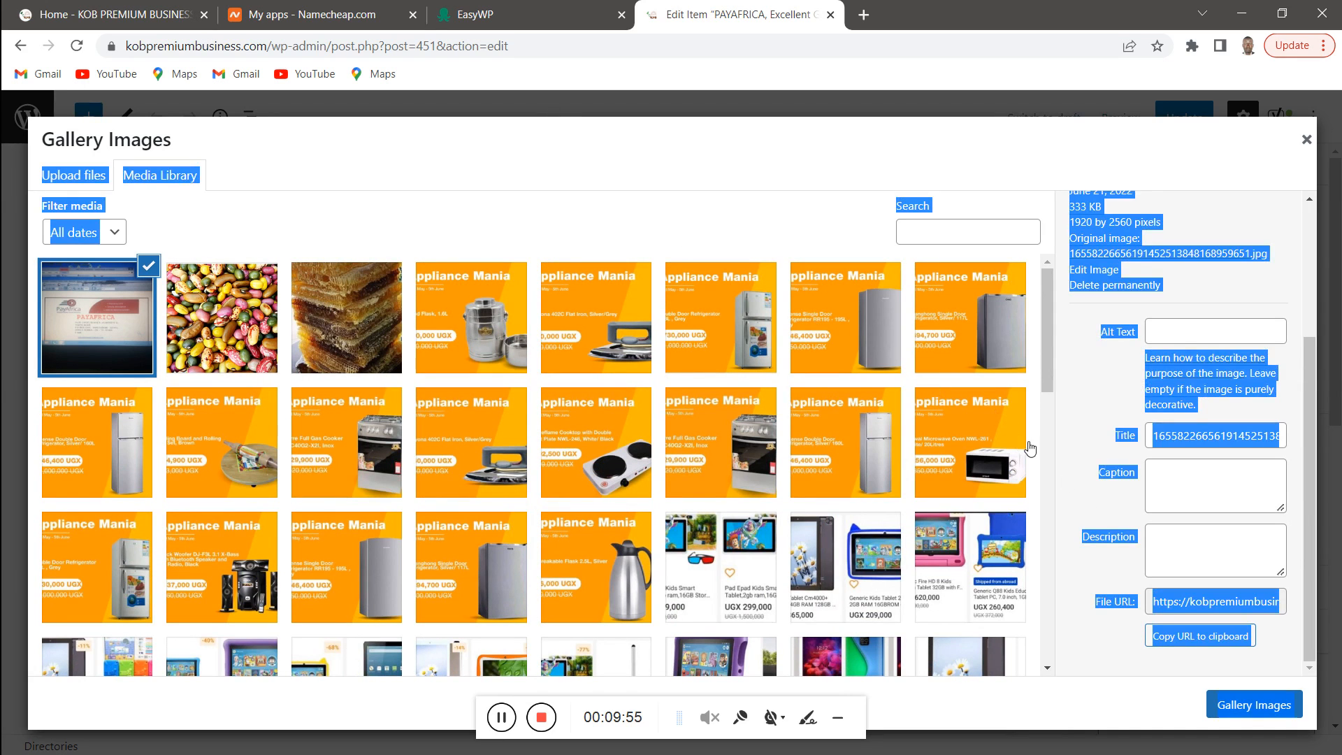
left_click(1234, 705)
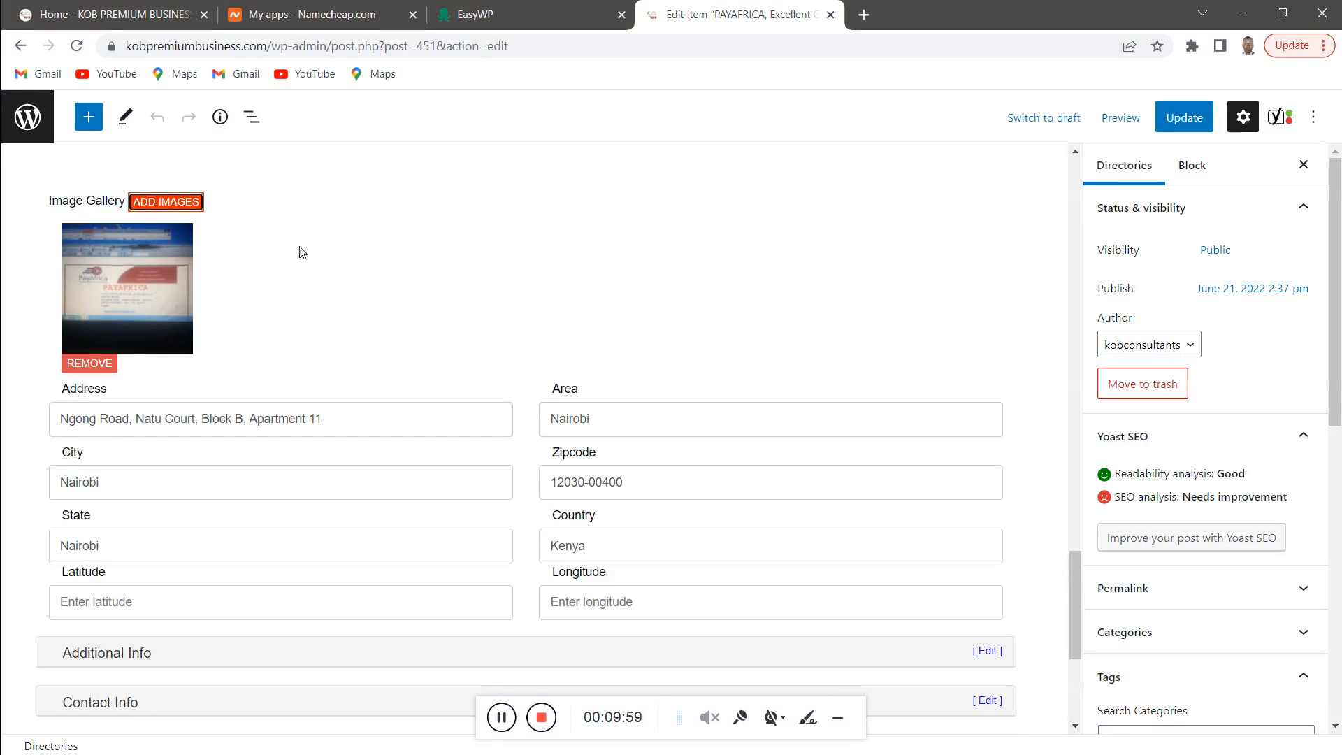
Set the PayAfrica business card photo from the Media Library as the listing's featured image
scroll(398, 244, "up", 9)
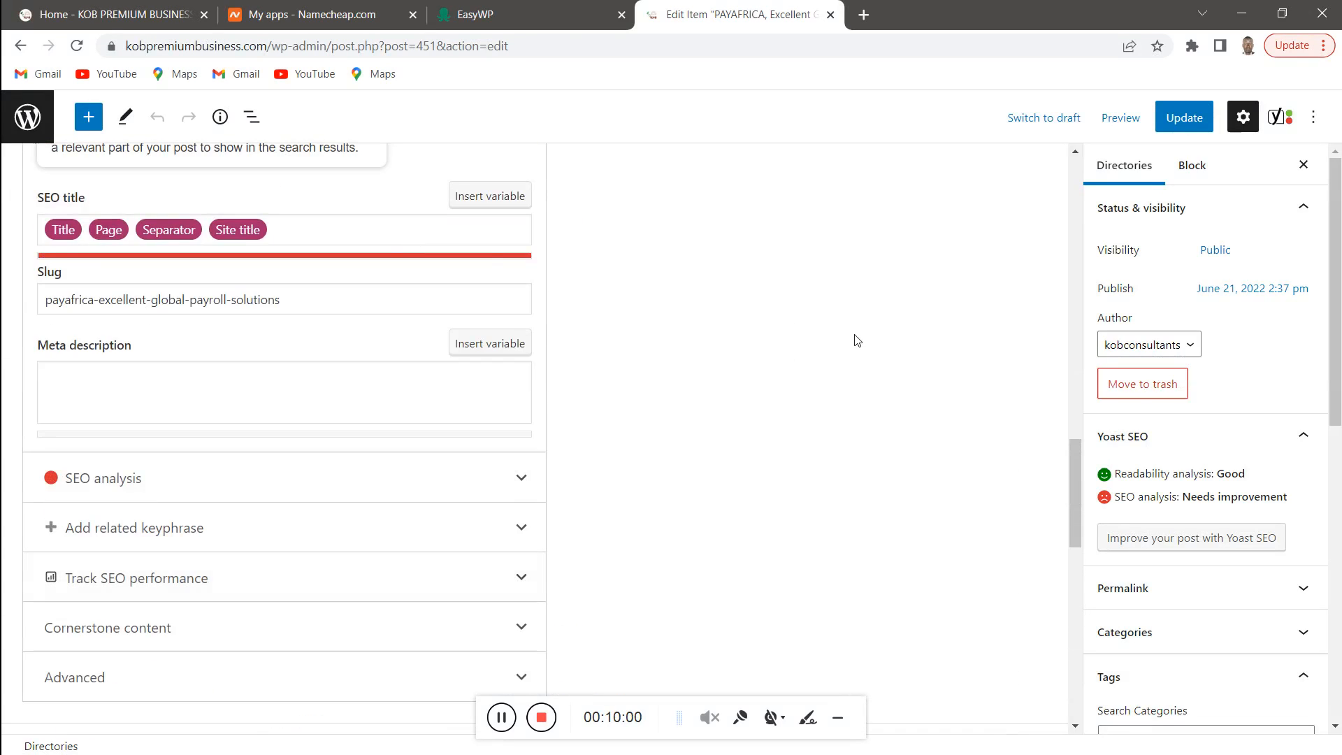
scroll(1048, 451, "up", 4)
scroll(1188, 483, "down", 4)
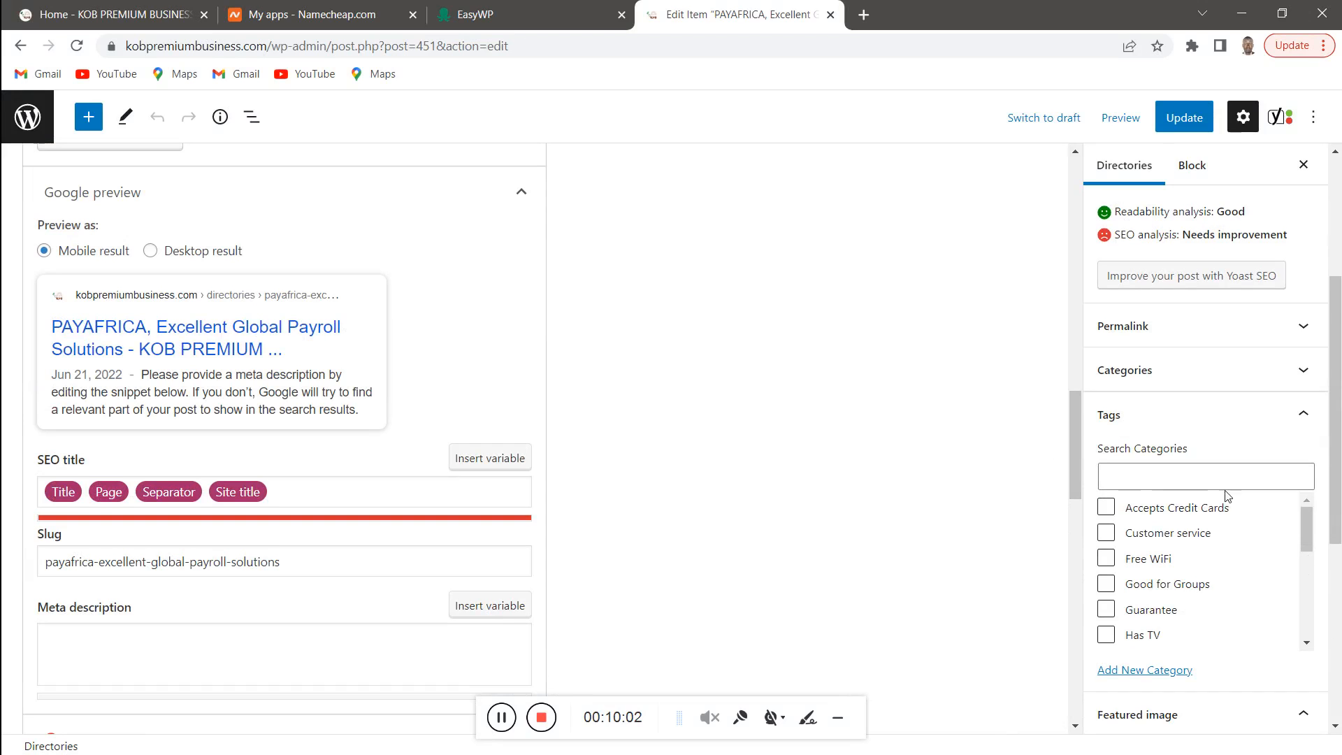
scroll(1224, 460, "down", 5)
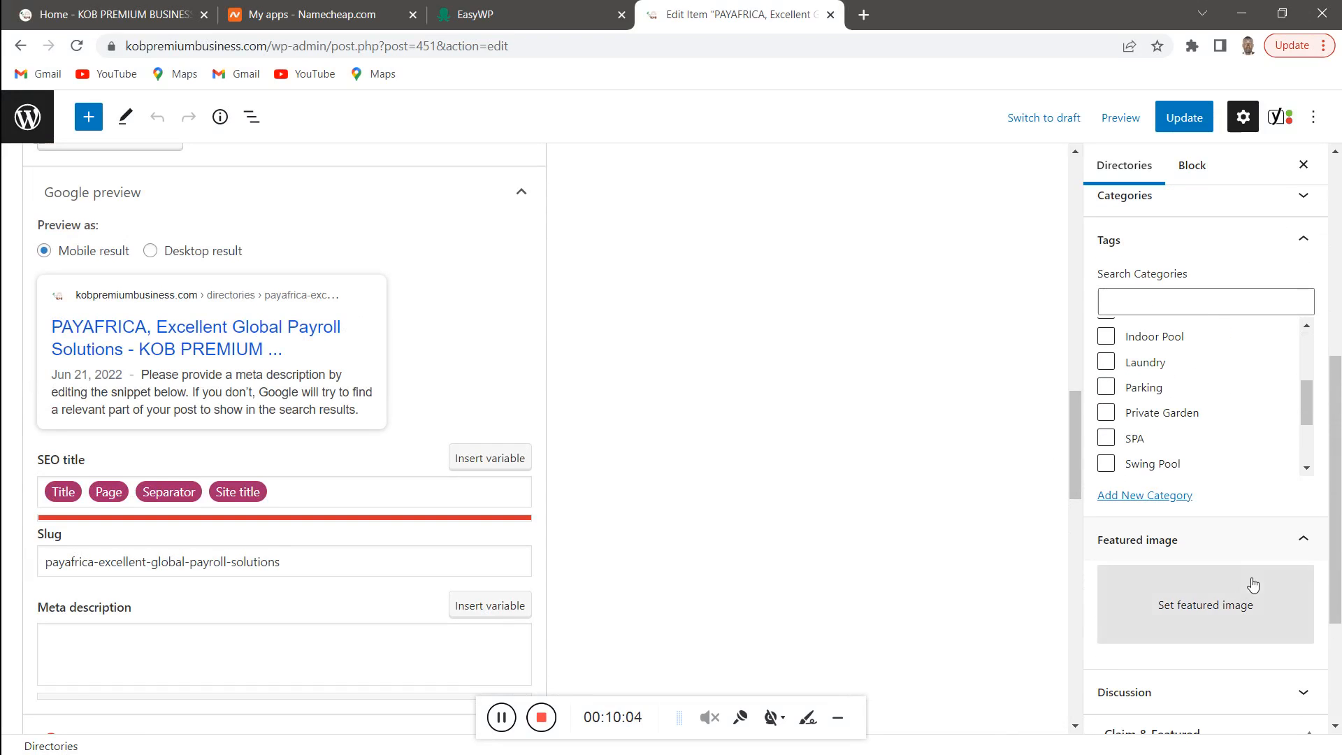
left_click(1204, 604)
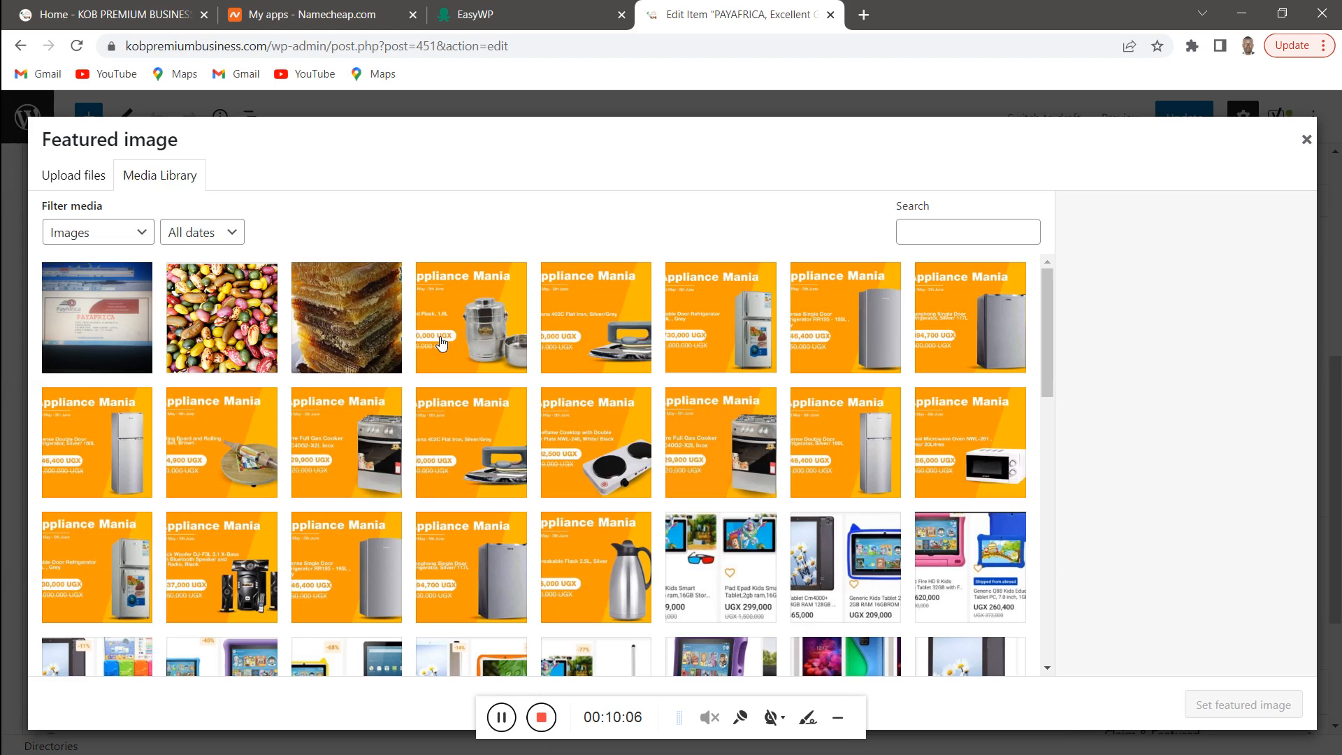
left_click(98, 316)
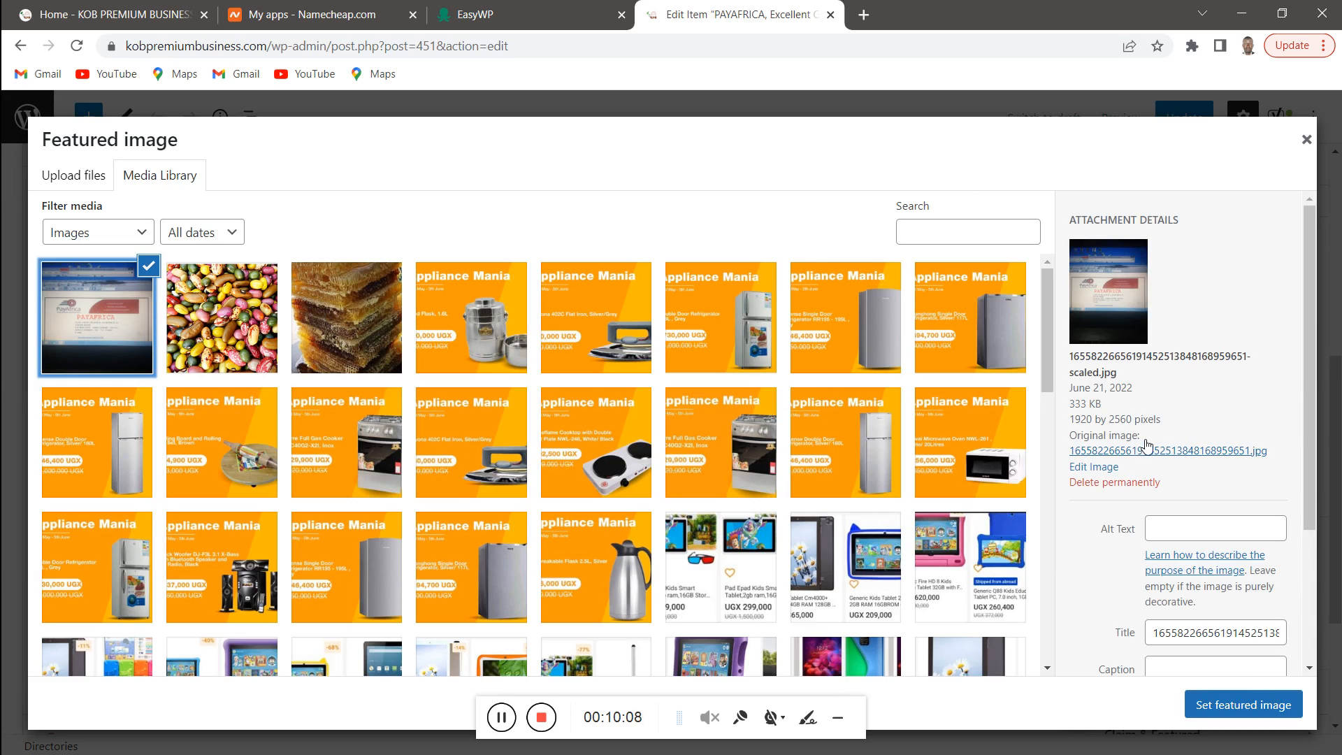
left_click(1244, 704)
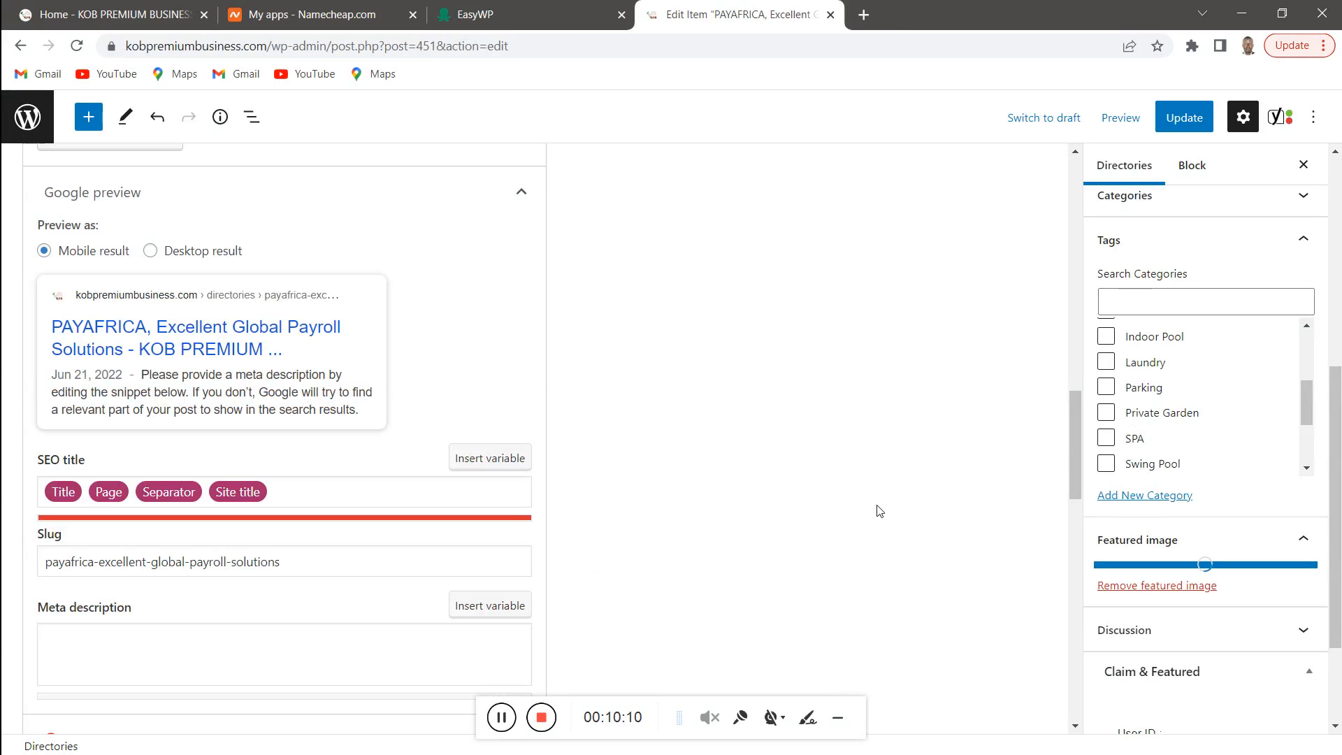
Check the featured image and listing description, and update the published listing
scroll(1224, 606, "down", 2)
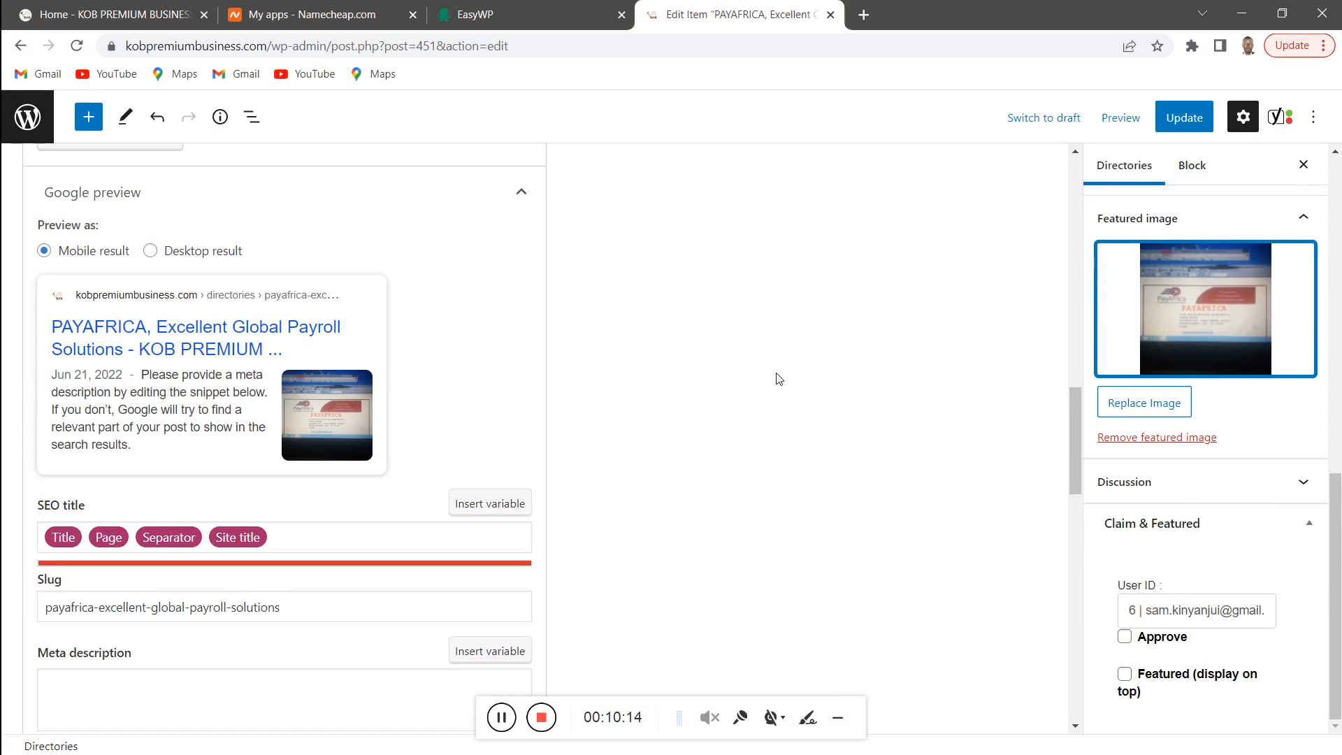
scroll(611, 325, "up", 15)
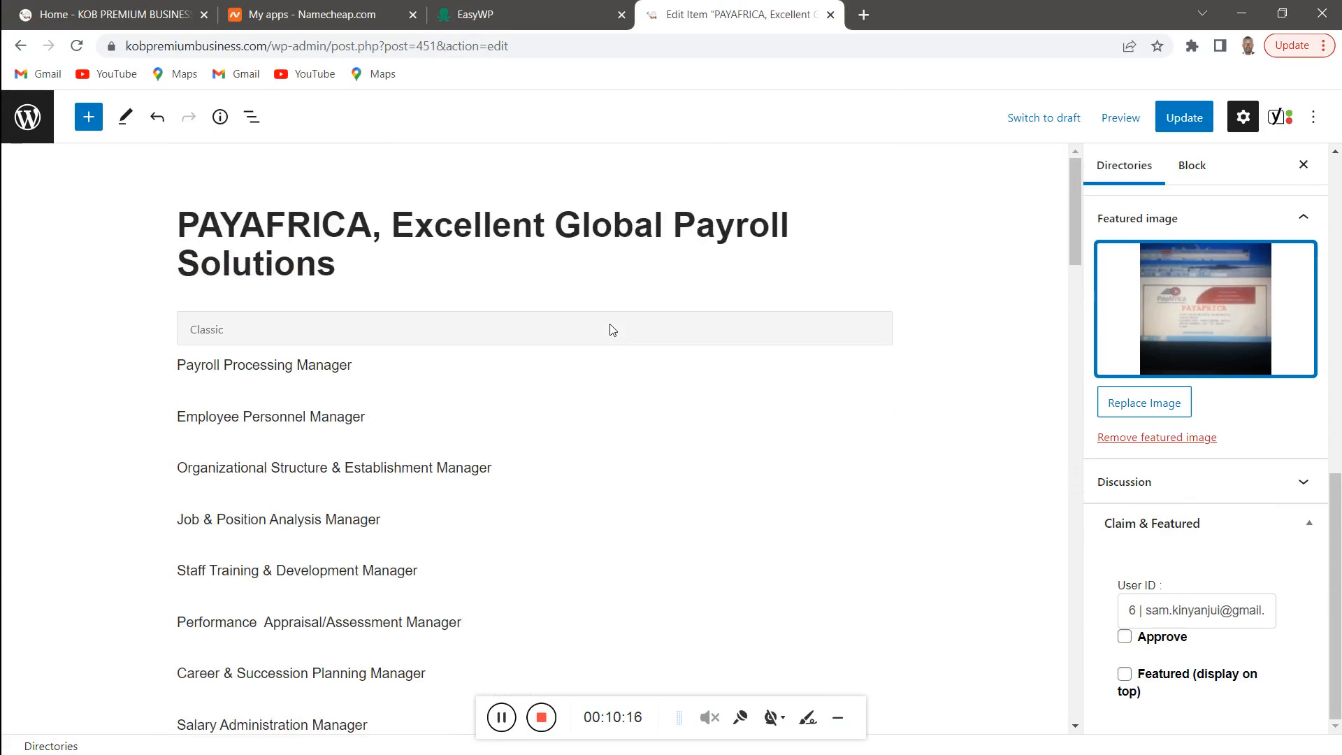
scroll(612, 330, "down", 13)
scroll(608, 330, "up", 8)
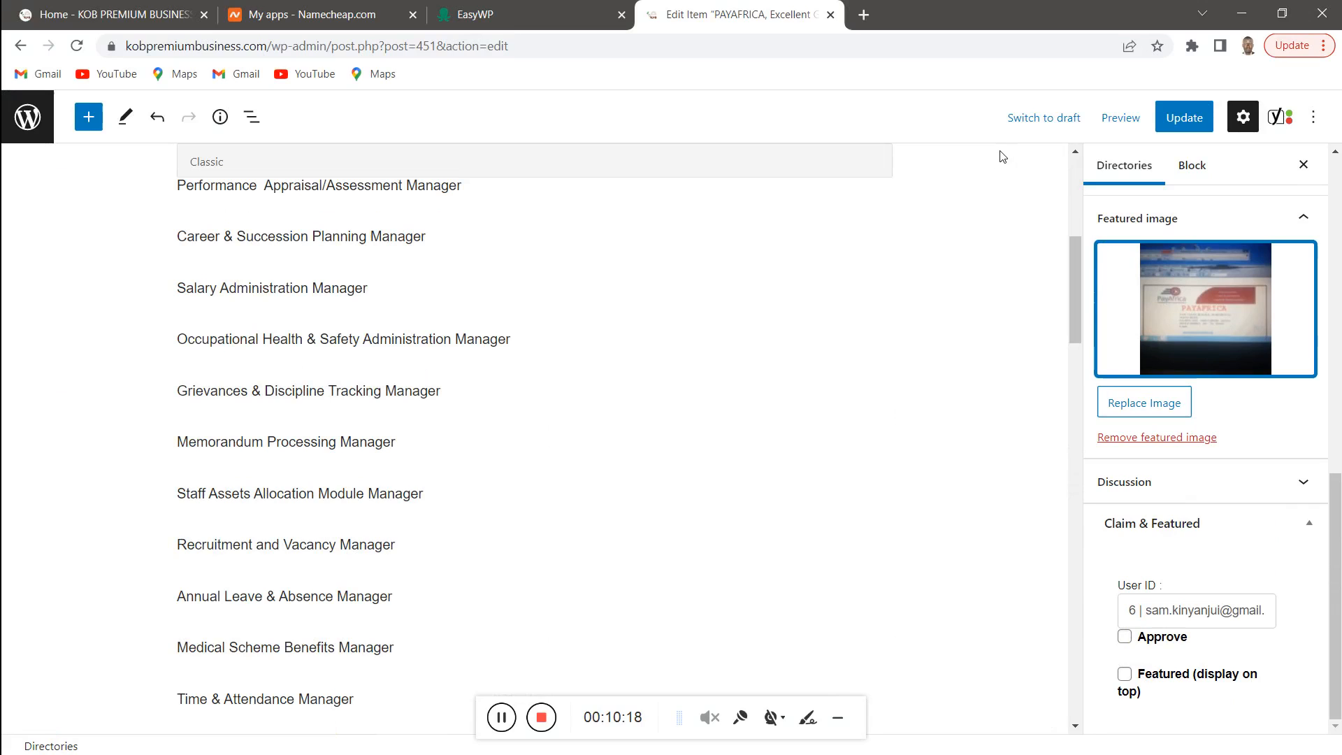
left_click(1175, 131)
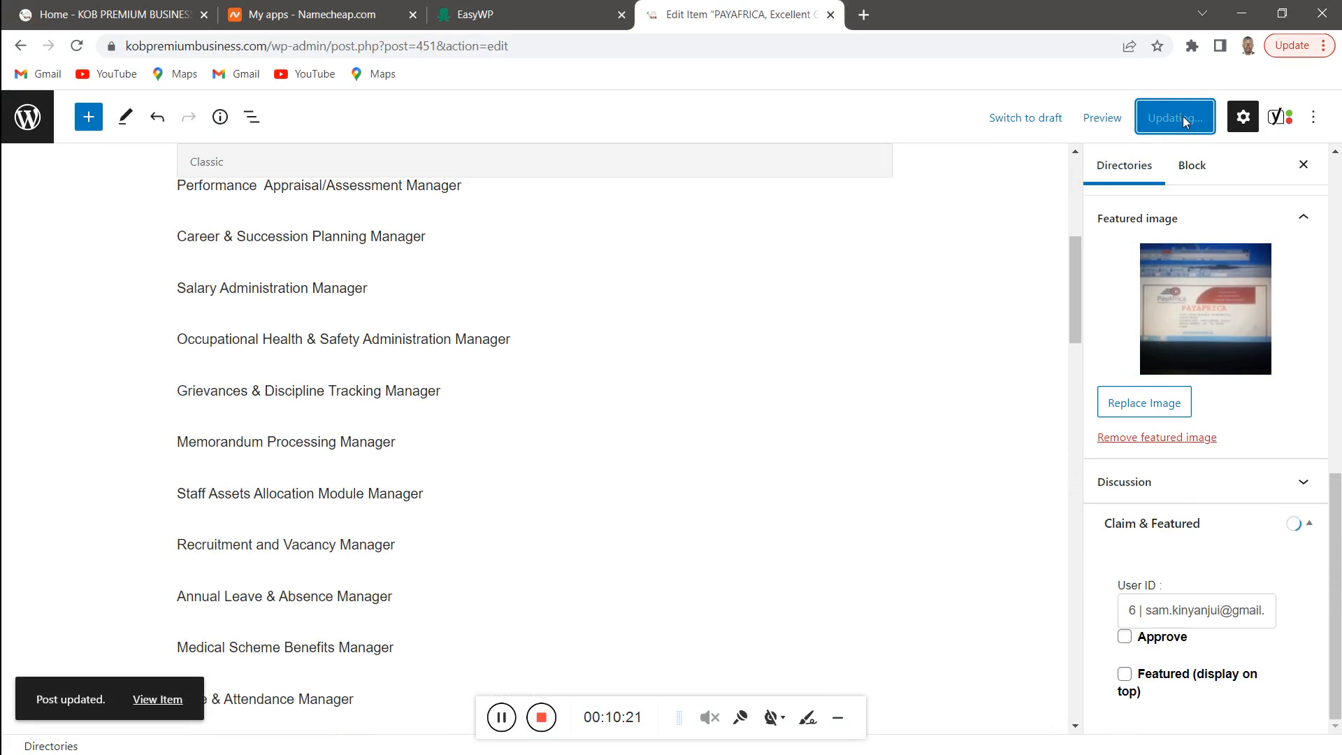
View the updated PAYAFRICA listing on the live site and look through it from the image carousel to Similar Listing
left_click(156, 699)
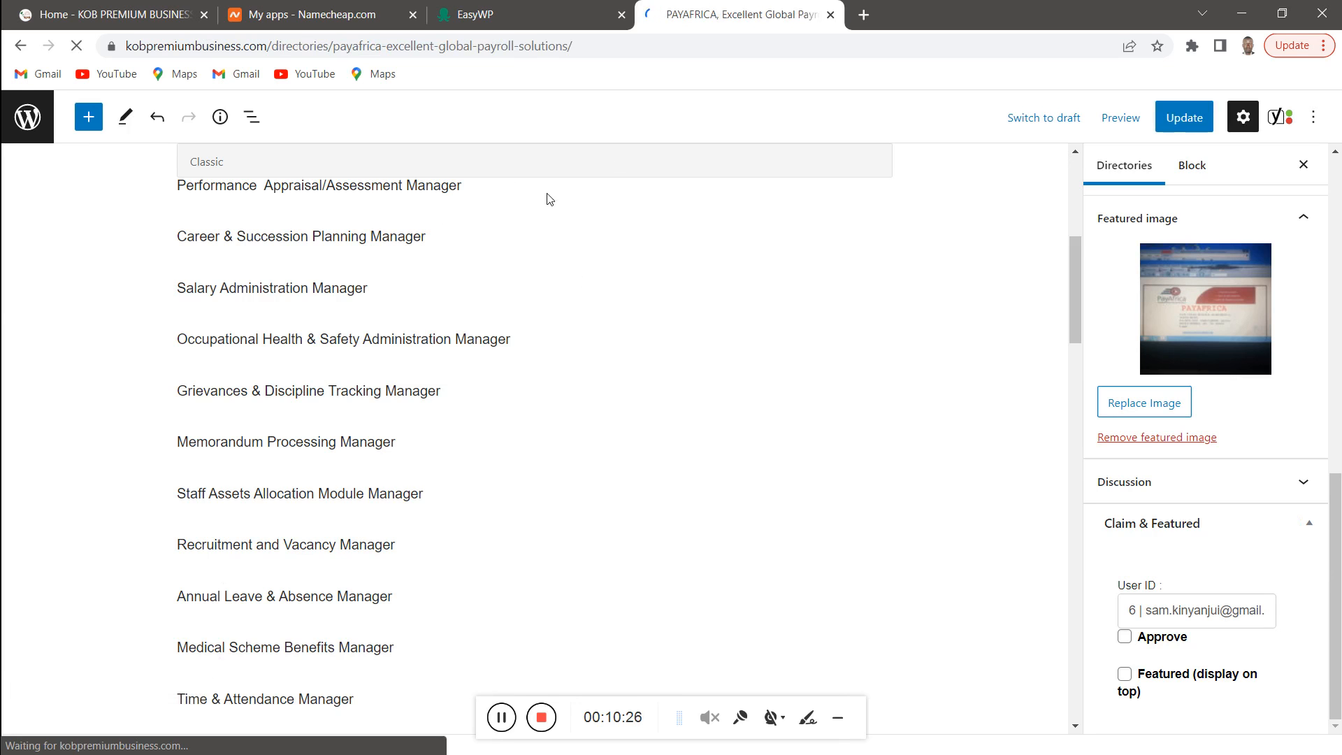
scroll(514, 370, "down", 4)
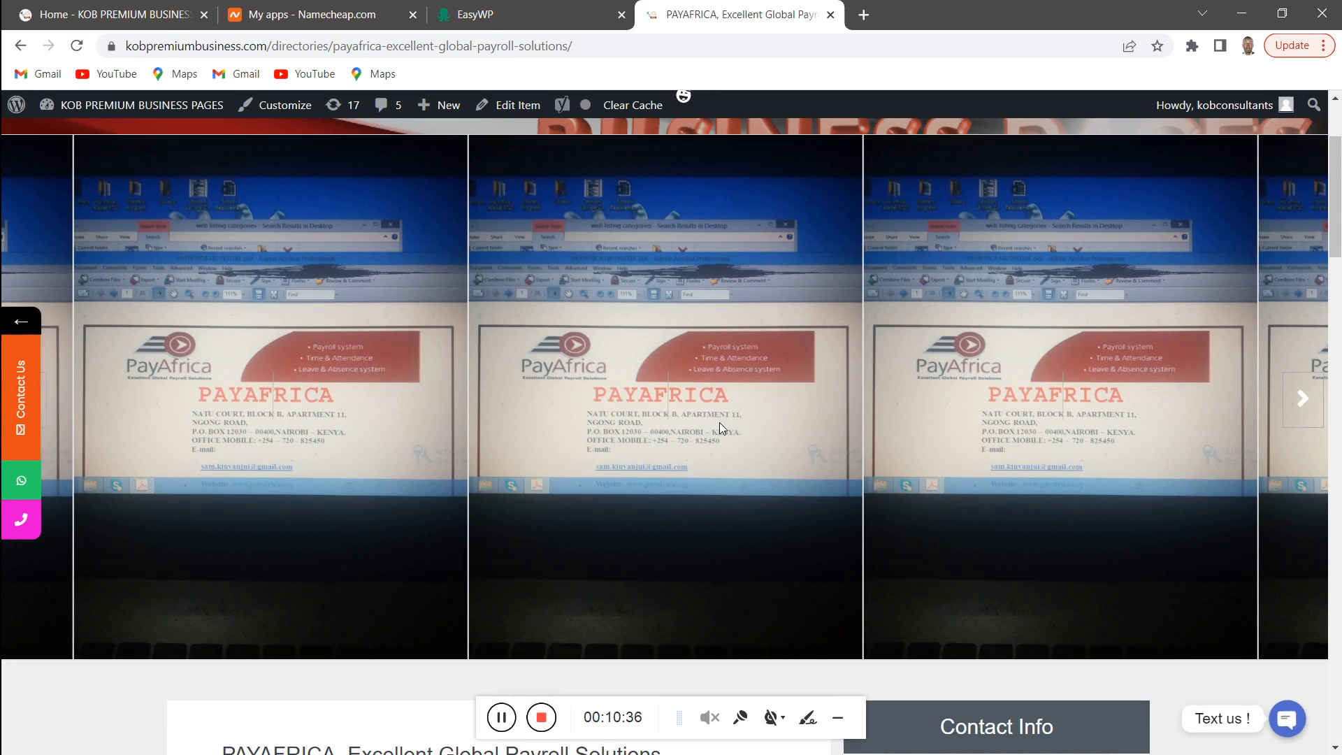
scroll(729, 412, "down", 7)
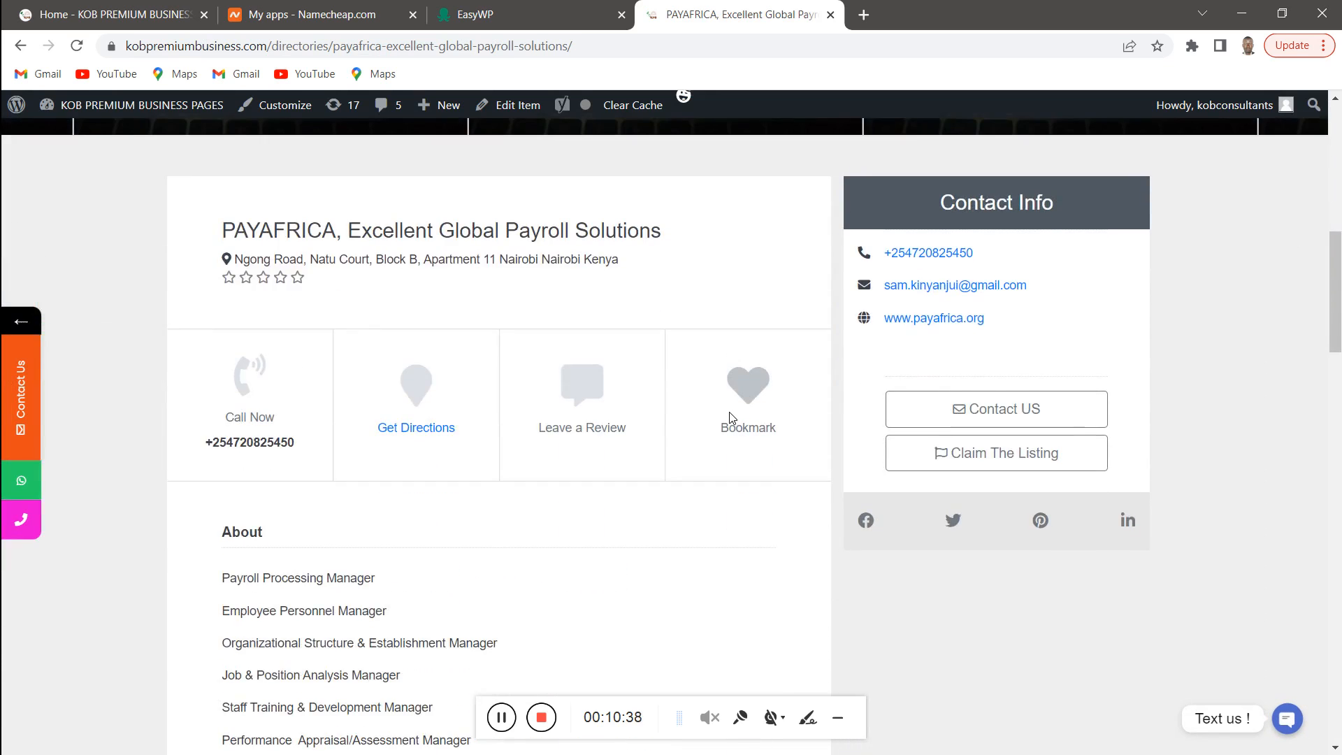
scroll(729, 418, "down", 8)
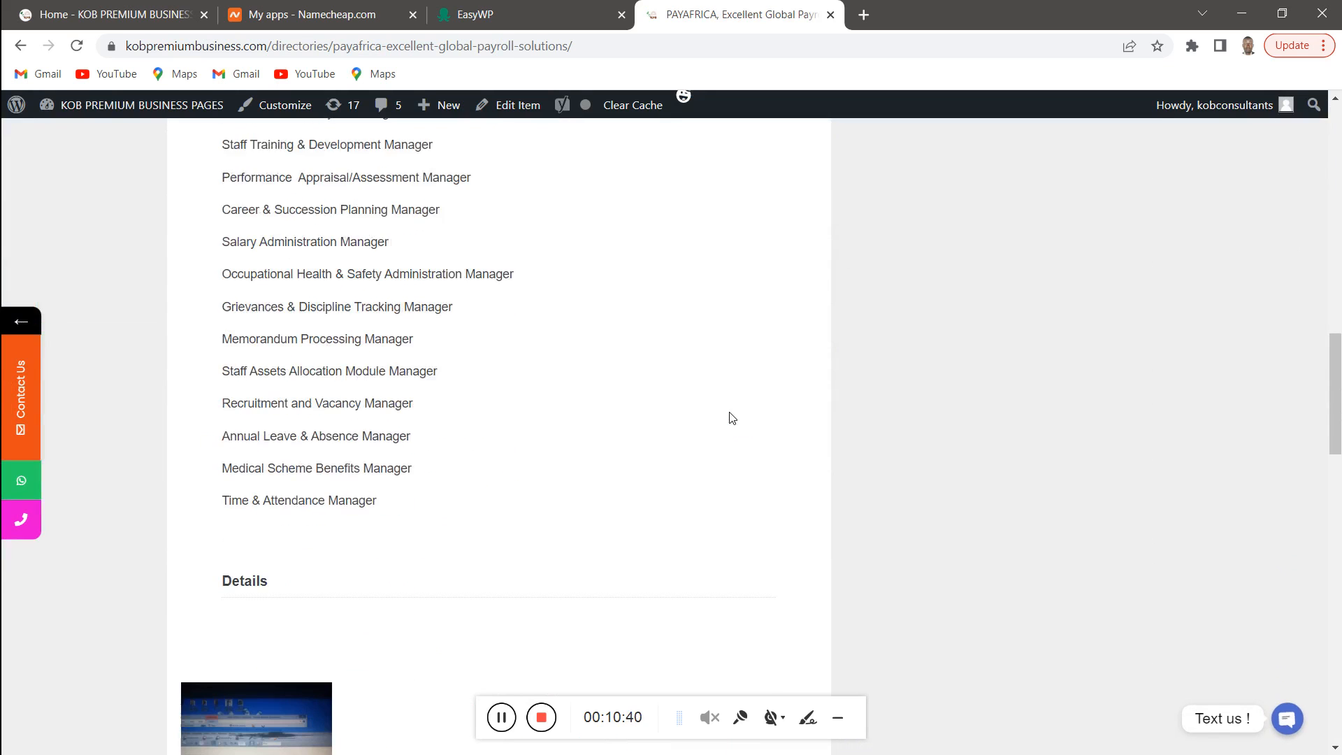
scroll(730, 418, "down", 3)
scroll(681, 400, "down", 6)
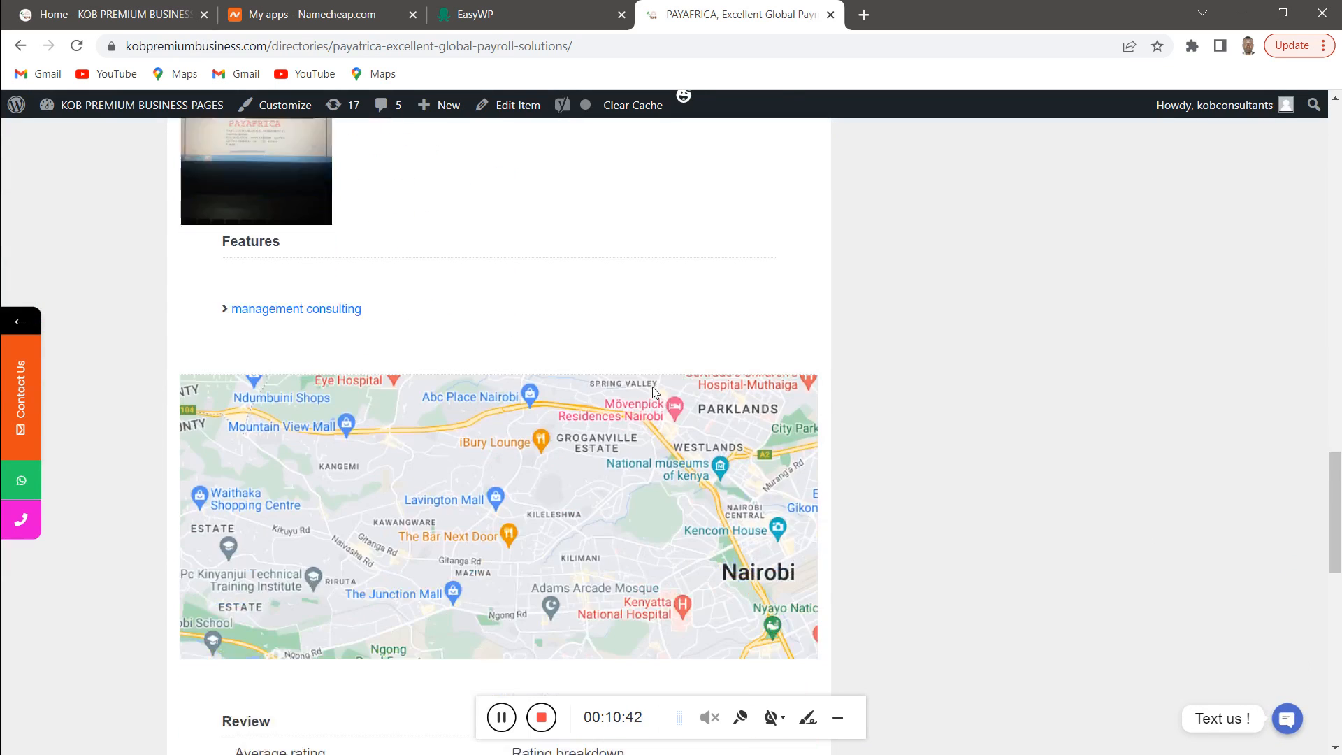
scroll(653, 392, "down", 13)
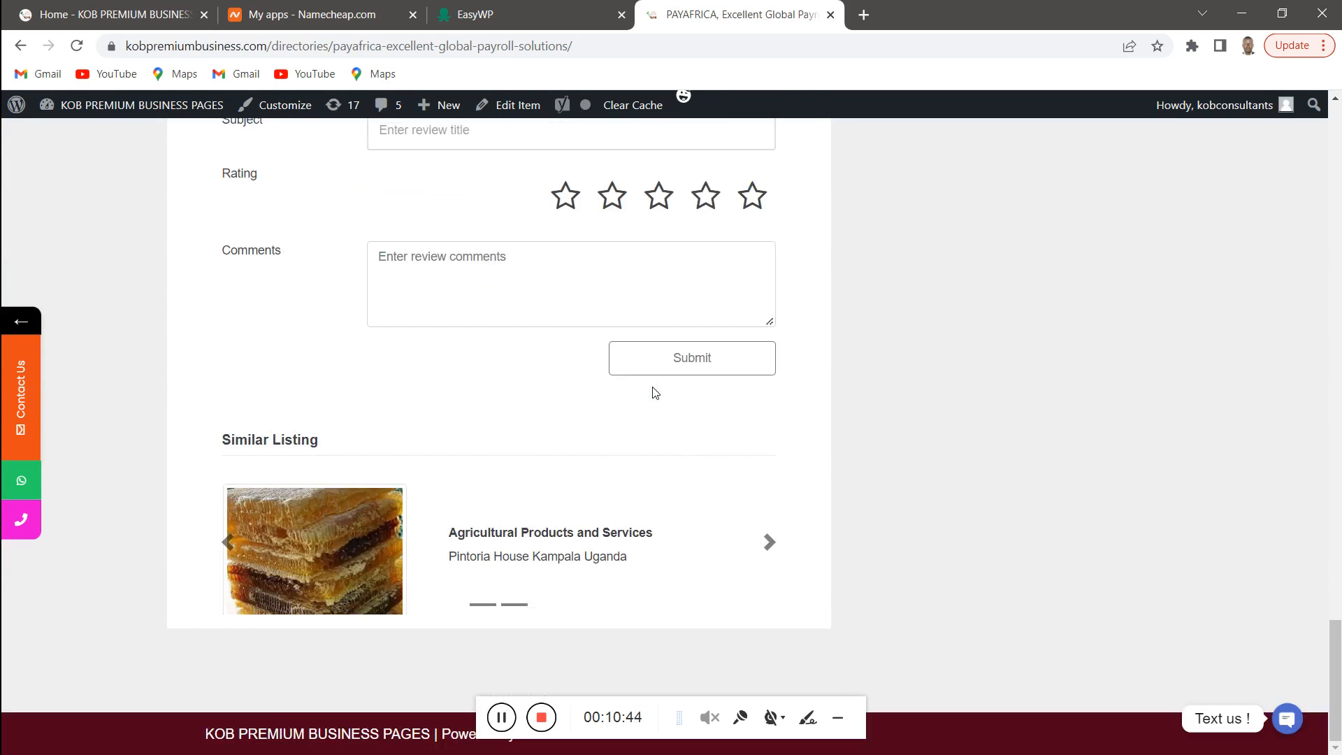
Examine the live listing again, covering its Contact Info, About text, gallery picture, Features, map and review form
scroll(661, 388, "up", 20)
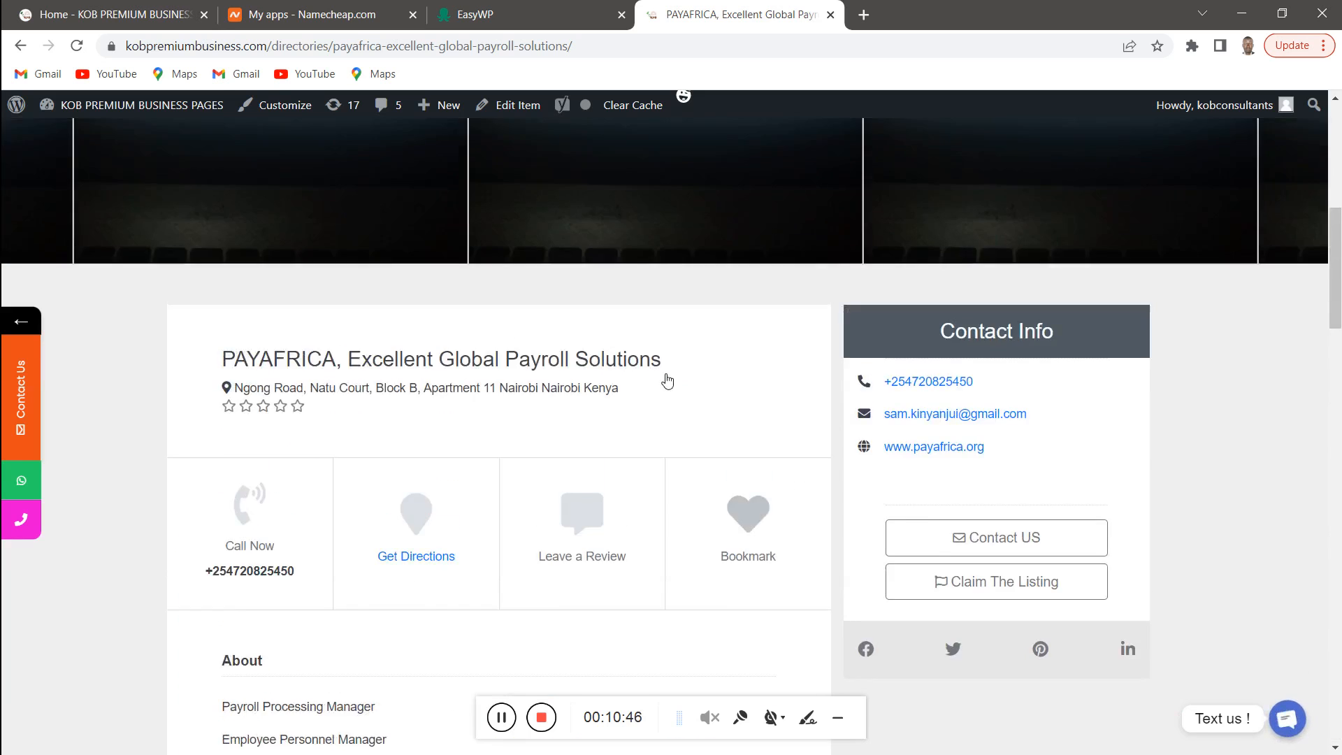
scroll(668, 380, "up", 7)
scroll(564, 317, "down", 9)
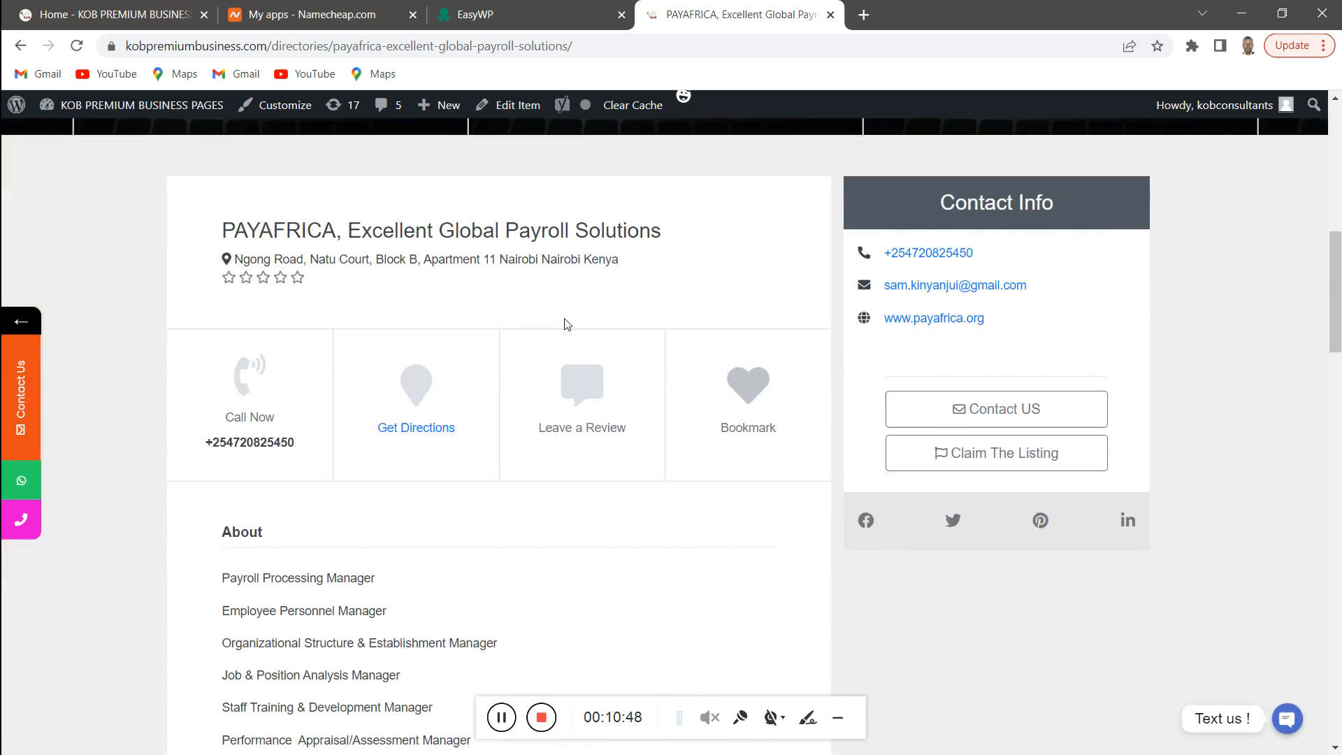
scroll(564, 324, "down", 4)
scroll(621, 435, "up", 1)
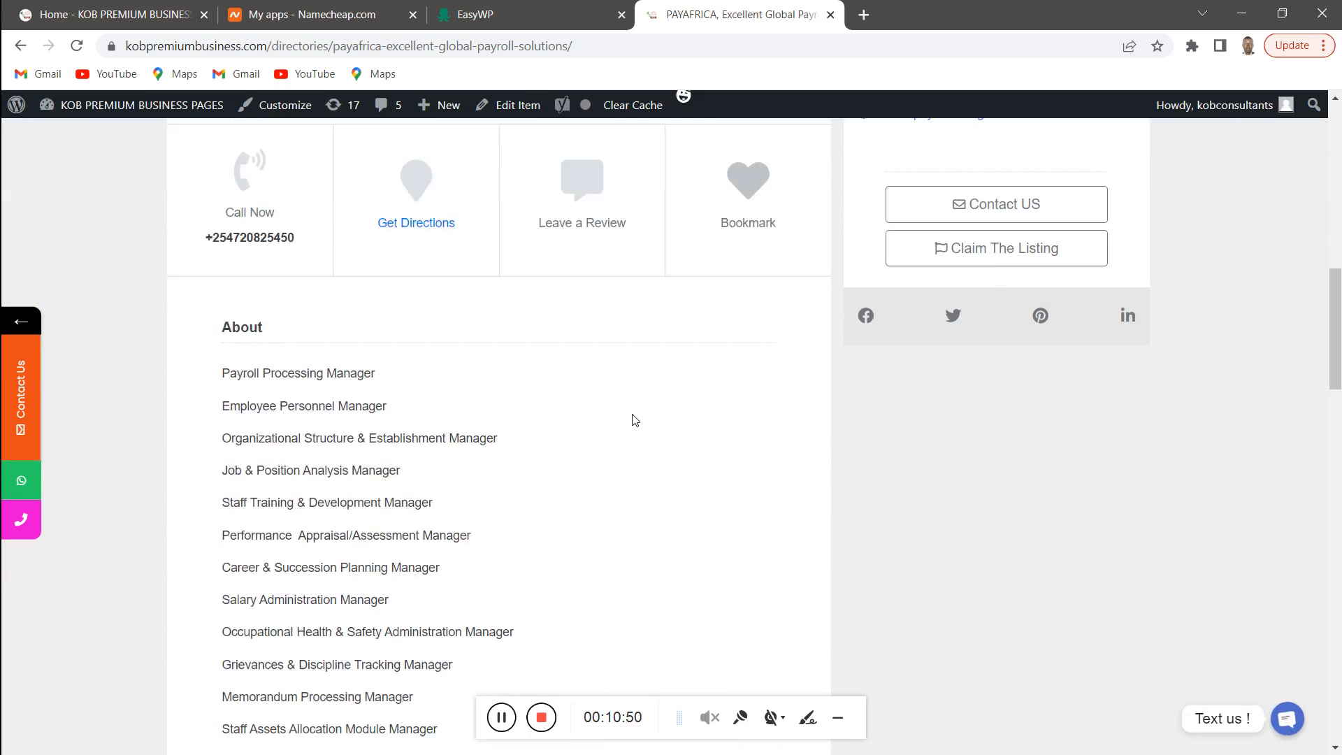
scroll(633, 418, "down", 12)
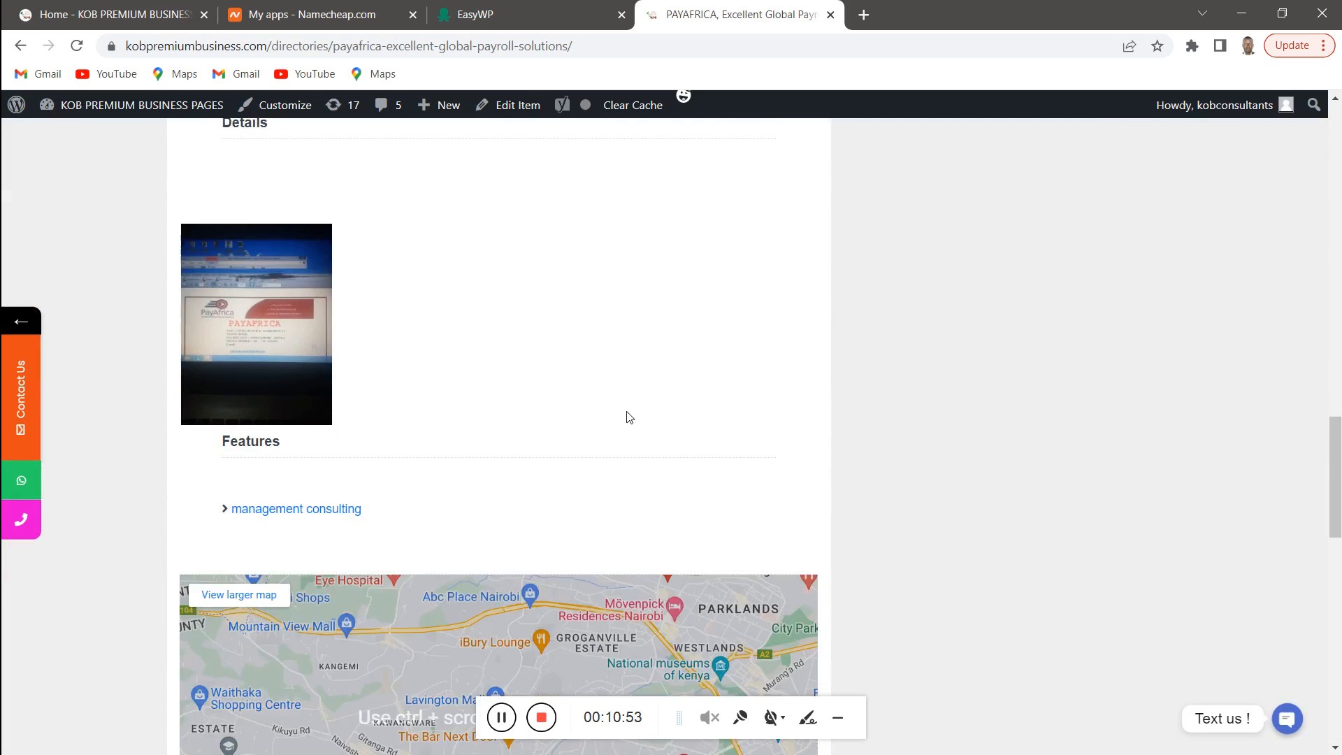
scroll(629, 417, "down", 3)
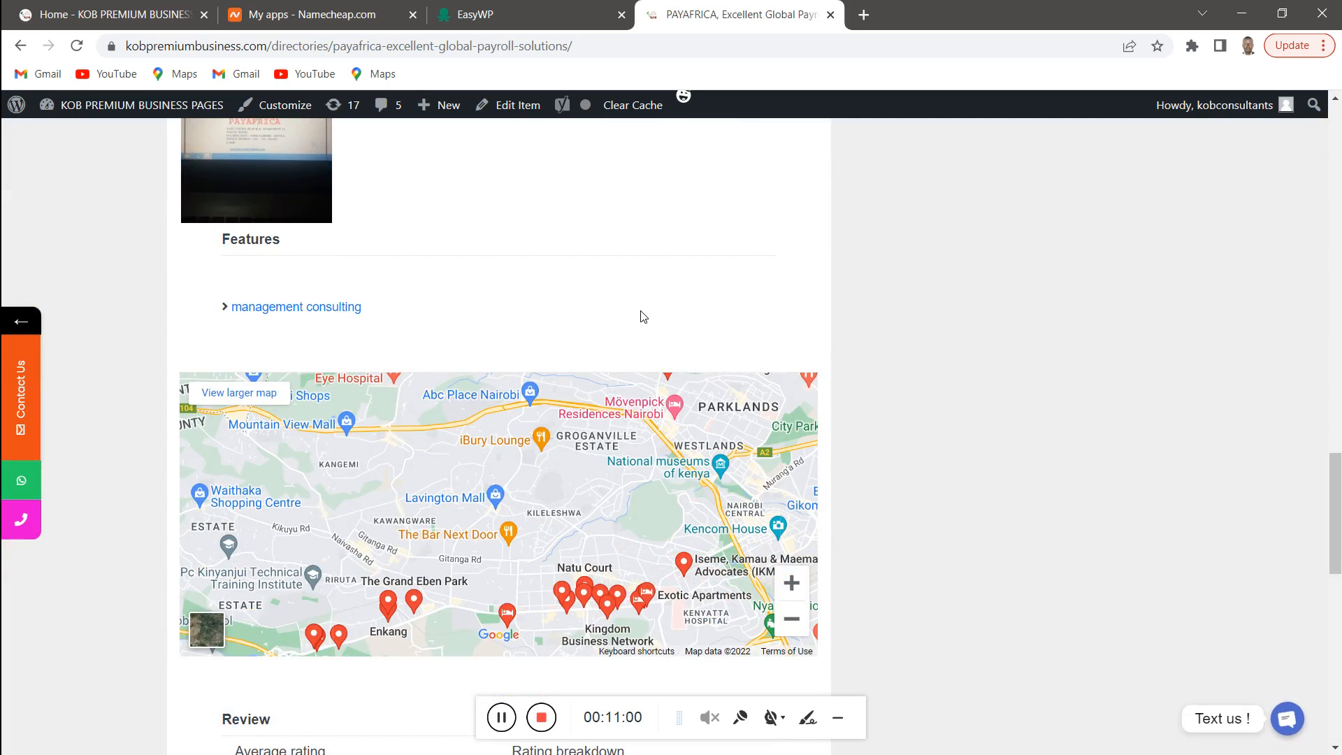
scroll(643, 317, "down", 7)
scroll(643, 317, "down", 5)
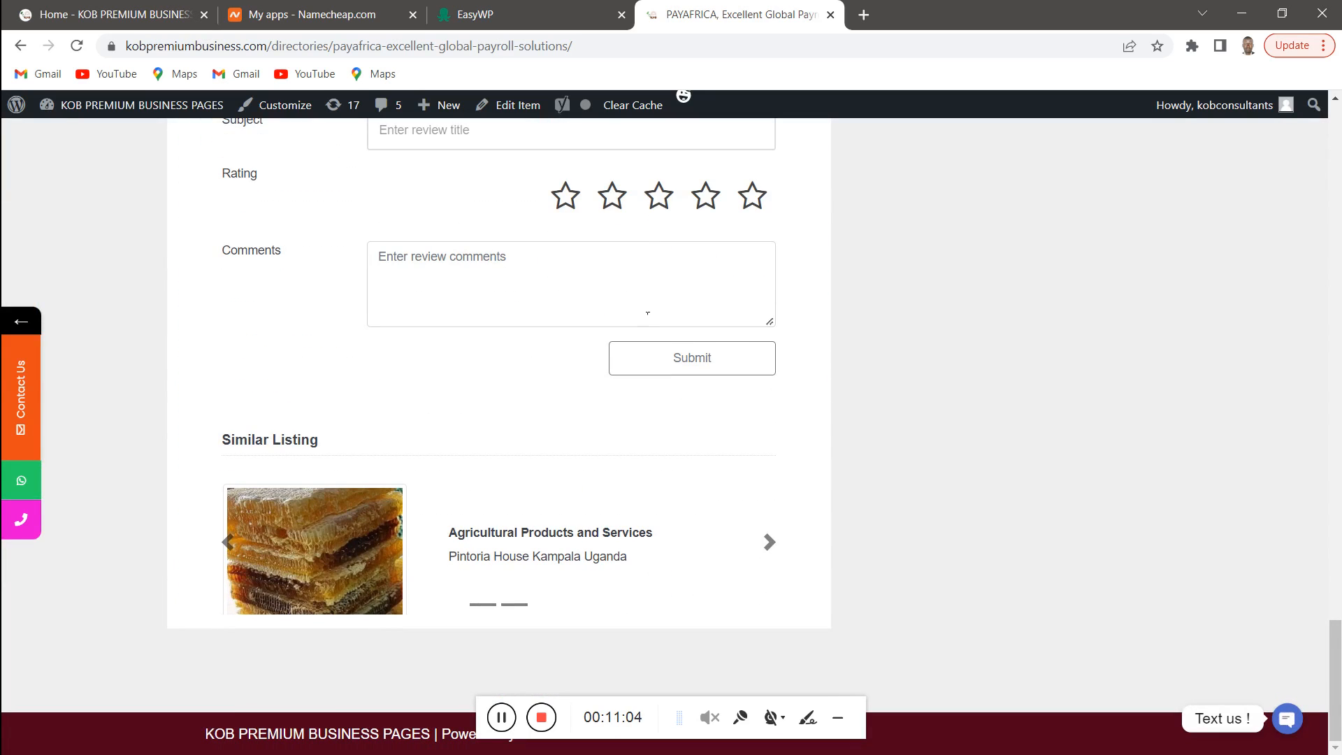
Return from the live listing to the WordPress dashboard of KOB PREMIUM BUSINESS PAGES
scroll(480, 254, "up", 20)
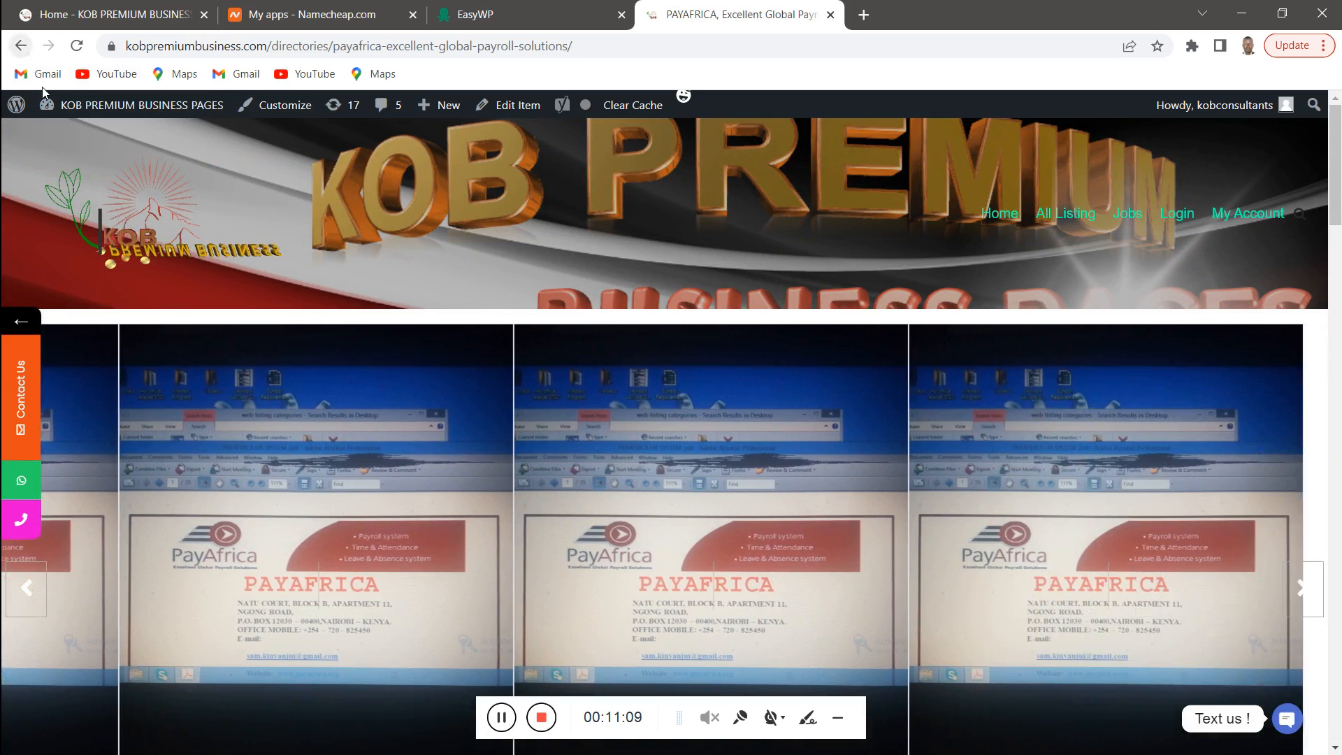
mouse_move(131, 115)
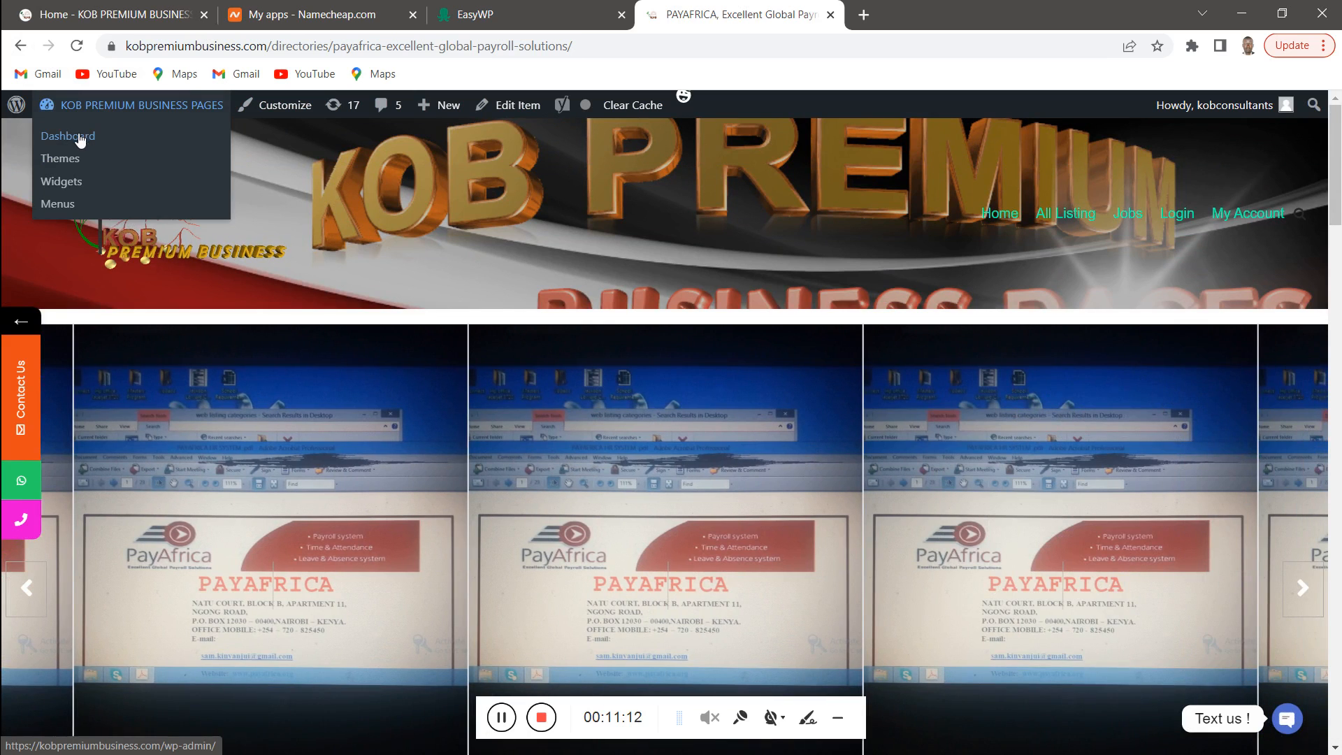
left_click(70, 136)
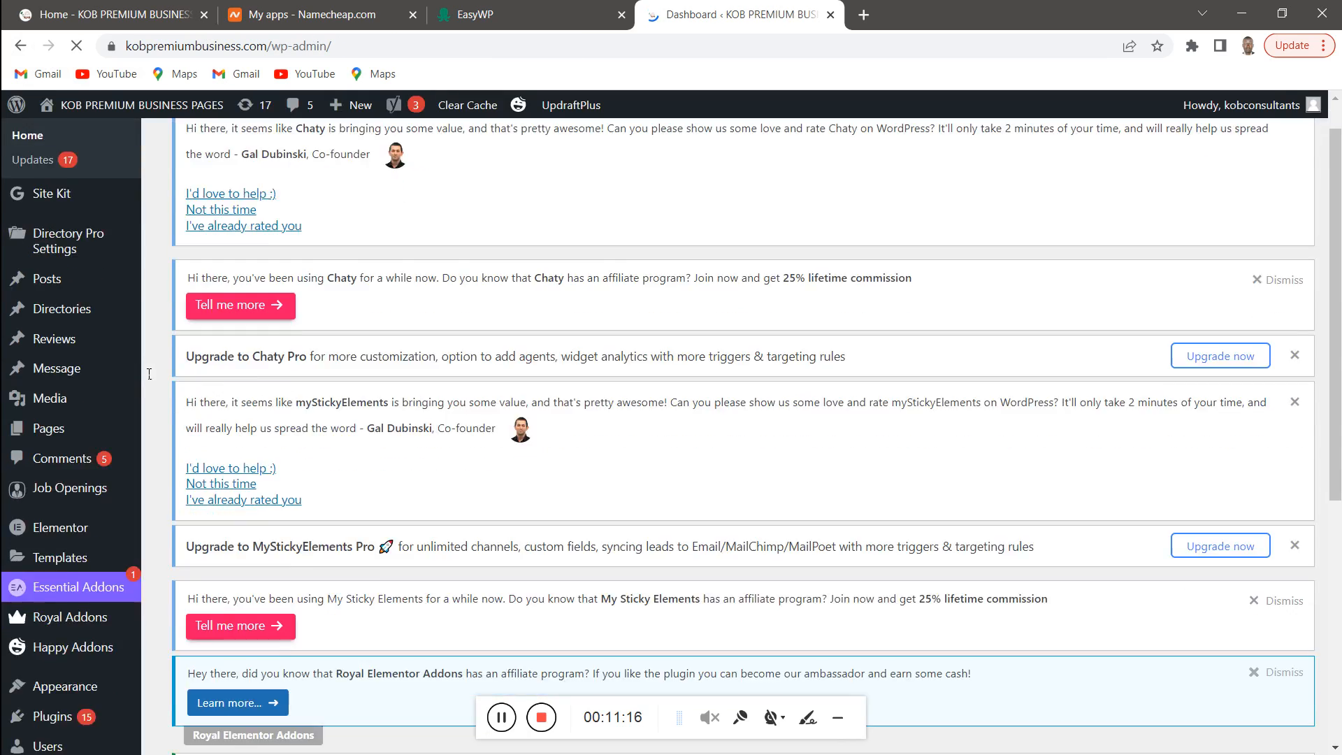
Open the list of all users in the WordPress admin and review the registered accounts and their roles
scroll(104, 487, "down", 5)
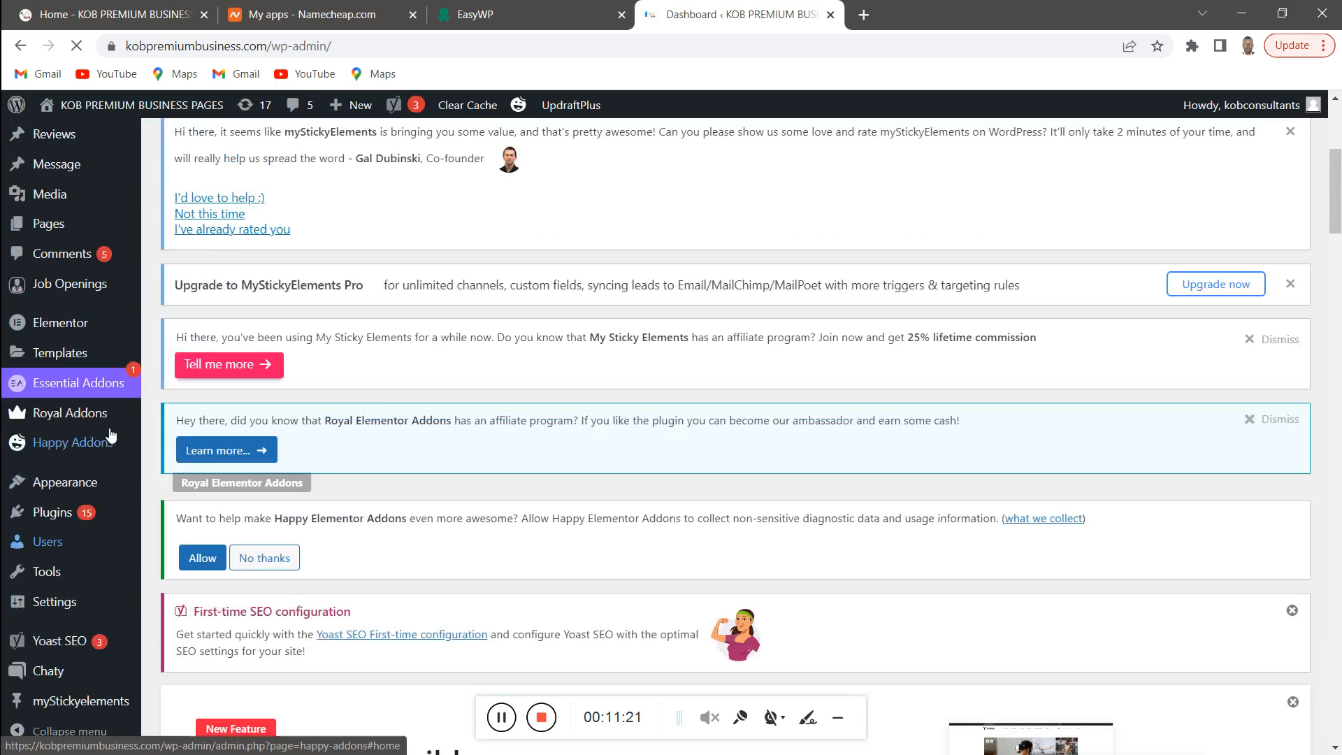
mouse_move(111, 436)
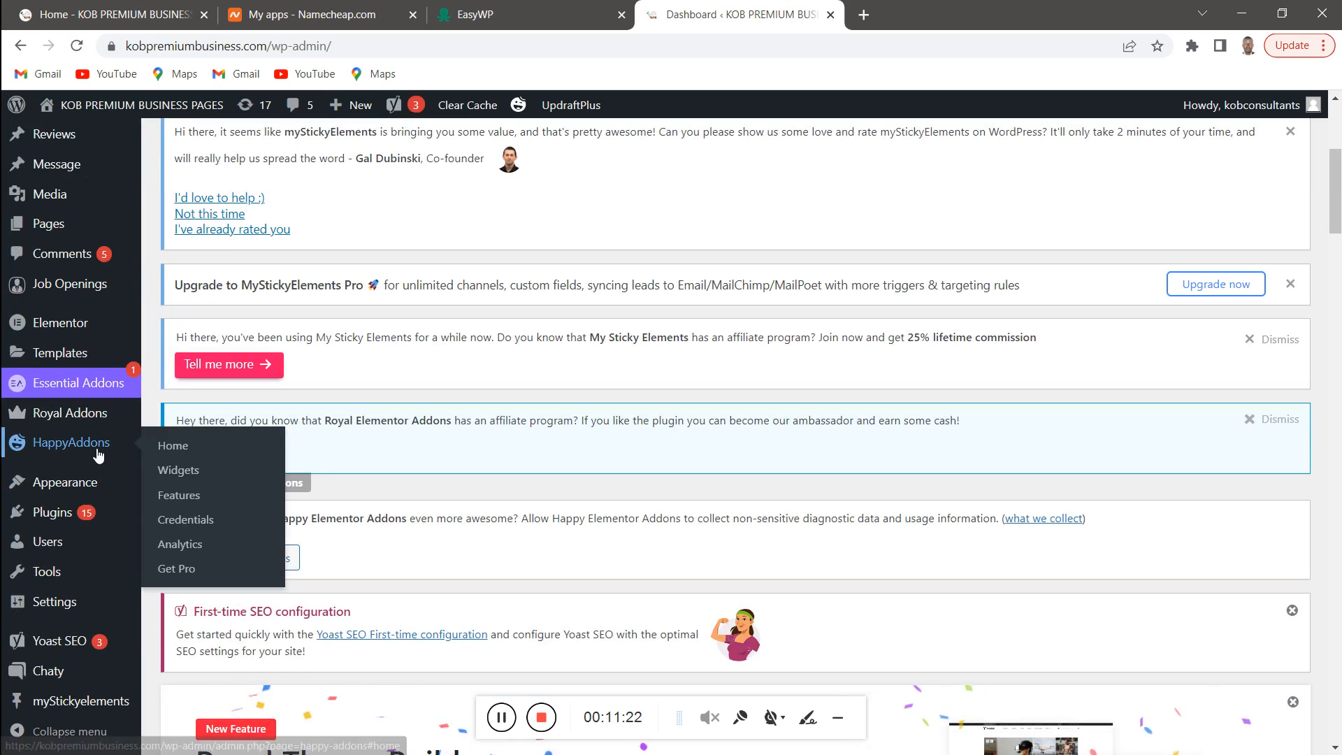
mouse_move(86, 510)
scroll(139, 514, "down", 1)
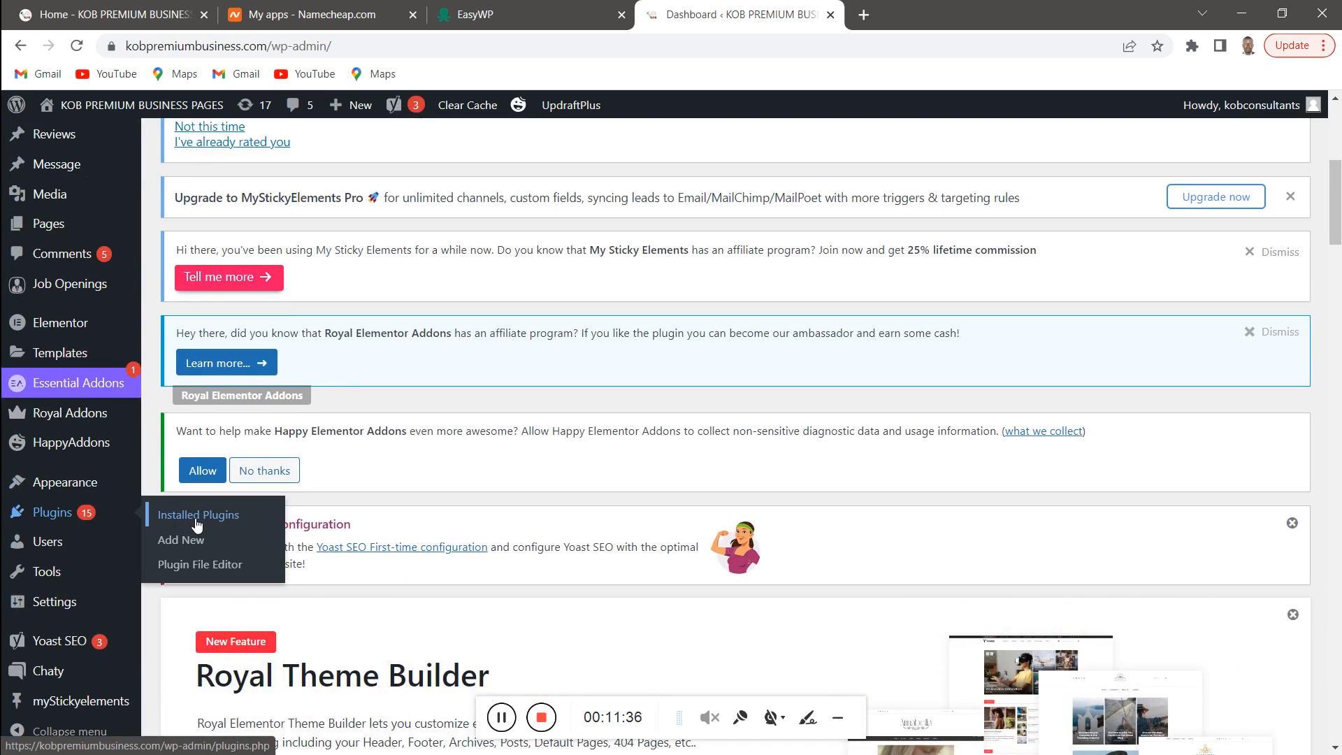
mouse_move(66, 543)
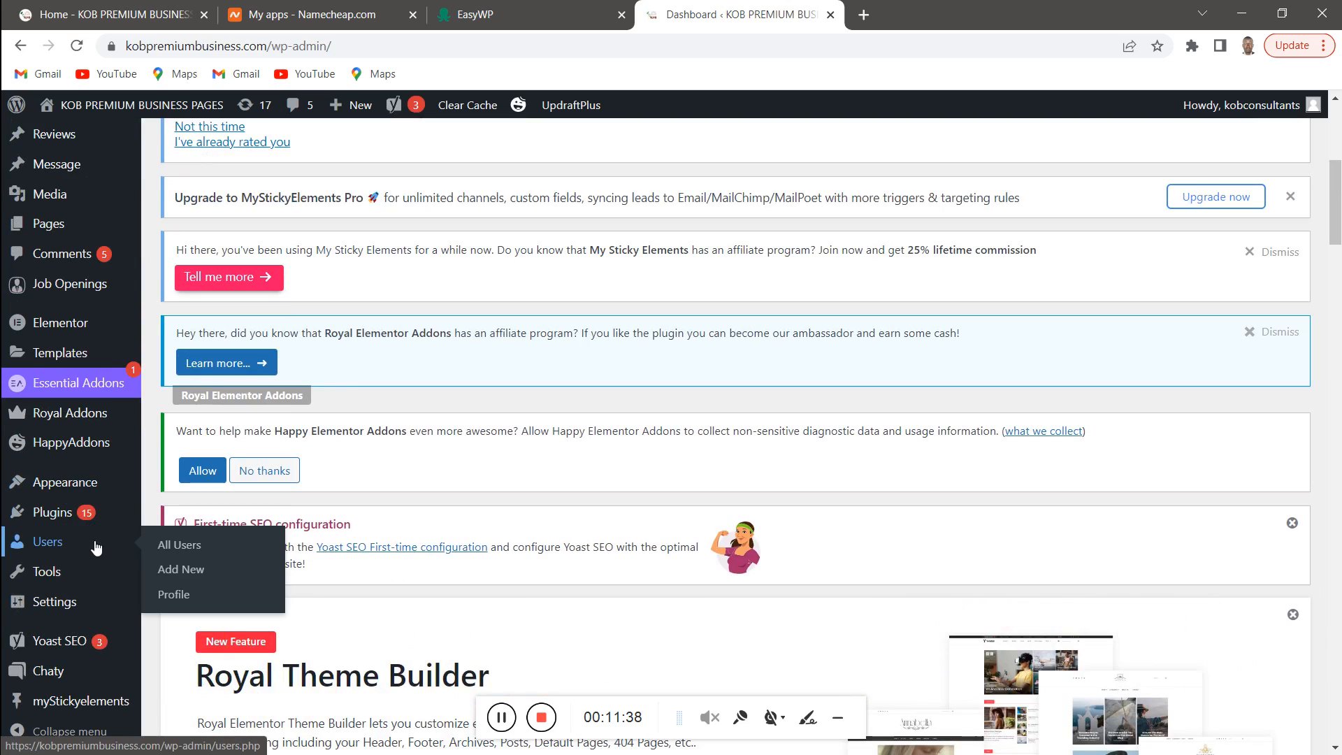
mouse_move(47, 520)
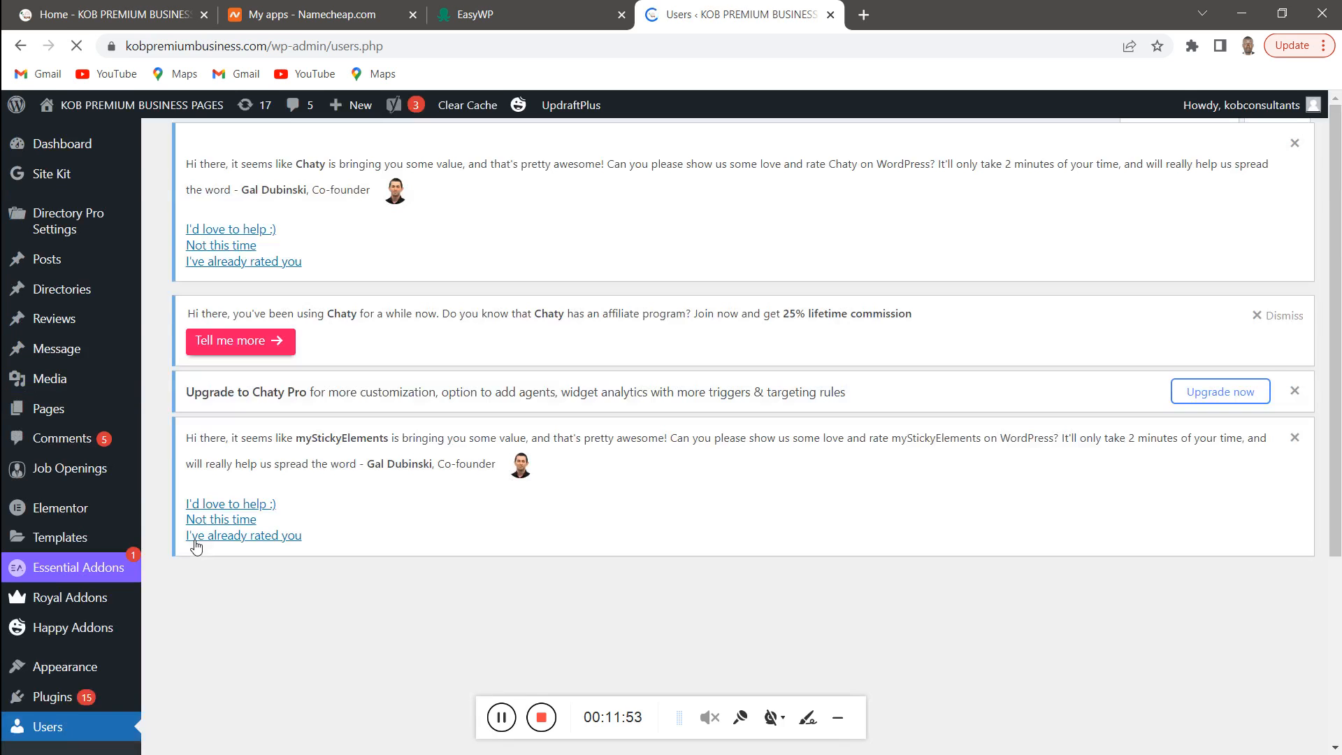
scroll(409, 580, "down", 15)
scroll(405, 570, "down", 2)
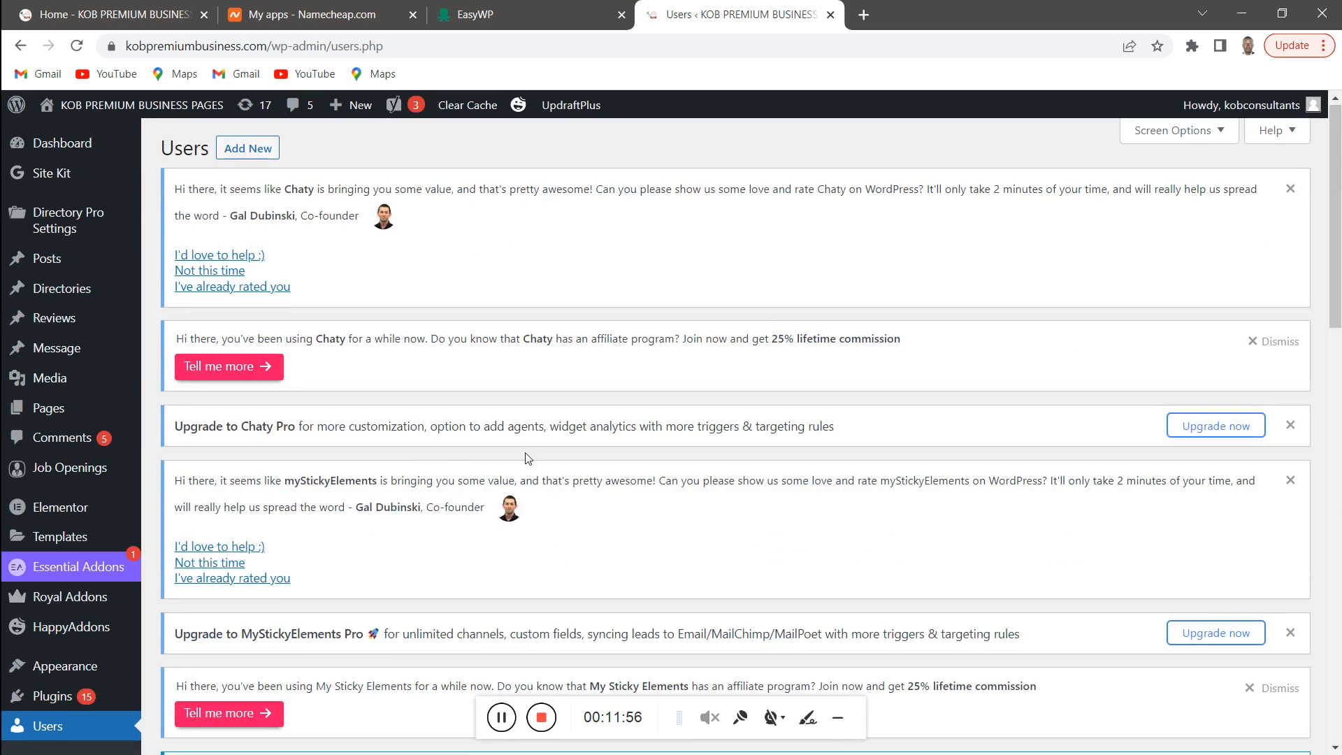
scroll(637, 472, "down", 10)
scroll(637, 471, "down", 8)
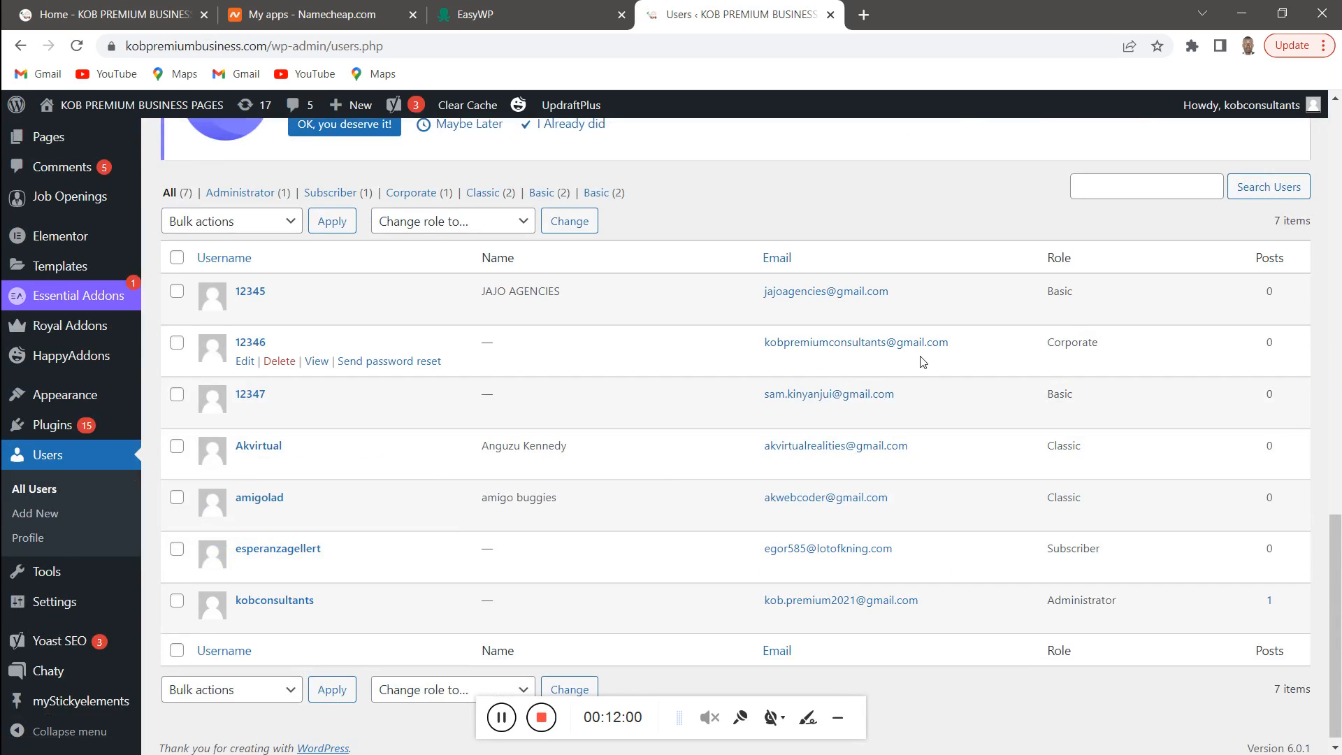
scroll(790, 357, "down", 1)
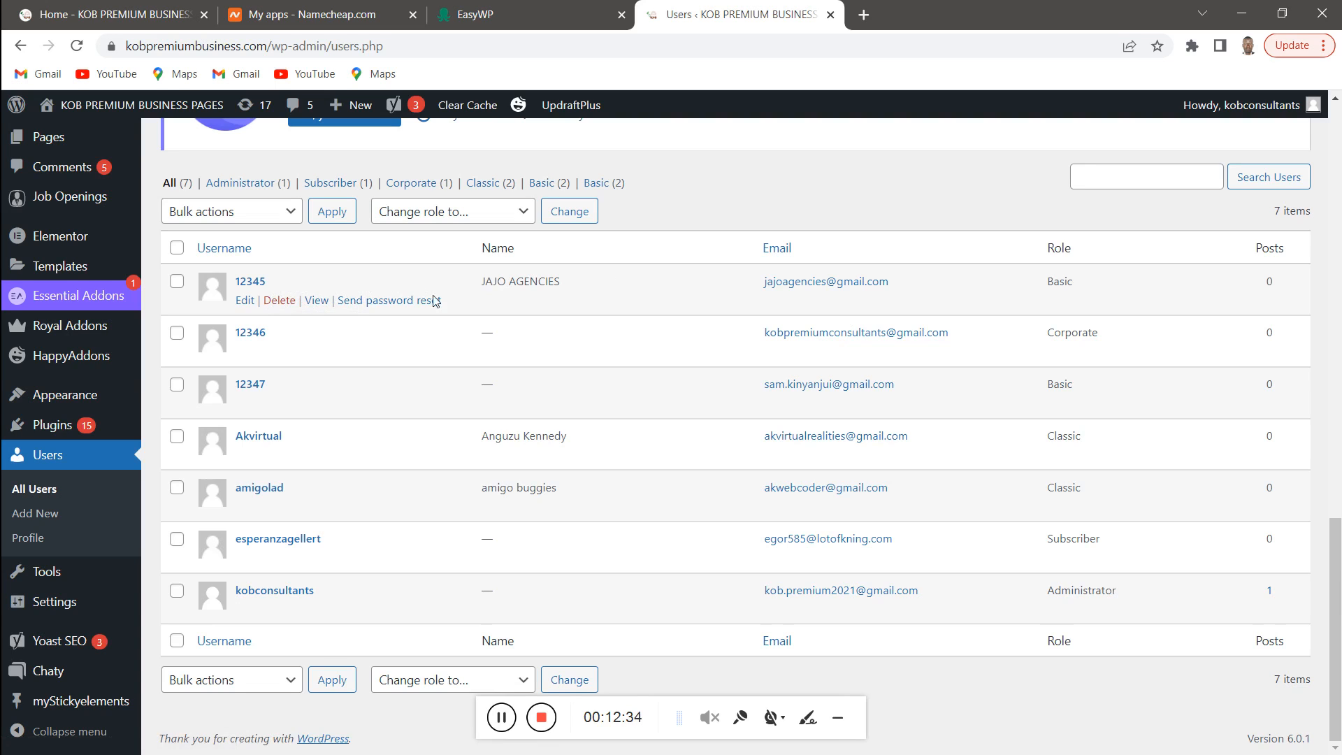
Open the JAJO AGENCIES user for editing and examine the profile's name, contact, biographical, account management and Yoast SEO fields
left_click(248, 302)
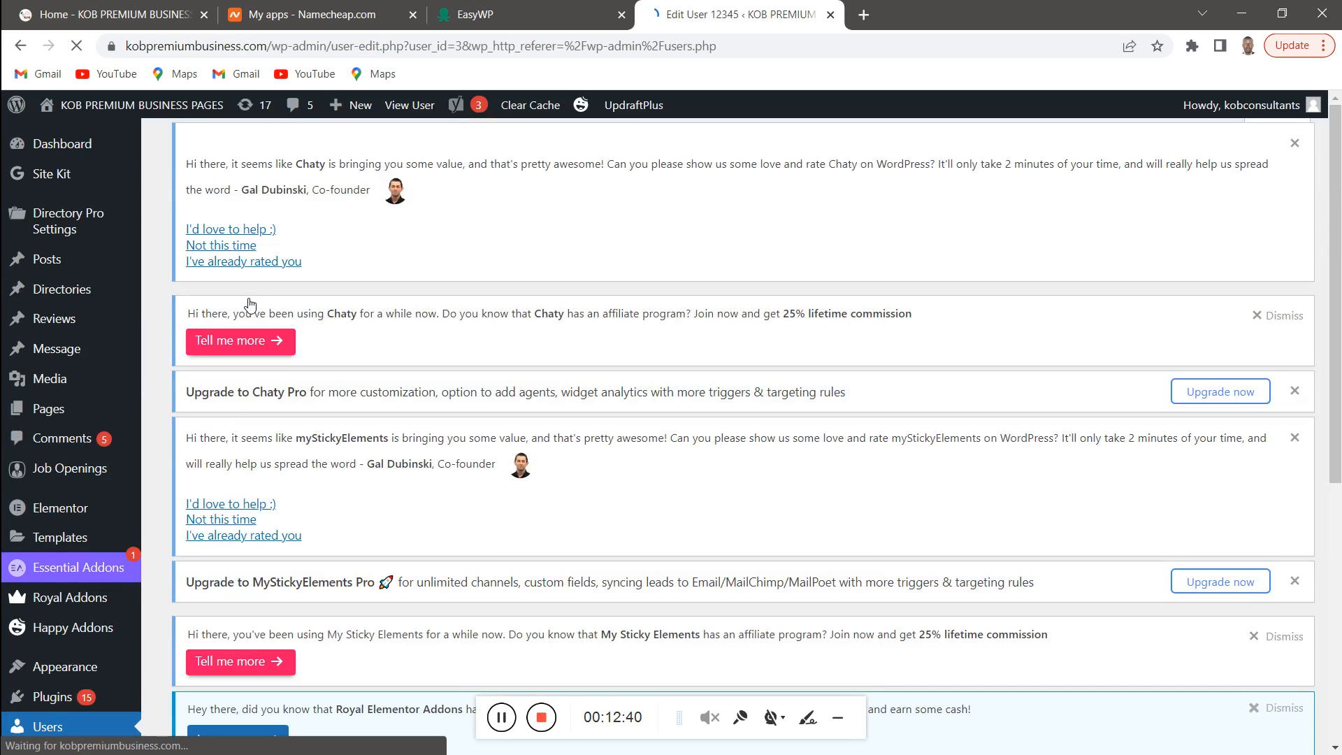
scroll(361, 373, "down", 7)
scroll(357, 372, "down", 15)
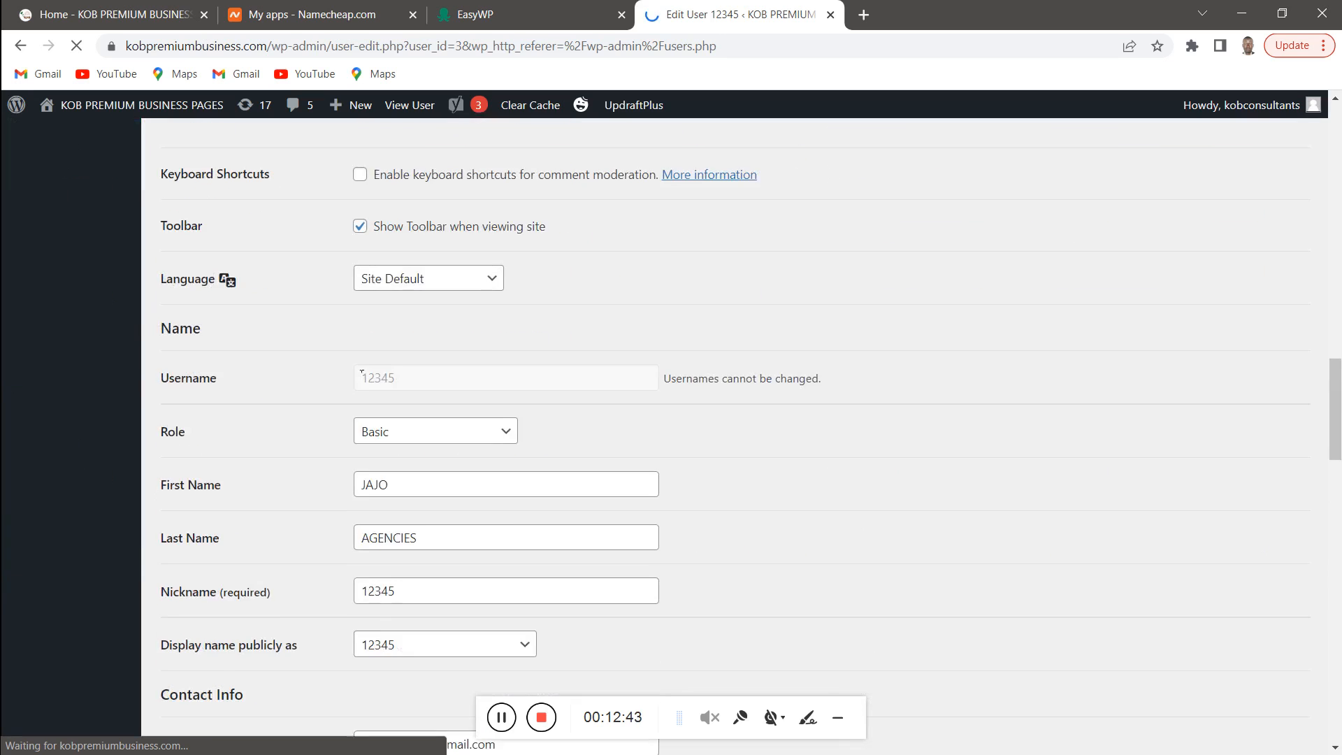
scroll(355, 368, "down", 18)
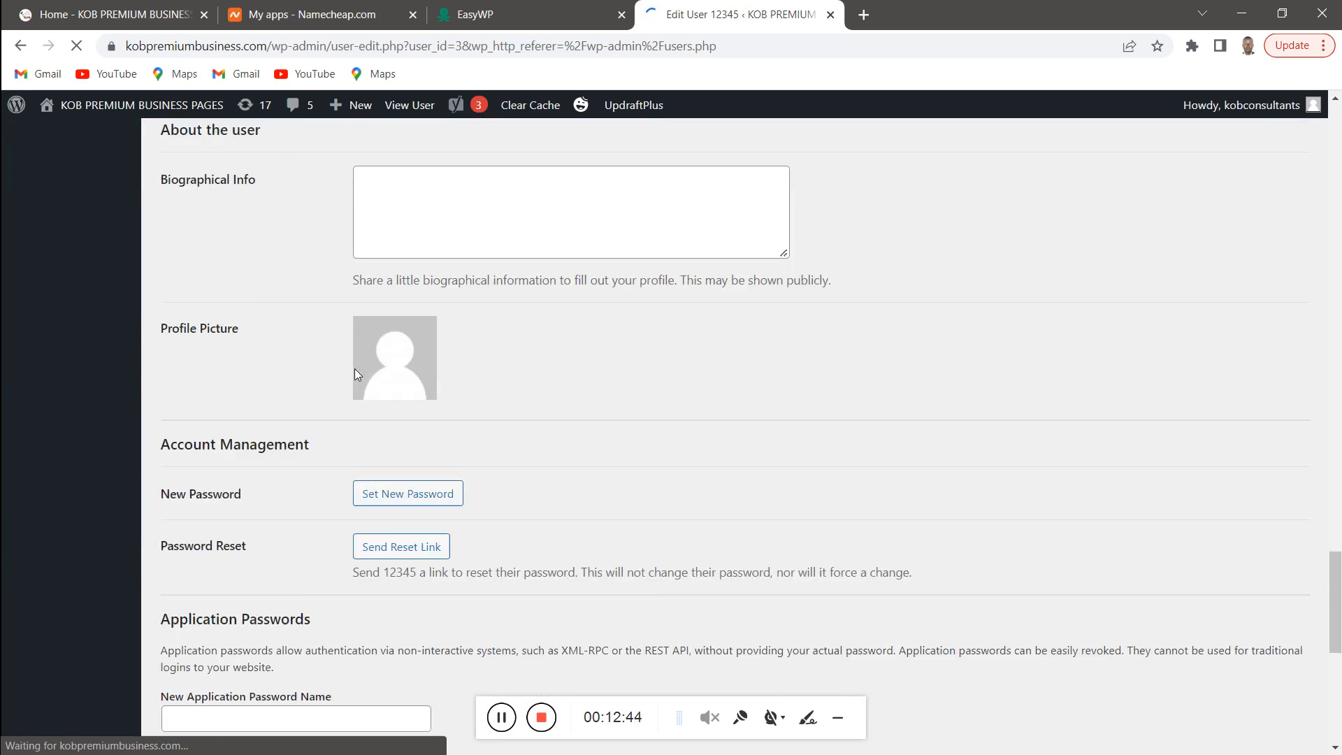
scroll(355, 367, "up", 4)
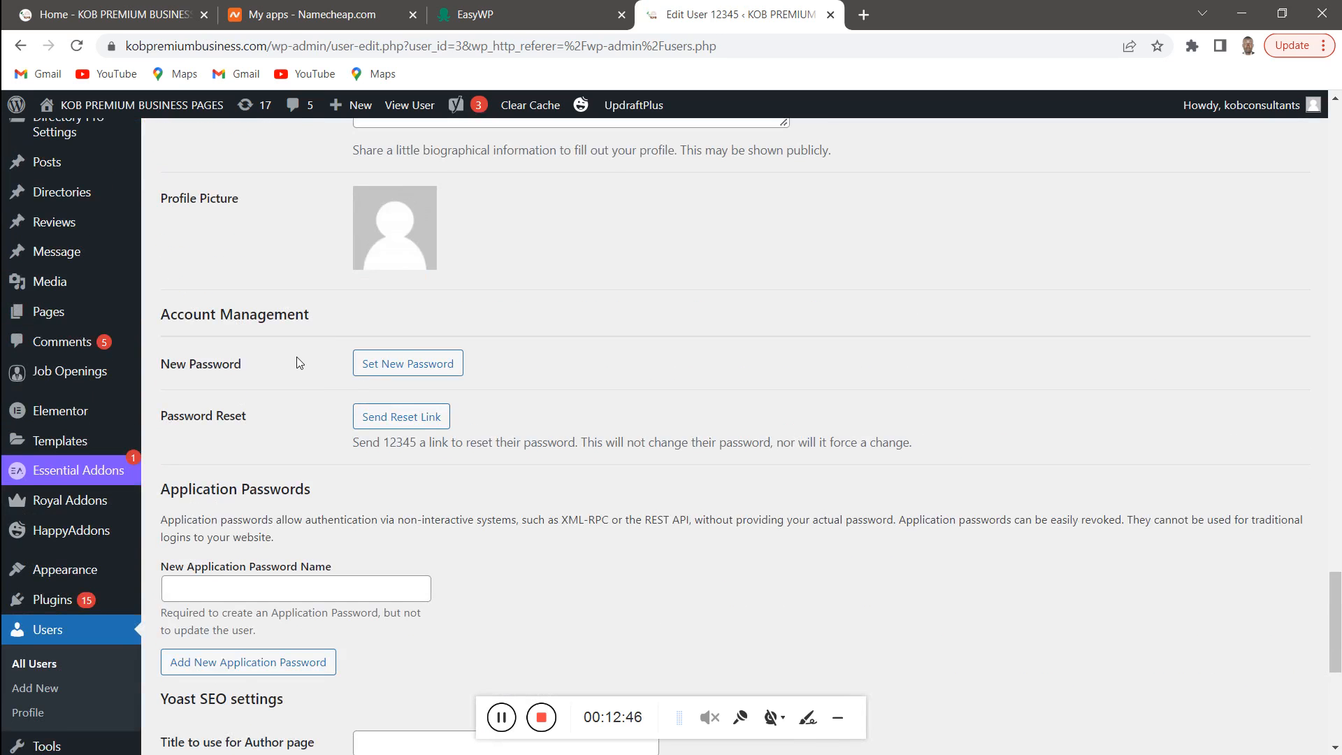
scroll(420, 417, "up", 3)
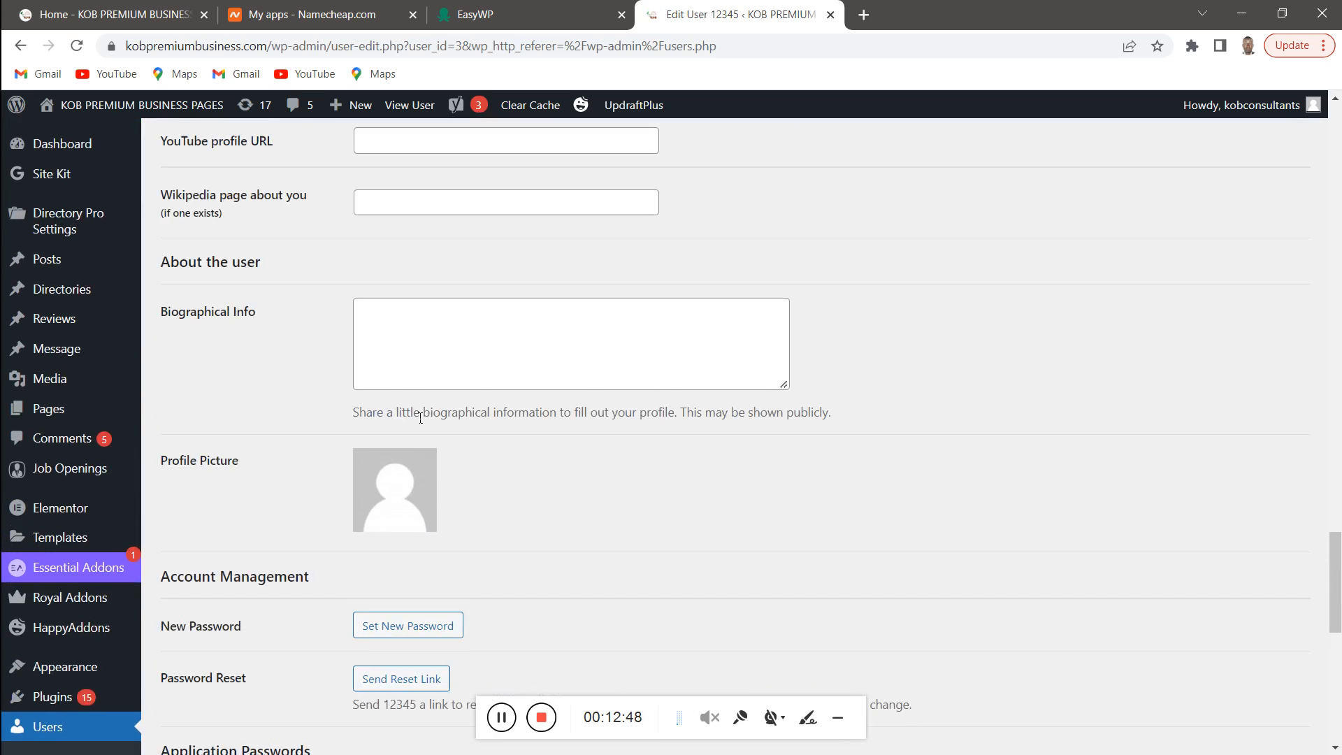
scroll(416, 503, "down", 10)
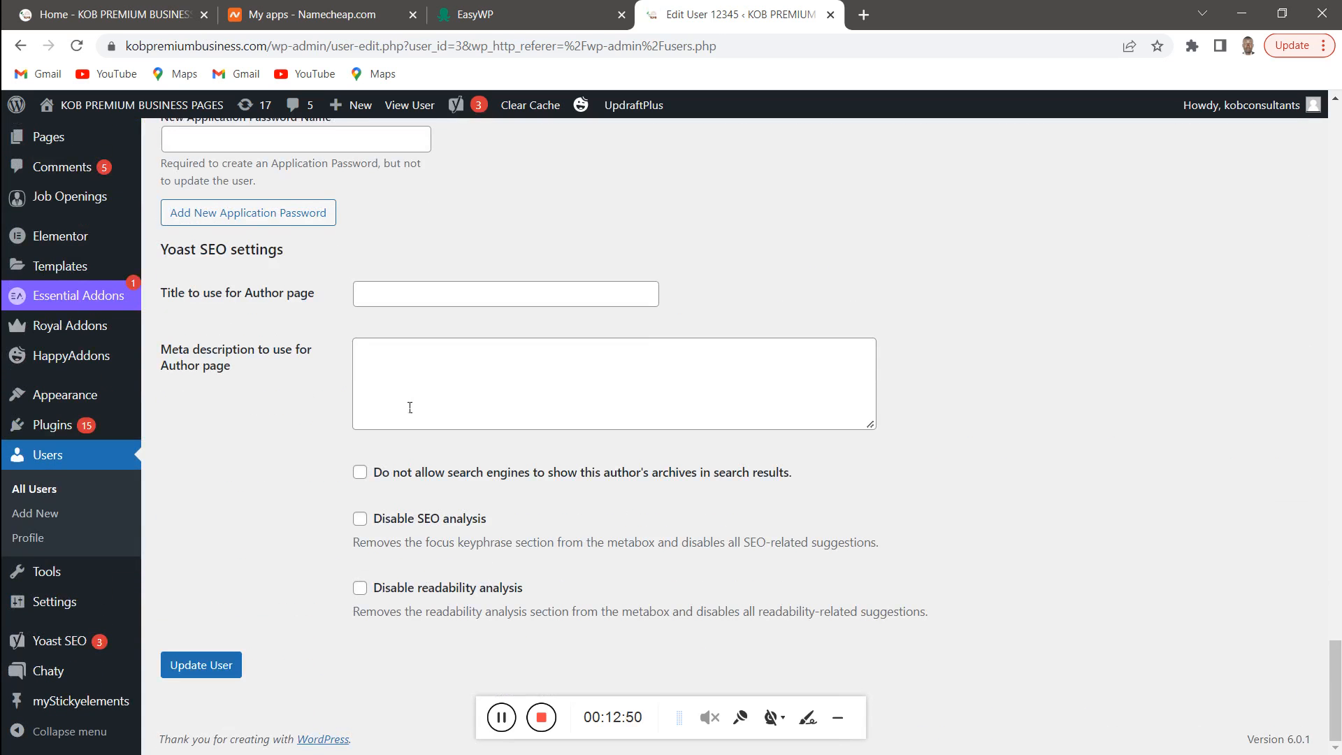
scroll(409, 407, "up", 18)
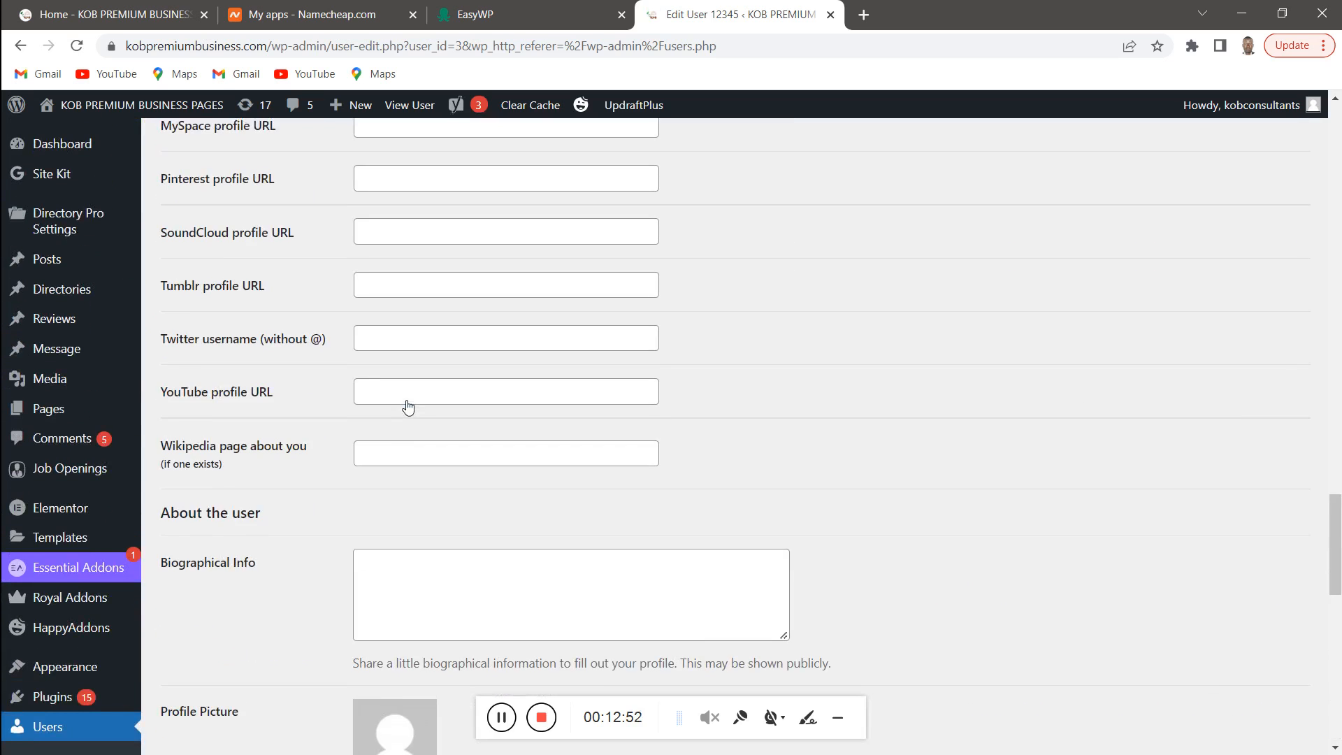
scroll(409, 407, "up", 15)
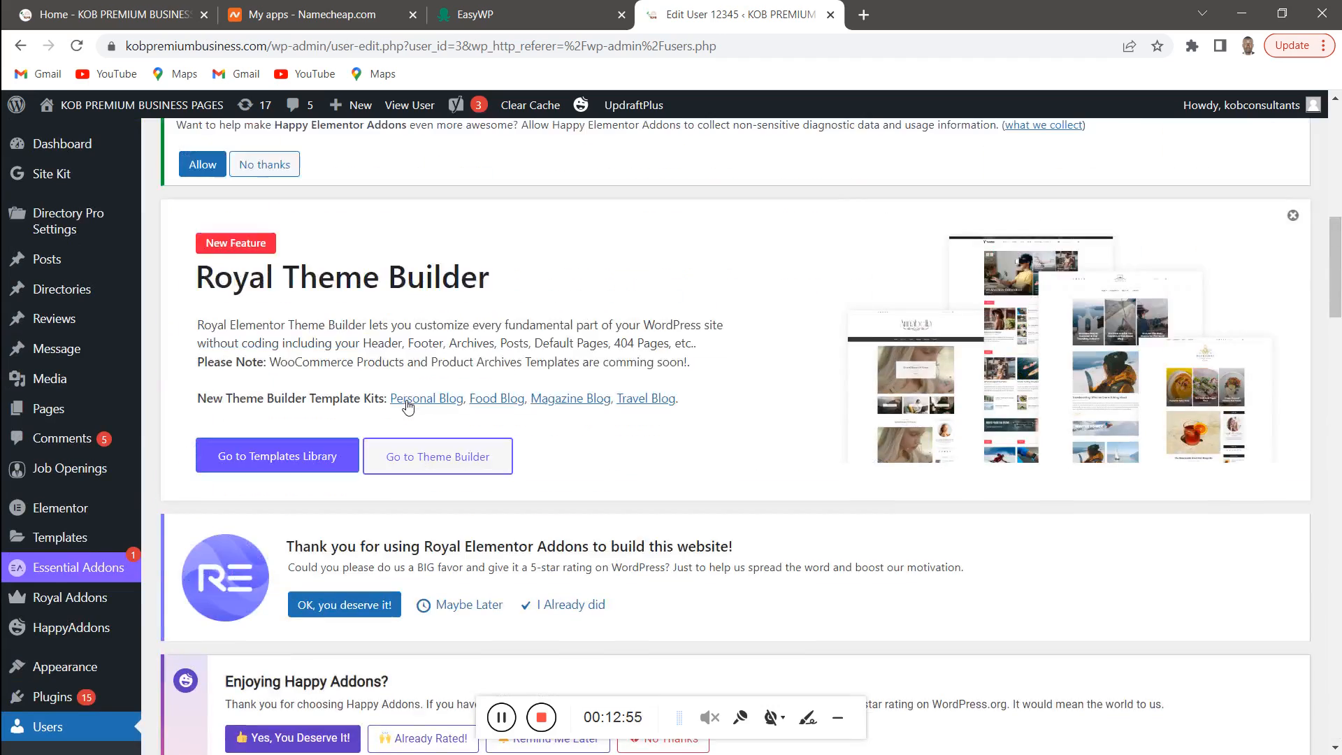
scroll(409, 407, "up", 8)
scroll(406, 406, "down", 10)
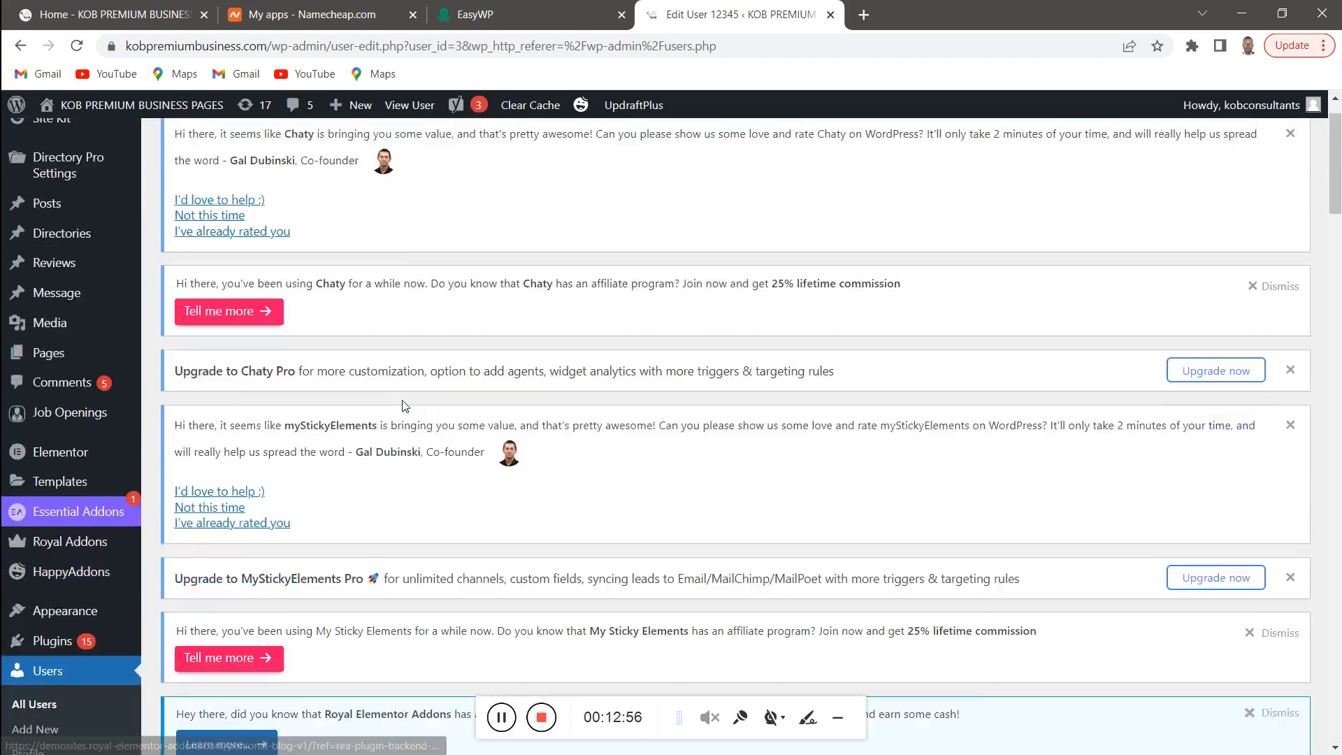
scroll(404, 406, "down", 15)
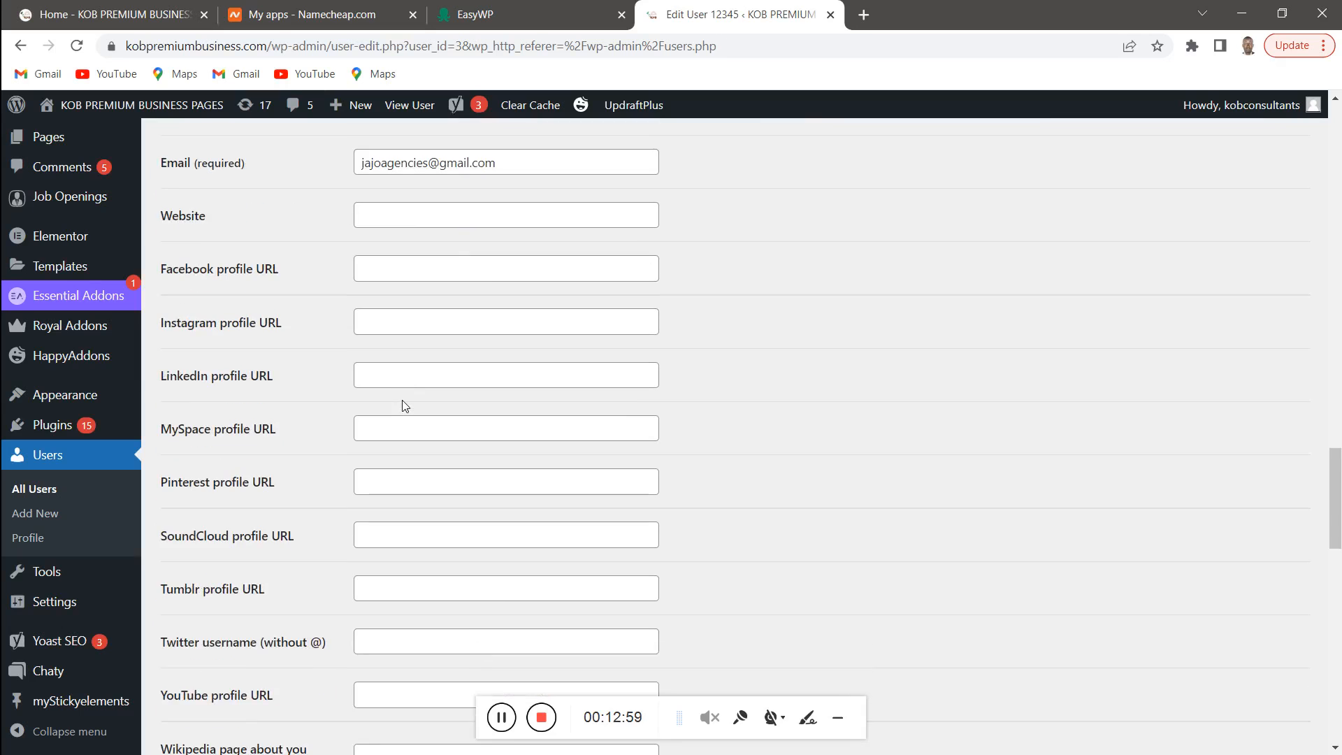
scroll(403, 405, "down", 3)
scroll(501, 493, "down", 2)
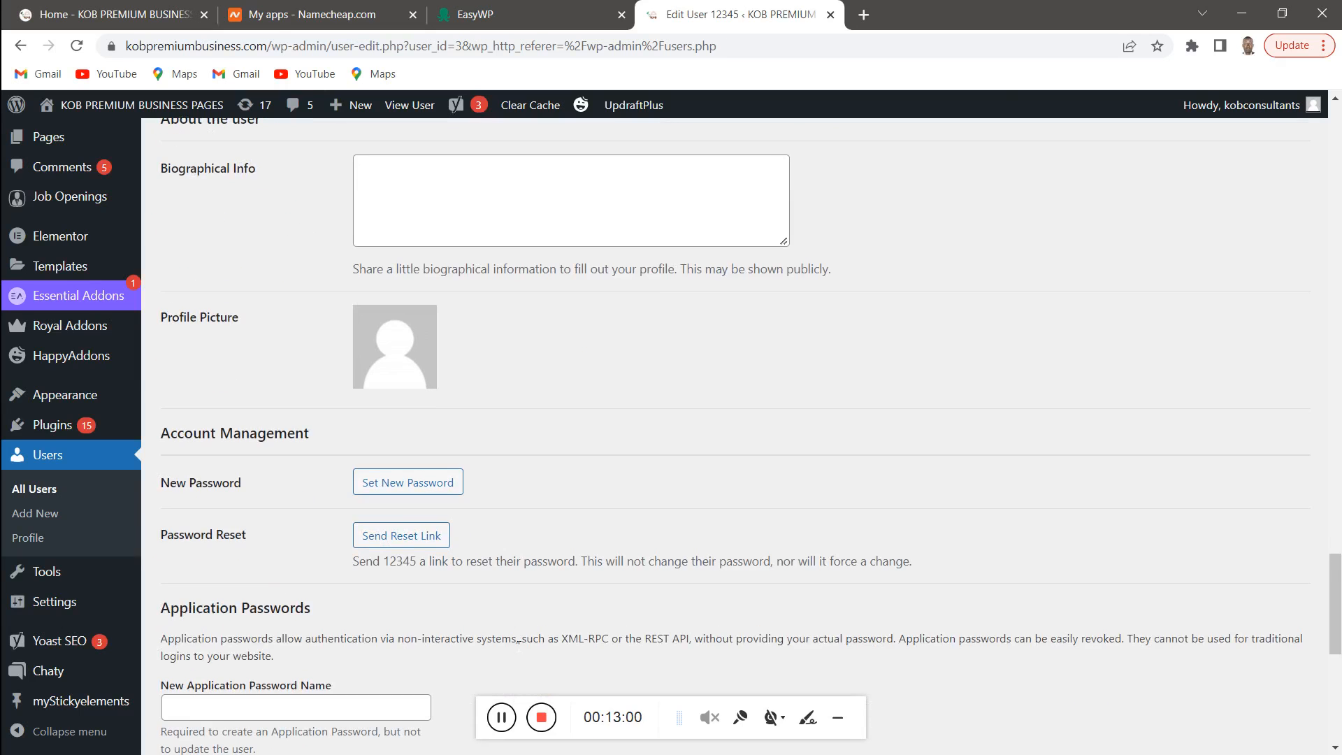
Set the JAJO AGENCIES user's role to Ultimate
scroll(336, 497, "up", 15)
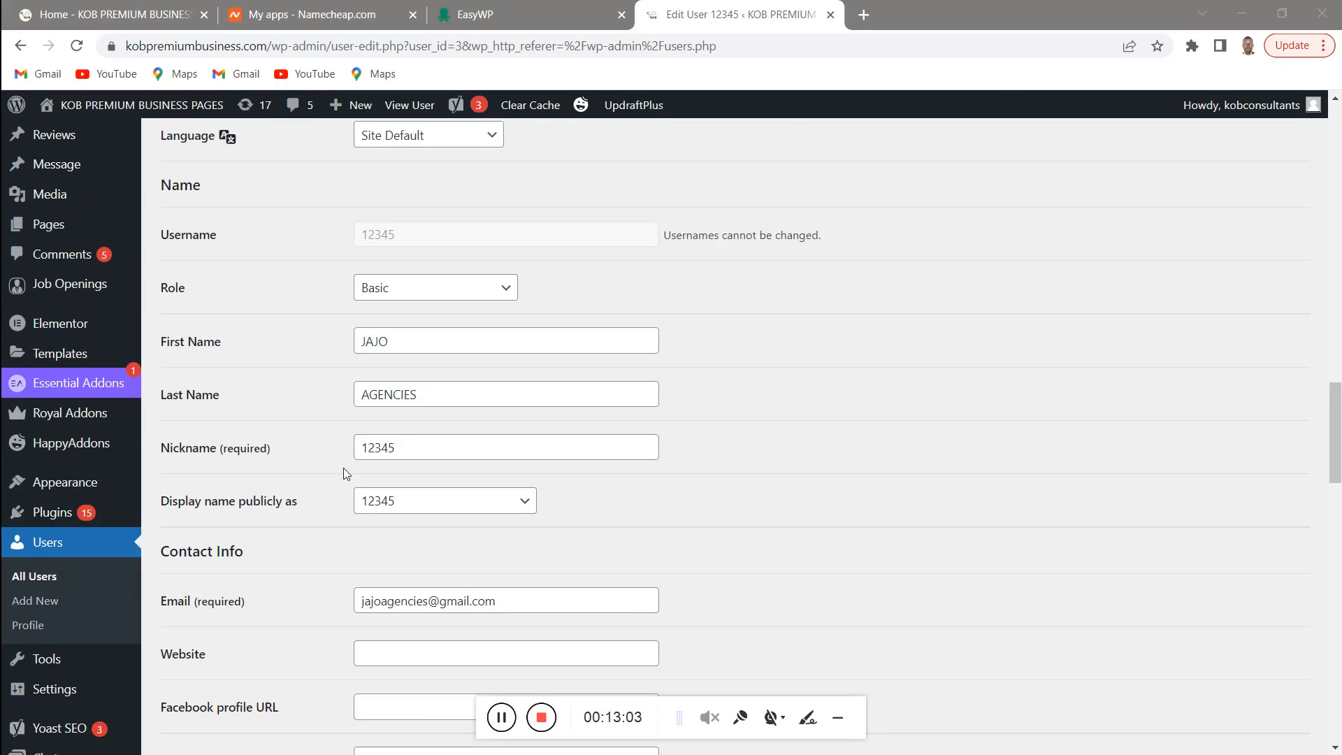
left_click(502, 288)
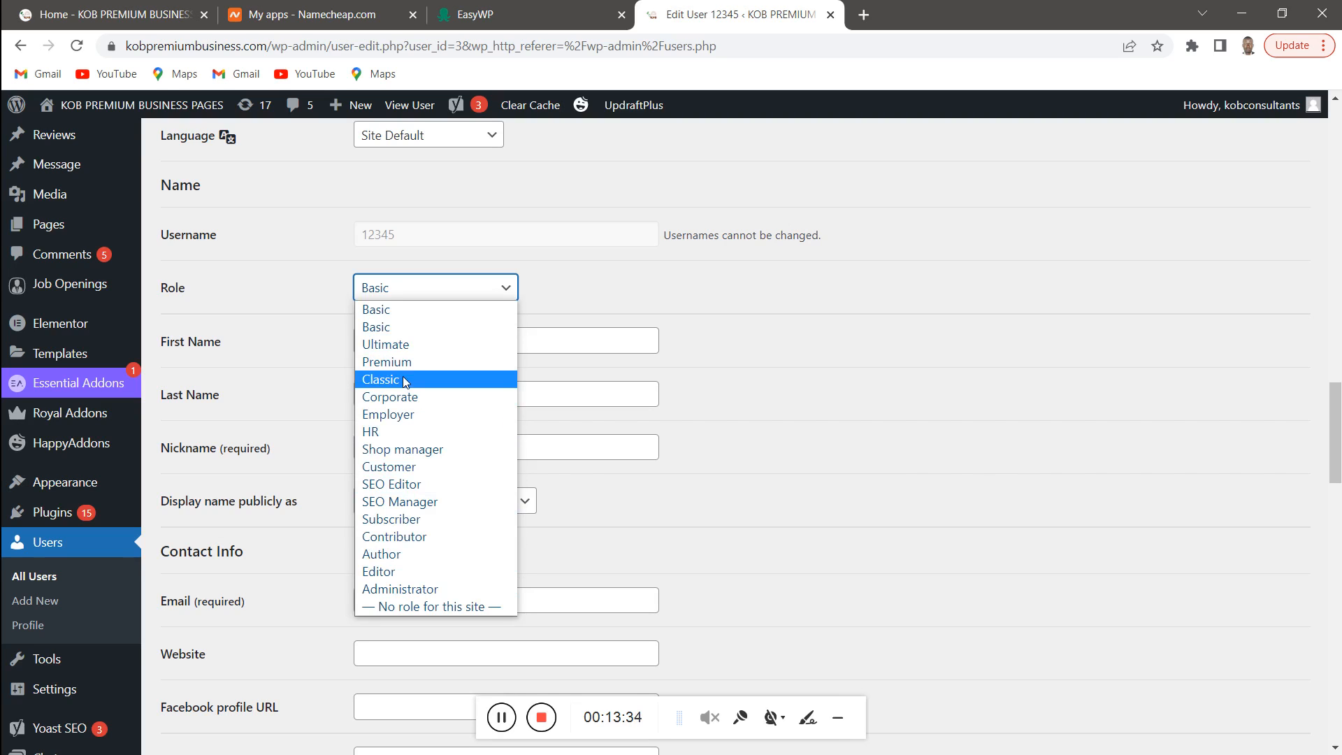
left_click(420, 347)
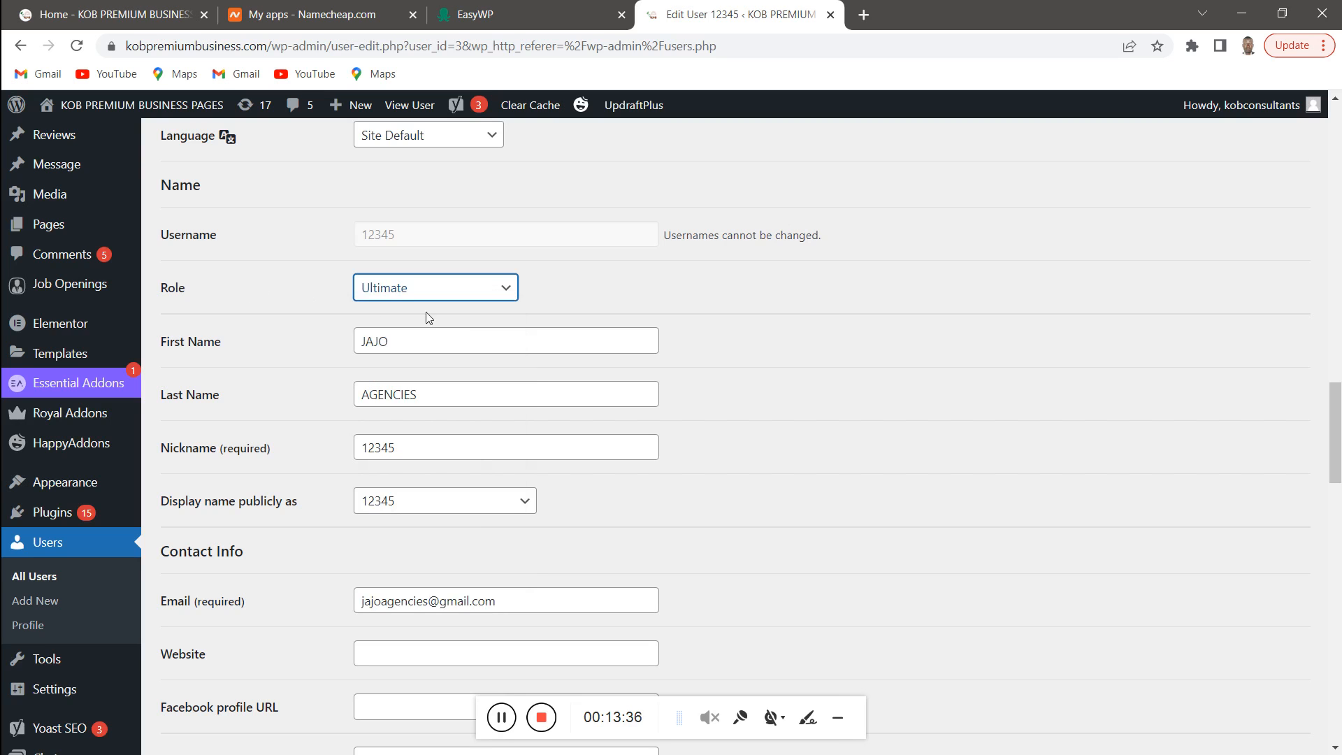
Look over the user's profile form again, from the Personal Options and Name sections to the Yoast SEO settings
scroll(455, 314, "down", 15)
scroll(461, 320, "down", 7)
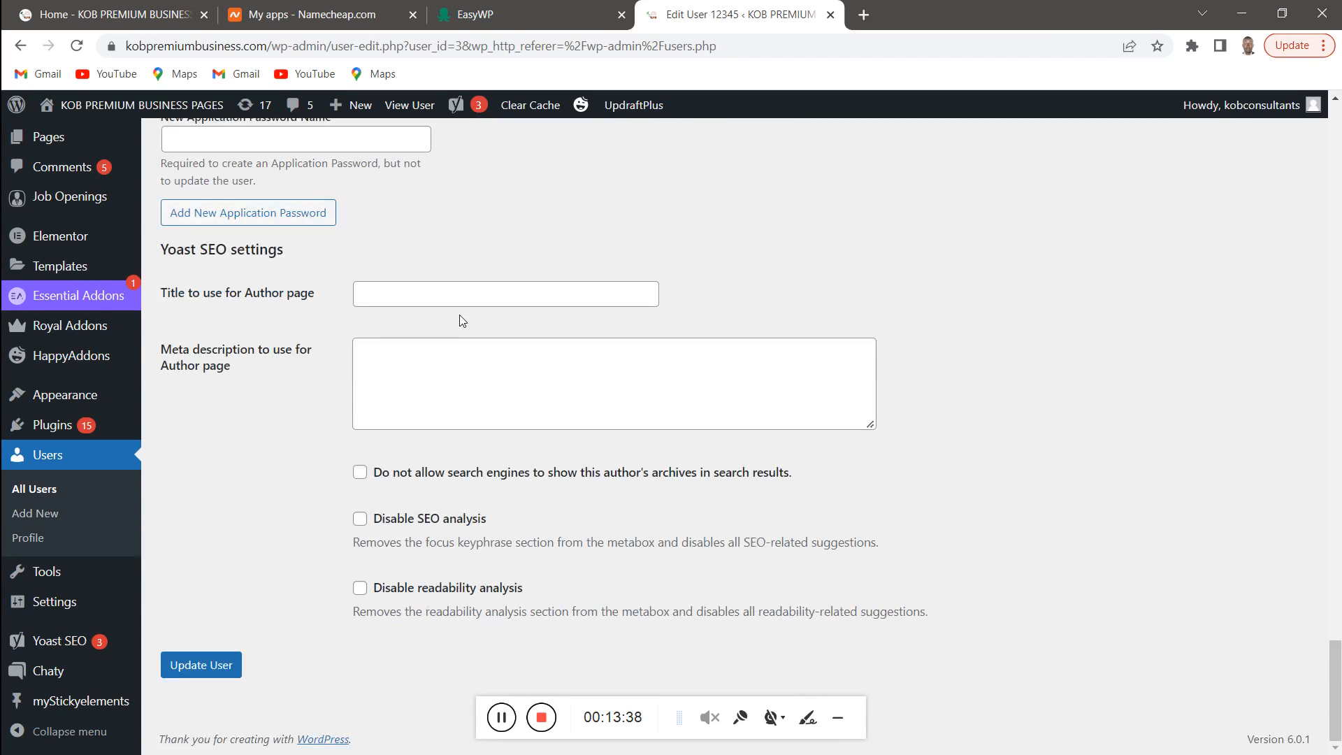
scroll(353, 325, "up", 10)
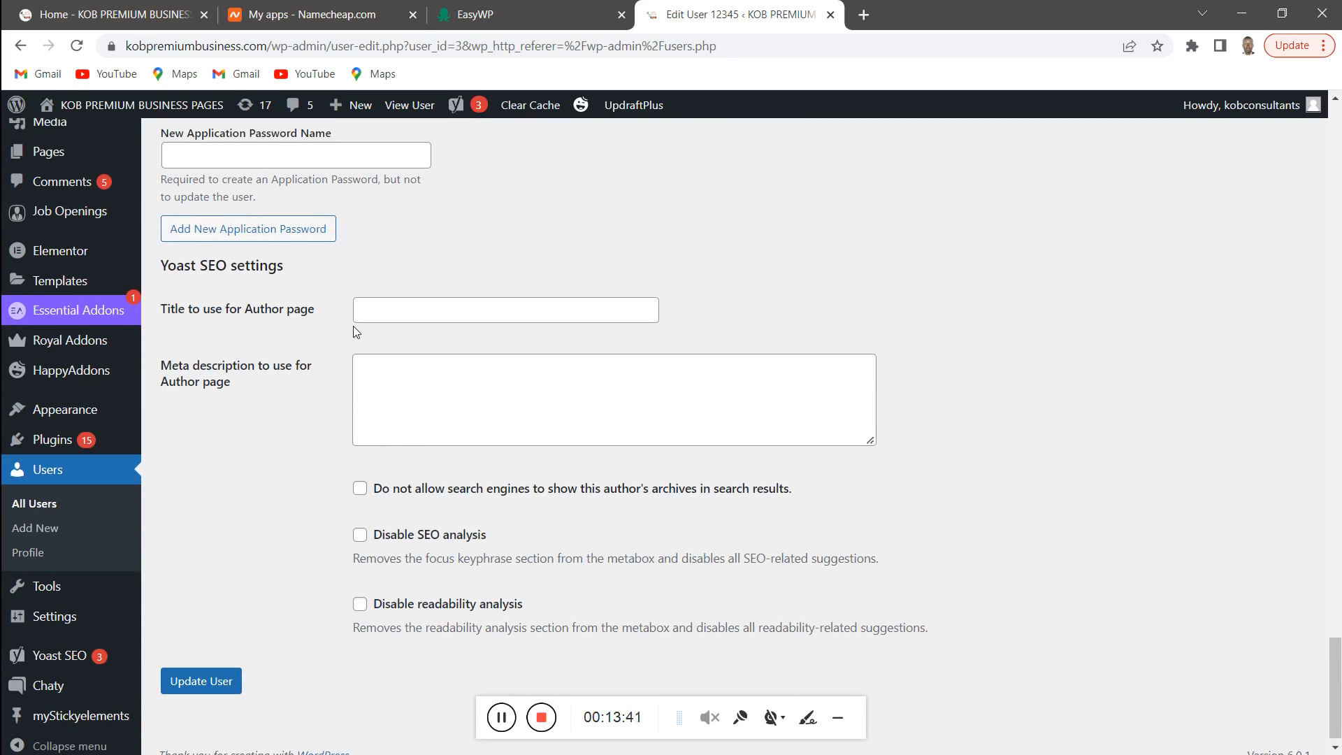
scroll(358, 332, "up", 12)
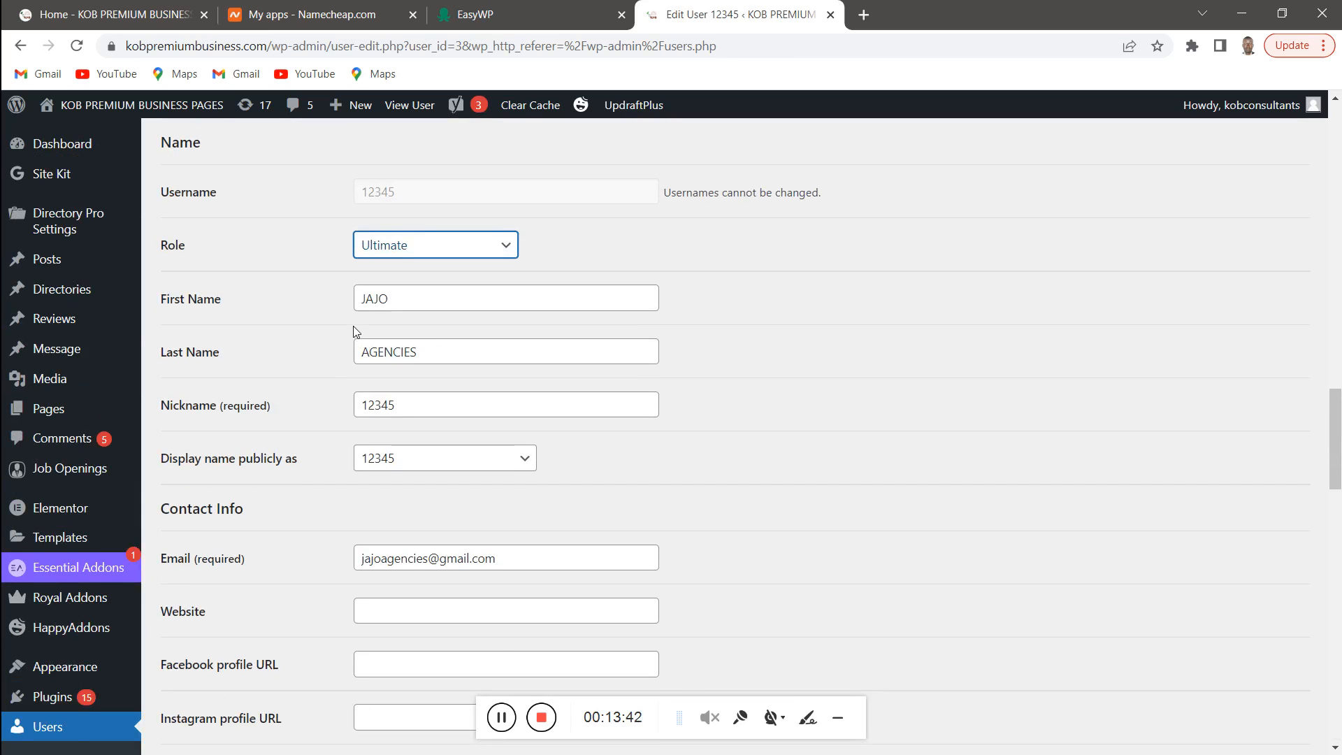
scroll(343, 332, "up", 6)
scroll(343, 332, "down", 5)
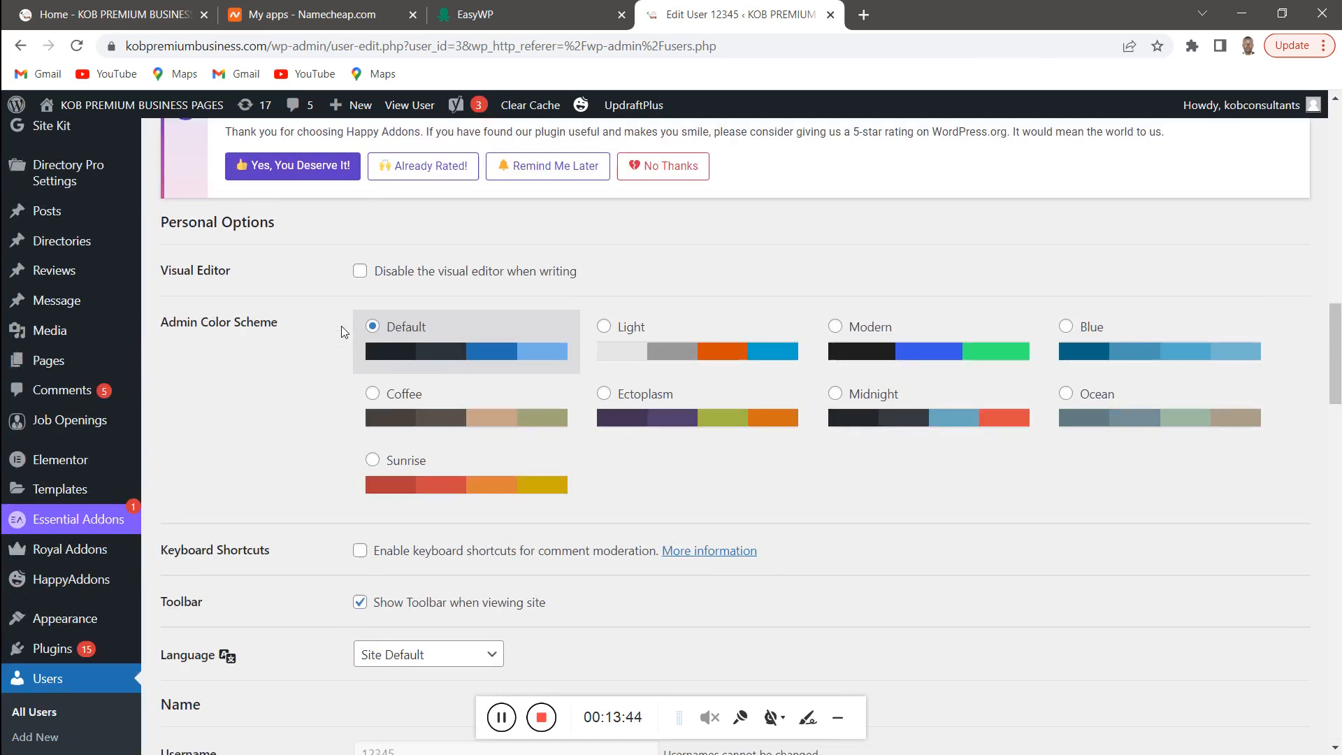
scroll(341, 326, "up", 18)
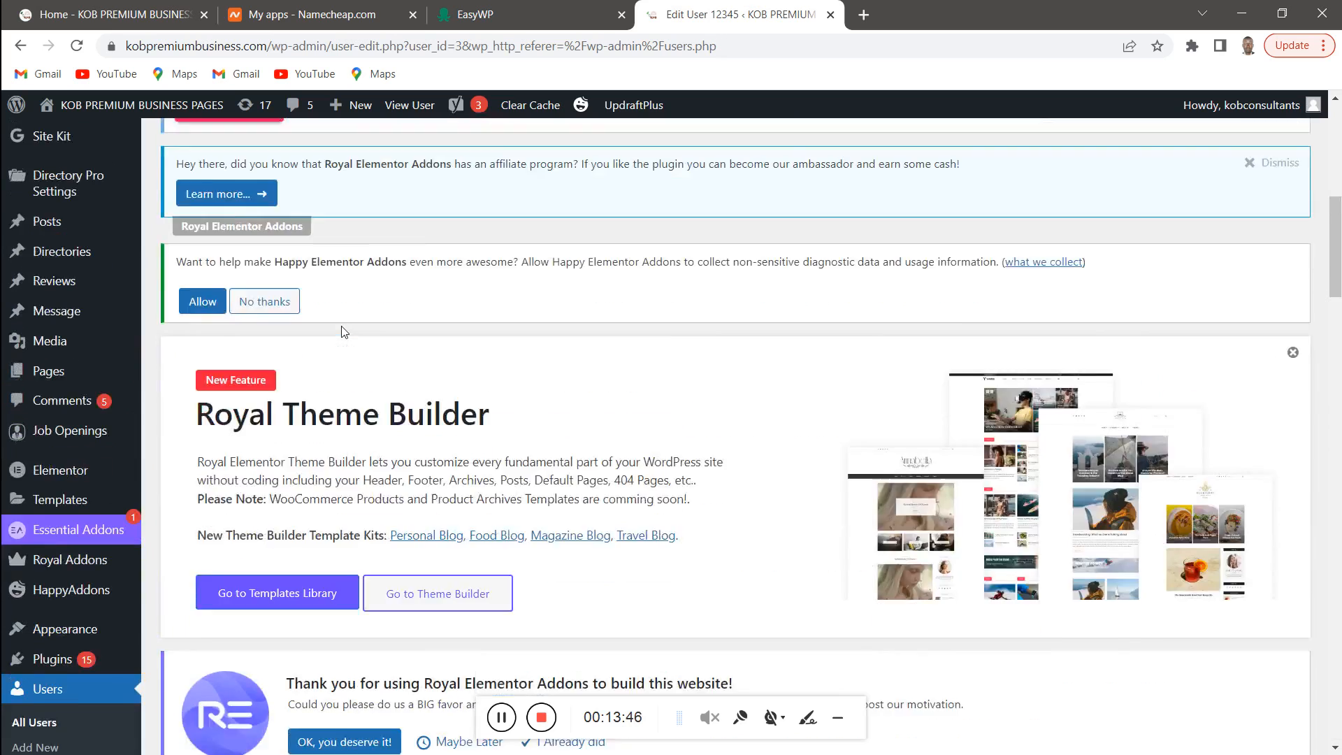
scroll(341, 326, "down", 14)
scroll(343, 332, "down", 8)
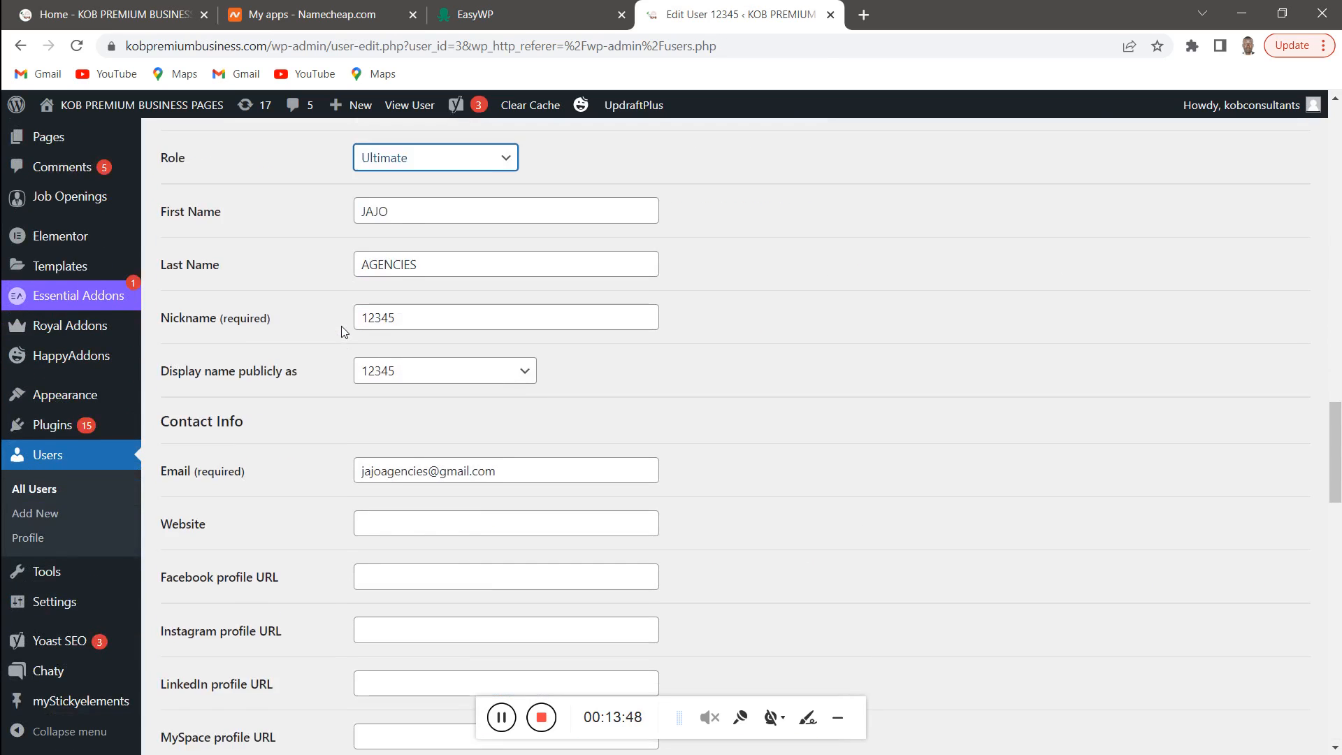
scroll(343, 334, "up", 3)
scroll(405, 346, "down", 1)
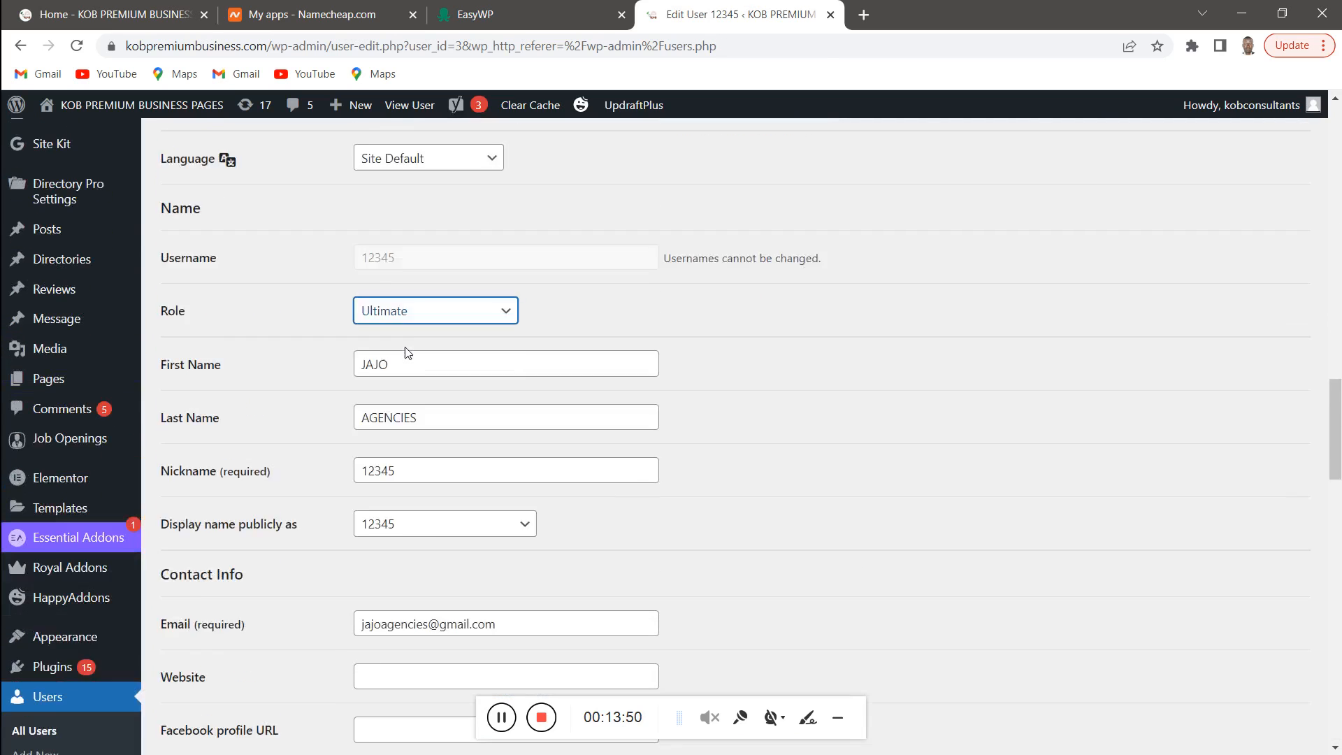
scroll(405, 347, "up", 3)
Update the JAJO AGENCIES user and check the reloaded profile page for the outcome
scroll(535, 503, "down", 20)
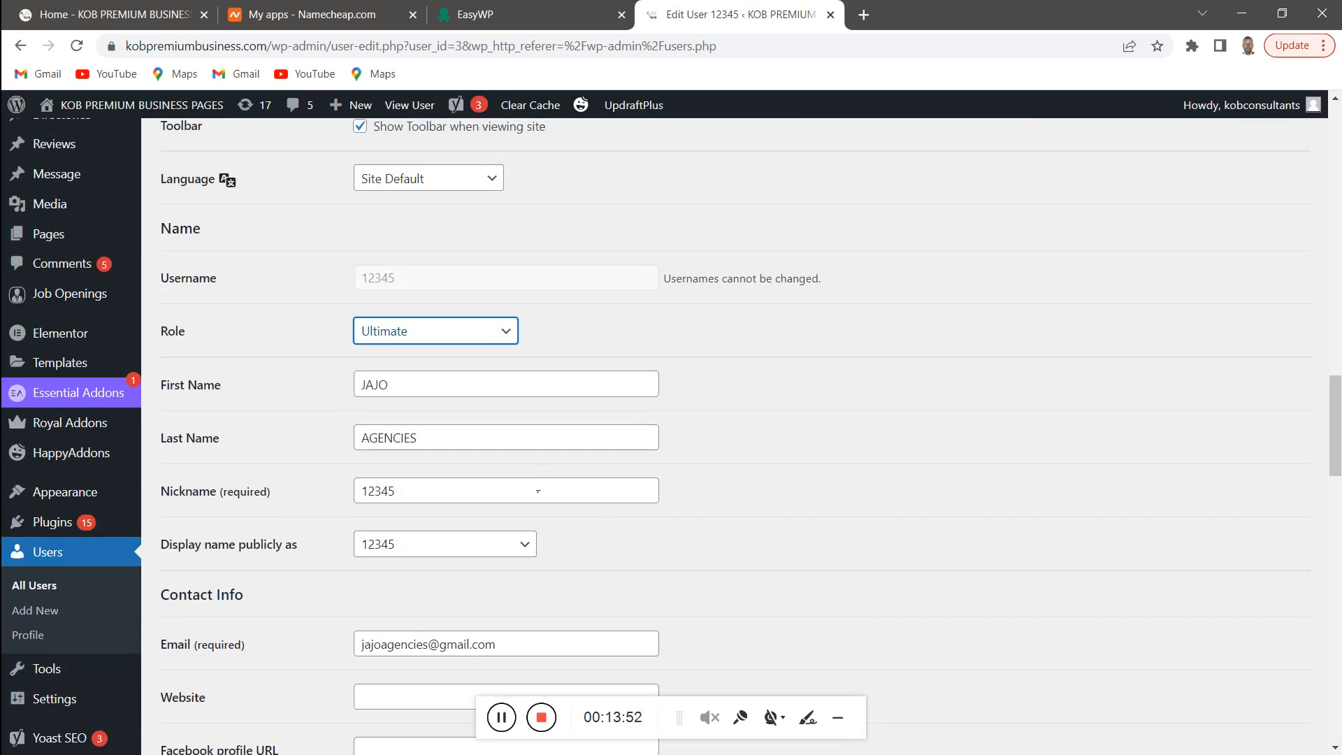
scroll(527, 491, "down", 4)
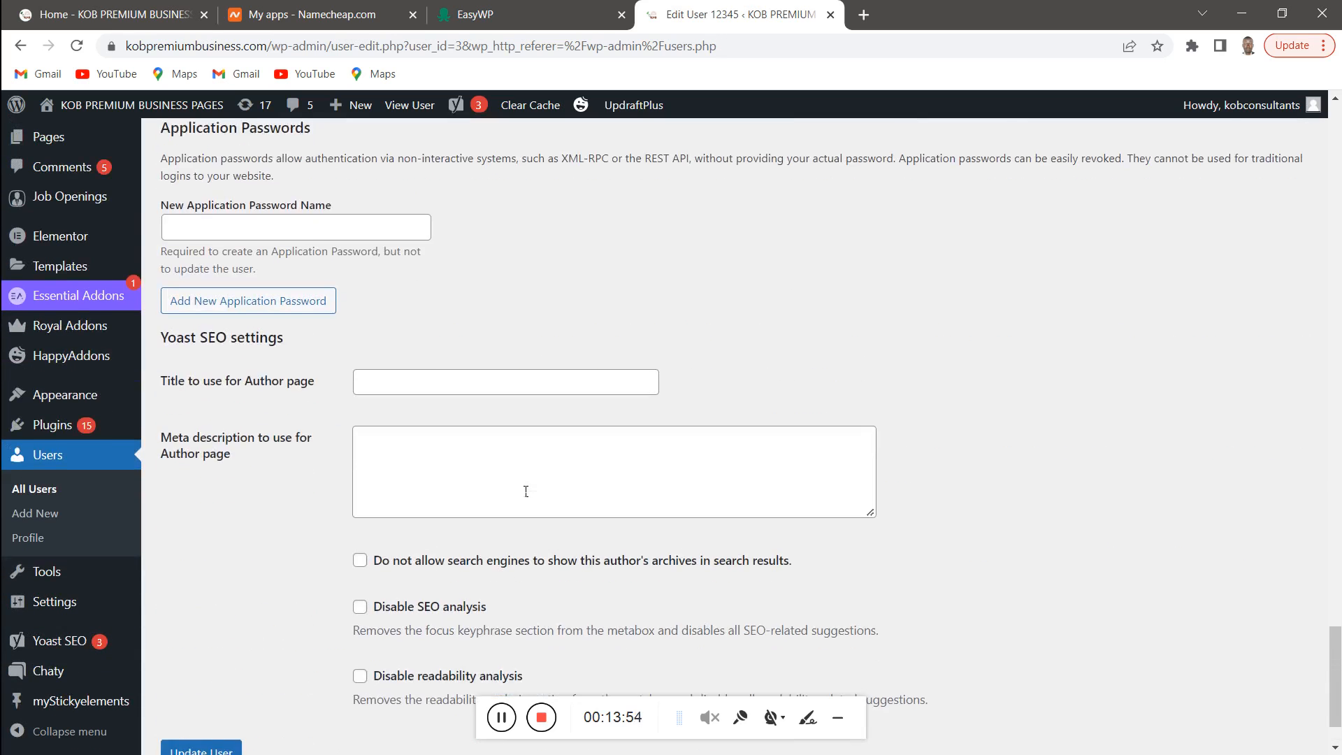
left_click(201, 665)
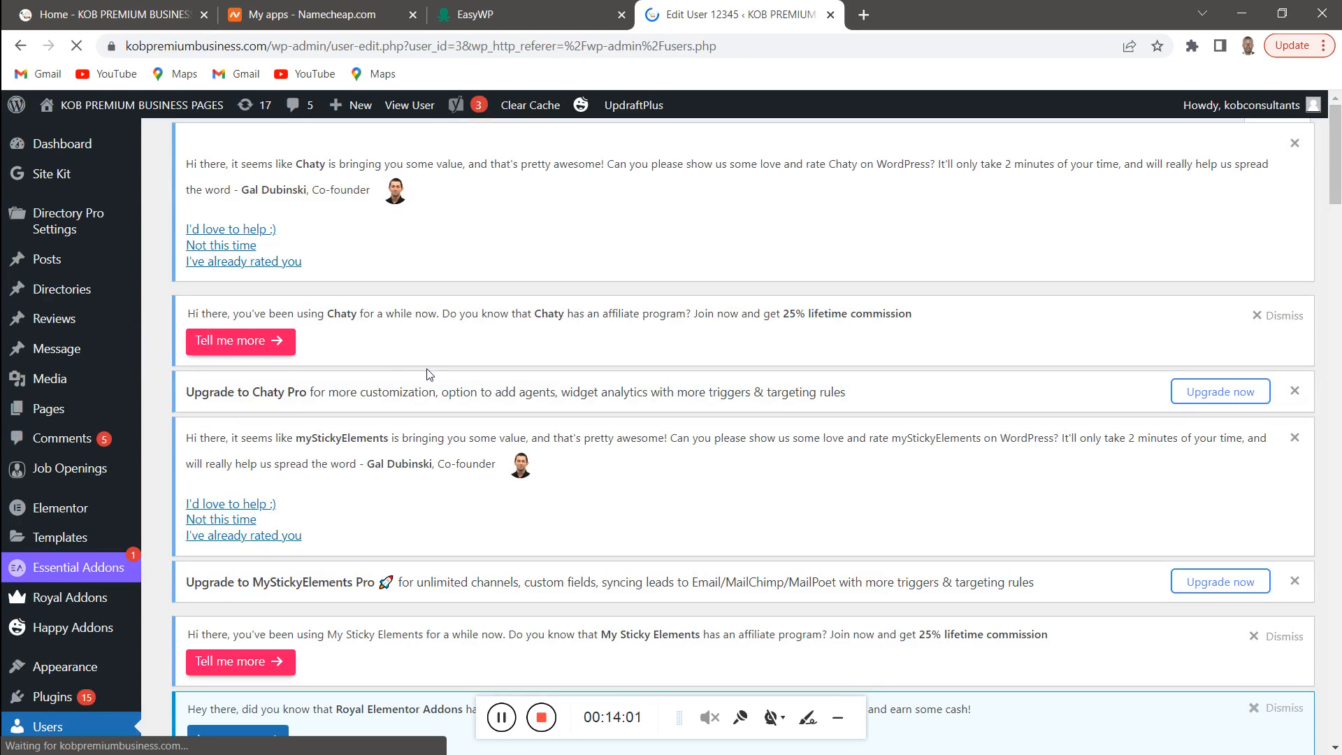
scroll(433, 372, "down", 12)
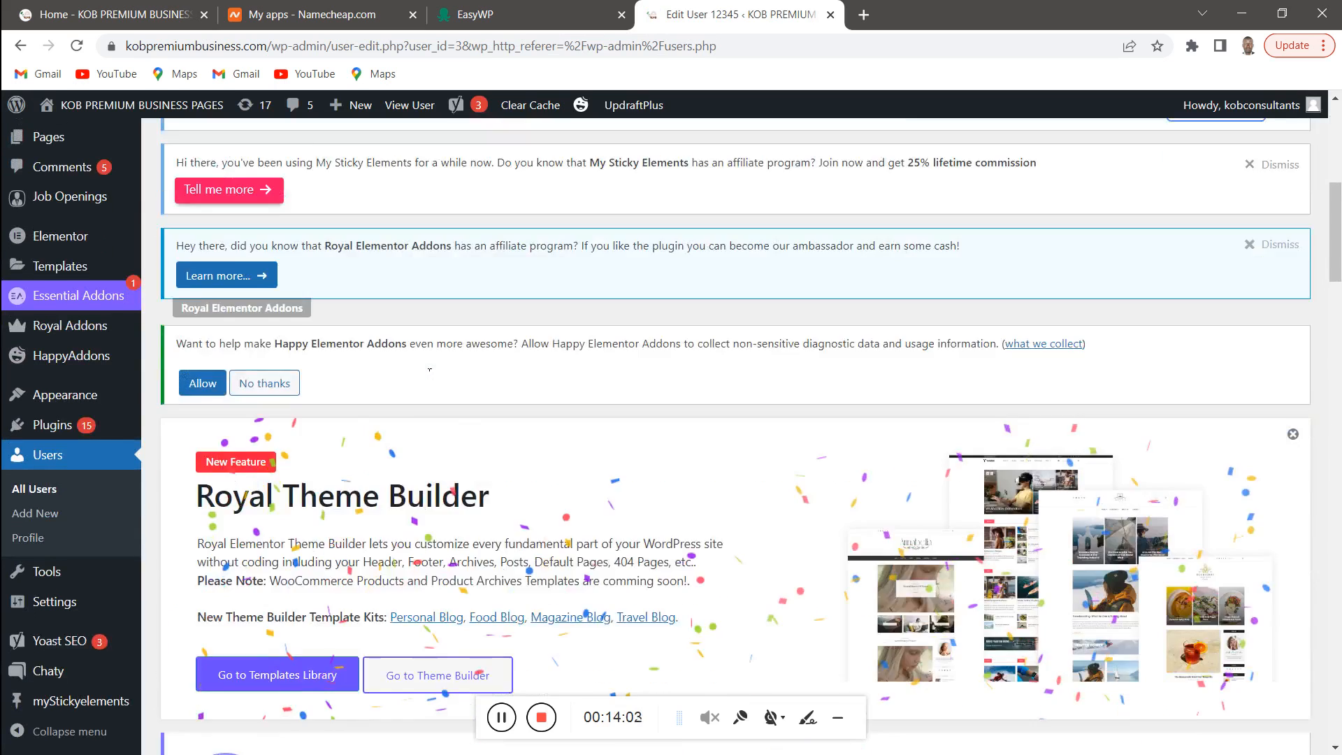
scroll(429, 371, "down", 8)
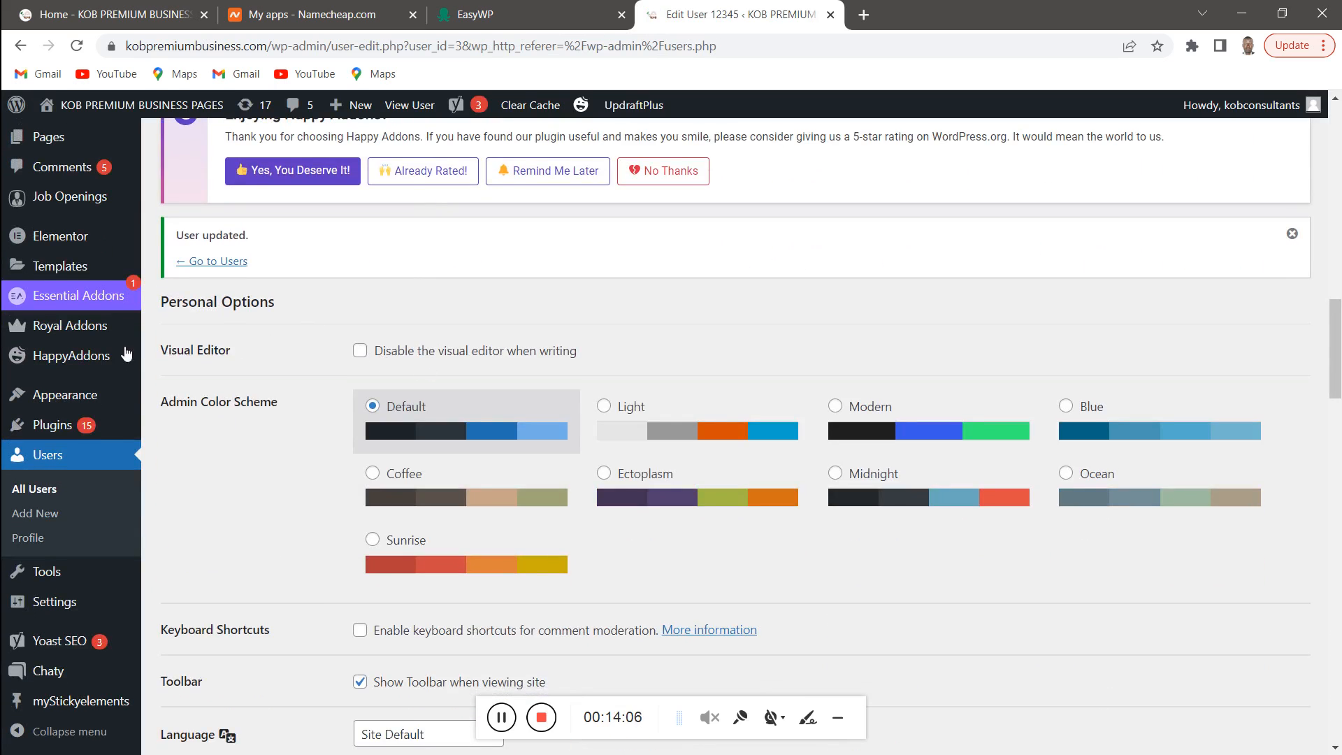
scroll(125, 354, "up", 4)
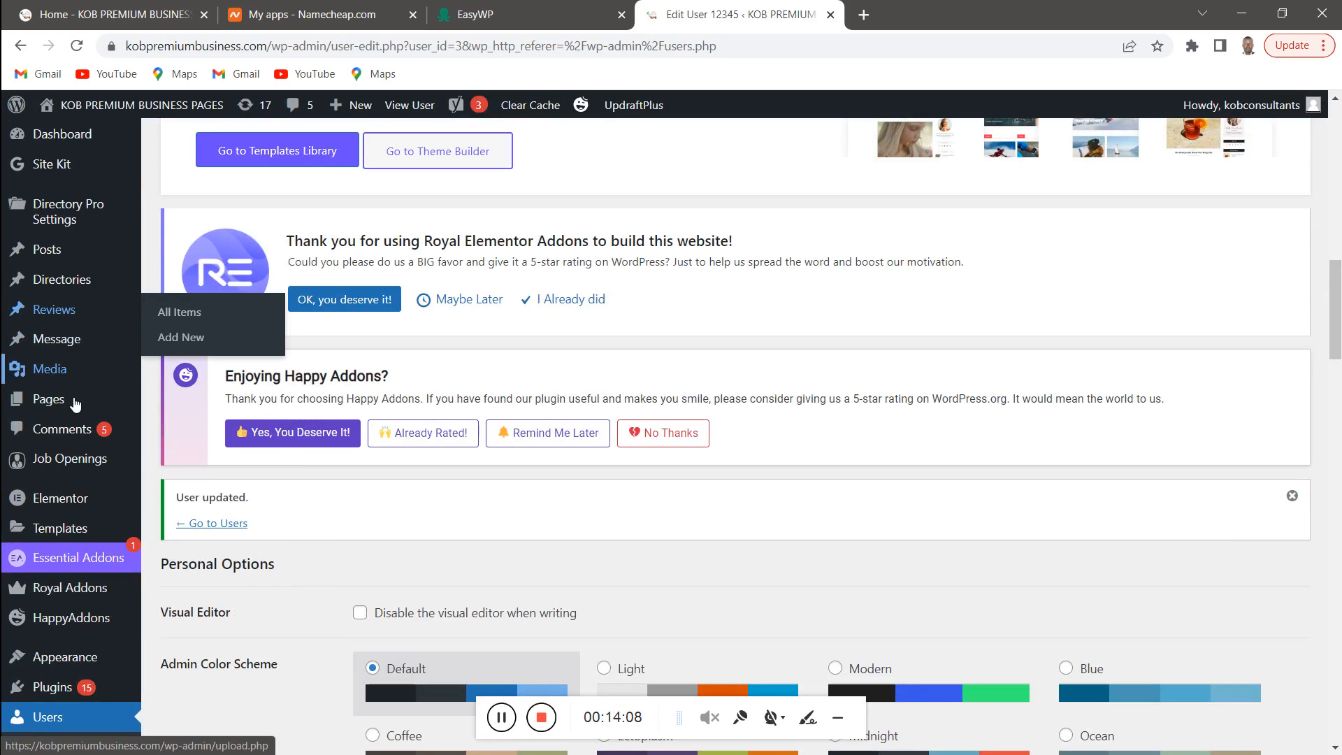
Open the full list of directory items and look over the listings with their authors and publication dates
scroll(77, 336, "up", 3)
mouse_move(72, 291)
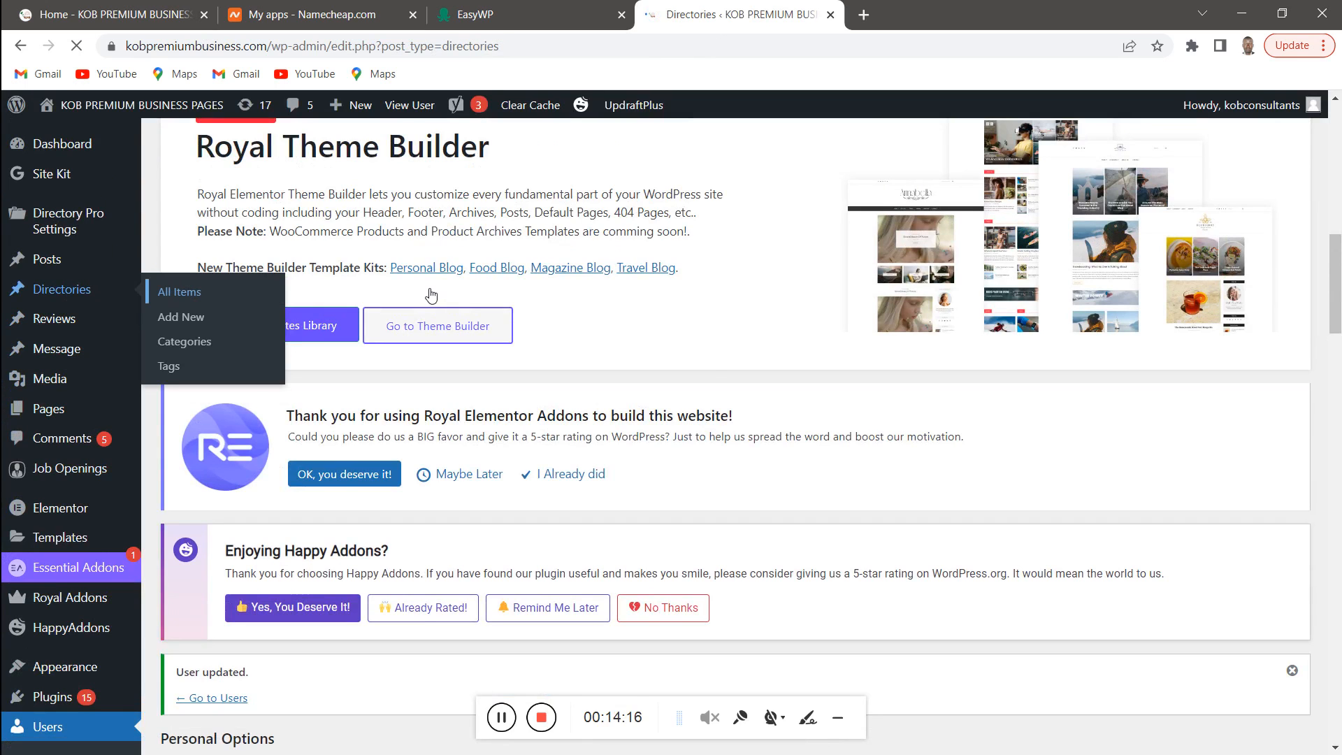
scroll(431, 300, "down", 7)
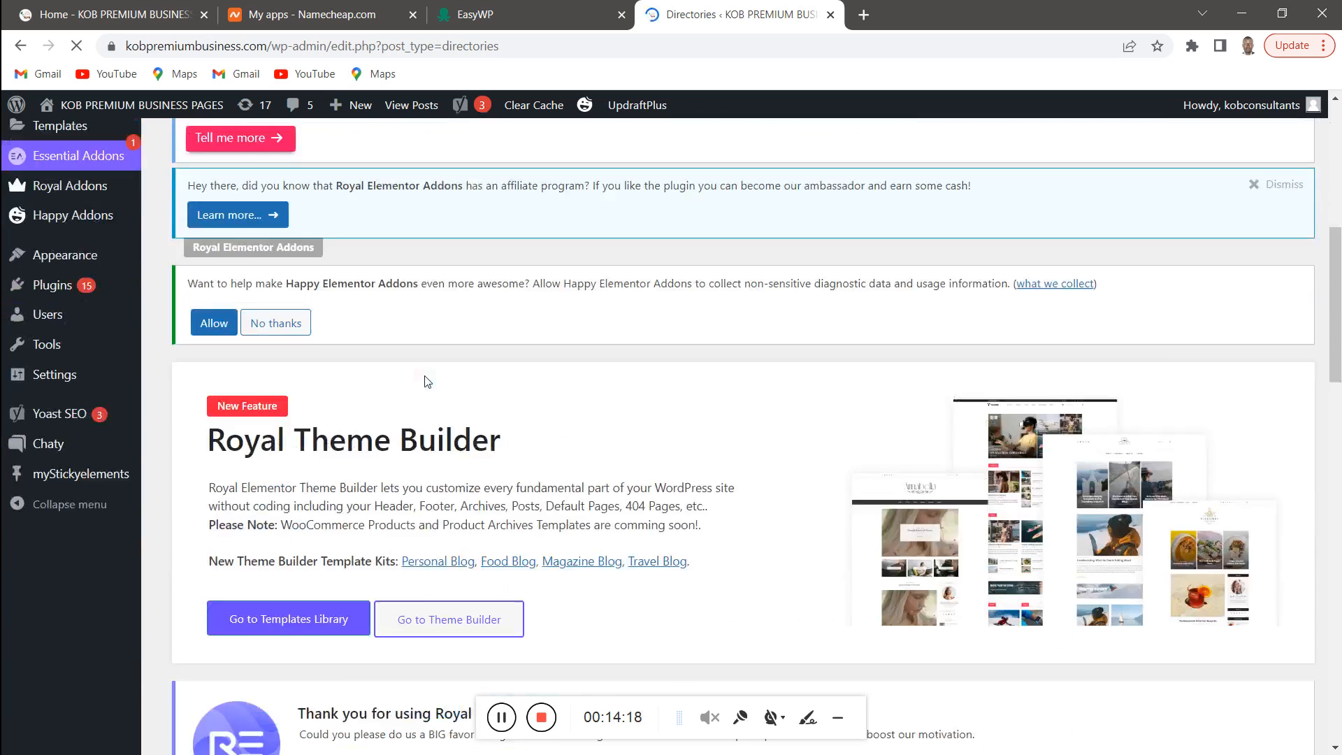
scroll(428, 381, "down", 18)
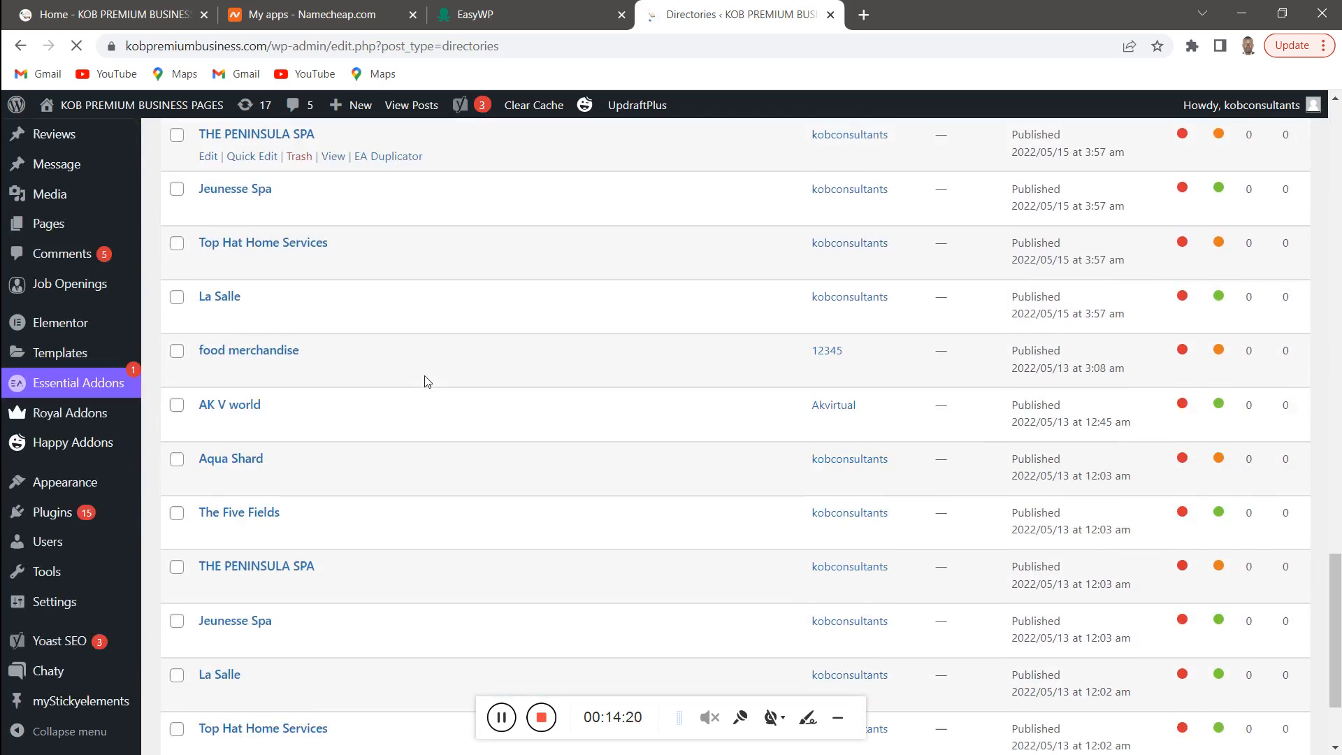
scroll(428, 381, "down", 3)
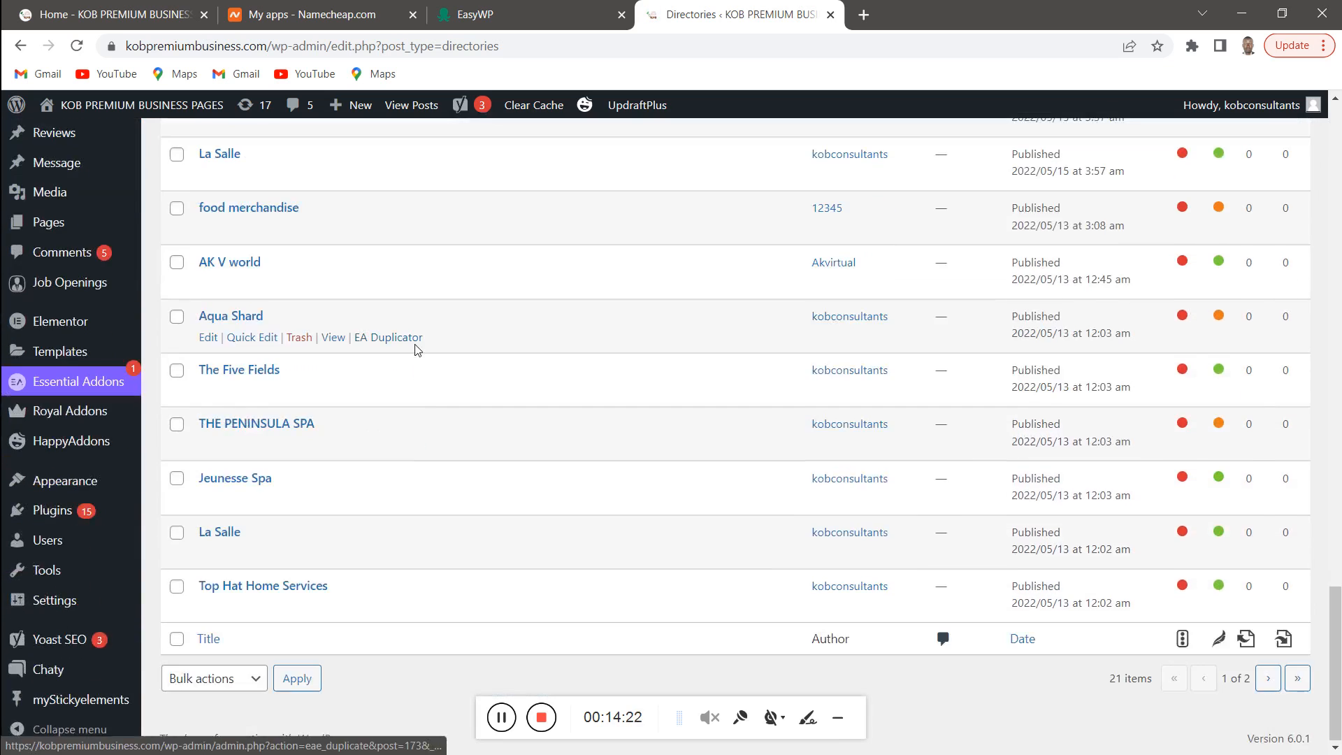
scroll(262, 330, "up", 3)
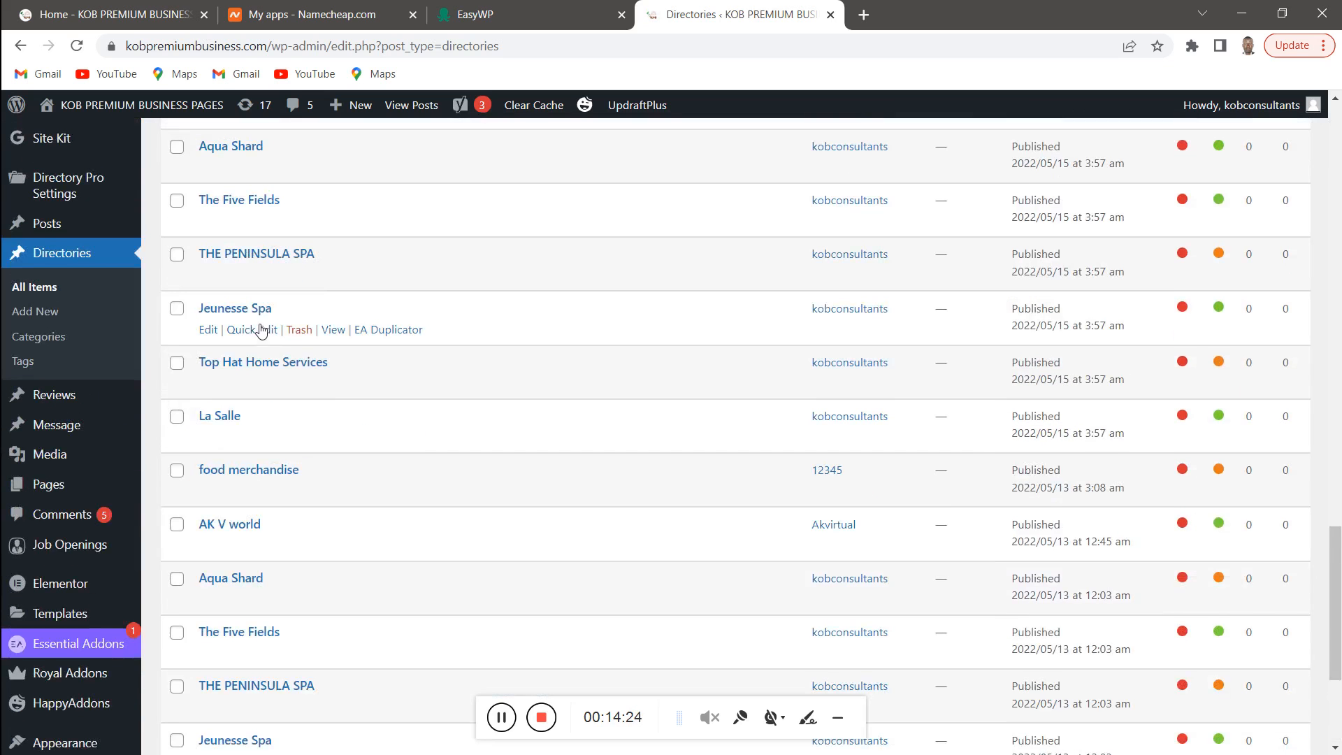
scroll(262, 330, "up", 10)
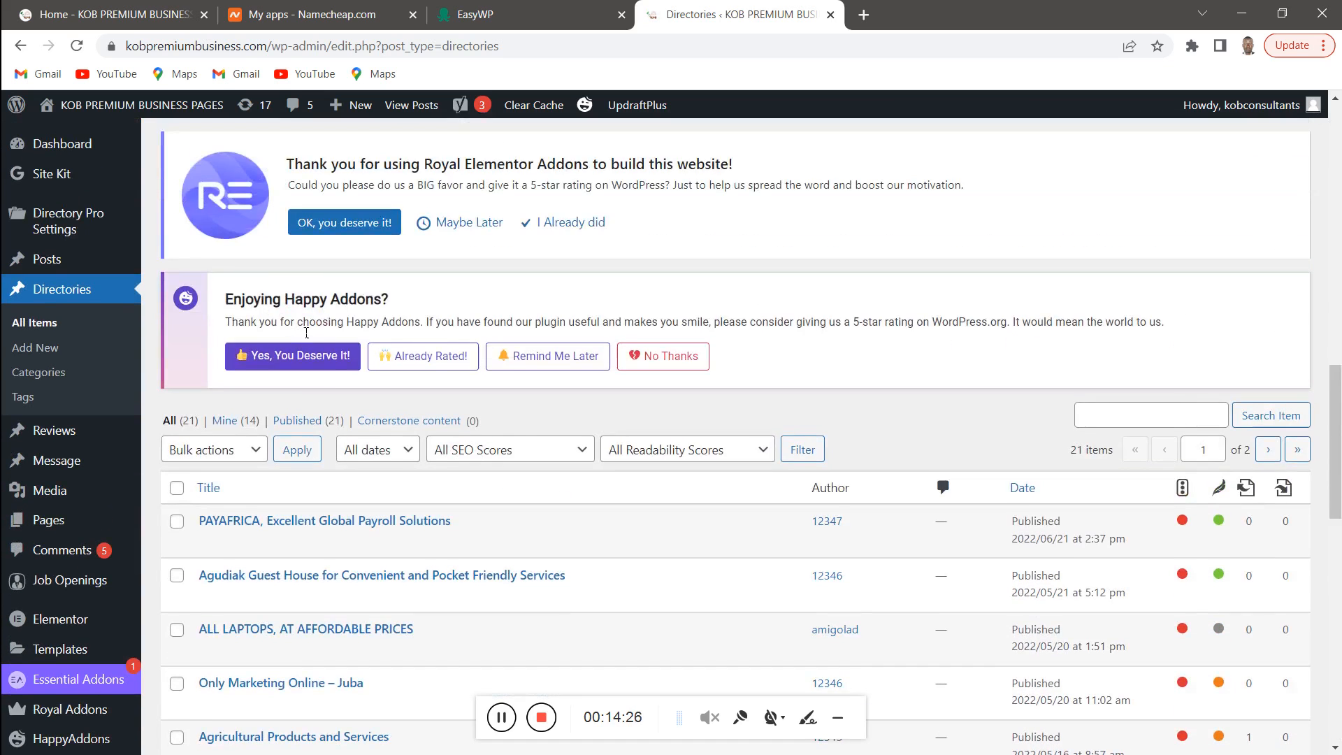
scroll(306, 332, "down", 3)
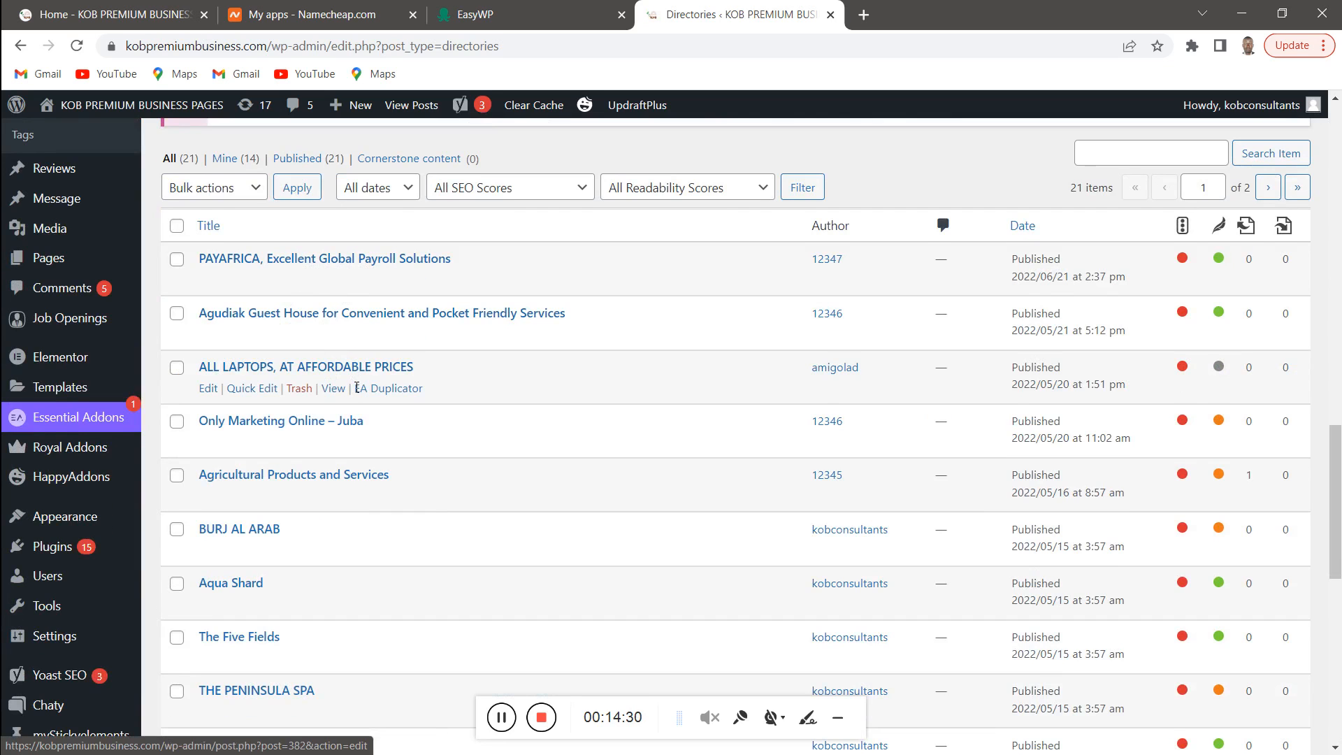
scroll(358, 387, "down", 1)
scroll(335, 440, "down", 2)
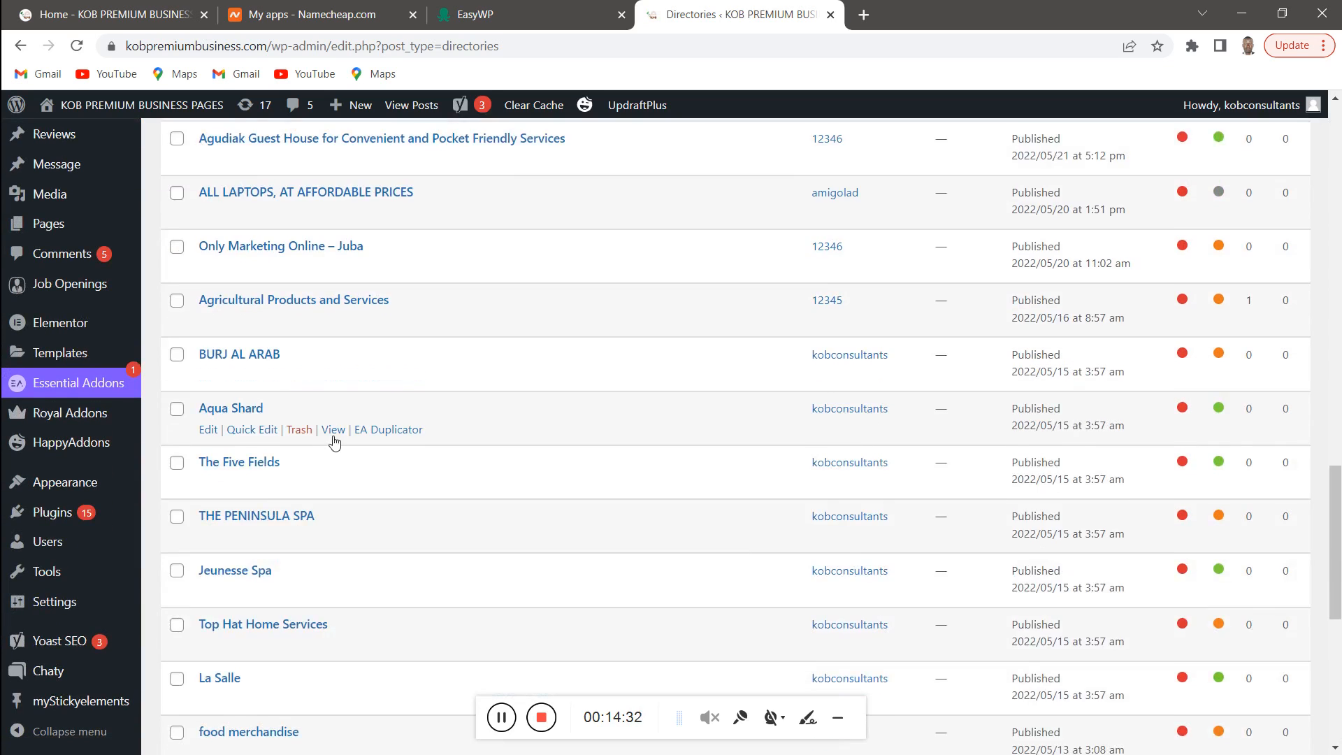
View the AK V world listing's public page and examine its photos, contact info, description, map, review form and similar listings
scroll(336, 434, "down", 3)
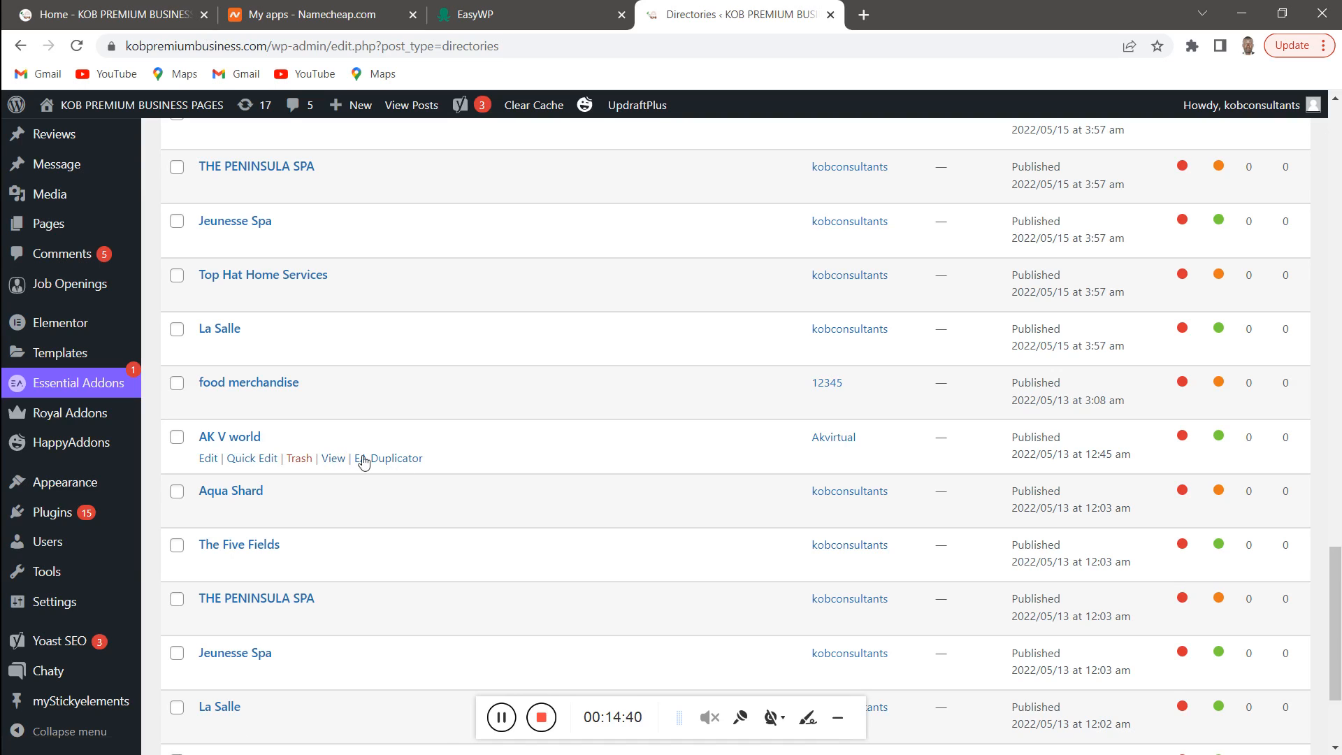
left_click(338, 460)
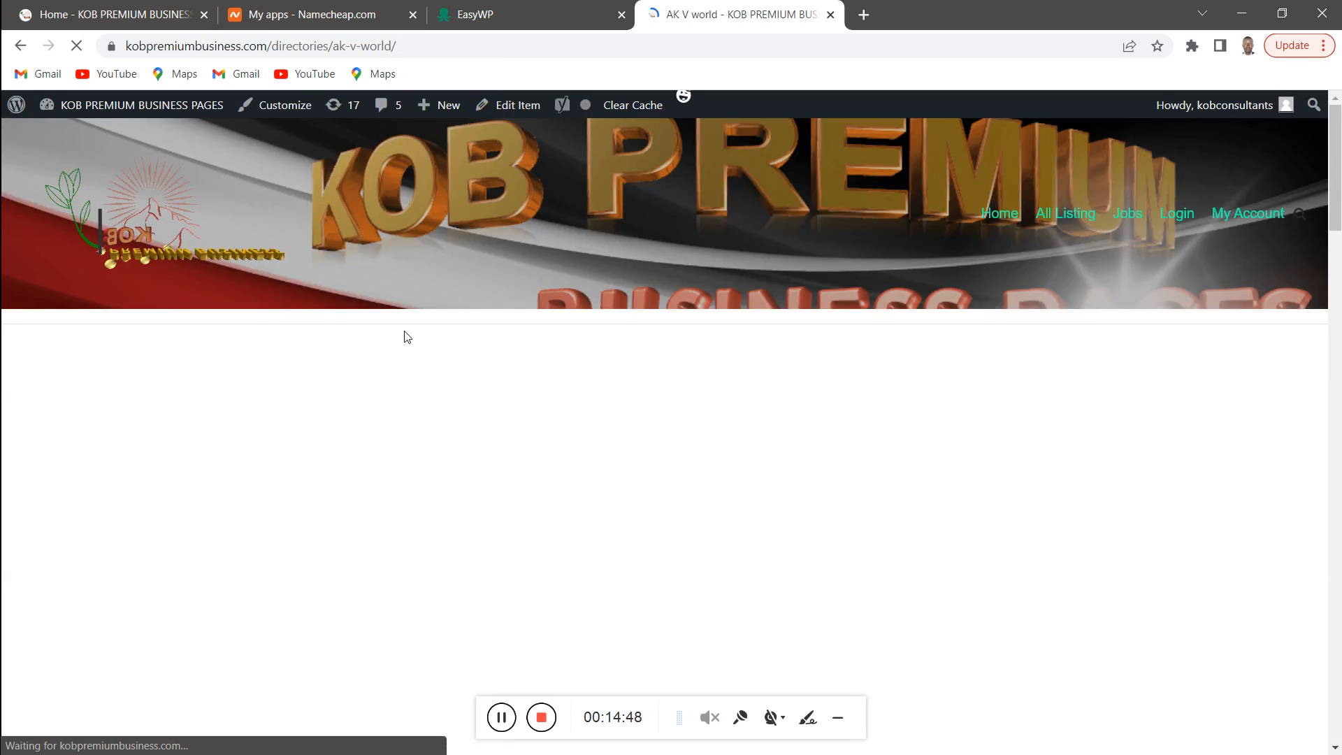
scroll(374, 413, "down", 12)
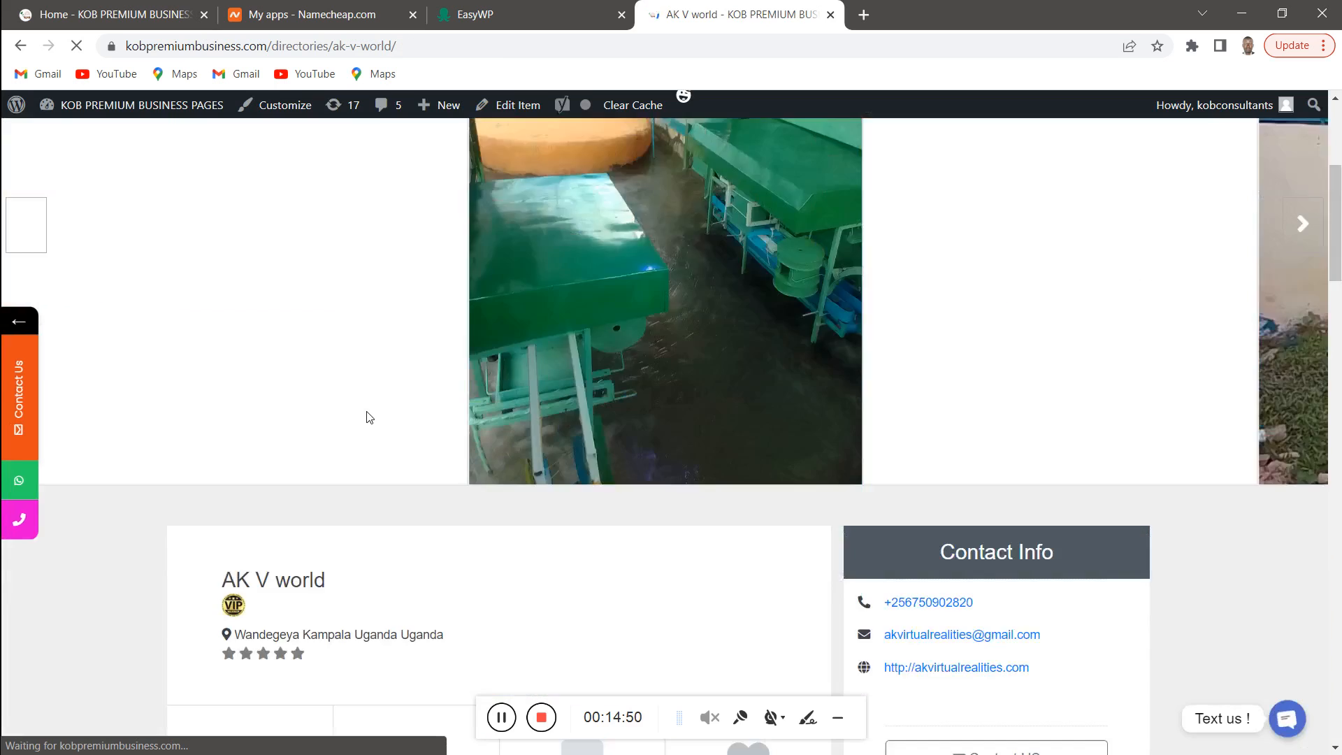
scroll(374, 414, "down", 15)
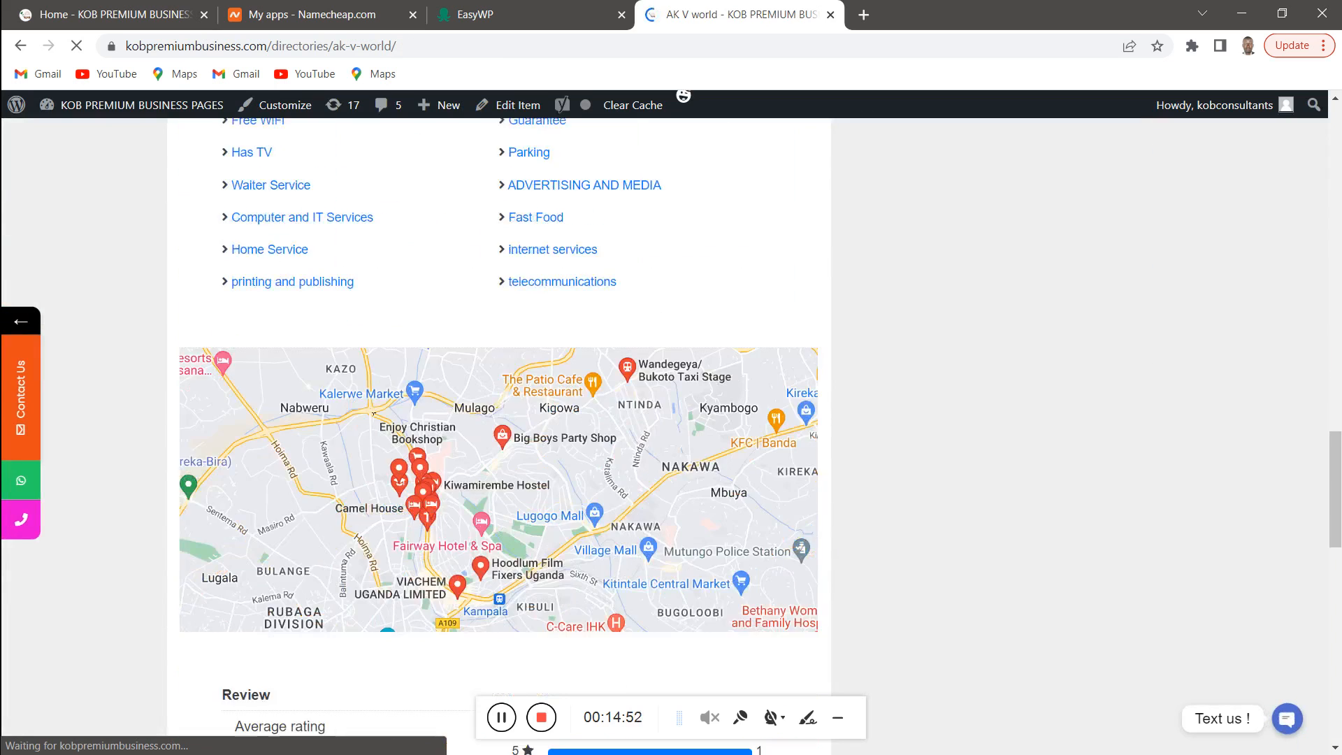
scroll(364, 418, "down", 5)
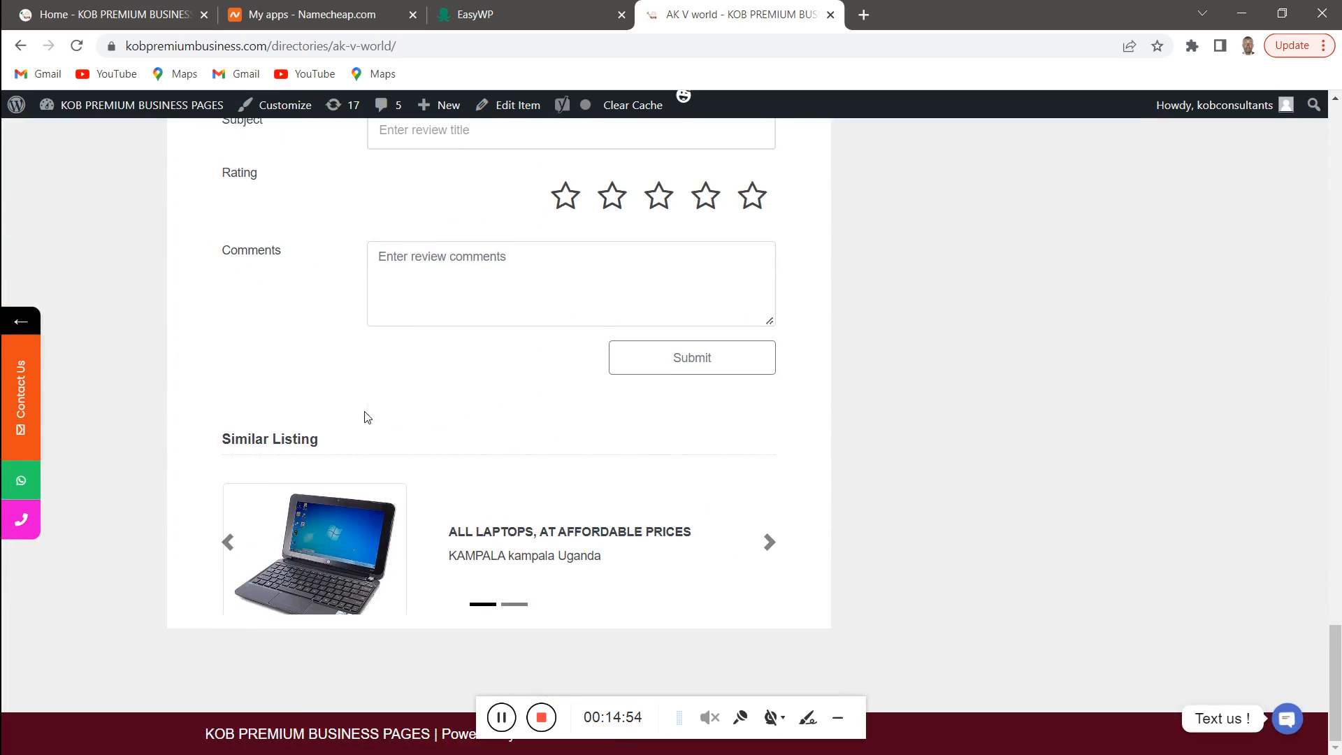
scroll(364, 417, "up", 6)
scroll(364, 417, "up", 20)
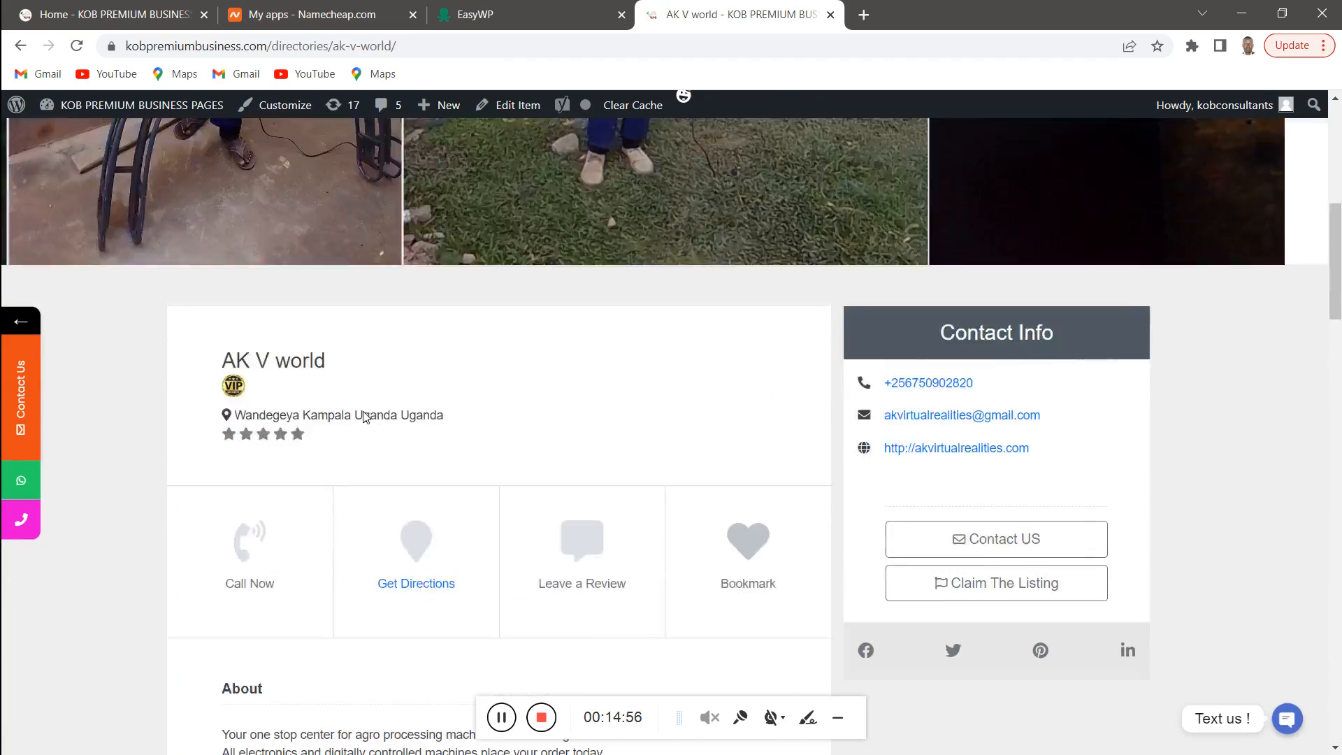
scroll(392, 418, "down", 14)
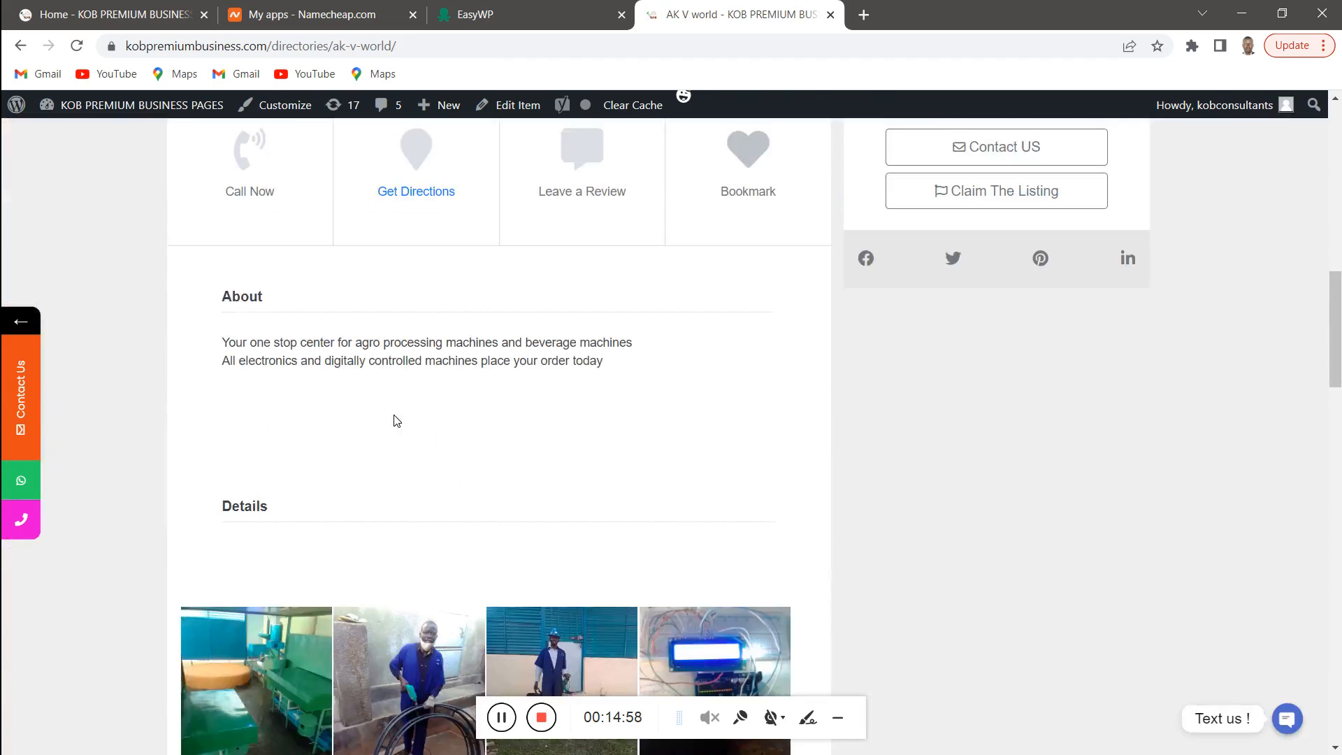
scroll(752, 450, "up", 9)
scroll(1017, 342, "up", 5)
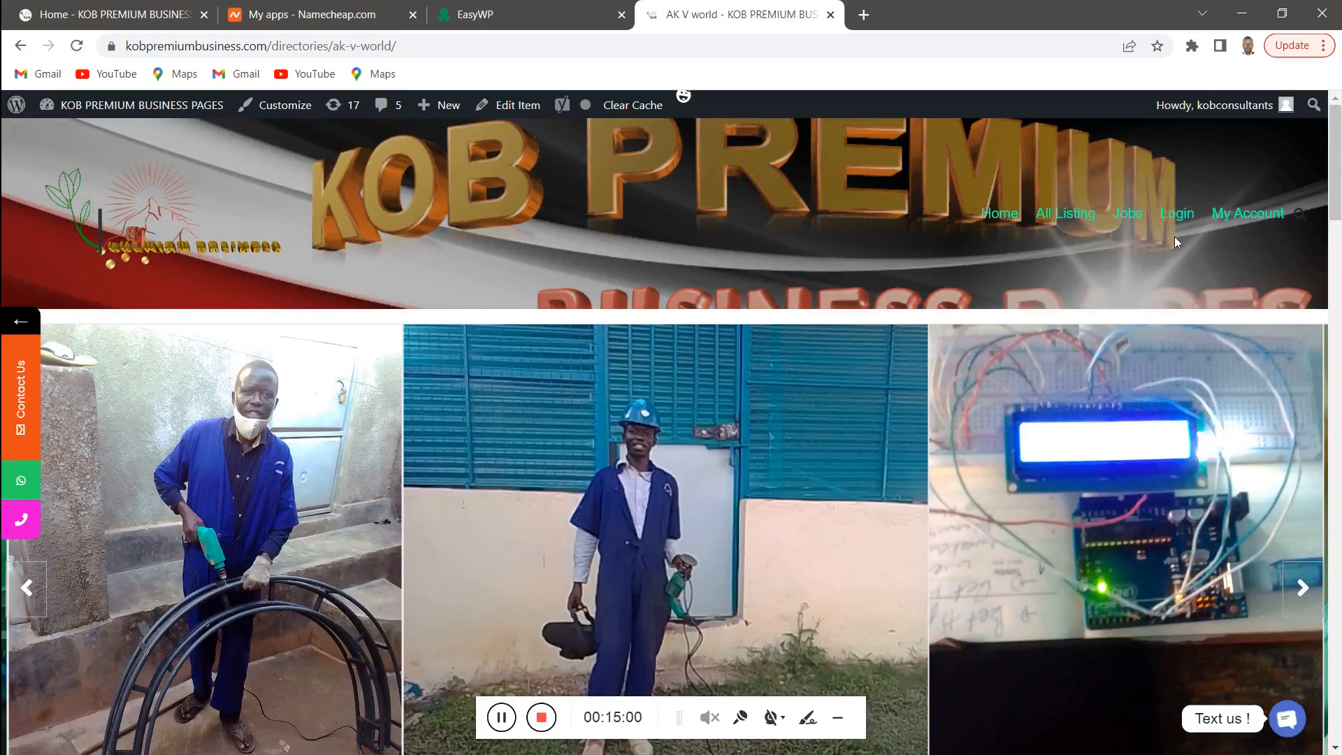
Open the site's My Account page and look over the entries in its All Listing table
left_click(1233, 218)
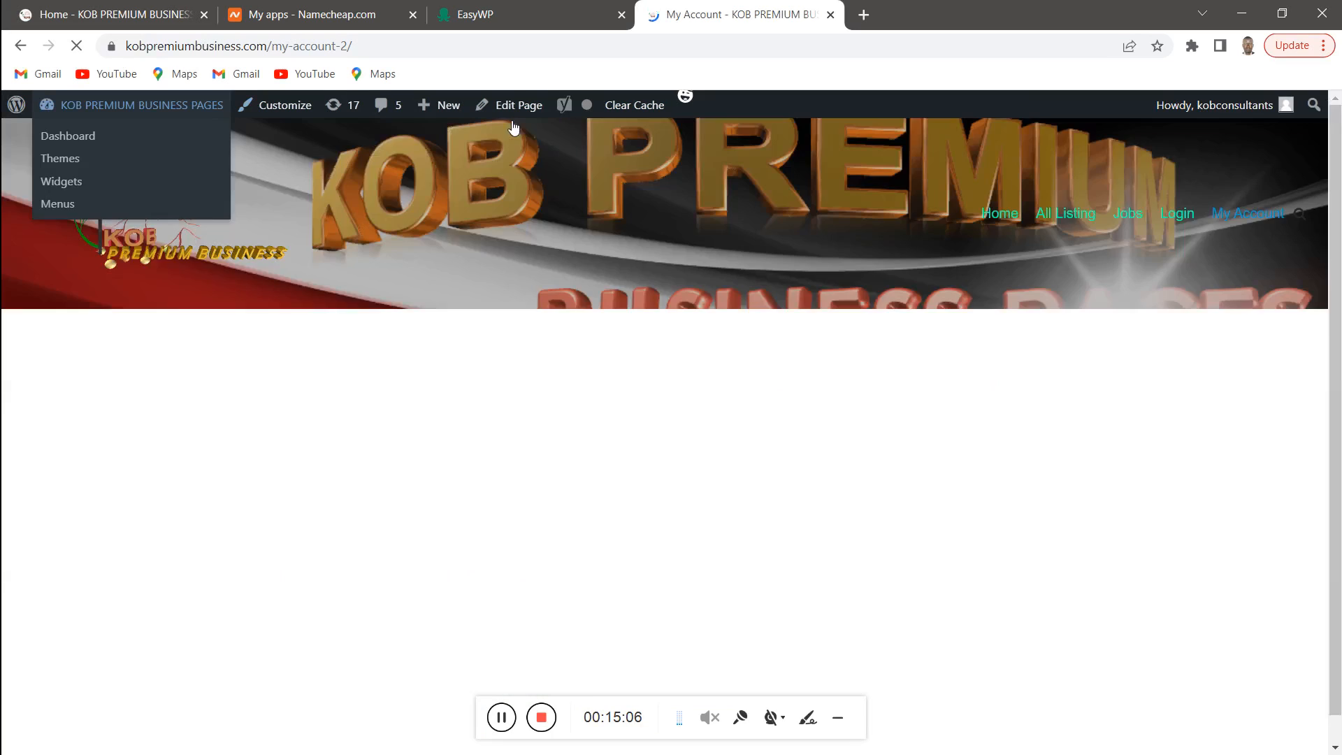
scroll(537, 344, "down", 4)
scroll(538, 344, "down", 2)
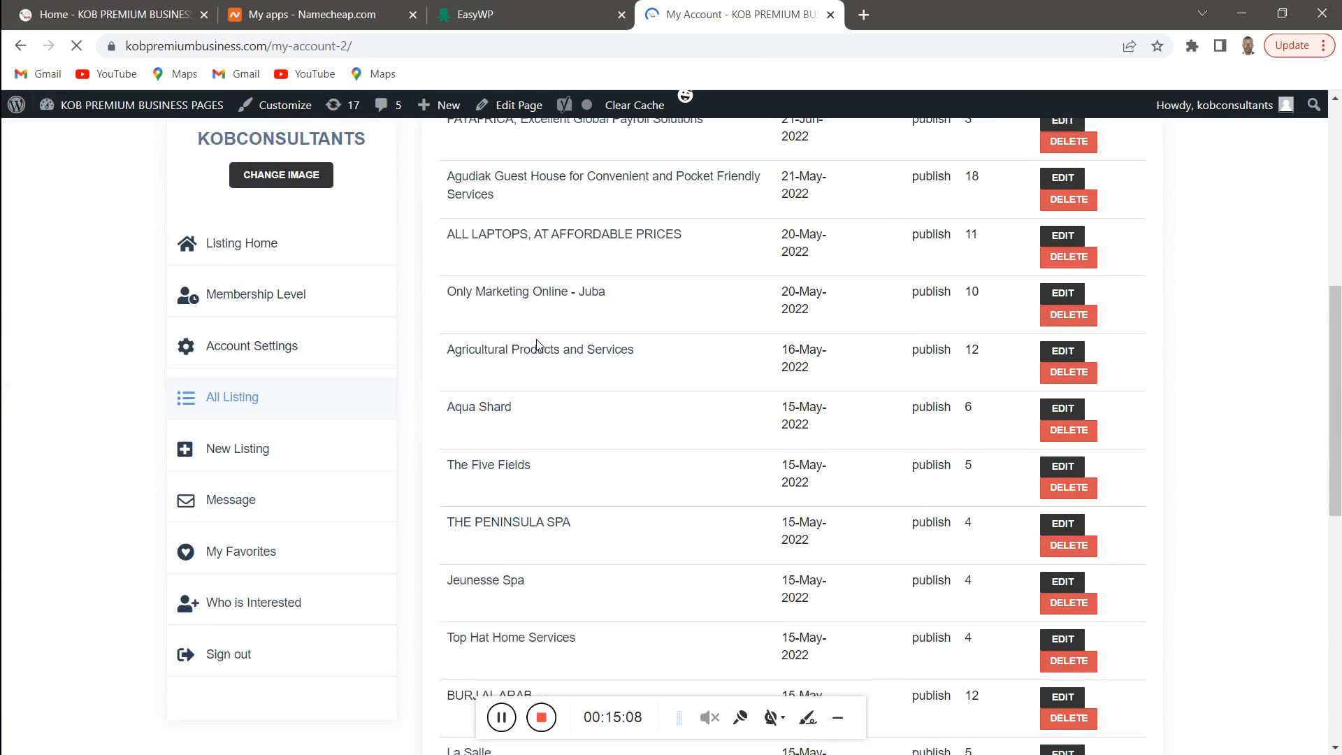
scroll(535, 341, "up", 4)
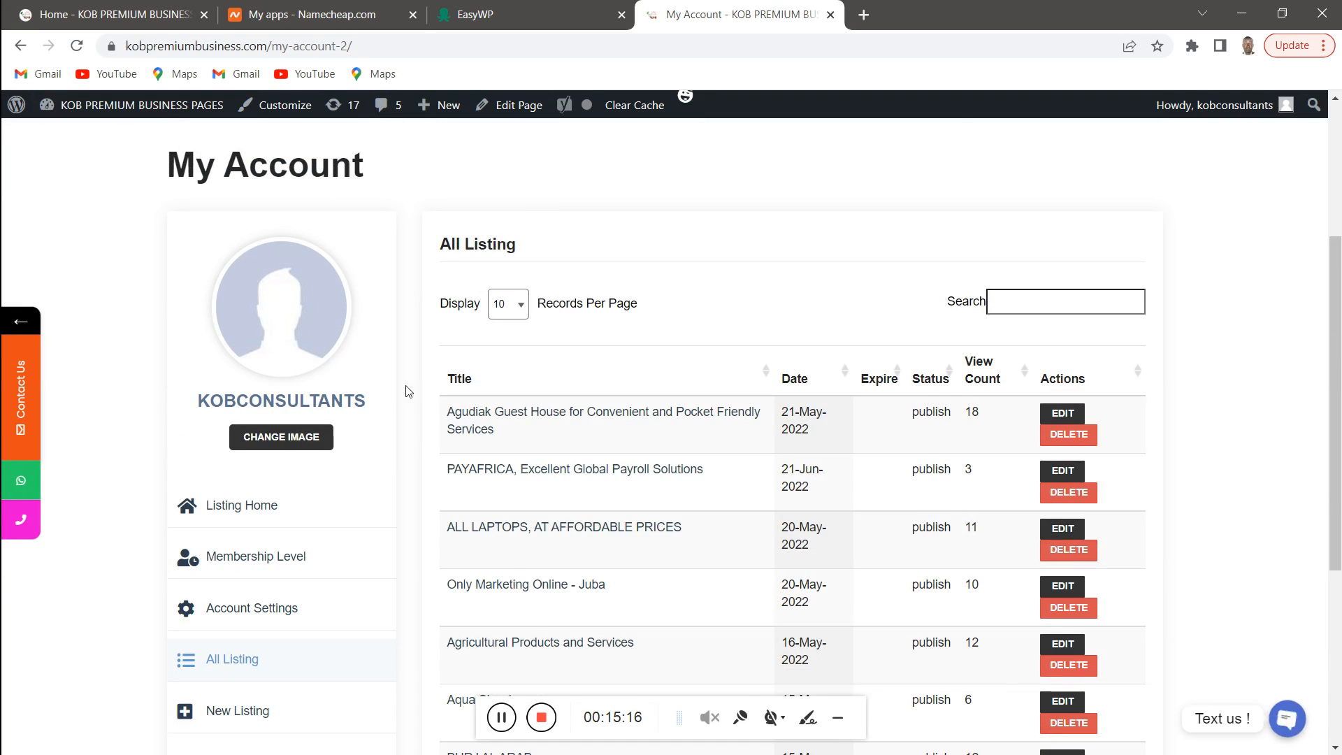
scroll(549, 393, "down", 3)
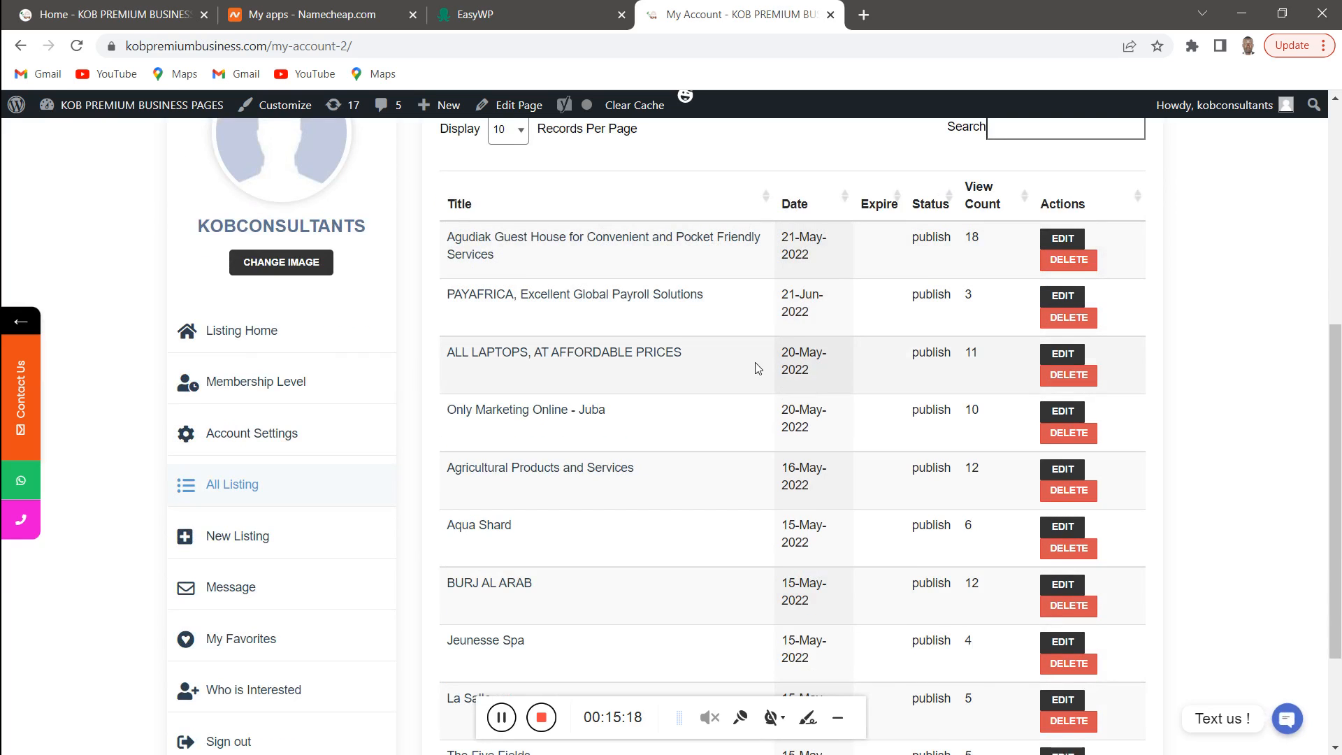
scroll(594, 301, "up", 1)
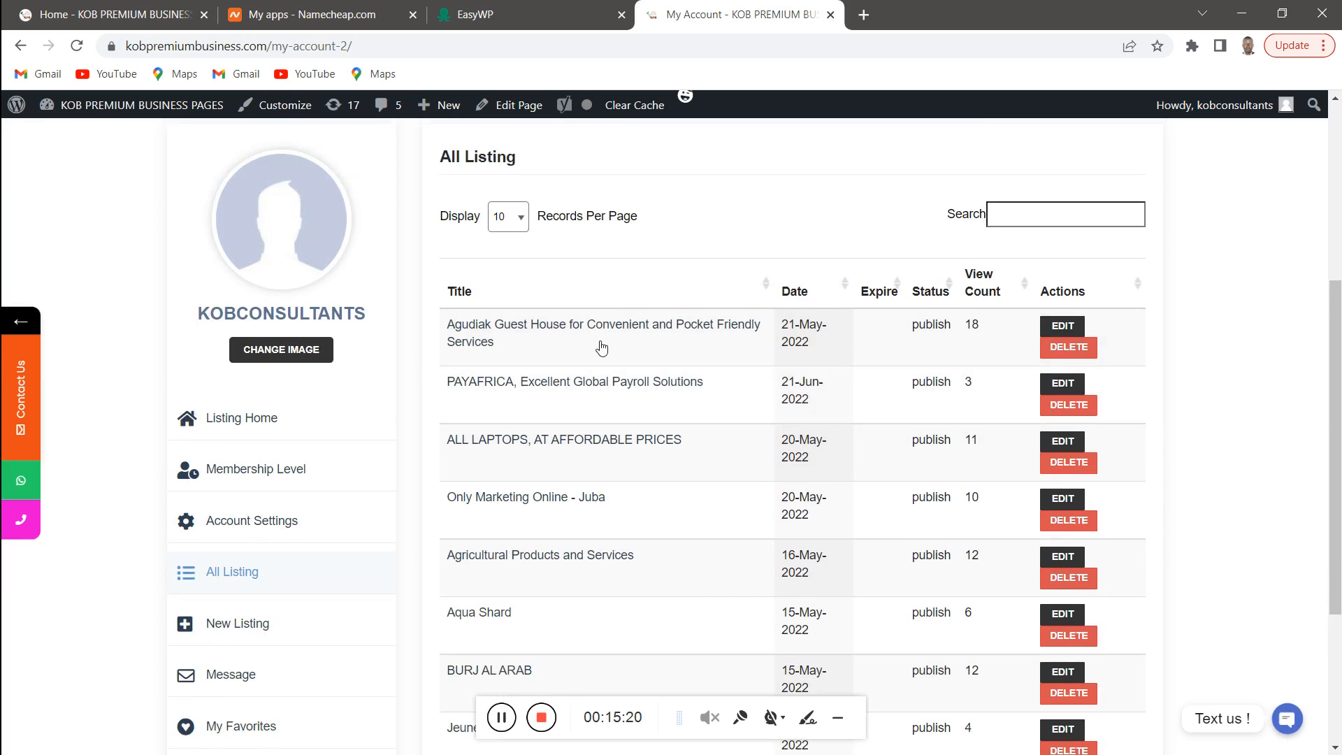
scroll(607, 386, "down", 3)
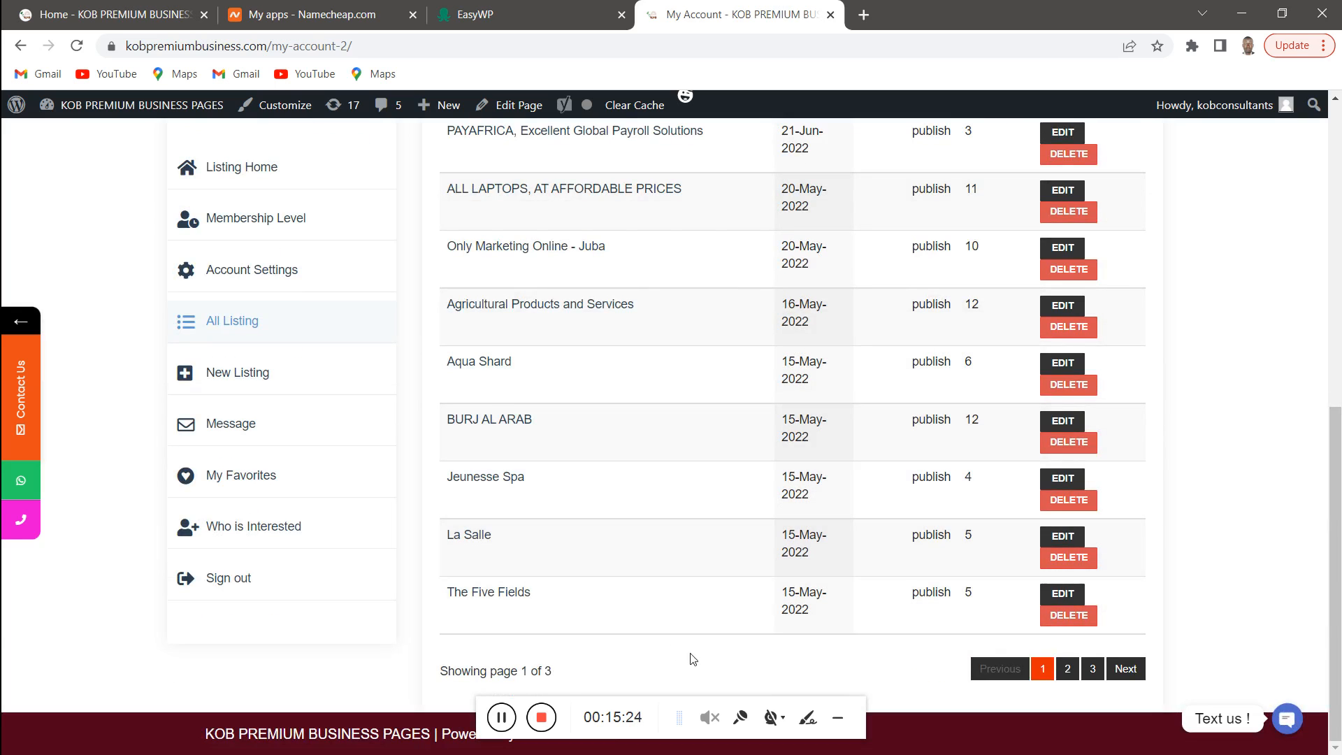
Open the AK V world listing for editing from page 2 of the table and examine its description, images, category and address fields
left_click(1078, 671)
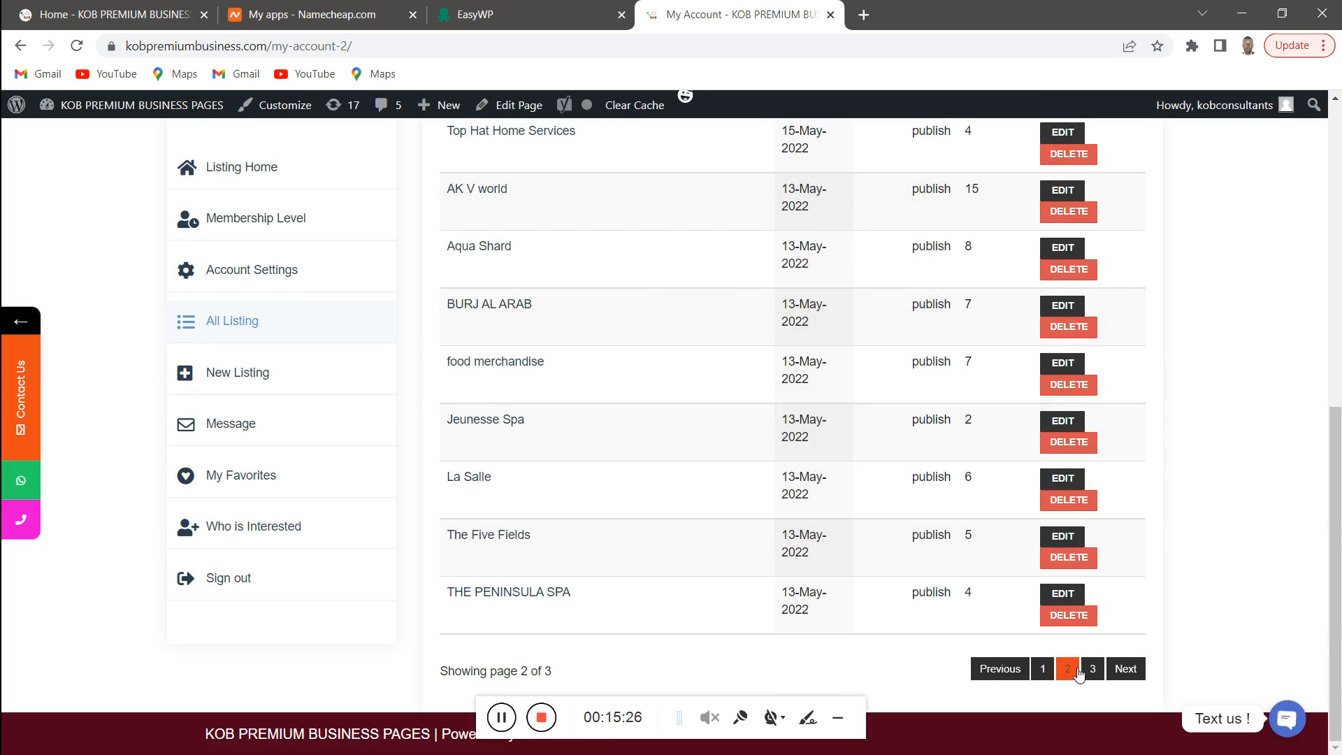
scroll(535, 306, "up", 1)
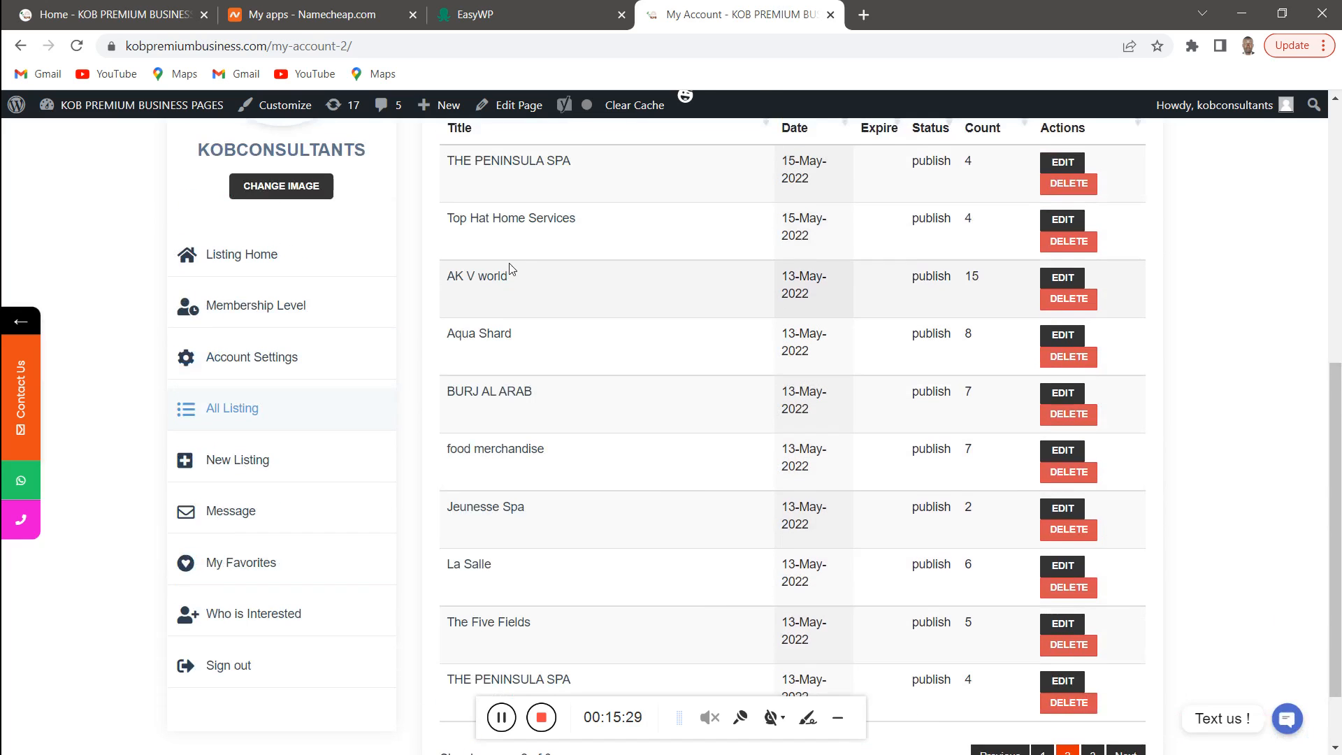
left_click(1063, 277)
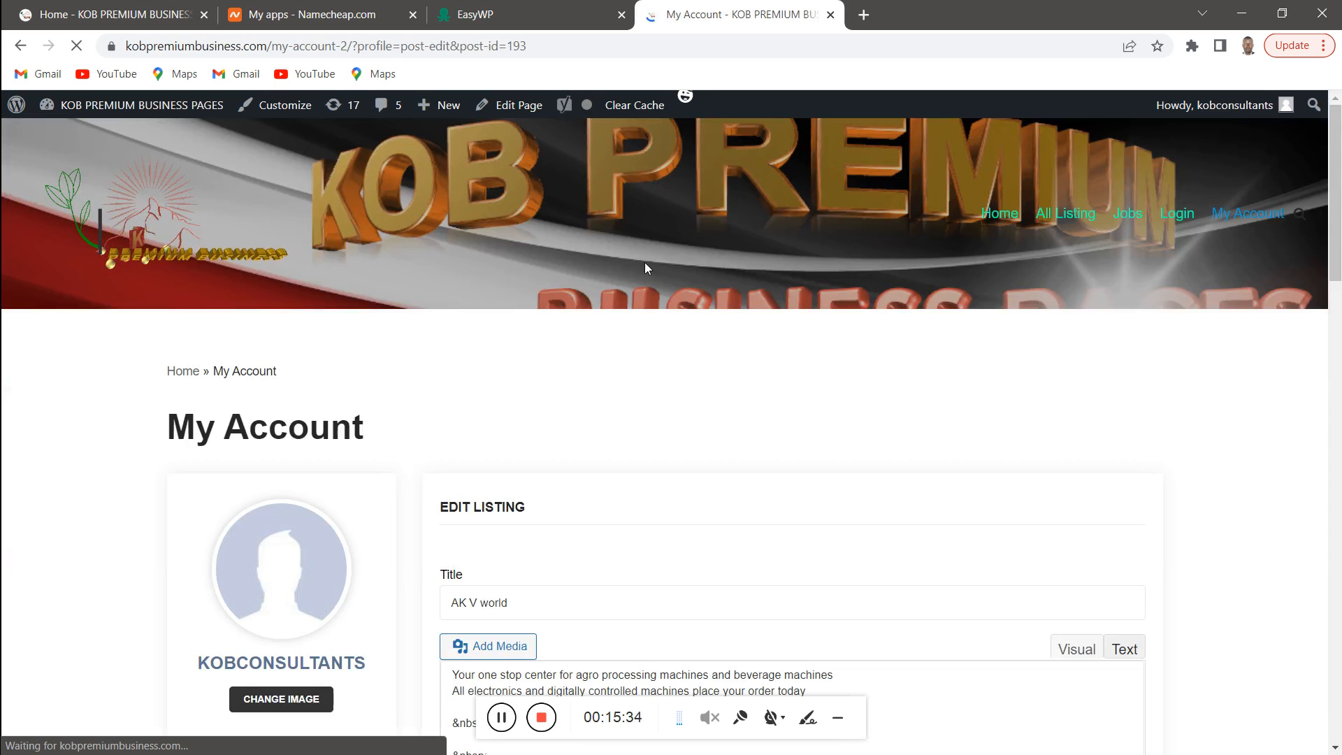
scroll(650, 377, "down", 15)
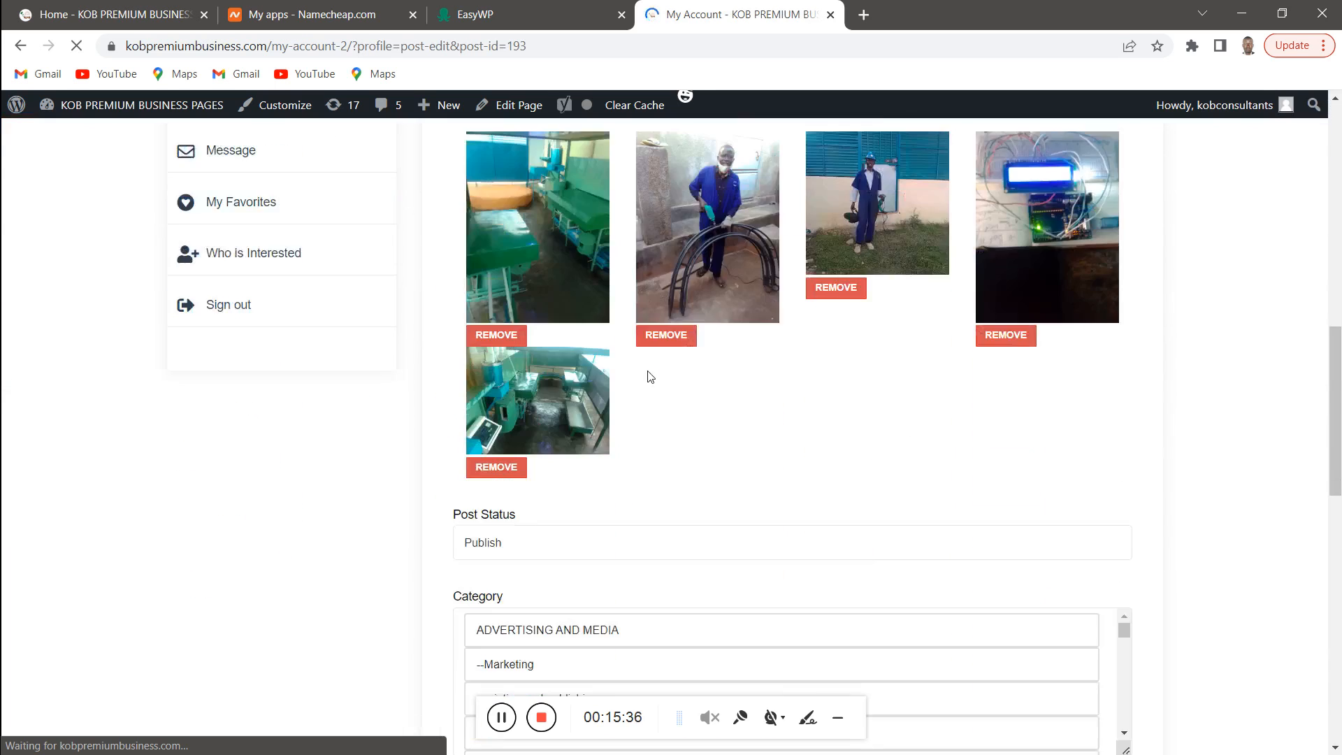
scroll(650, 377, "down", 10)
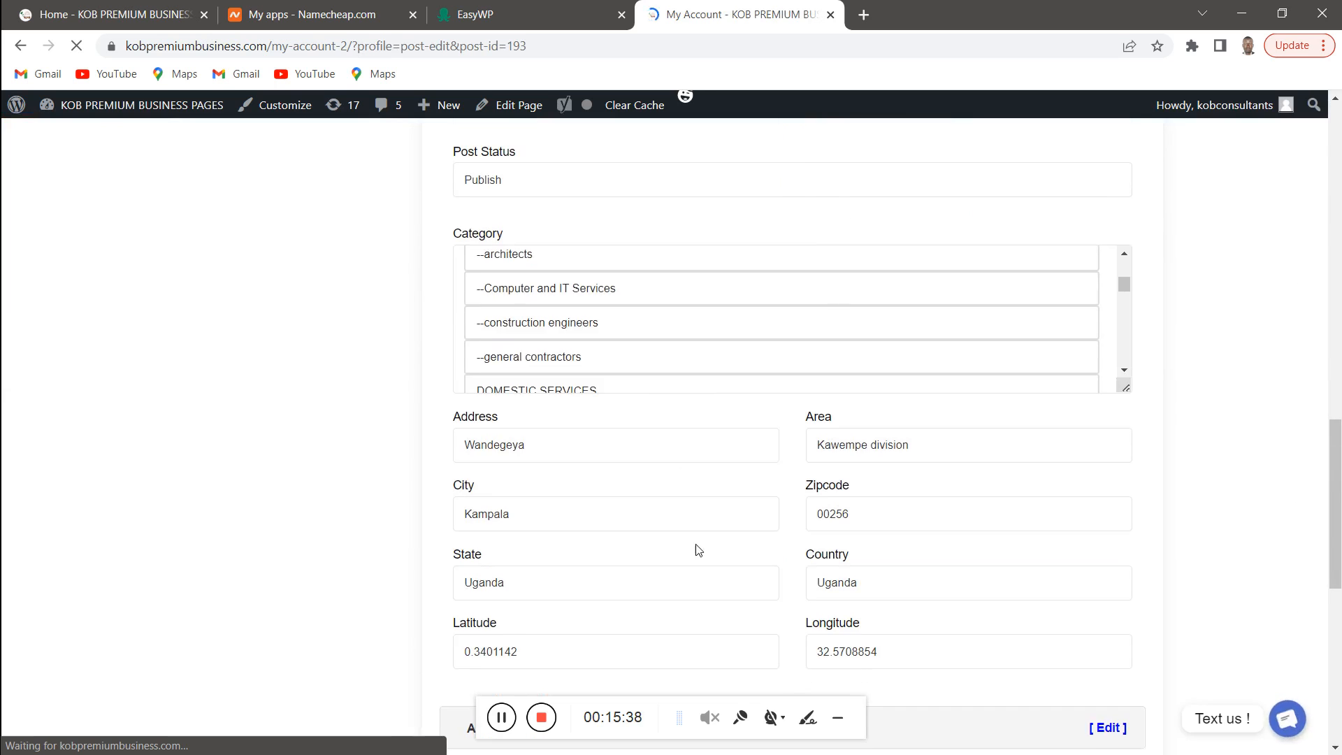
scroll(695, 548, "down", 9)
scroll(646, 530, "up", 20)
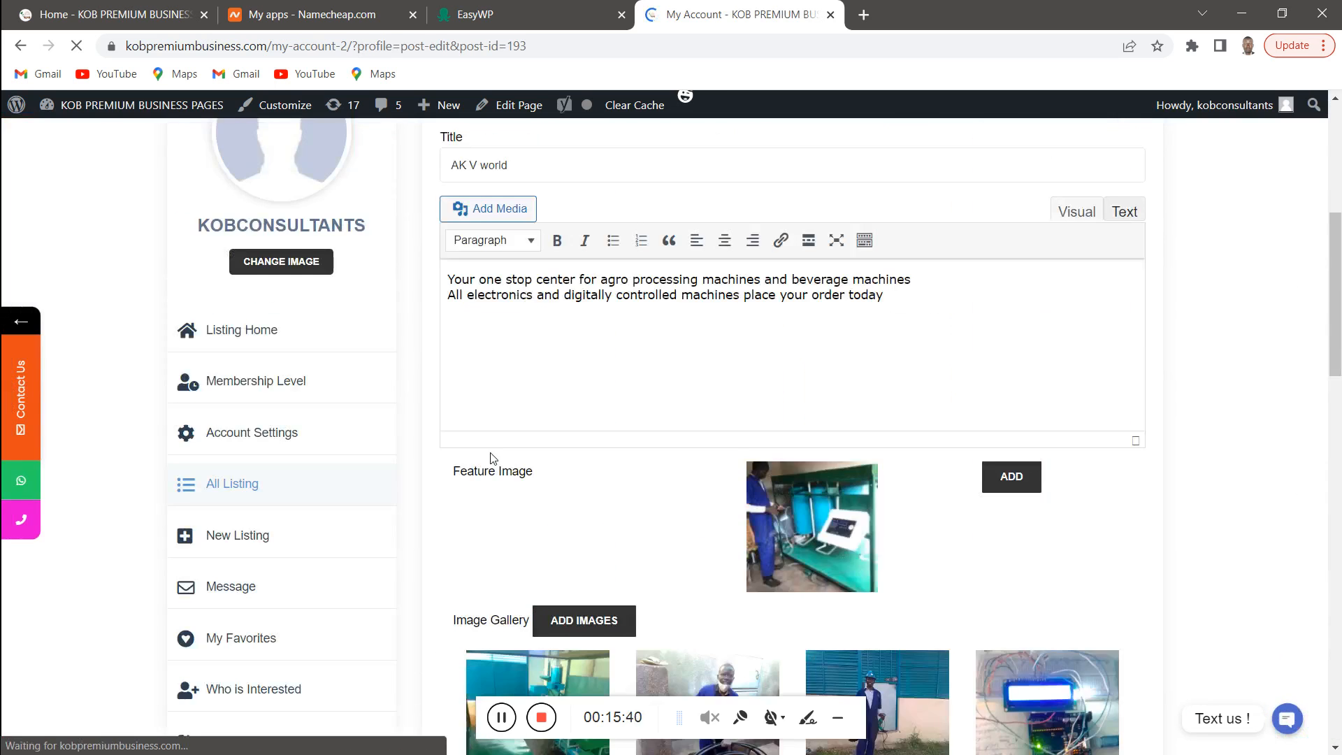
scroll(420, 464, "down", 4)
scroll(402, 433, "down", 4)
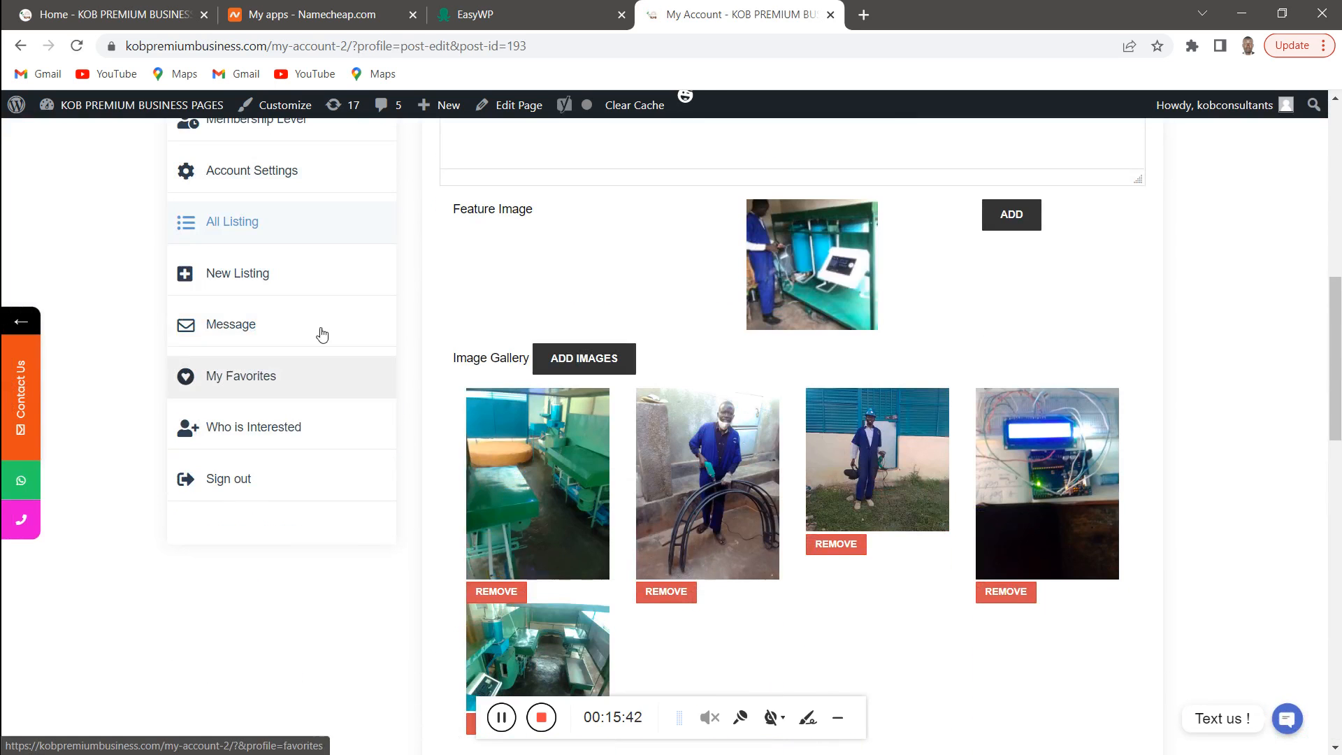
Start a new listing in the account area and title it "Home use Machines"
left_click(236, 276)
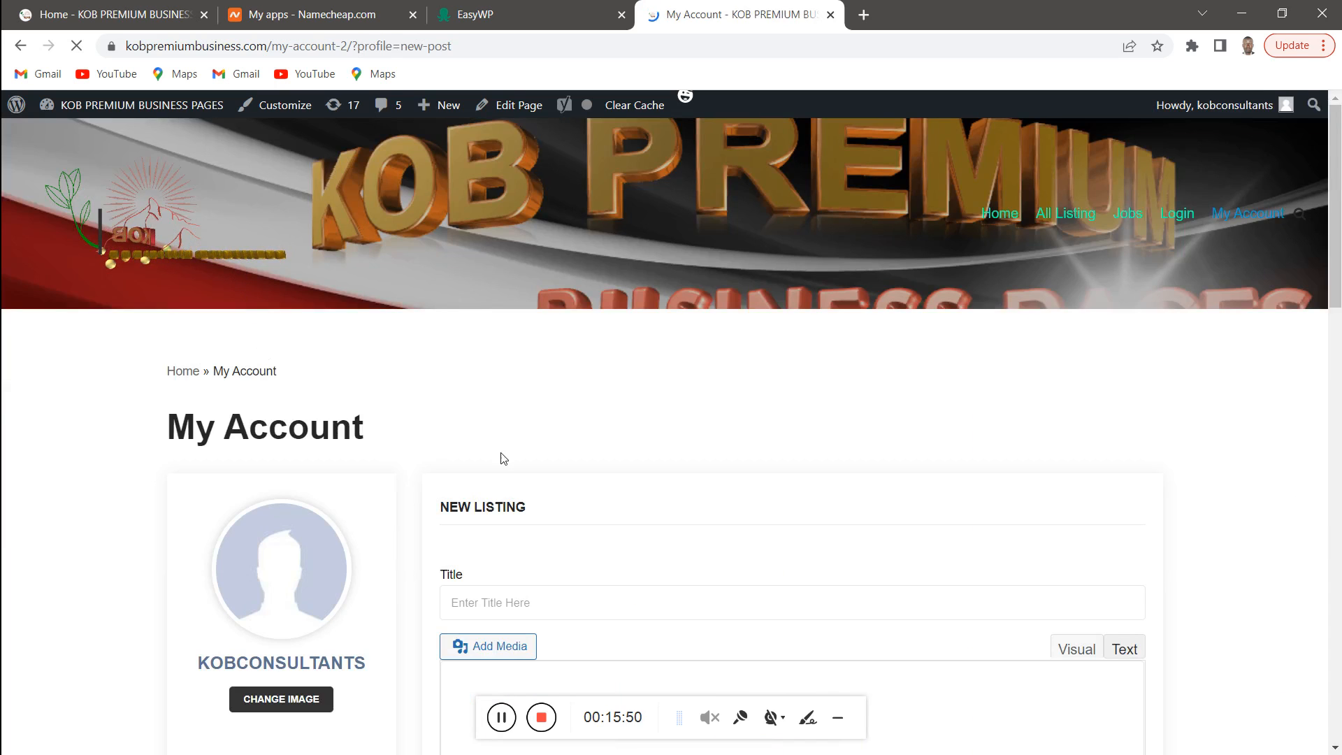
scroll(465, 404, "down", 3)
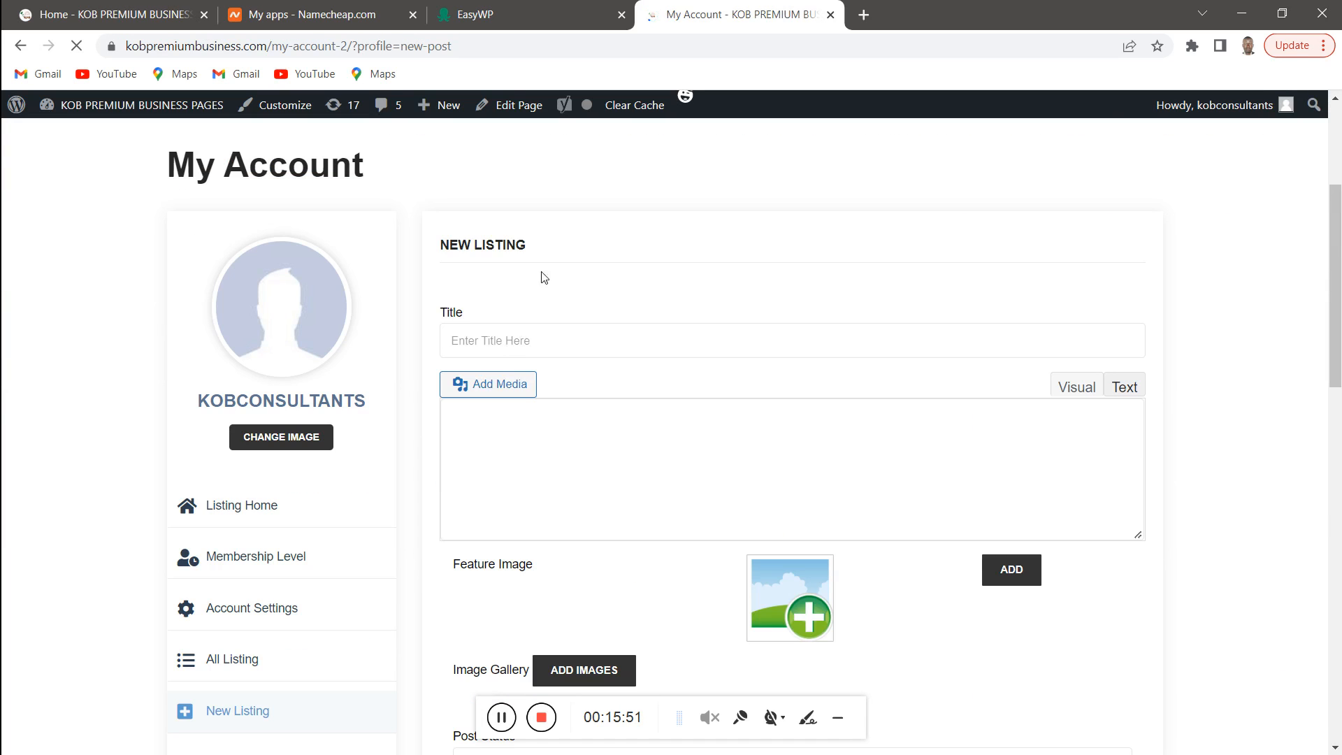
left_click(509, 349)
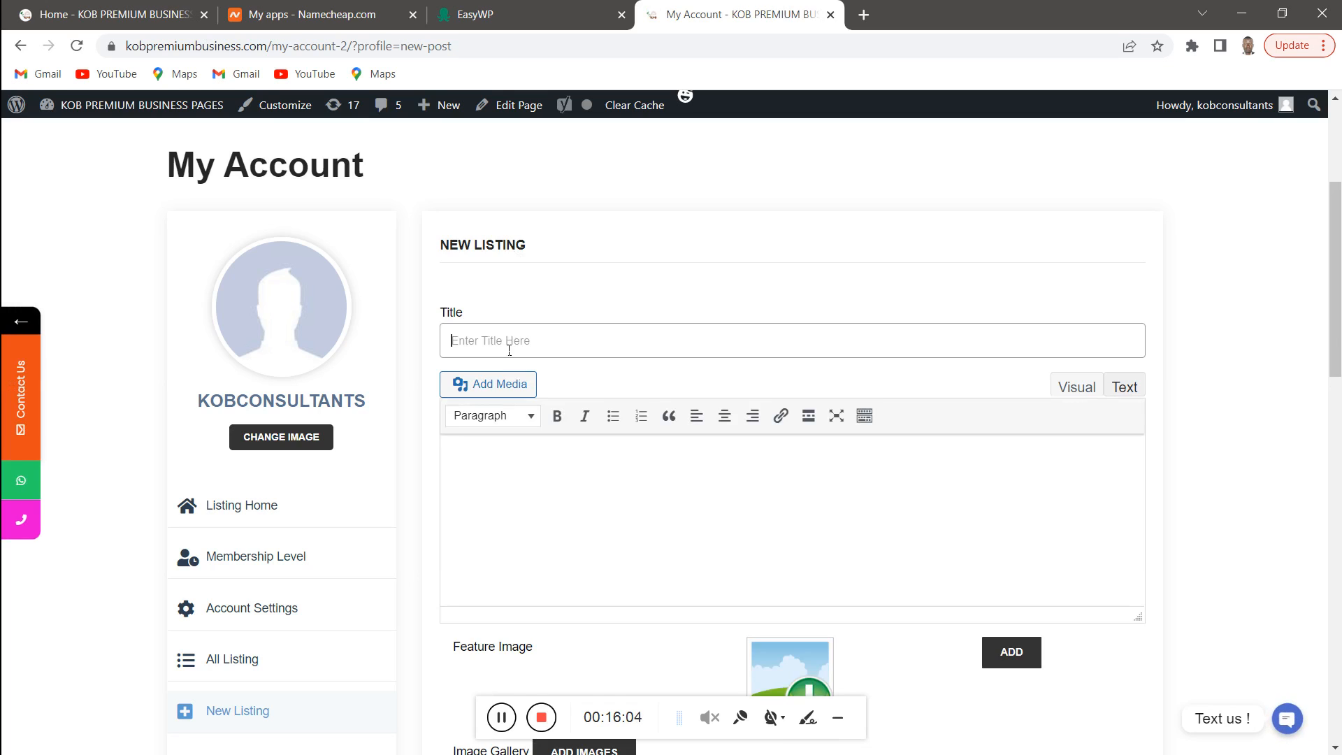
type("s")
key("BackSpace")
type("Ho")
type("Uganda")
key("BackSpace")
key("BackSpace")
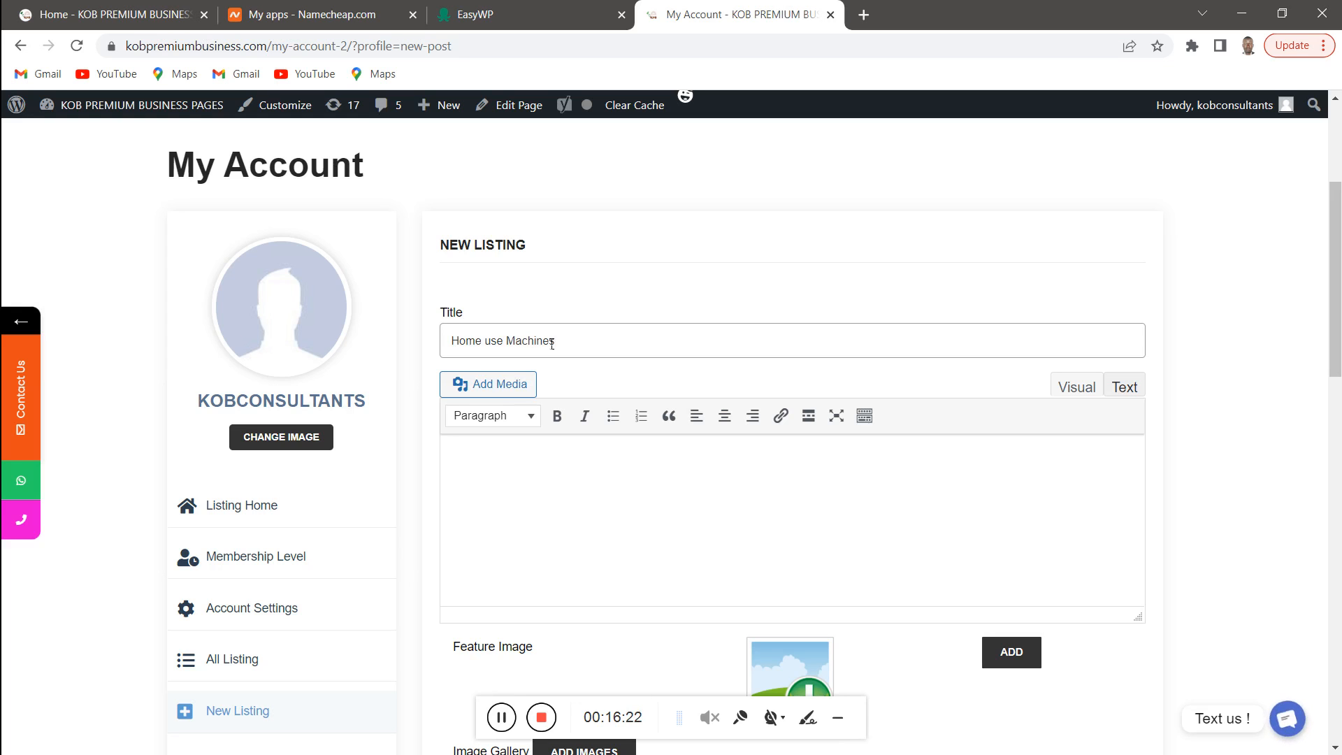
Enter the description "You can now obtain your favourite machines or those you want to buy at the most affordable prices ! with up to 5 years warranty!"
scroll(520, 327, "down", 2)
left_click(521, 326)
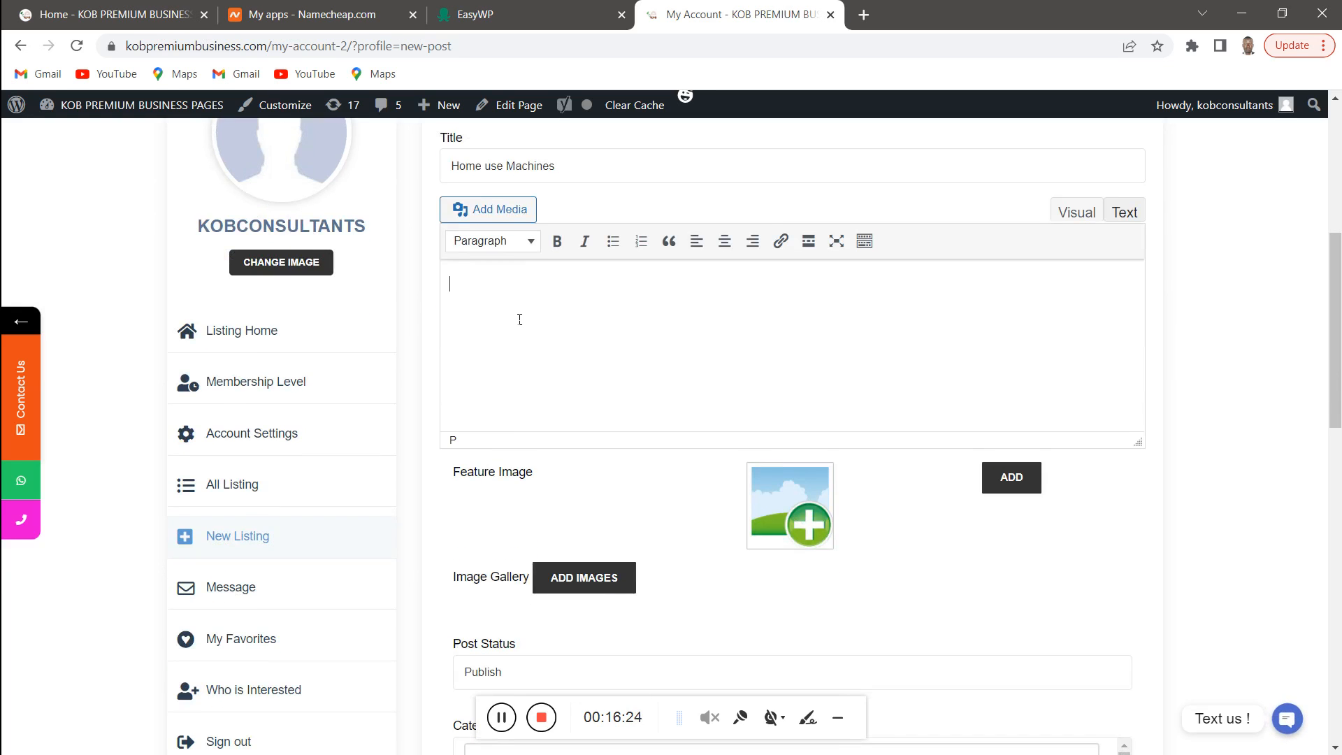
scroll(524, 350, "up", 2)
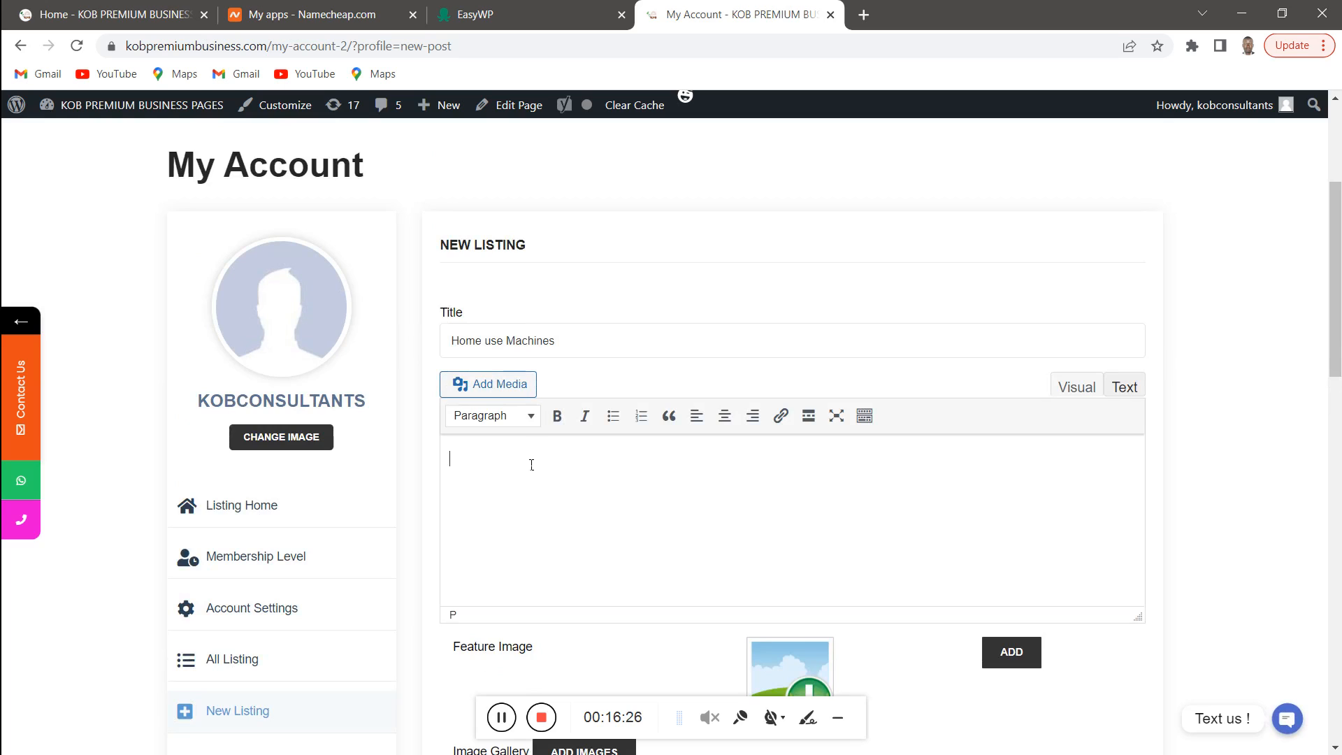
type("you can nowoir ")
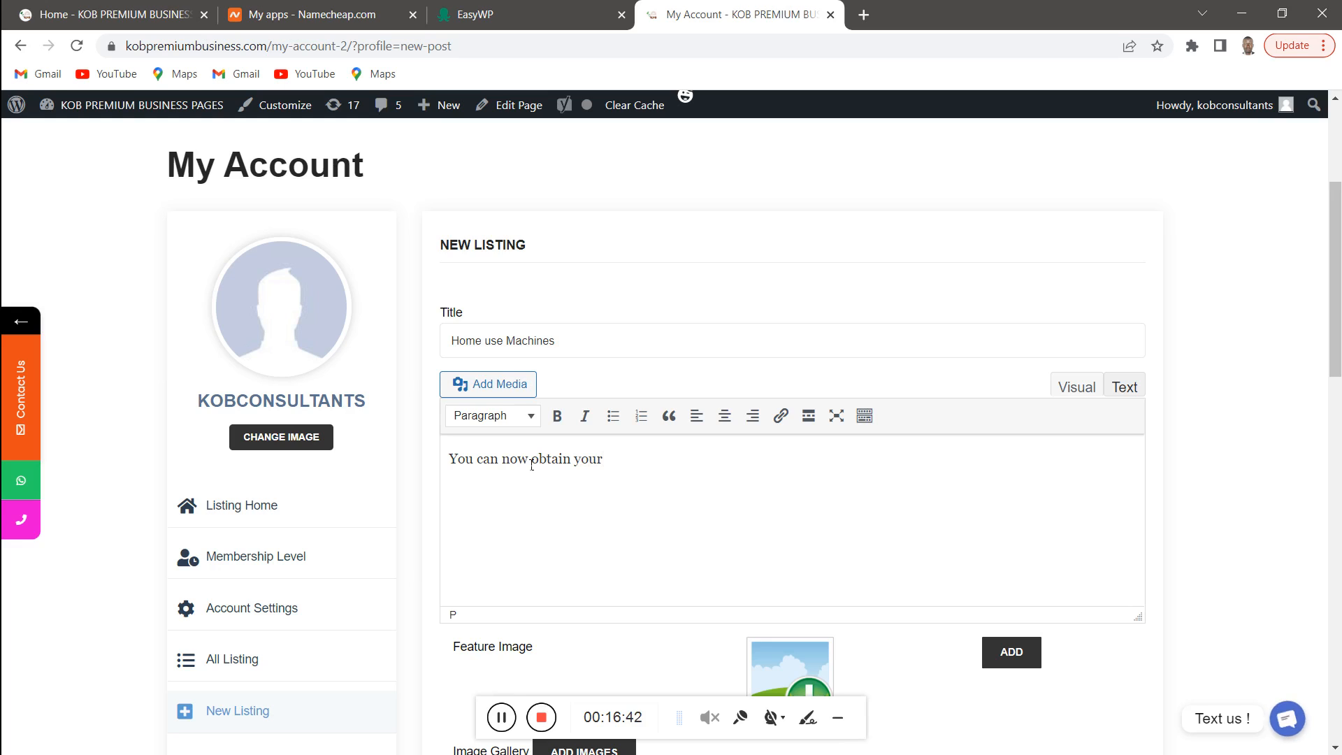
type("favourite ma")
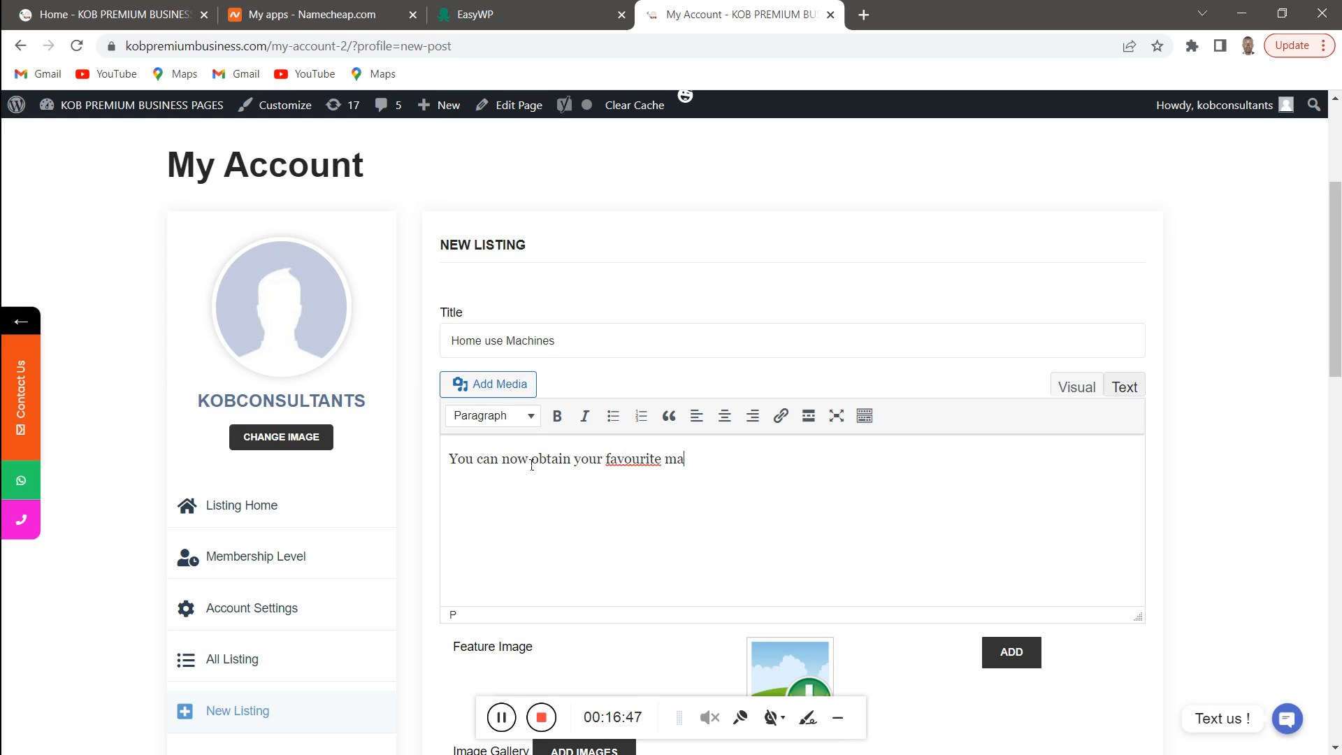
type("chi")
type("nes")
type("those wh")
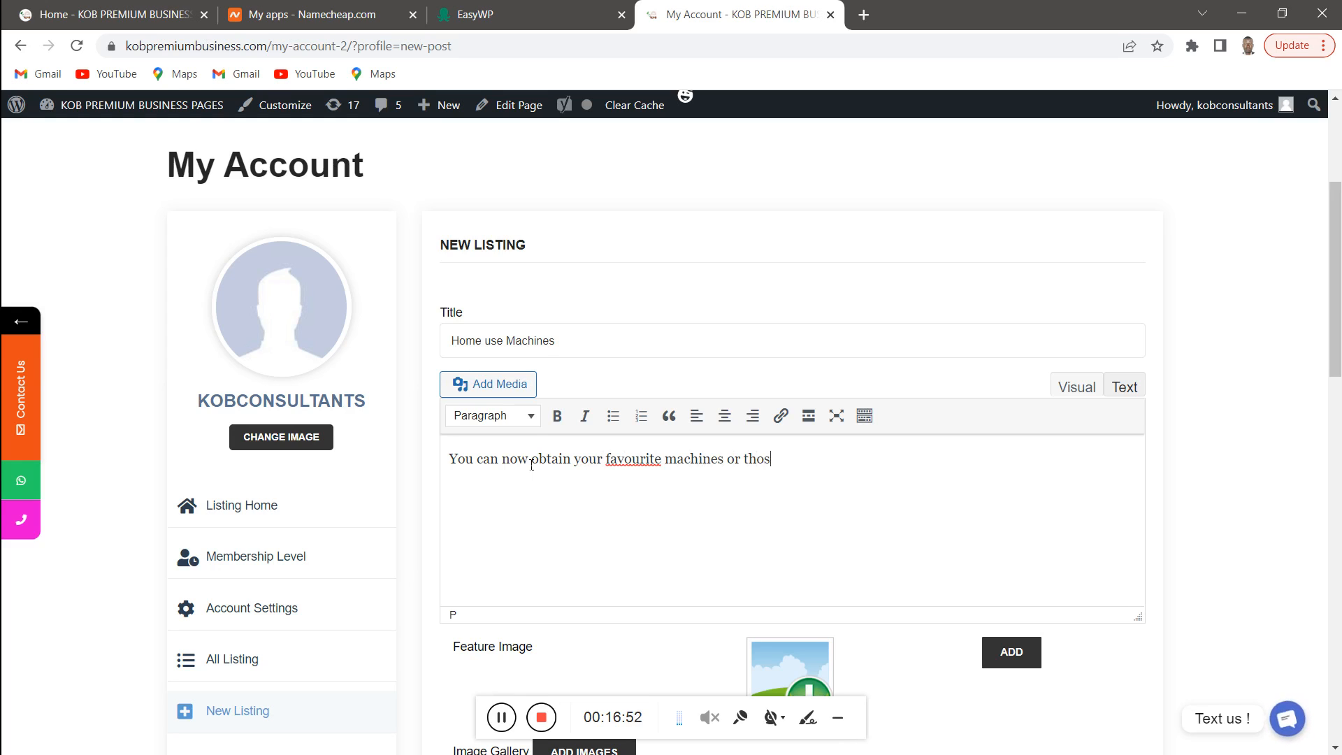
key("BackSpace")
key("BackSpace")
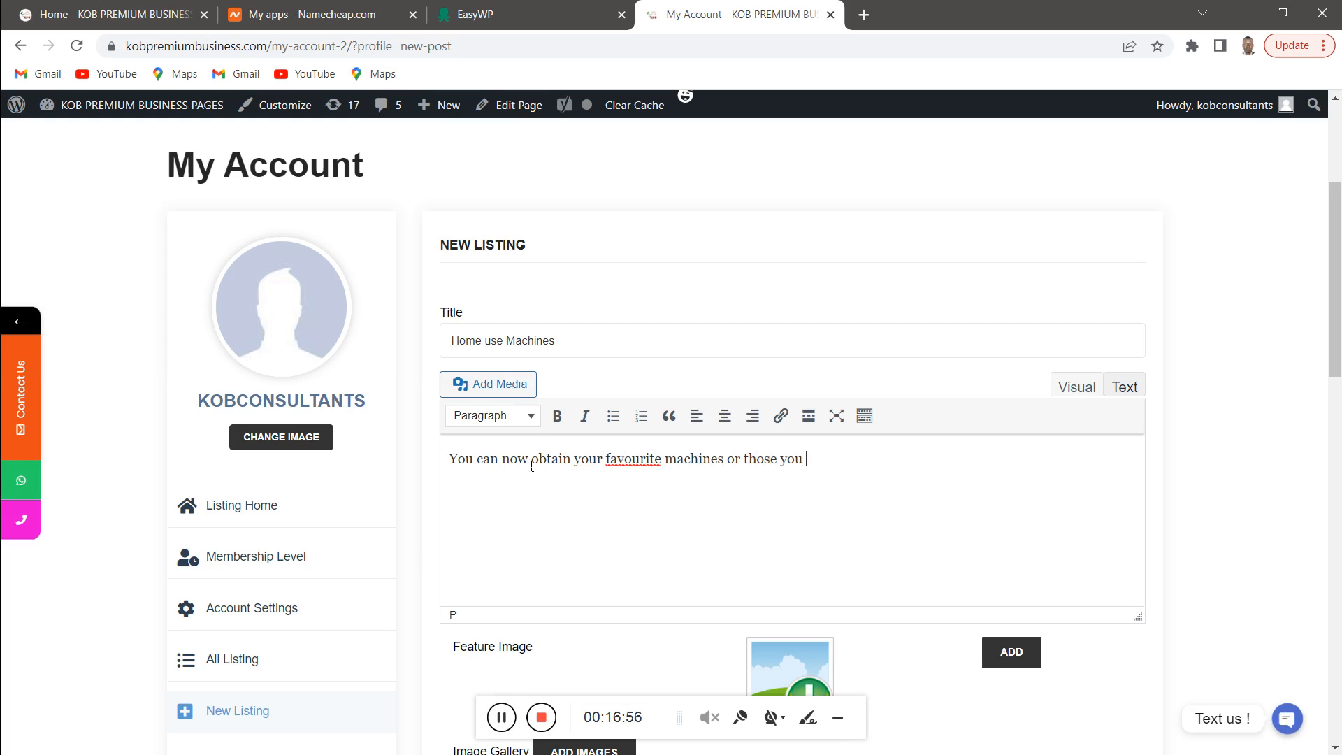
type("you want to buy at the mos")
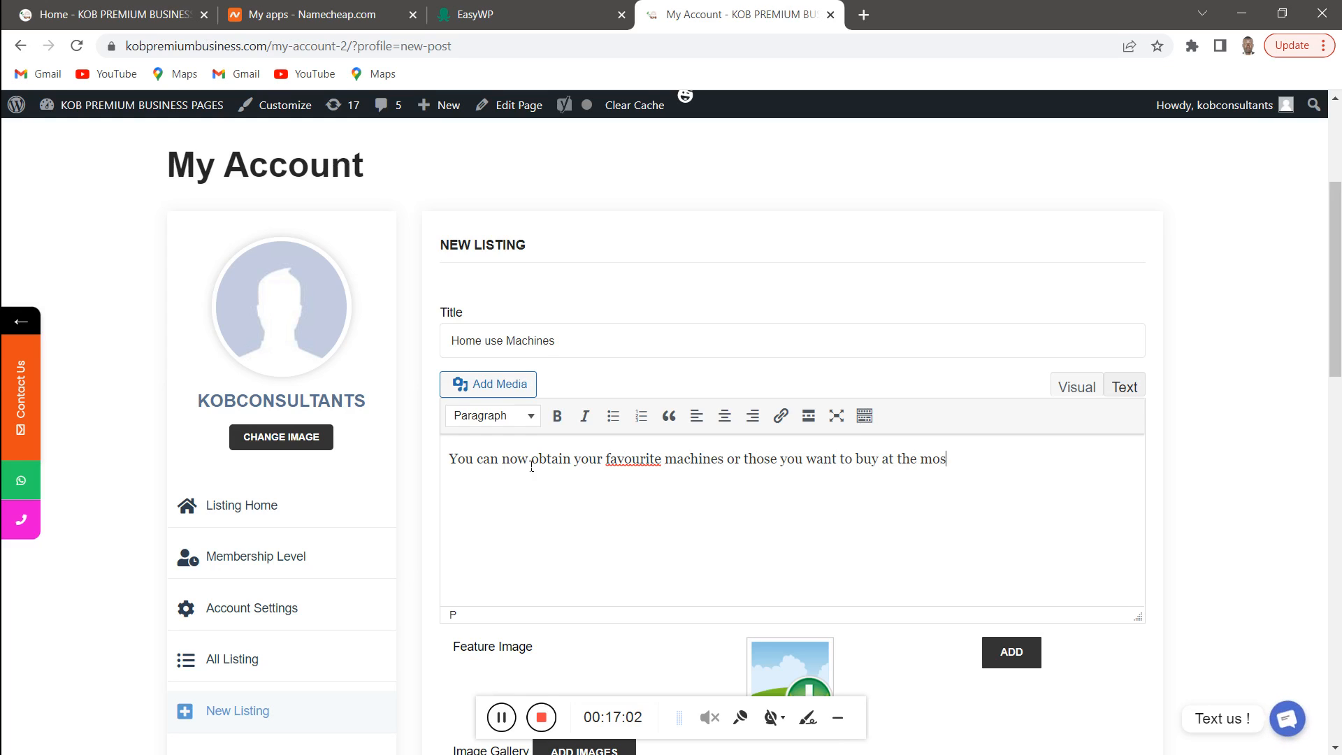
type("t afforda")
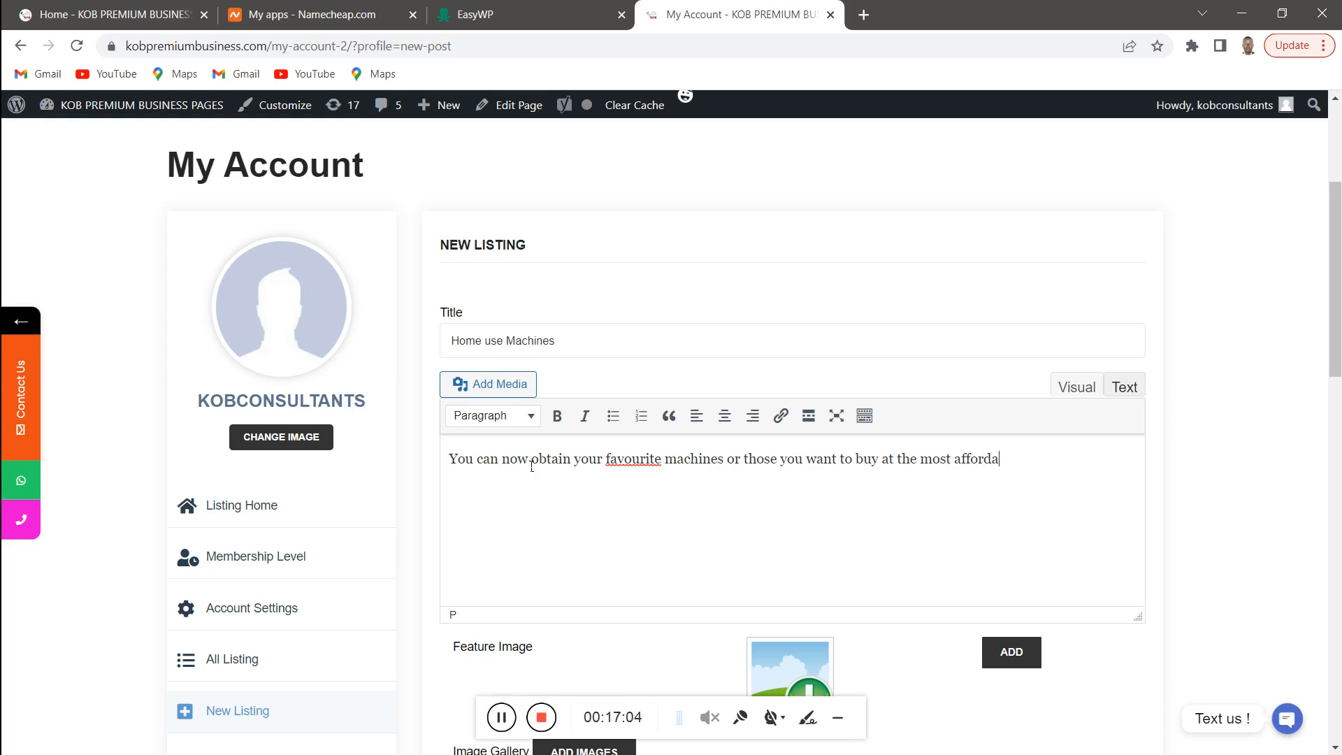
type("ble prices ! with upto")
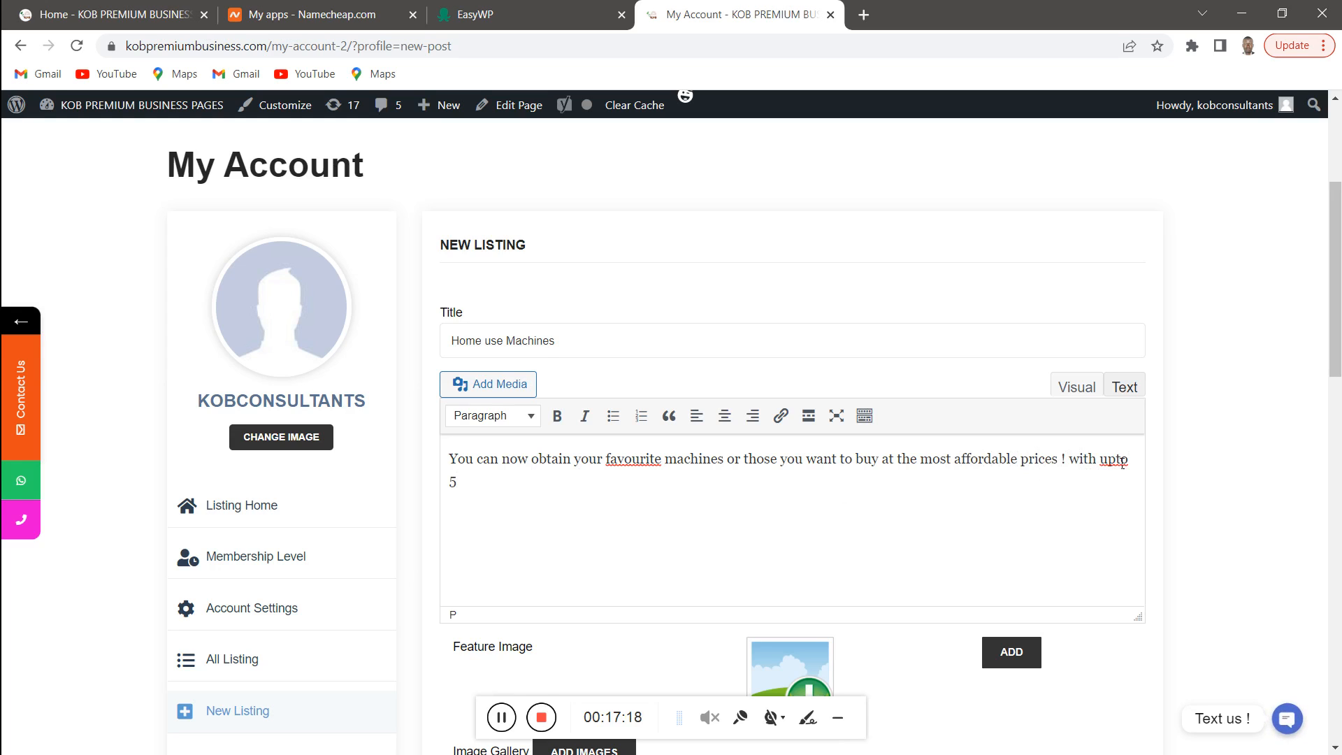
type("5 years ")
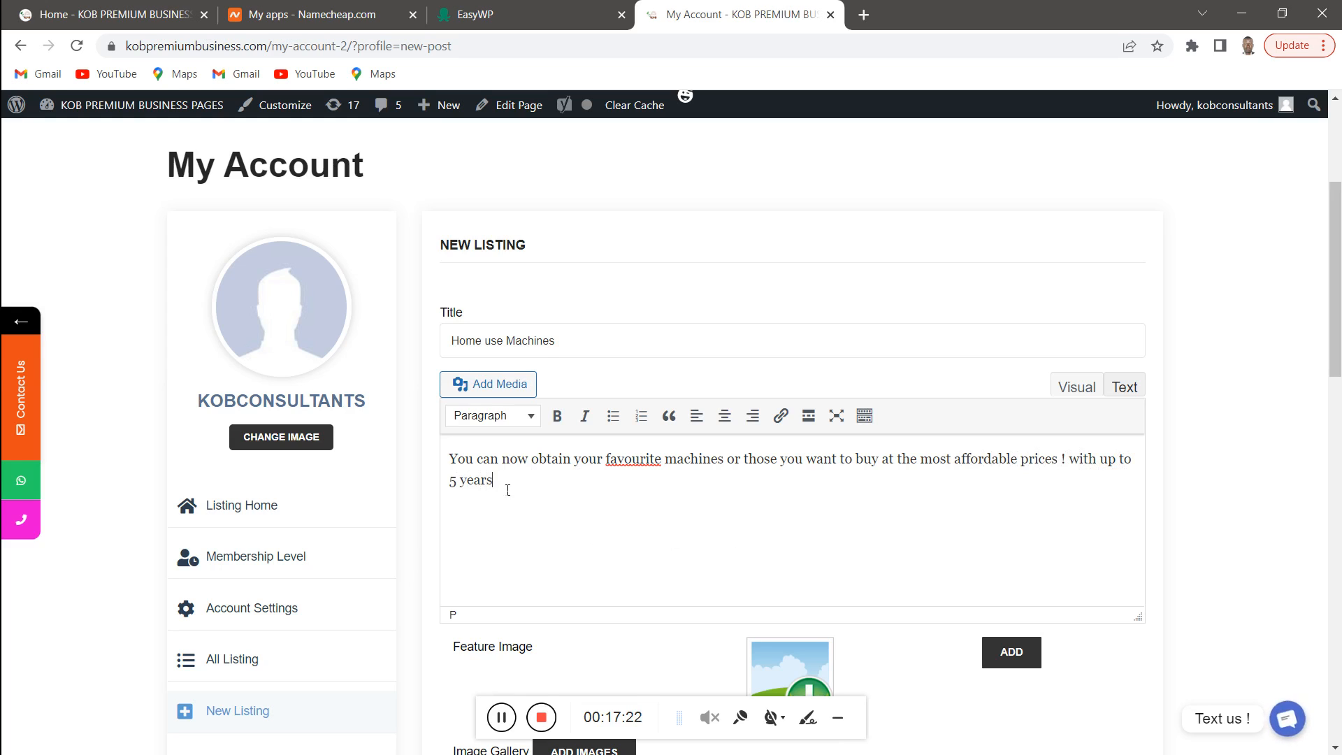
type("warramn")
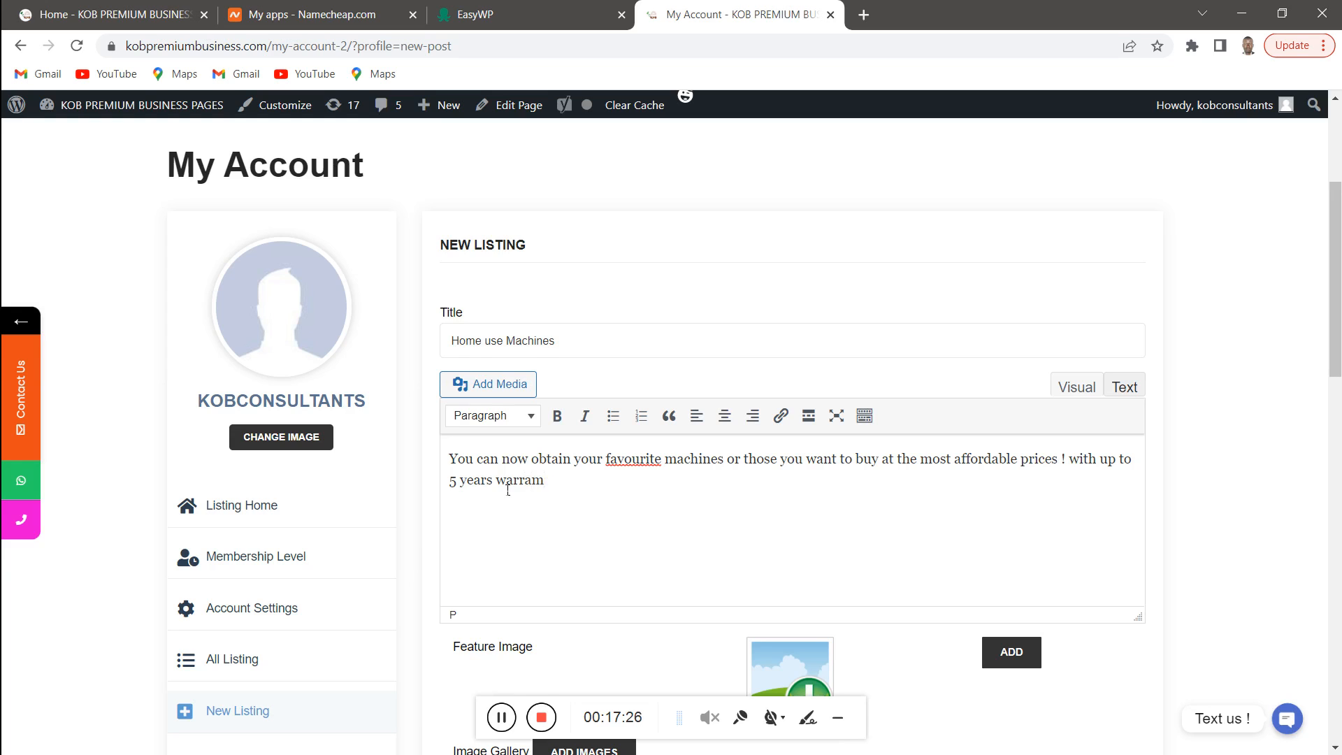
key("BackSpace")
type("nty!")
Start a file upload for the listing's feature image and browse to the oven_pics folder under AK_admin, BACKED_2022_C_DESKTOP on drive D
scroll(625, 480, "down", 6)
scroll(624, 478, "up", 4)
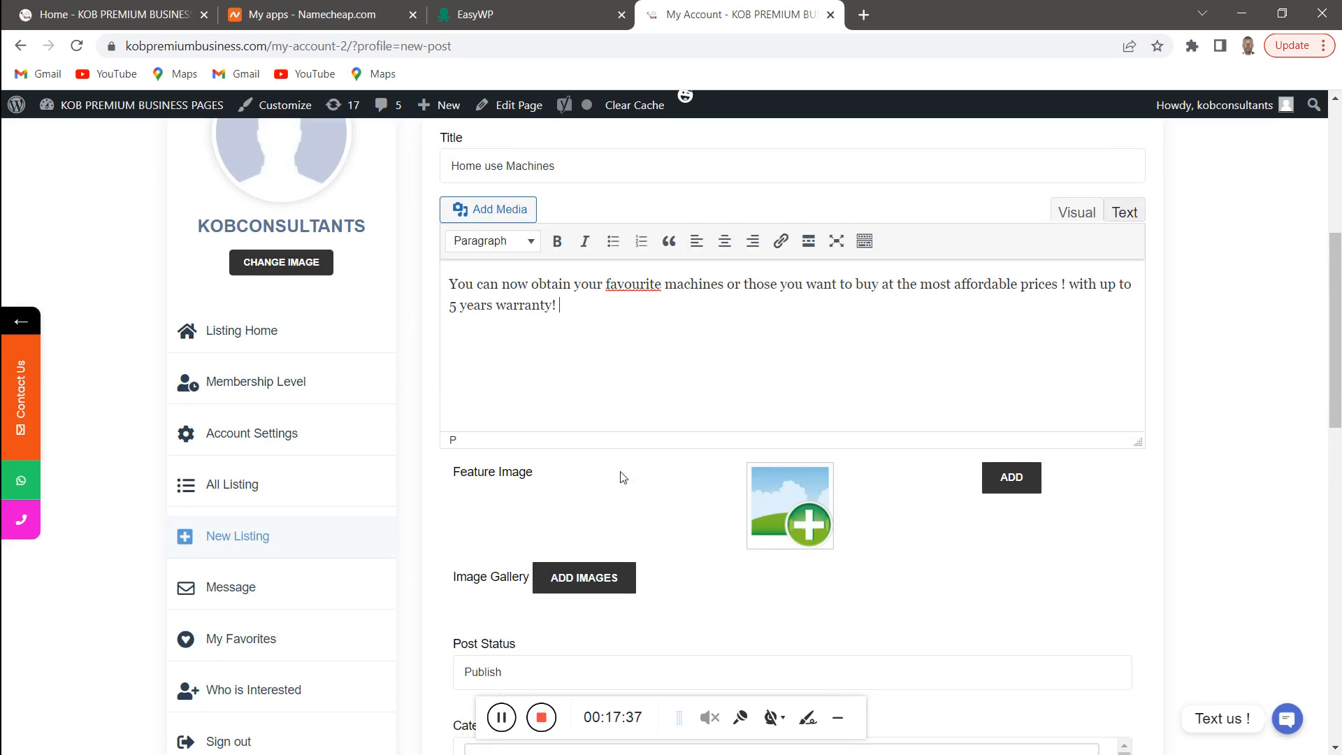
scroll(622, 478, "up", 3)
scroll(633, 485, "down", 1)
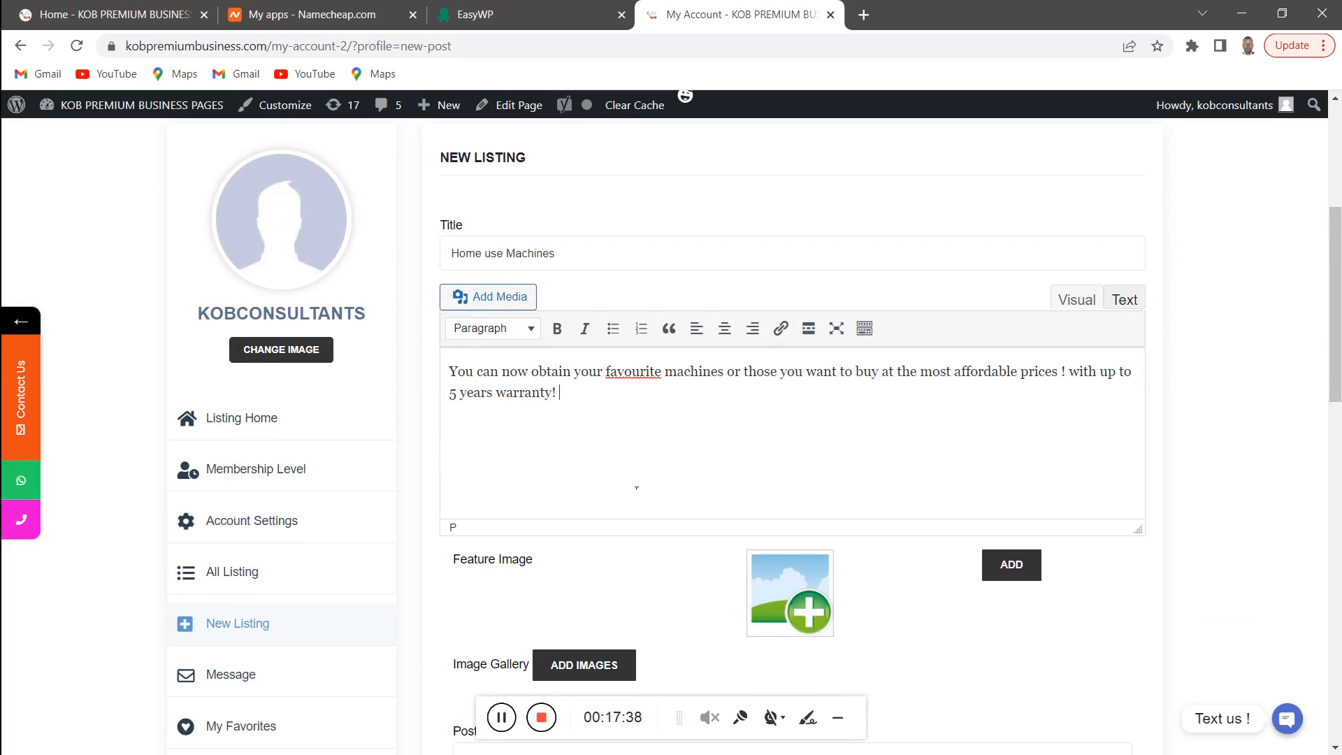
scroll(618, 458, "down", 3)
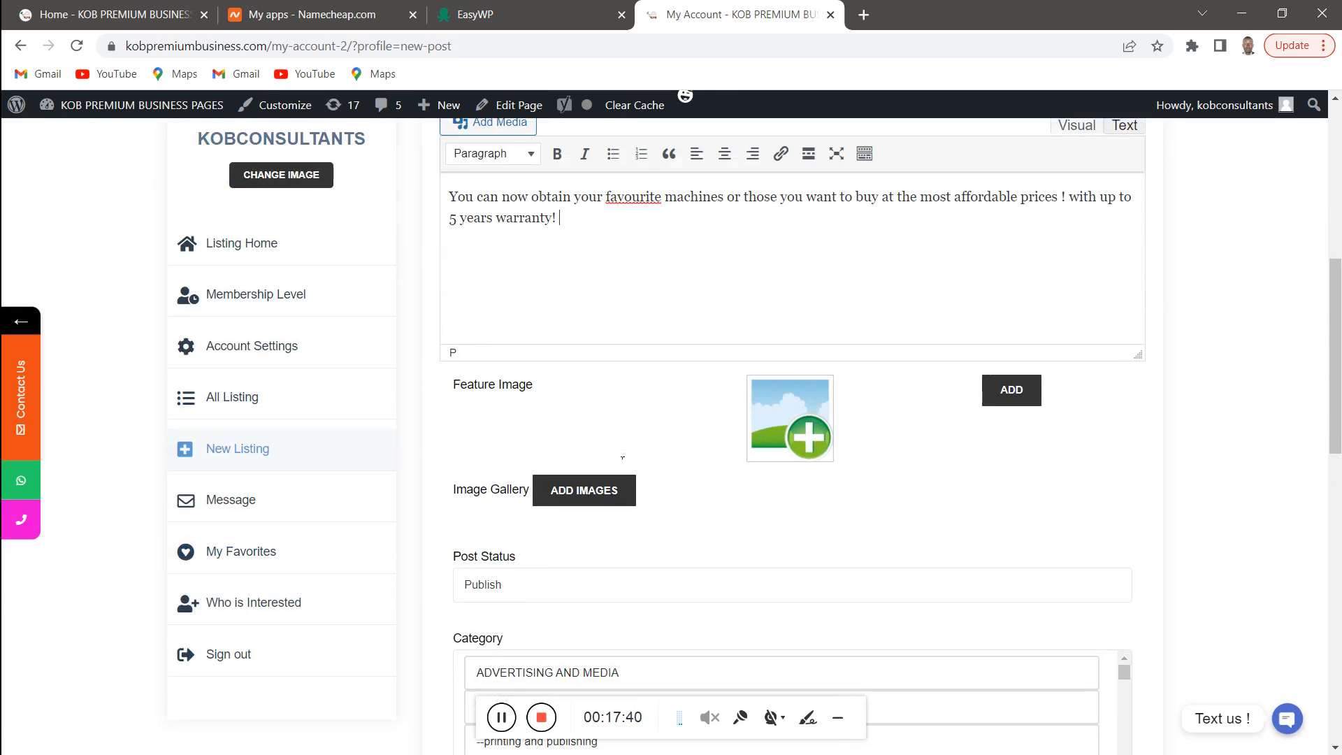
left_click(811, 425)
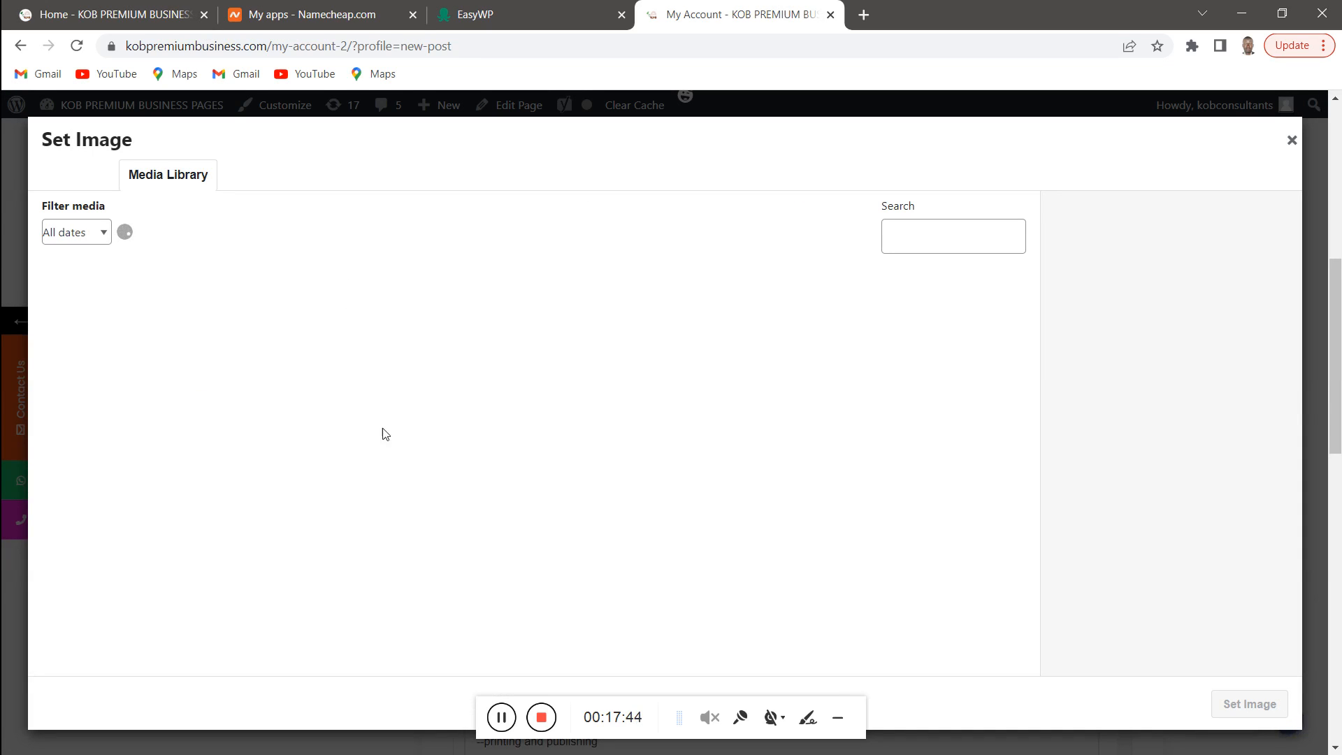
left_click(86, 177)
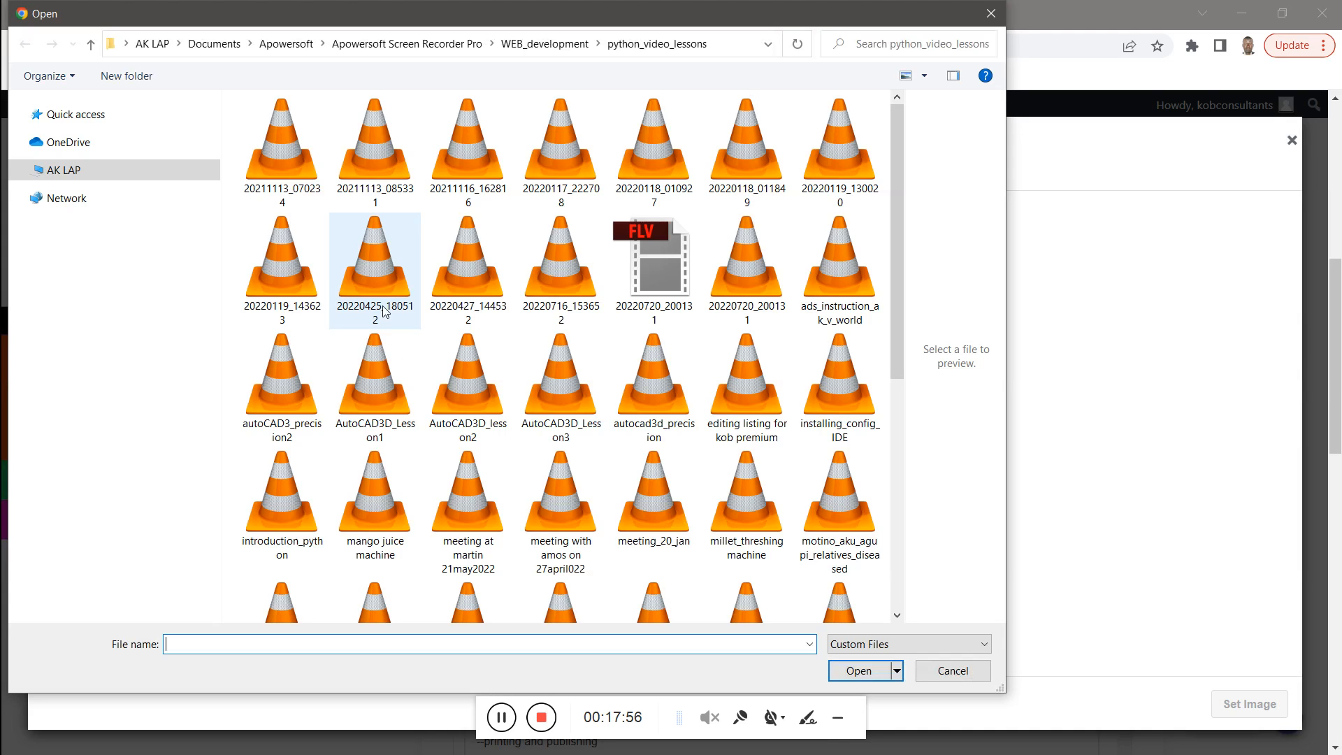
left_click(115, 358)
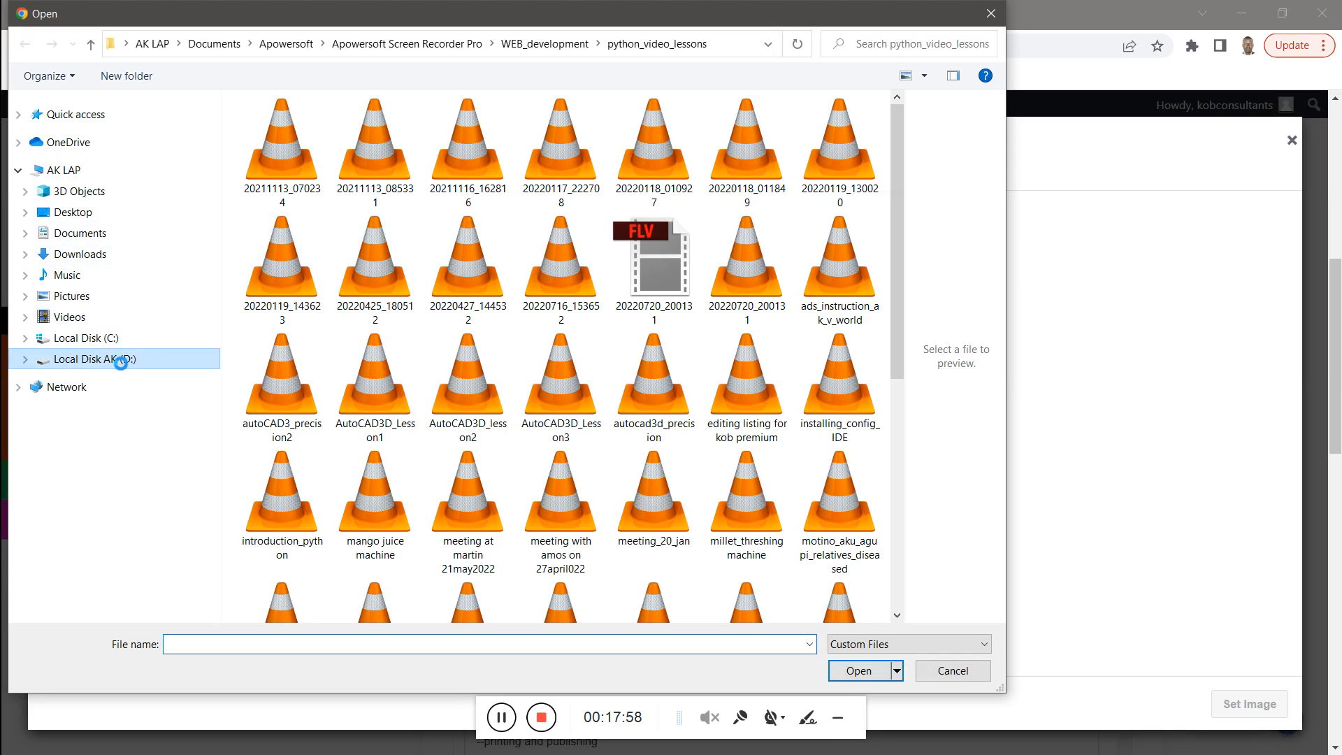
left_click(321, 127)
double_click(320, 127)
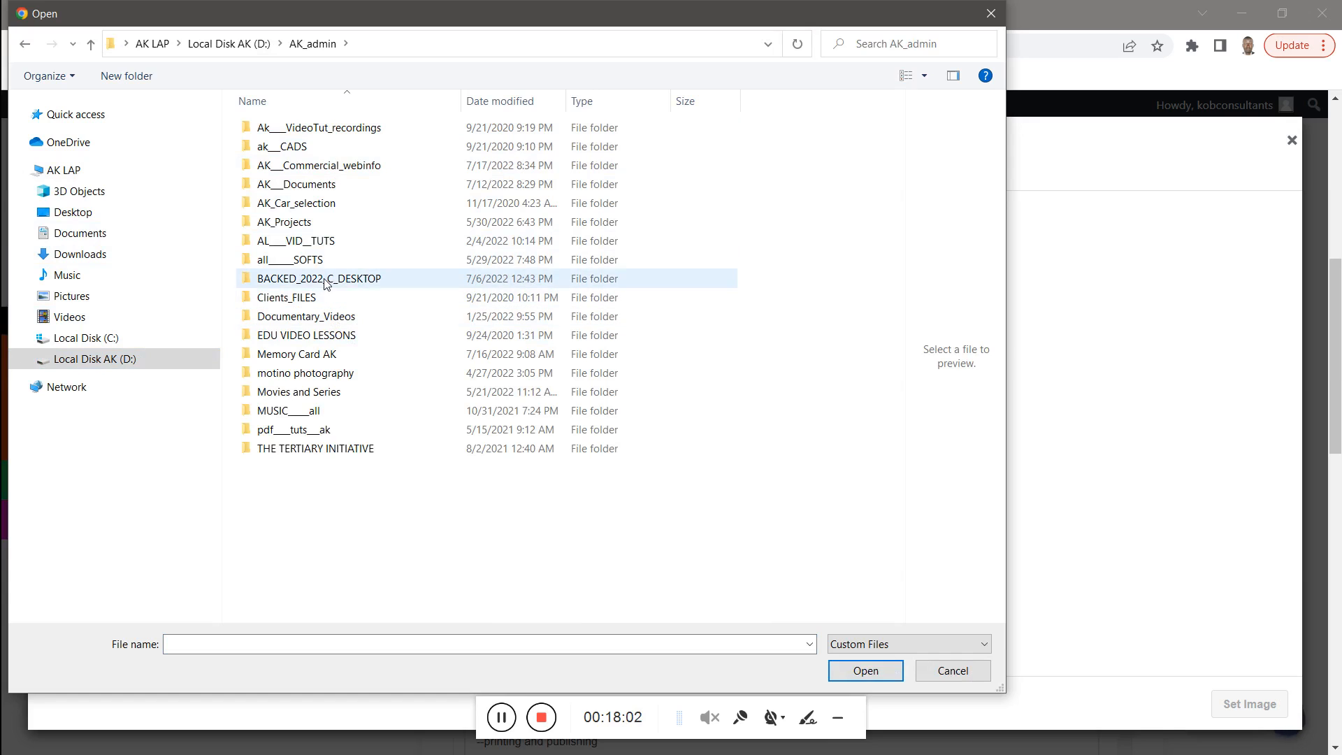
double_click(316, 278)
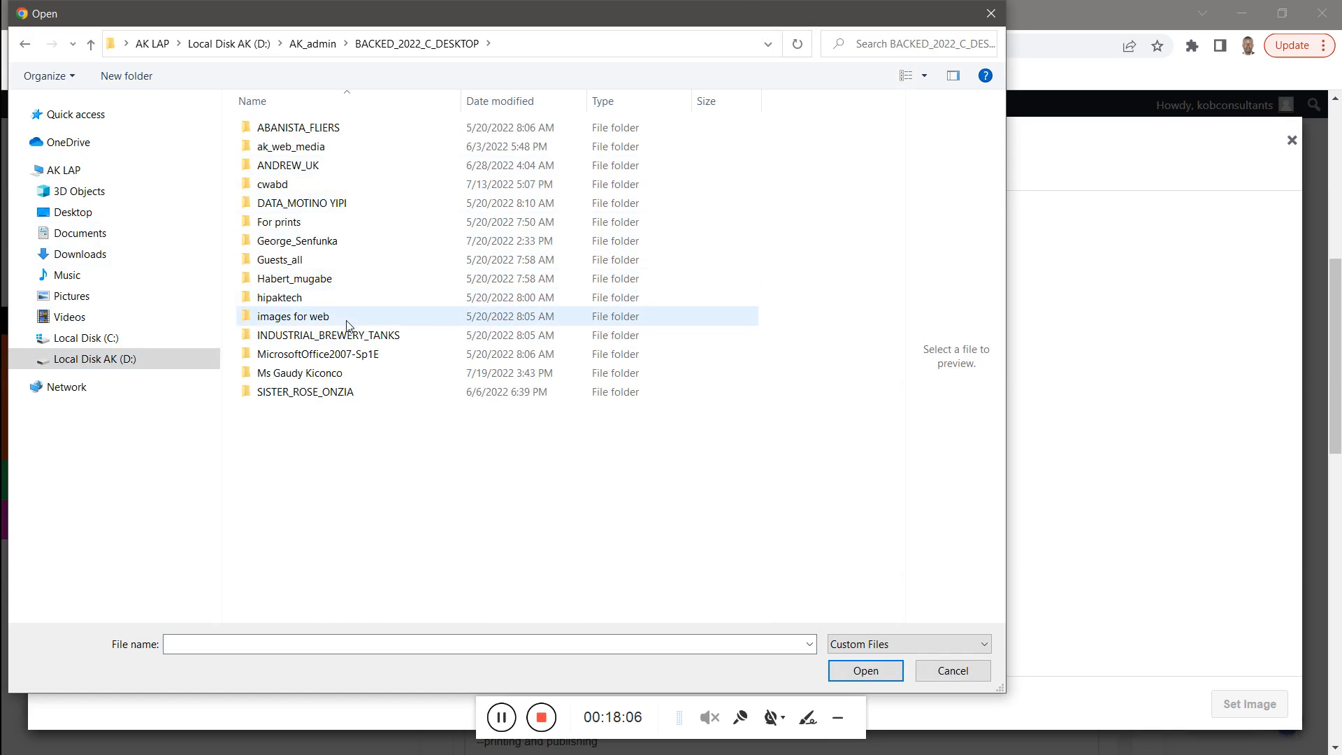
double_click(362, 375)
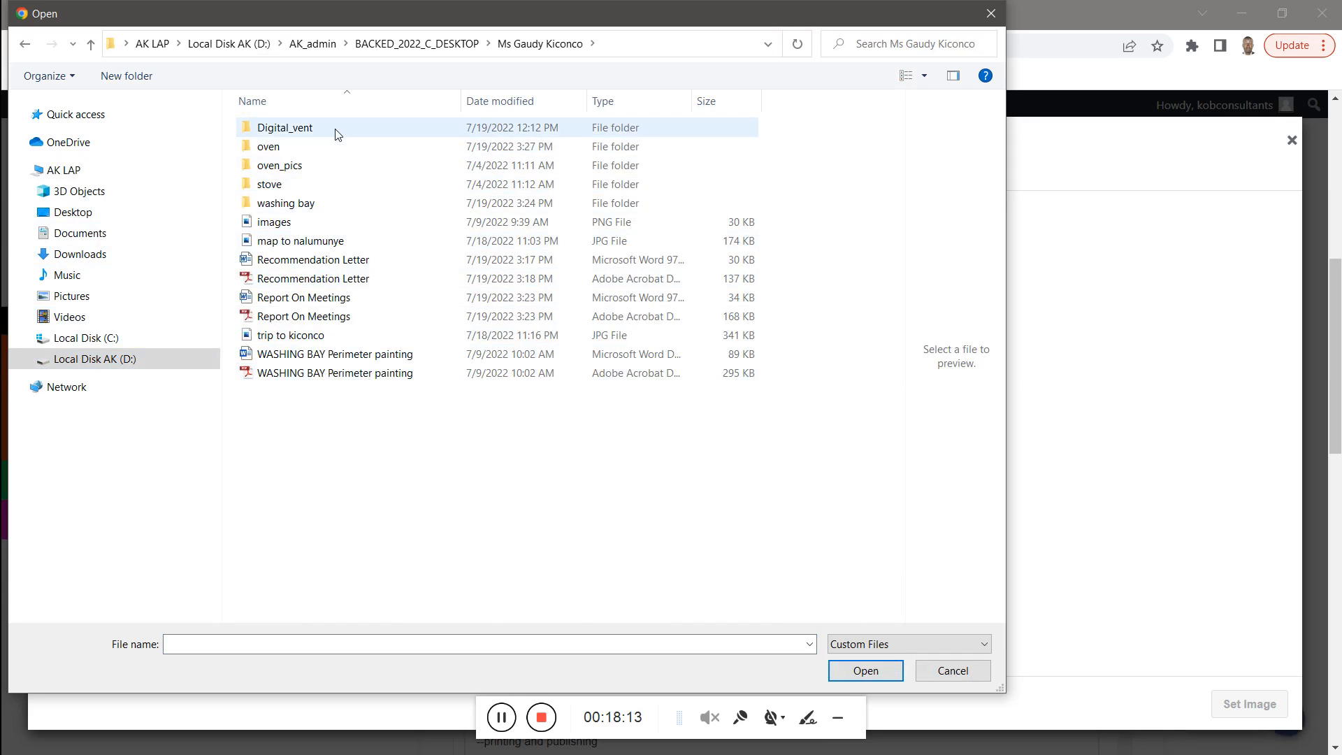
double_click(322, 166)
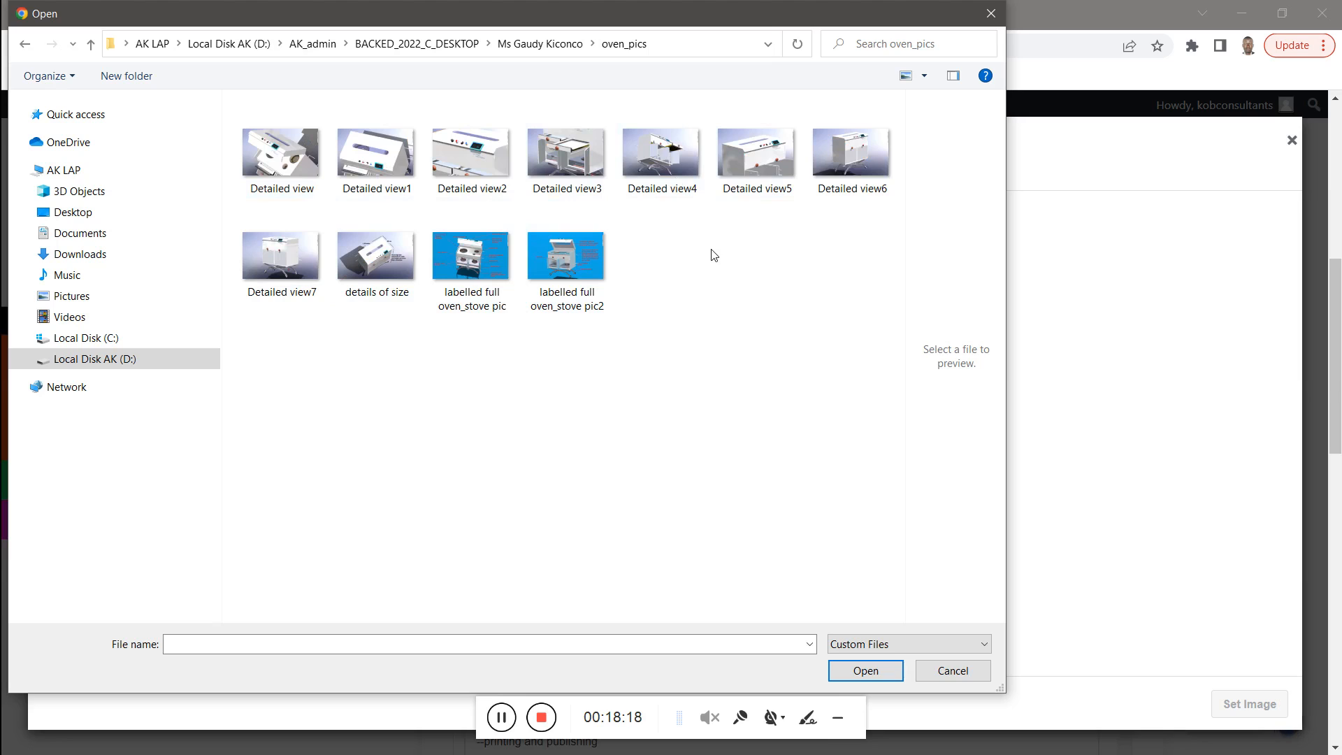
Upload Detailed view, Detailed view2, Detailed view7, labelled full oven_stove pic and labelled full oven_stove pic2 to the media library
left_click(295, 255)
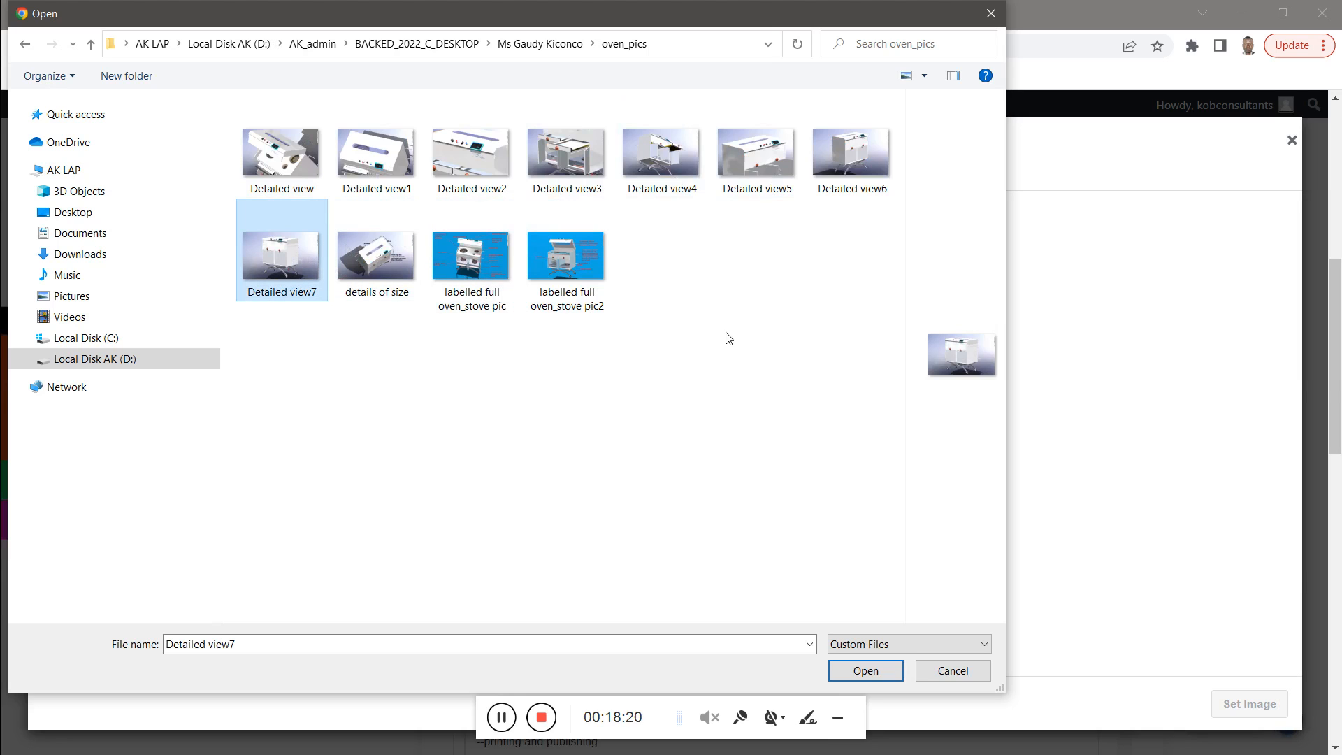
left_click(537, 264, "ctrl")
left_click(480, 253, "ctrl")
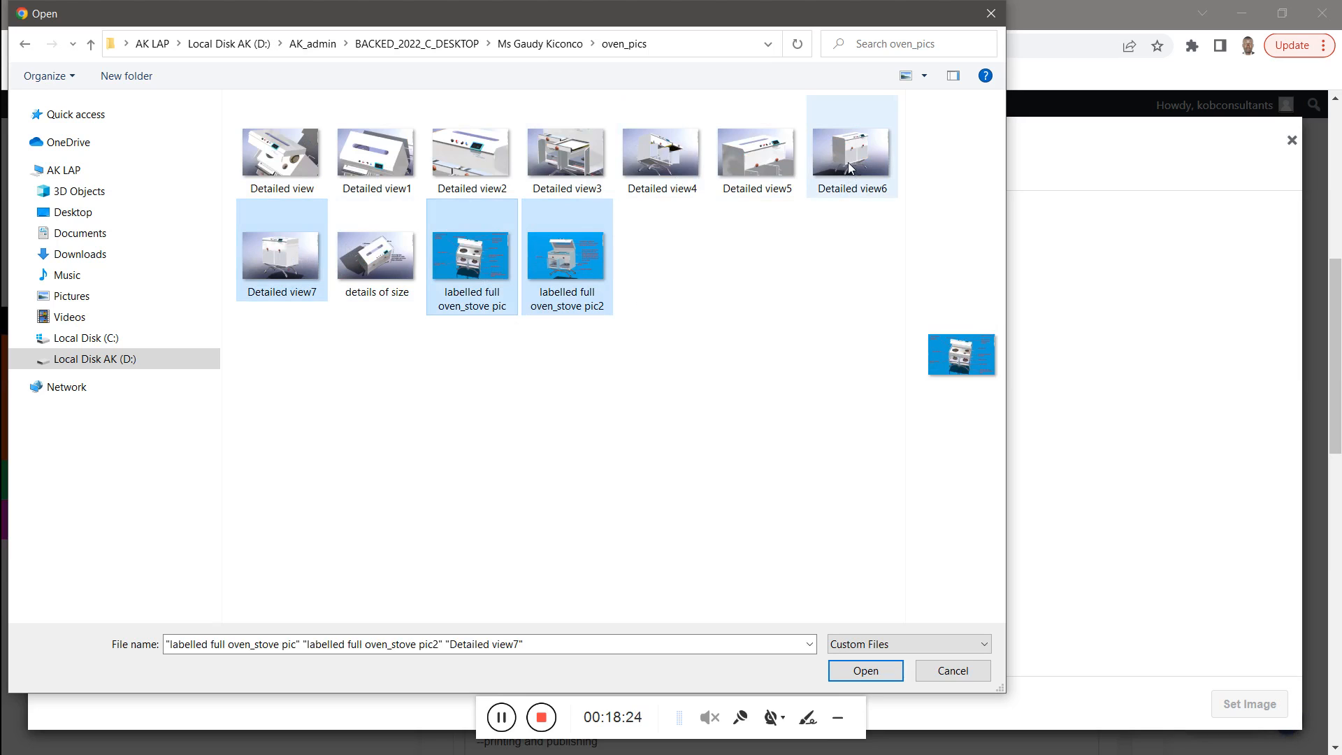
left_click(456, 157, "ctrl")
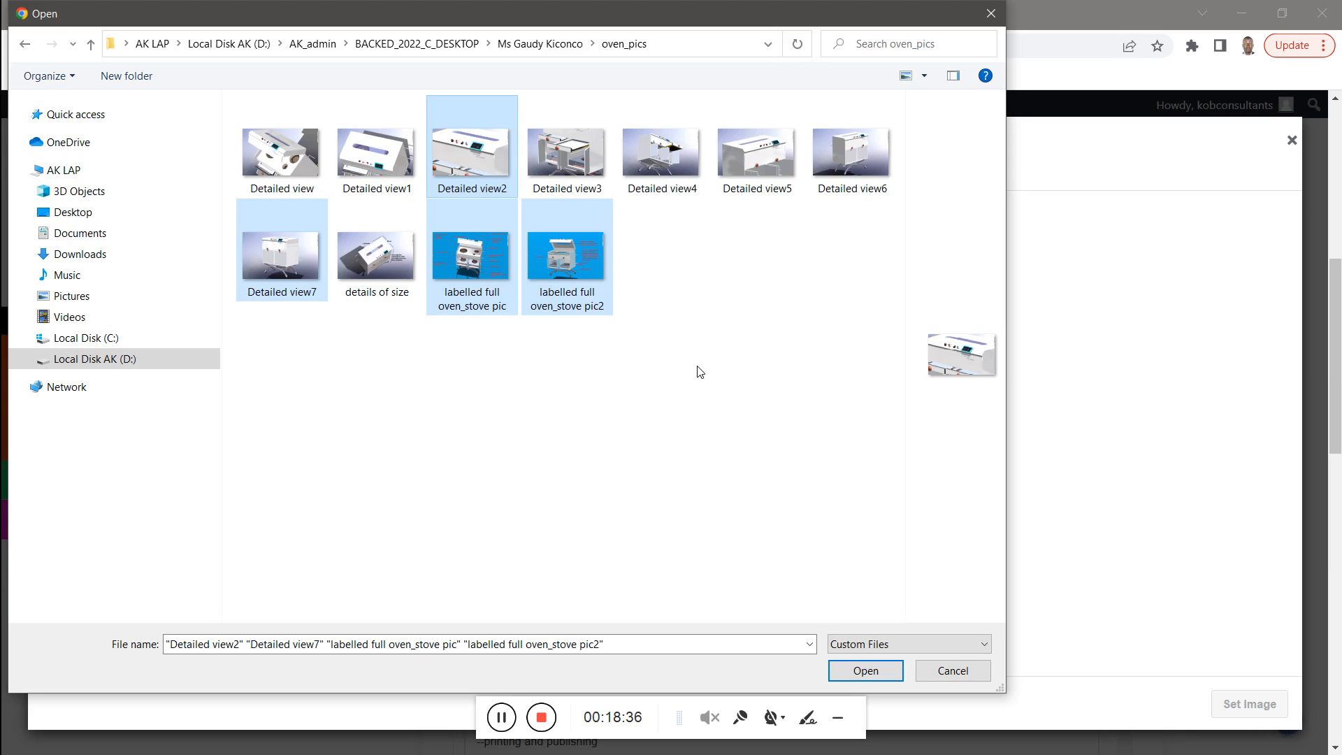
left_click(290, 148, "ctrl")
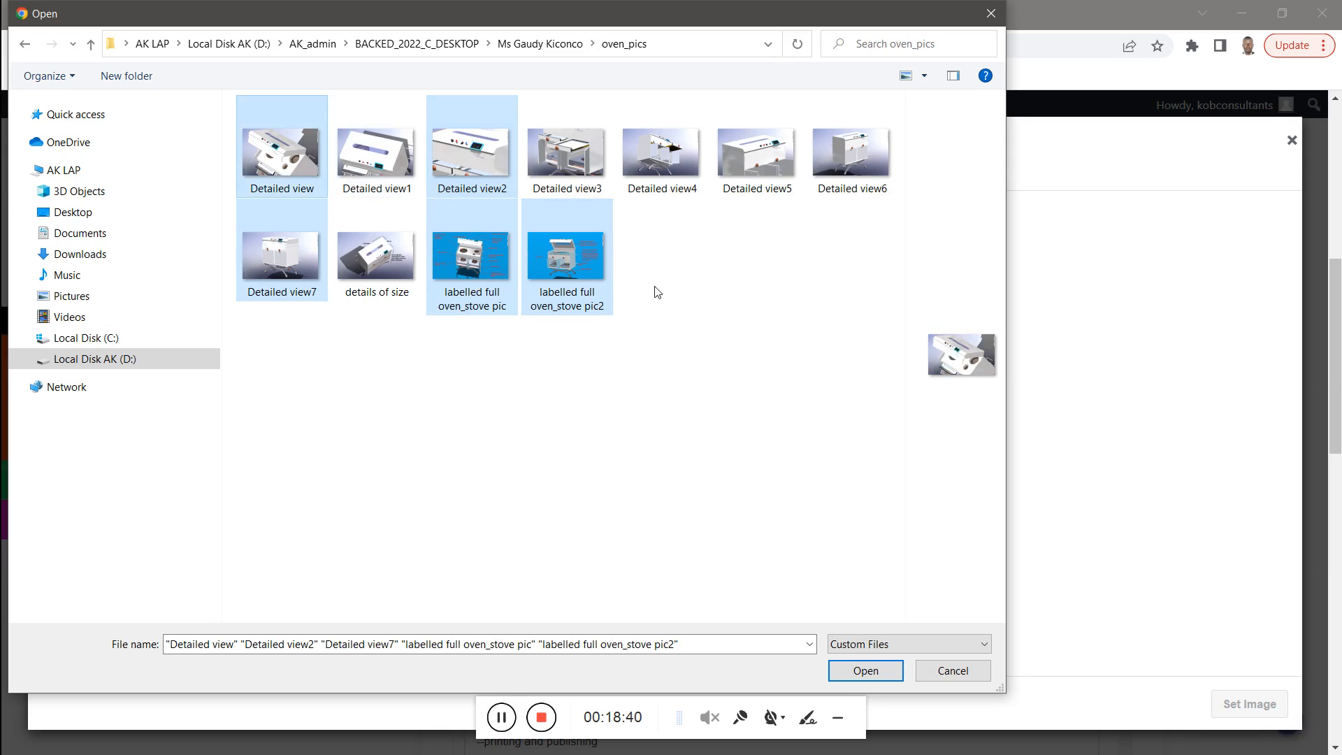
left_click(853, 671)
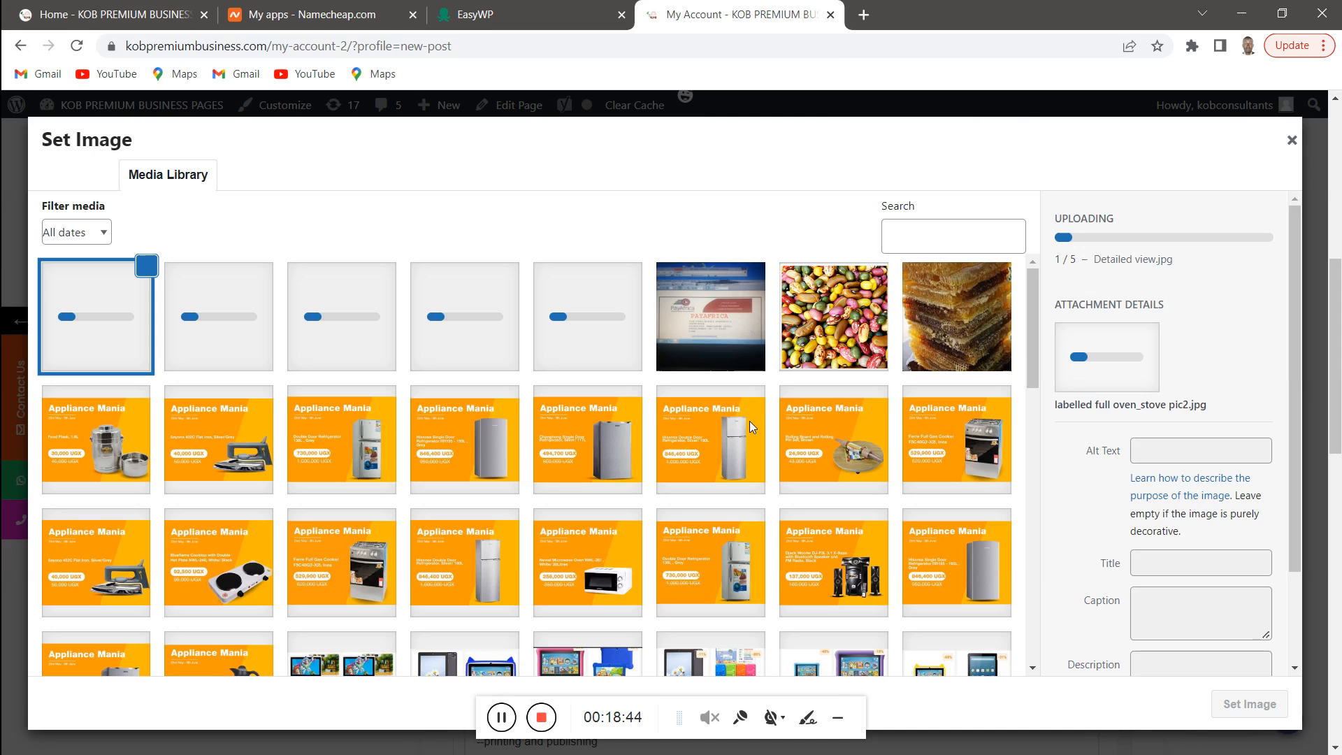
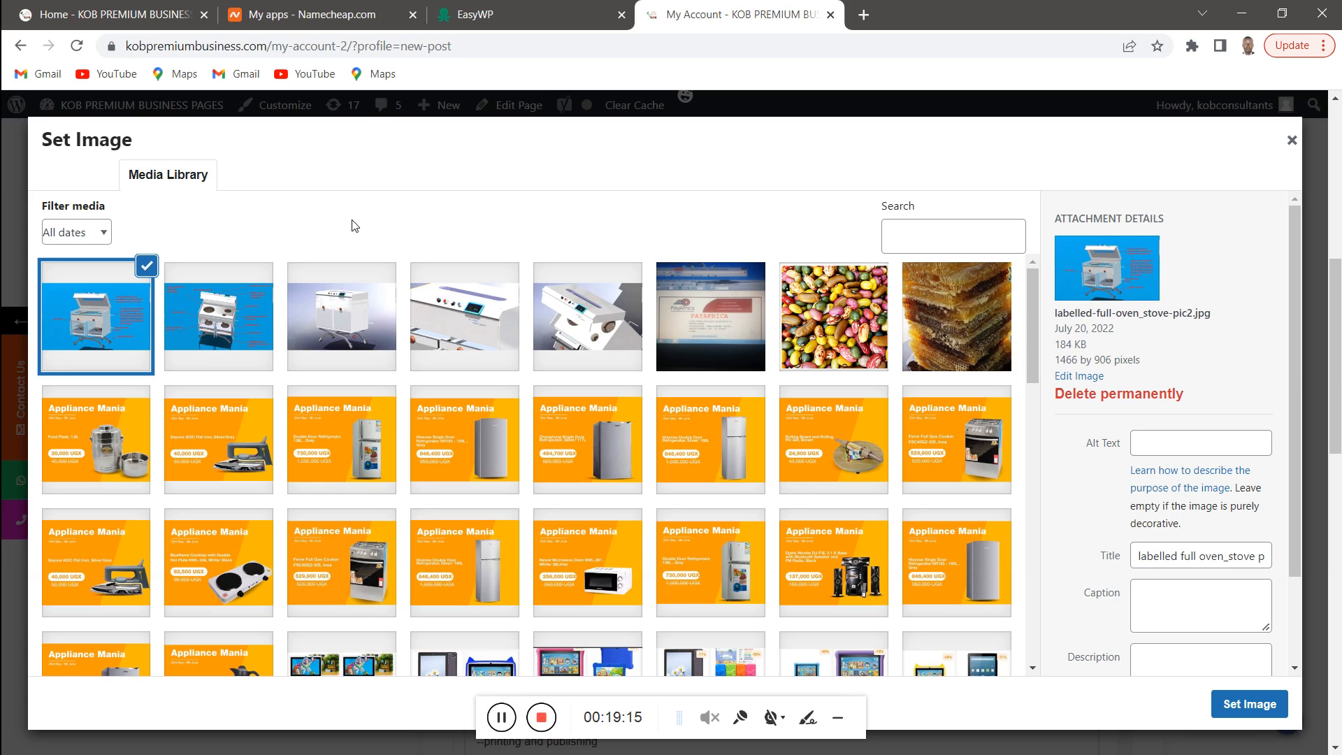
Look through the media library and set labelled-full-oven_stove-pic2.jpg as the listing's feature image
scroll(1023, 501, "down", 2)
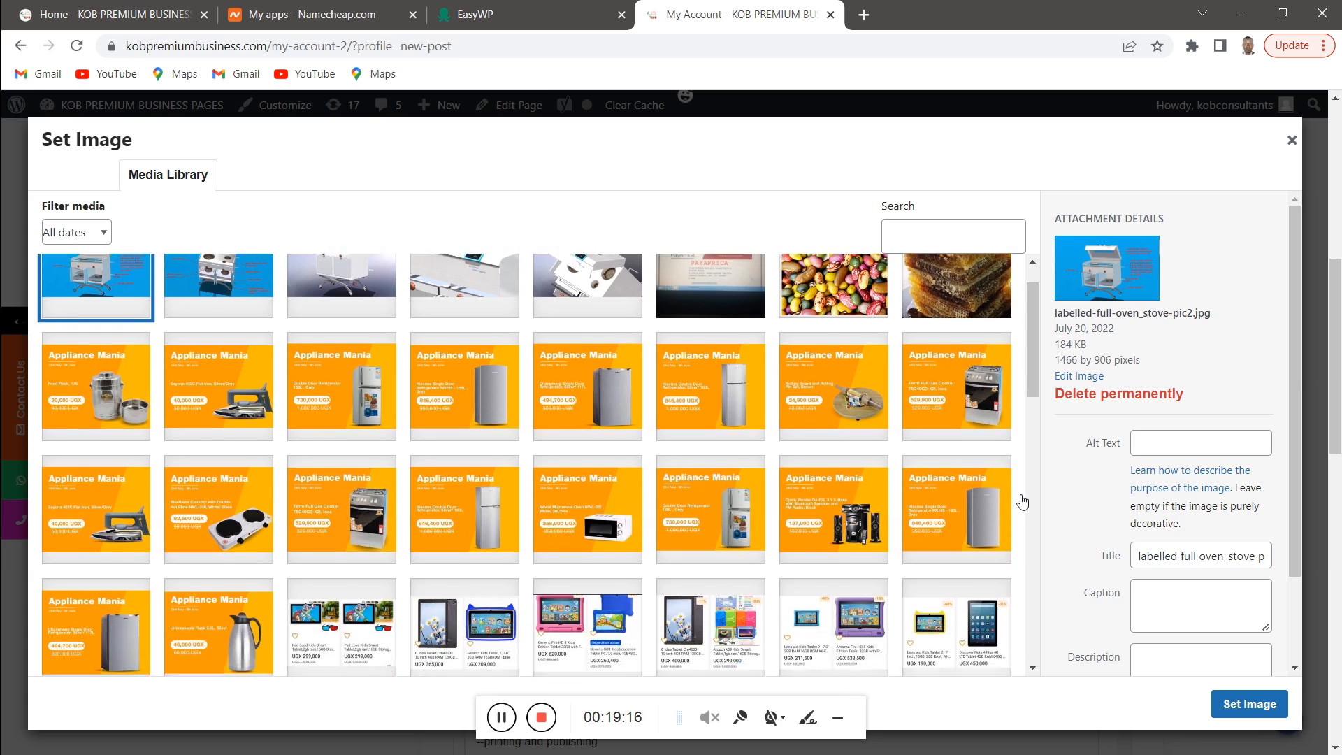
scroll(1023, 502, "down", 2)
scroll(1023, 502, "up", 2)
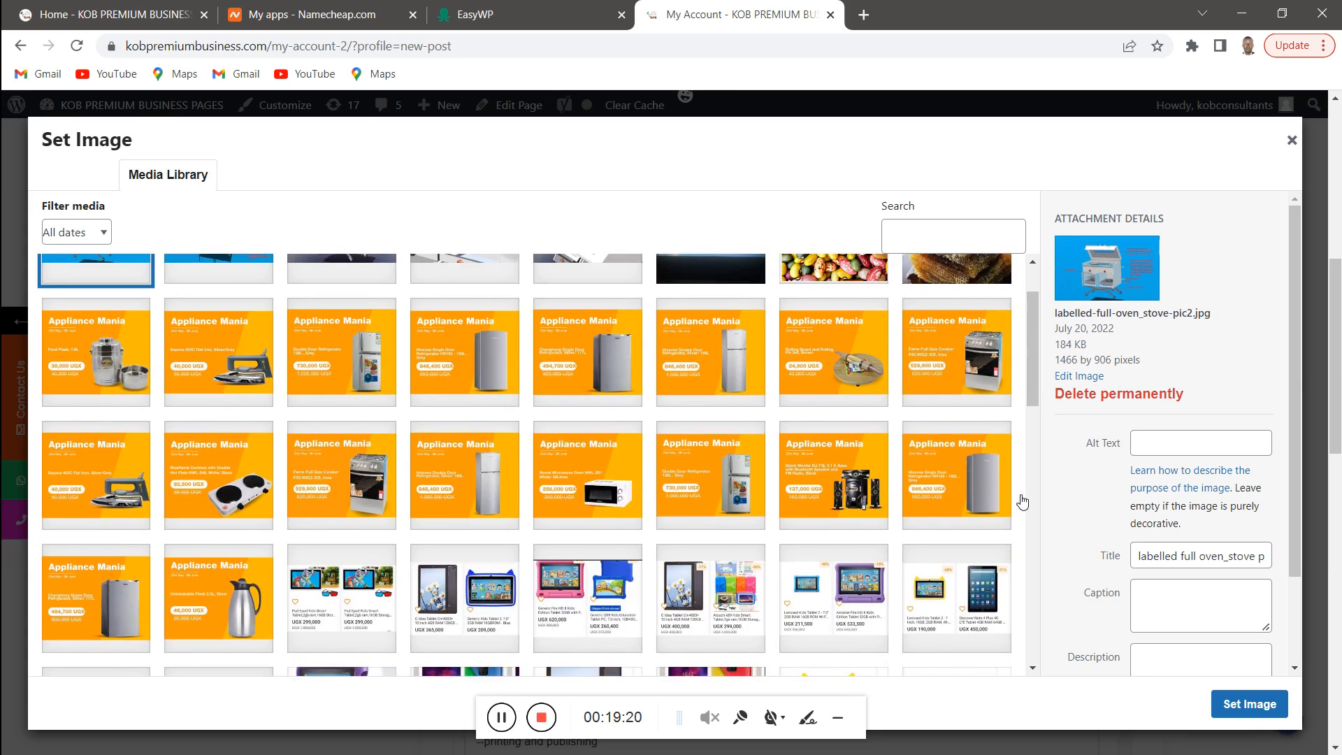
scroll(1023, 501, "up", 1)
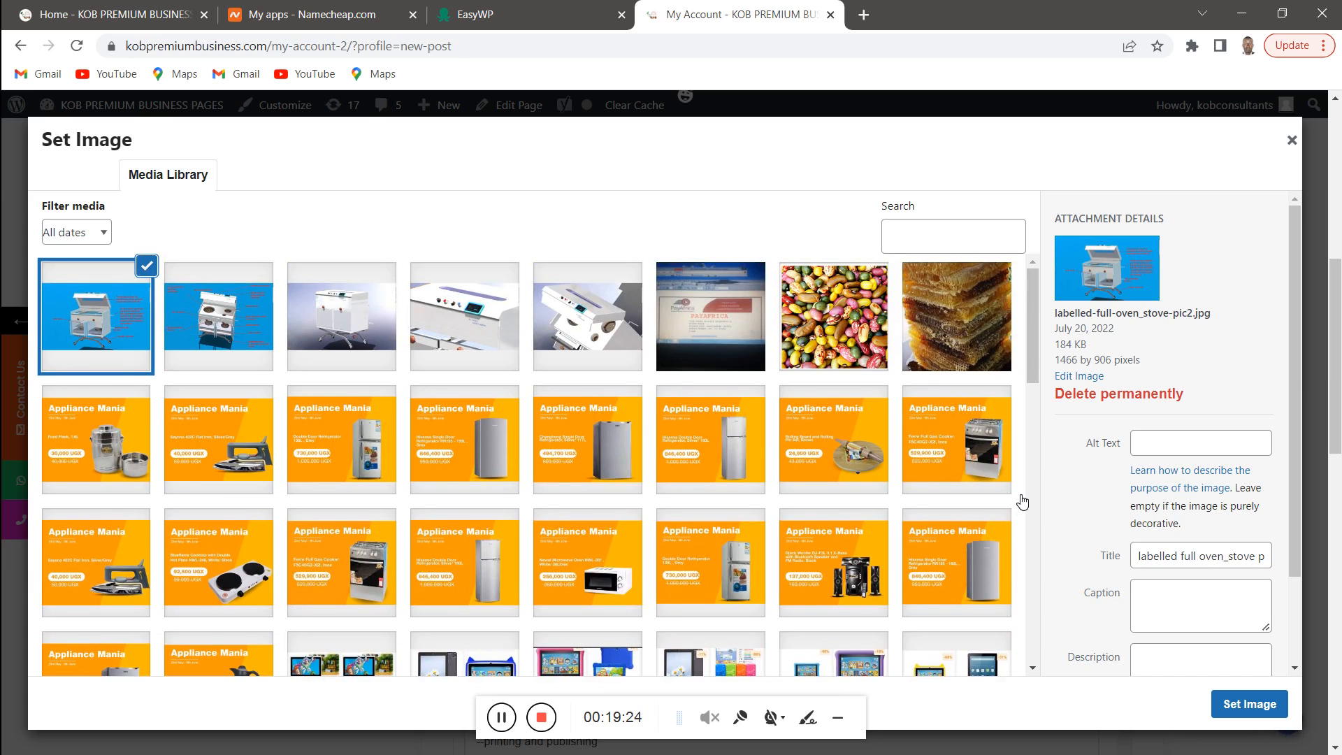
scroll(1022, 502, "down", 3)
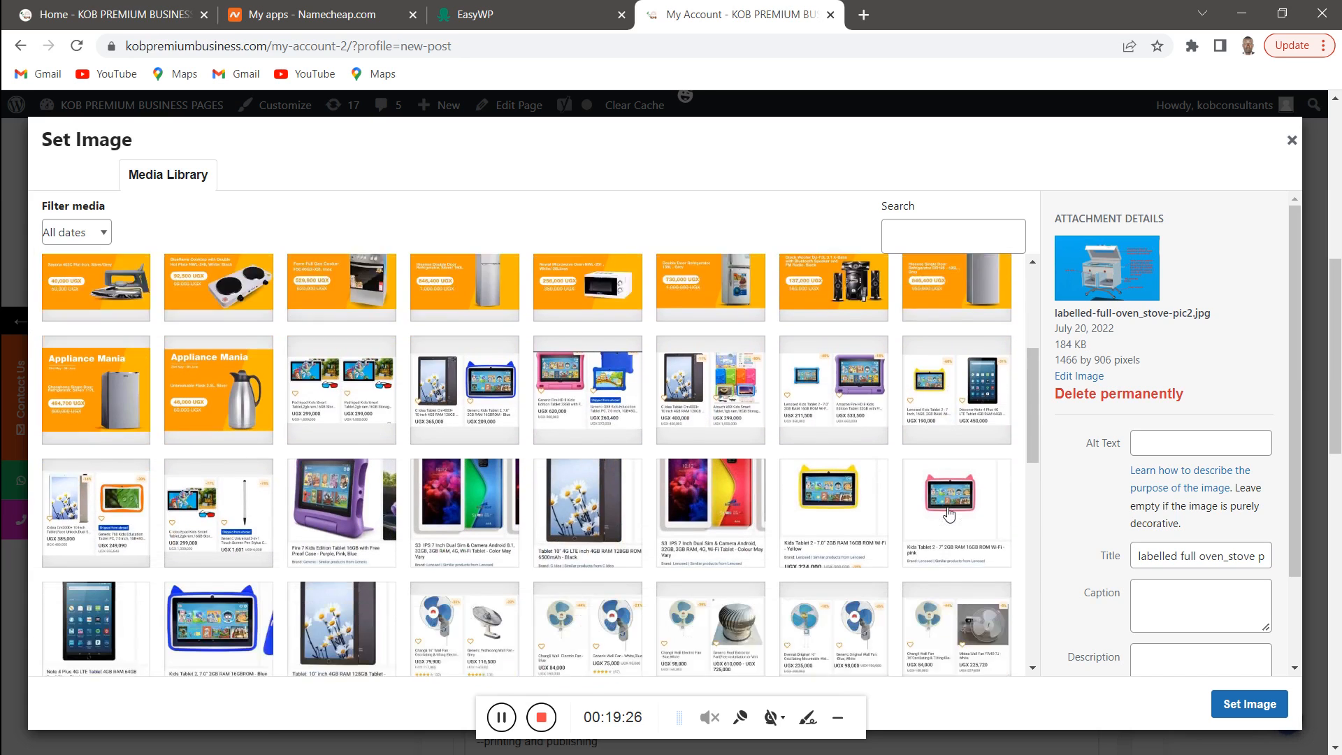
scroll(949, 515, "down", 12)
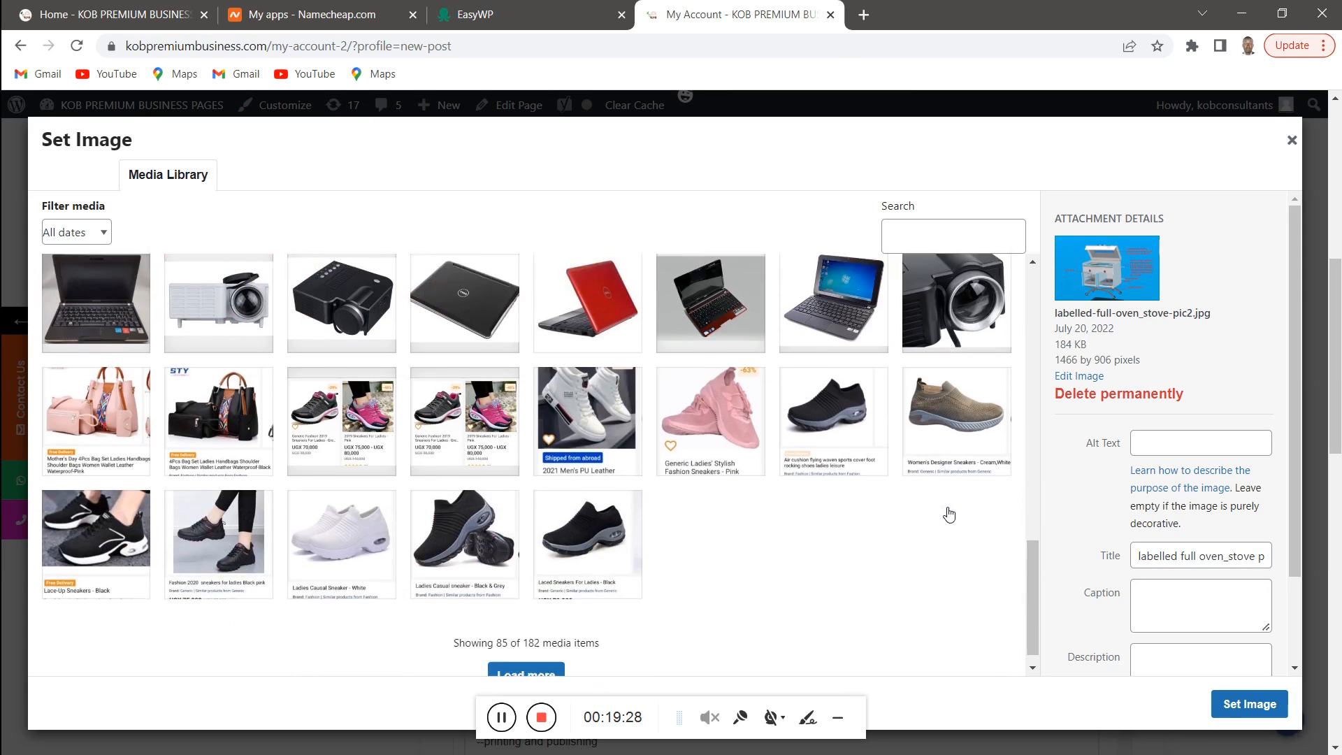
left_click(1246, 706)
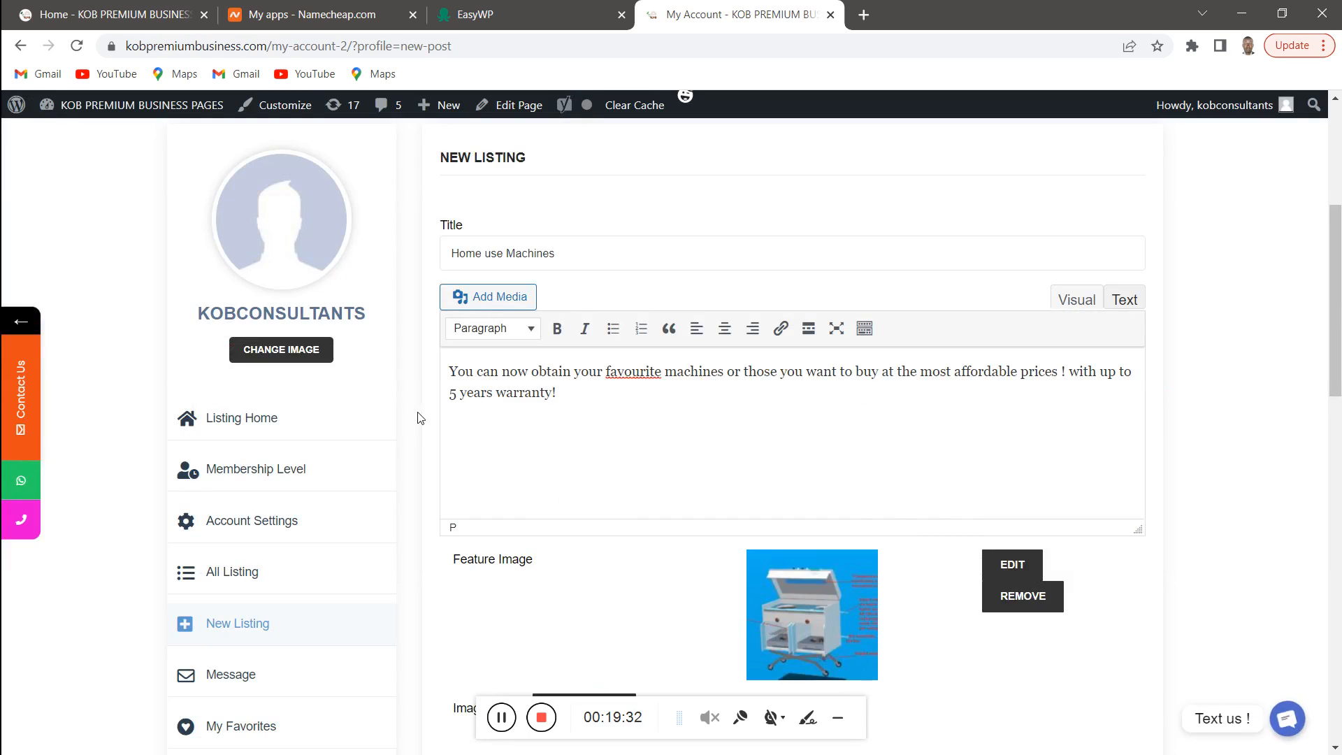
Add labelled full oven_stove pic, labelled full oven_stove pic2, Detailed view7, Detailed view2 and Detailed view to the listing's image gallery
scroll(697, 489, "down", 3)
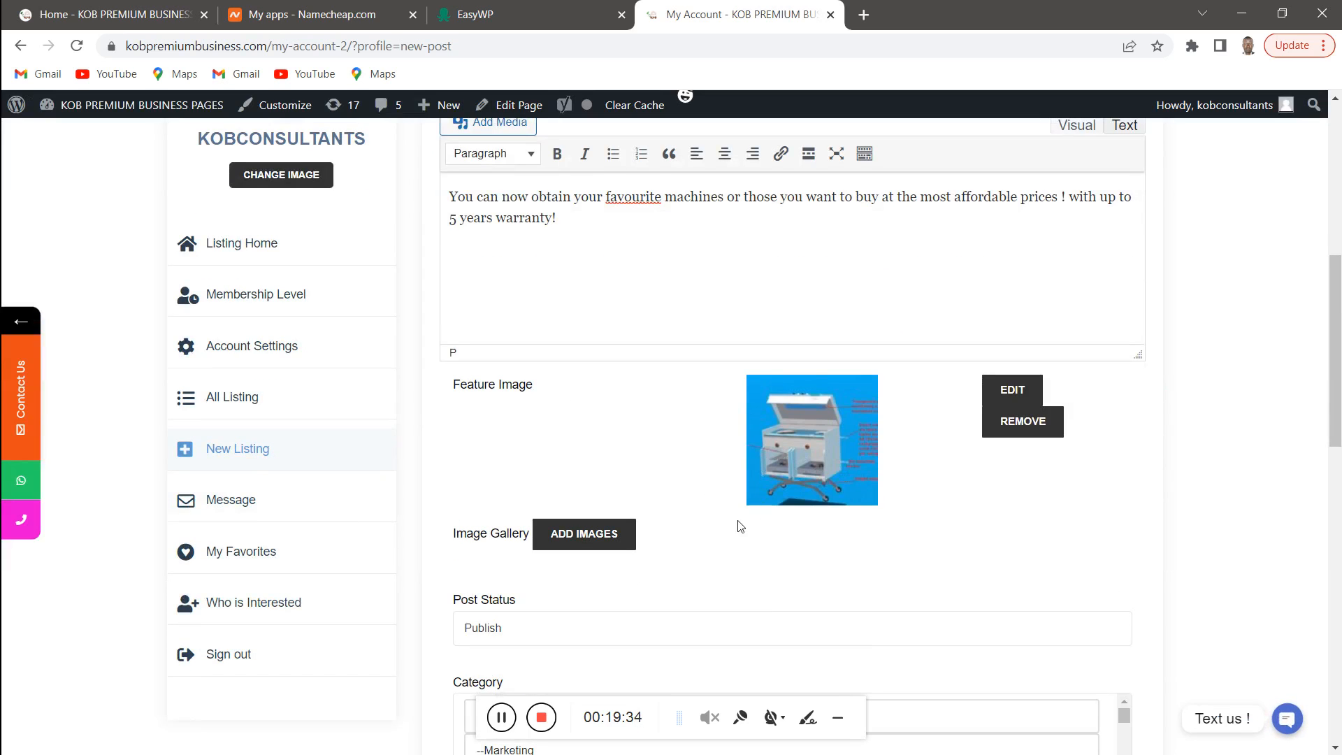
left_click(597, 534)
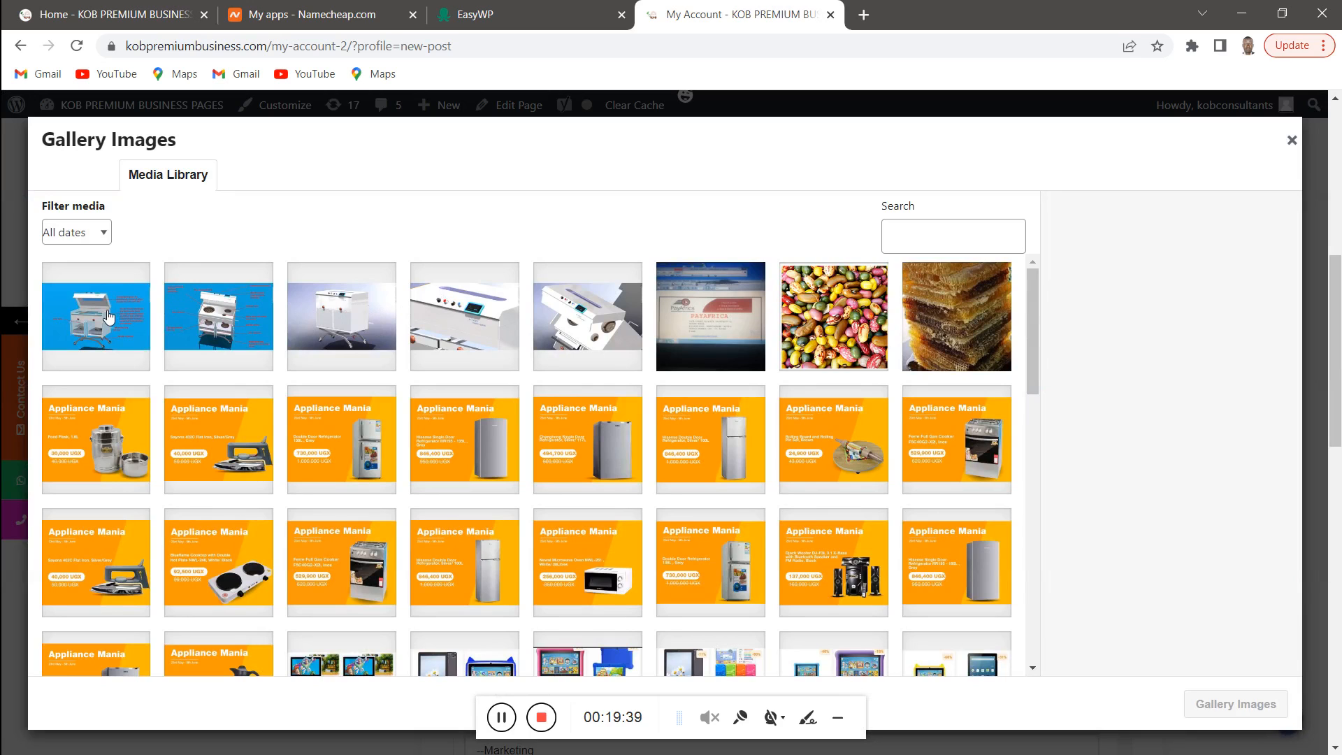
left_click(108, 317)
left_click(264, 329)
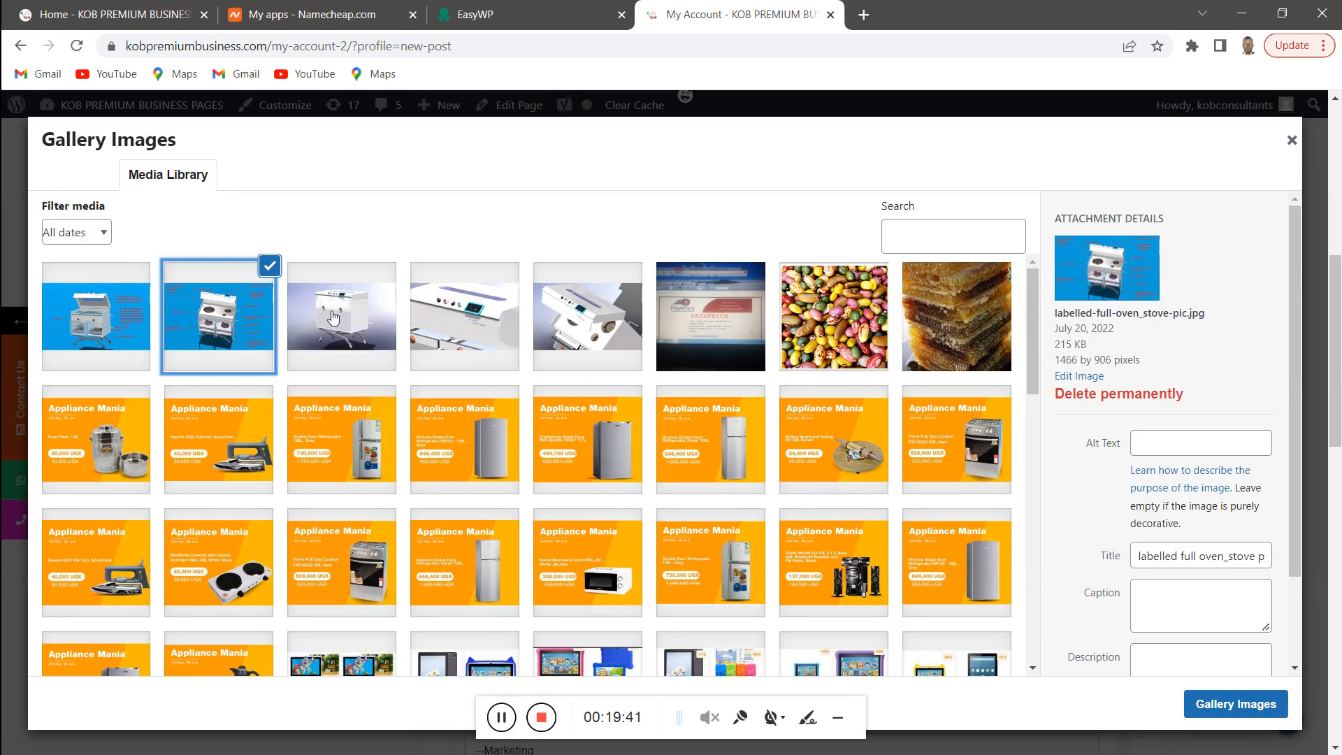
left_click(110, 313)
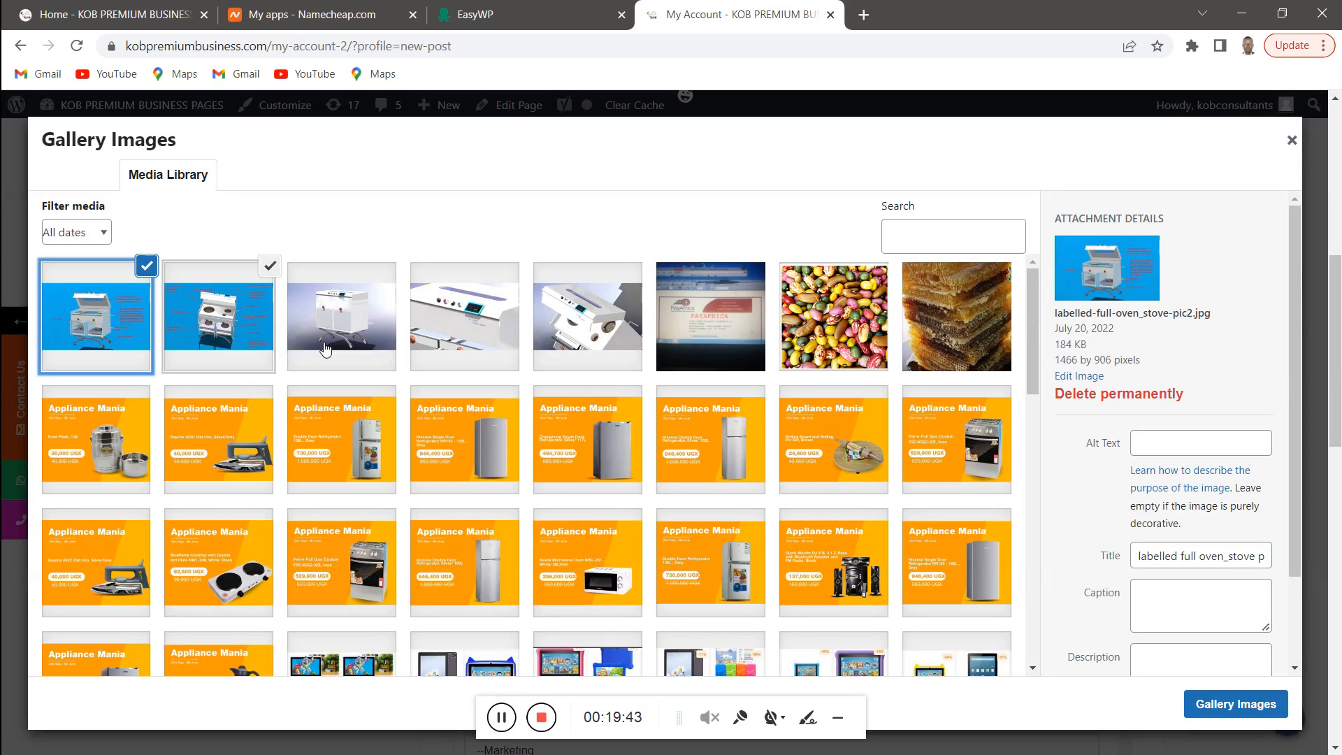
left_click(348, 328)
left_click(465, 322)
left_click(586, 333)
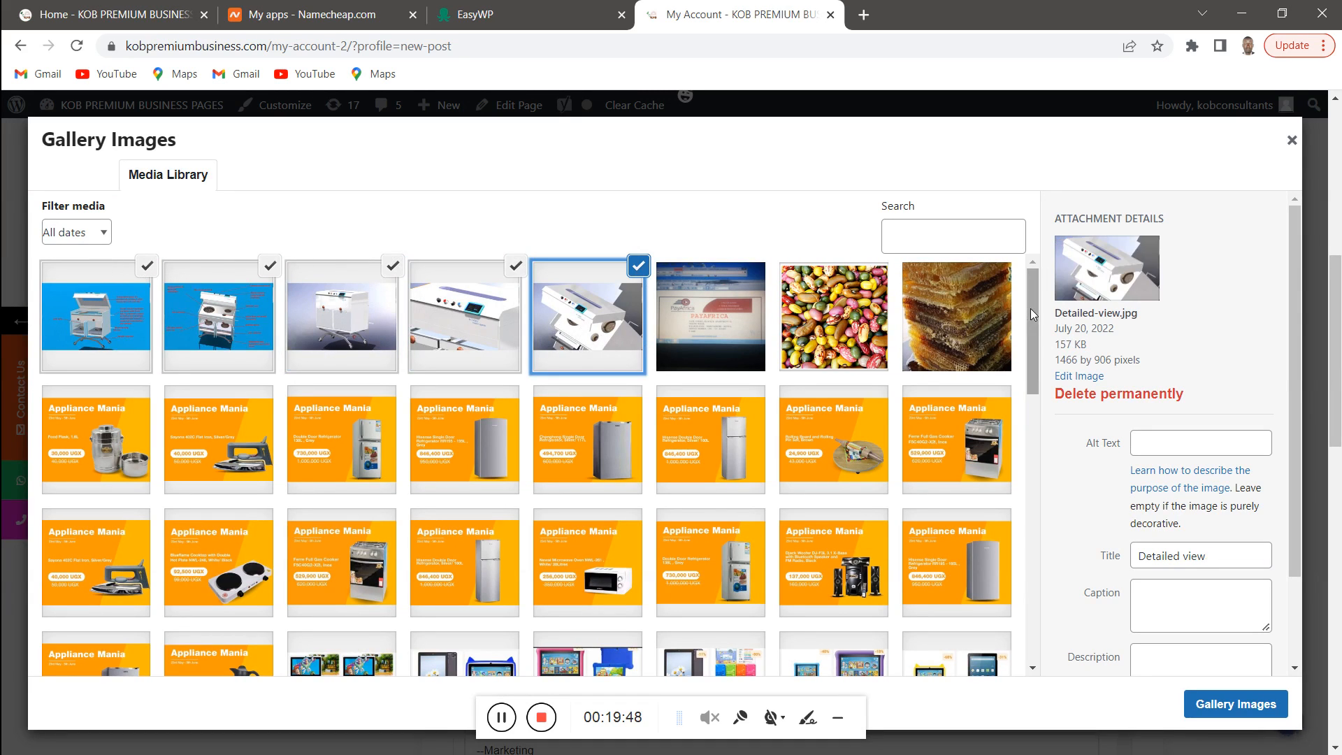
left_click(1236, 704)
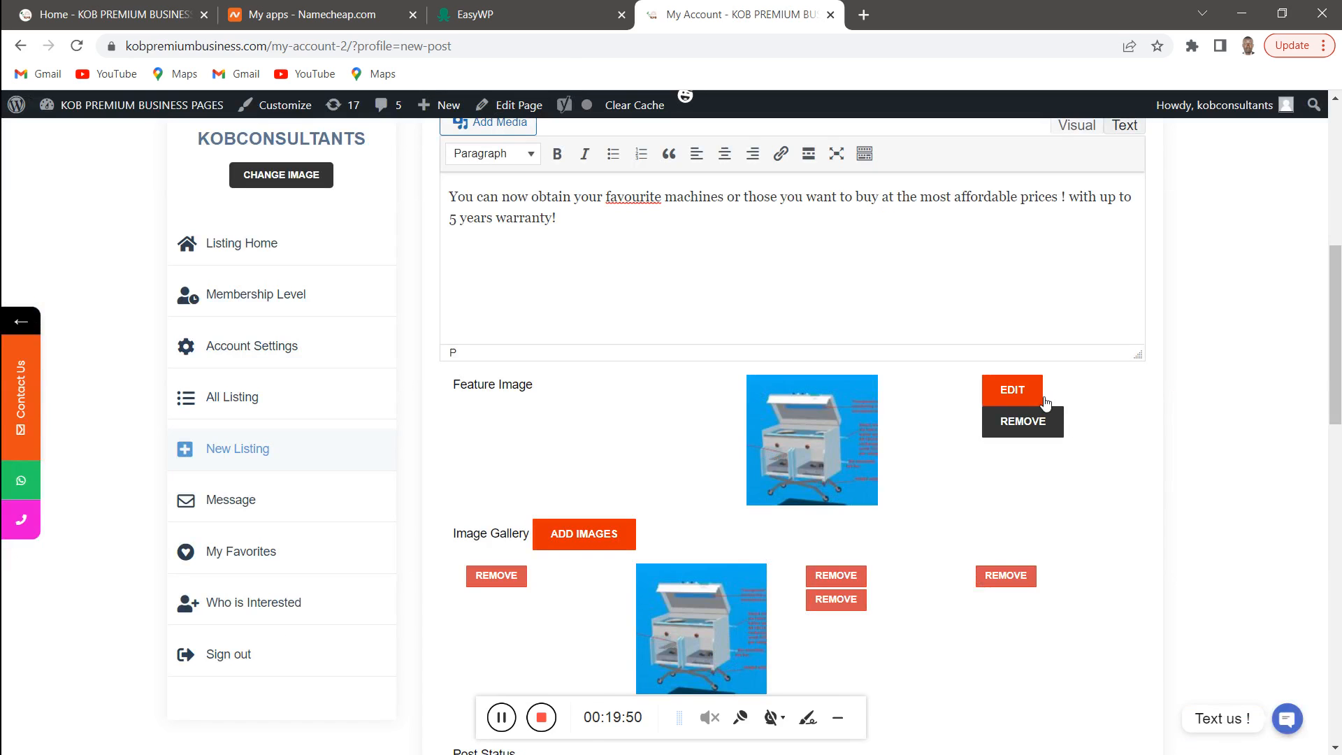
Remove the listing's feature image and select Detailed-view7.jpg in the media library as its replacement
scroll(669, 599, "down", 2)
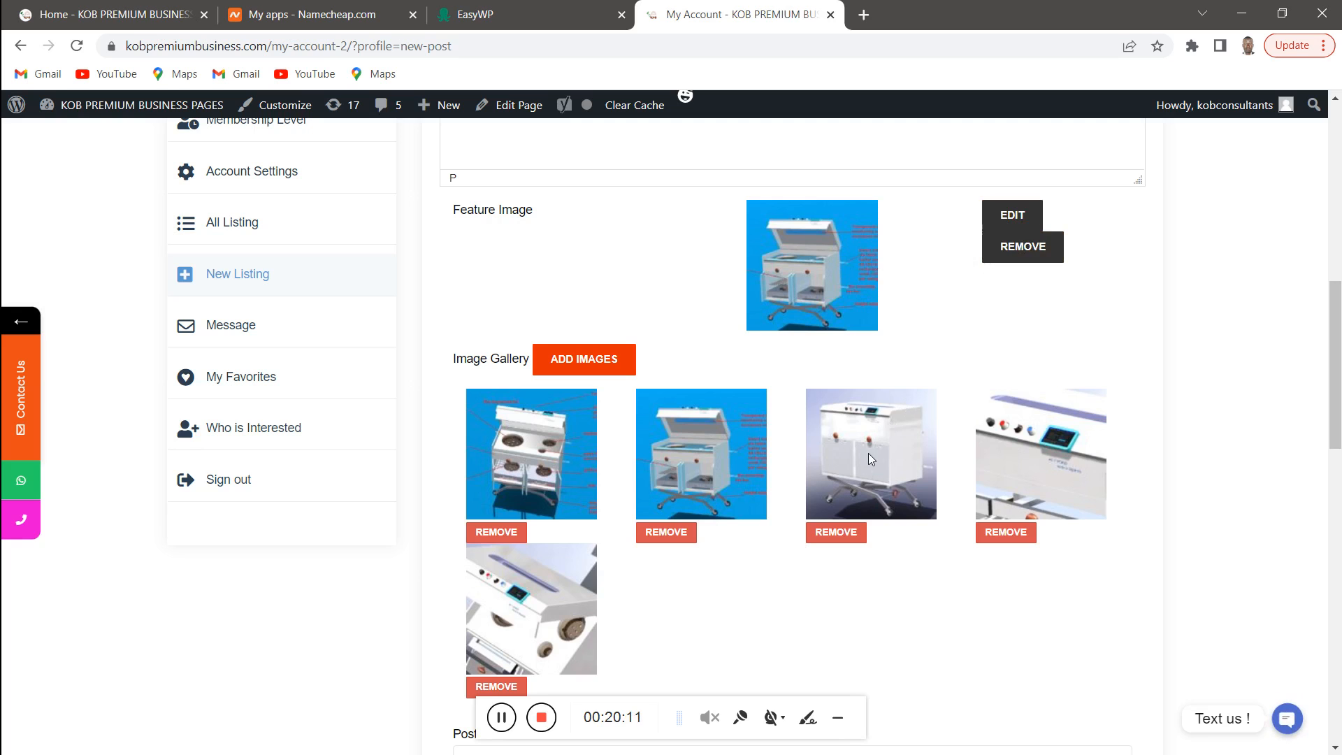
left_click(989, 249)
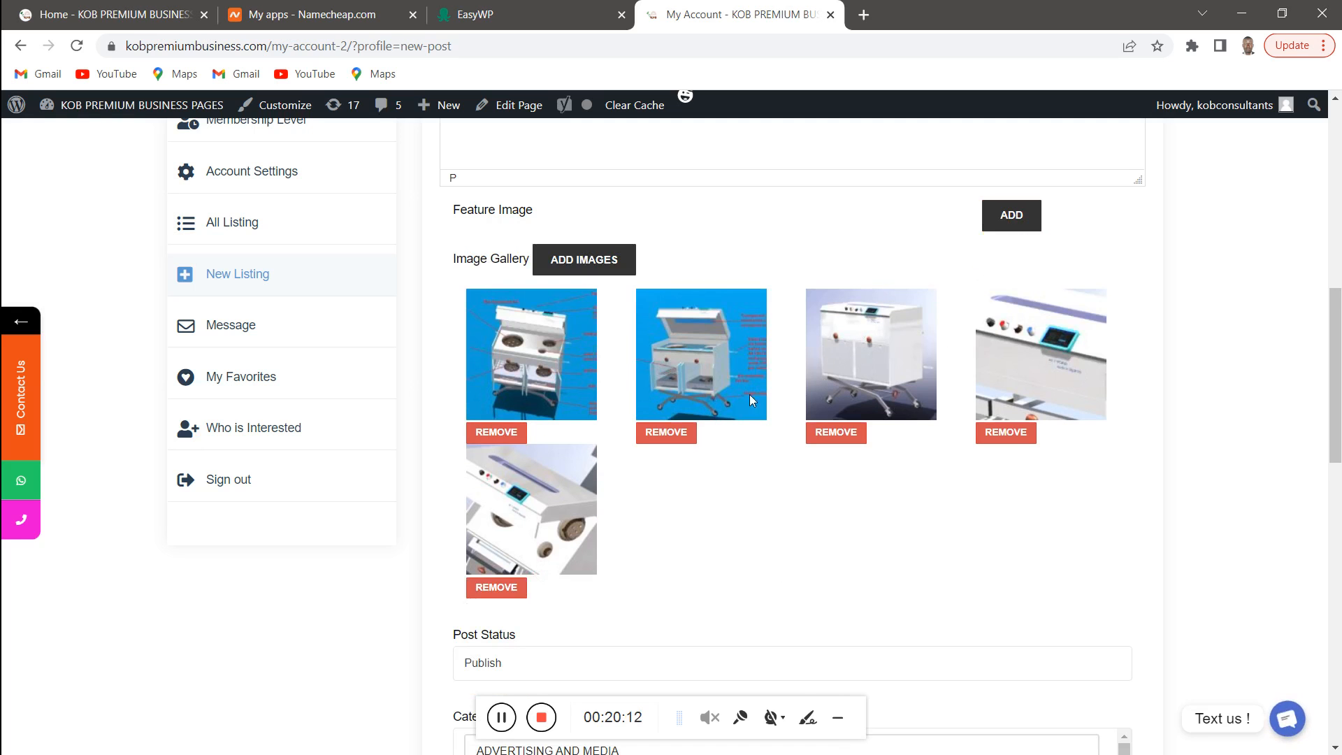
left_click(1003, 217)
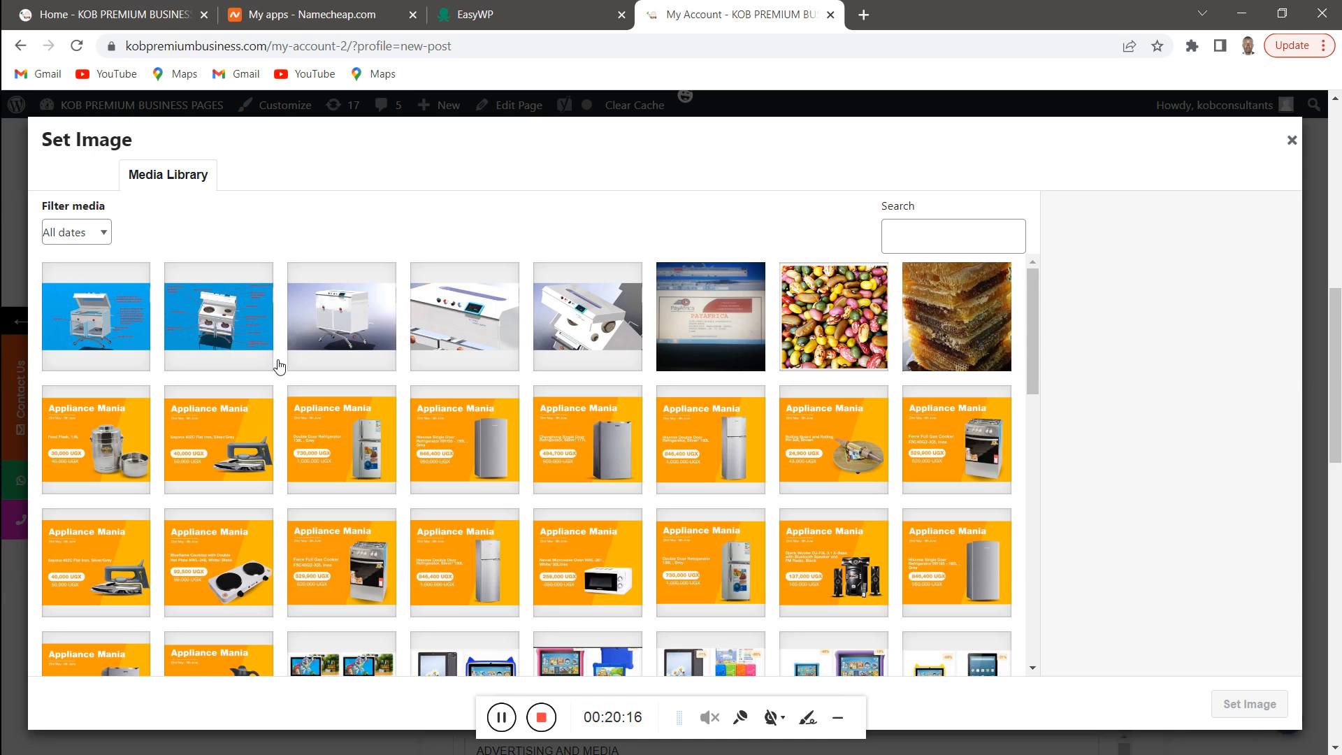
left_click(338, 307)
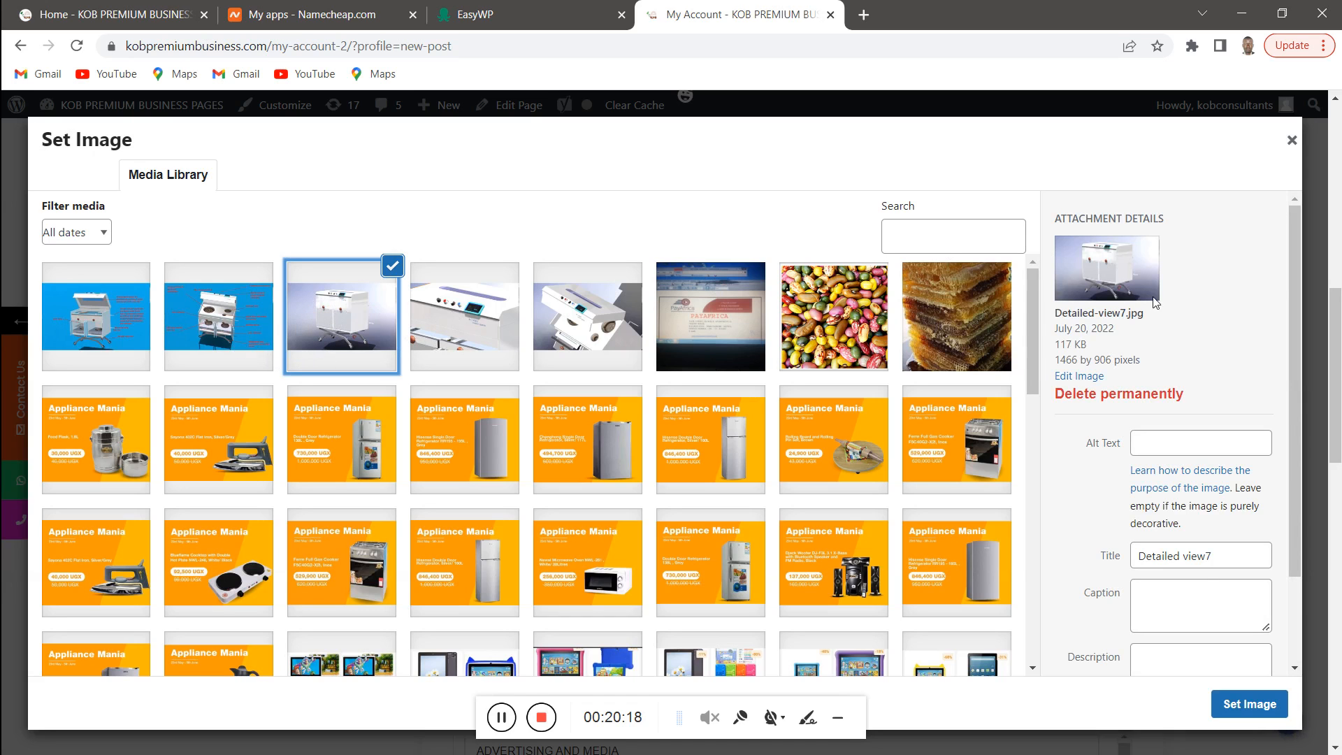
Check the attachment details of Detailed-view7.jpg and open the image for editing
scroll(1105, 538, "down", 2)
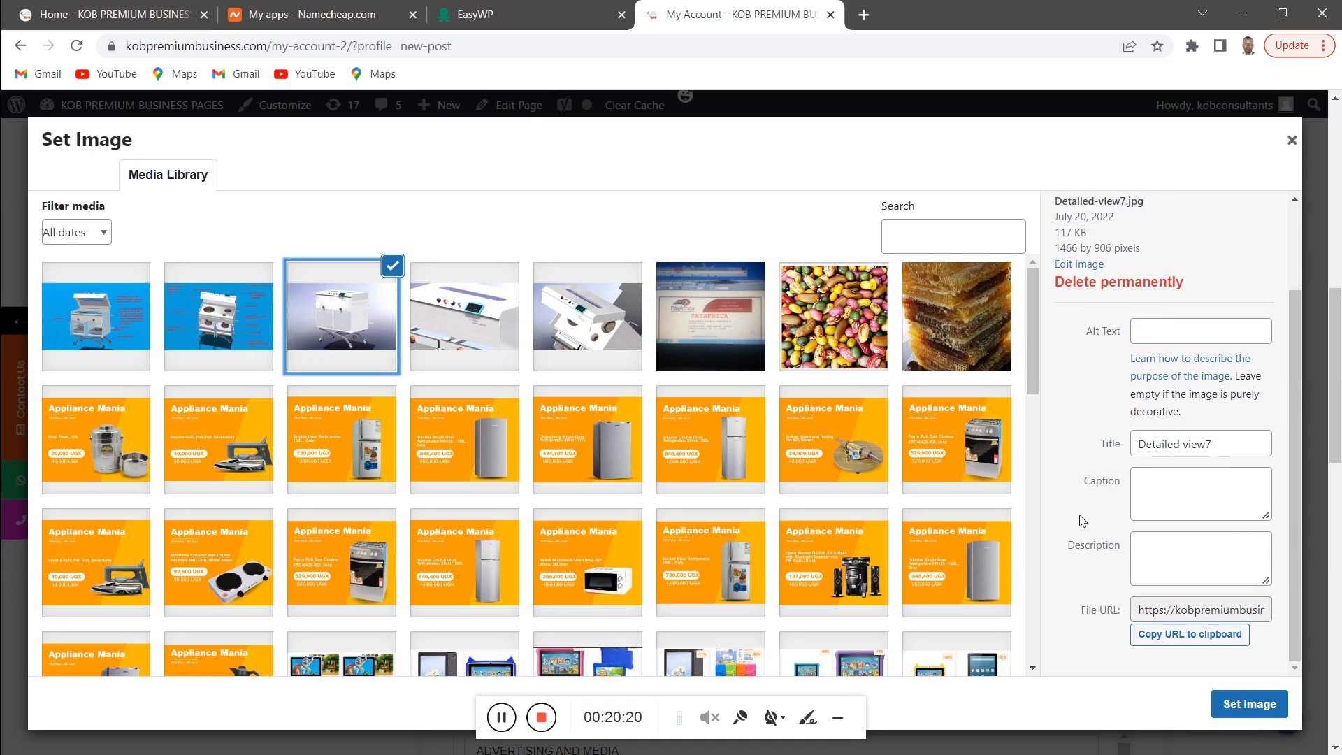
scroll(1082, 520, "up", 2)
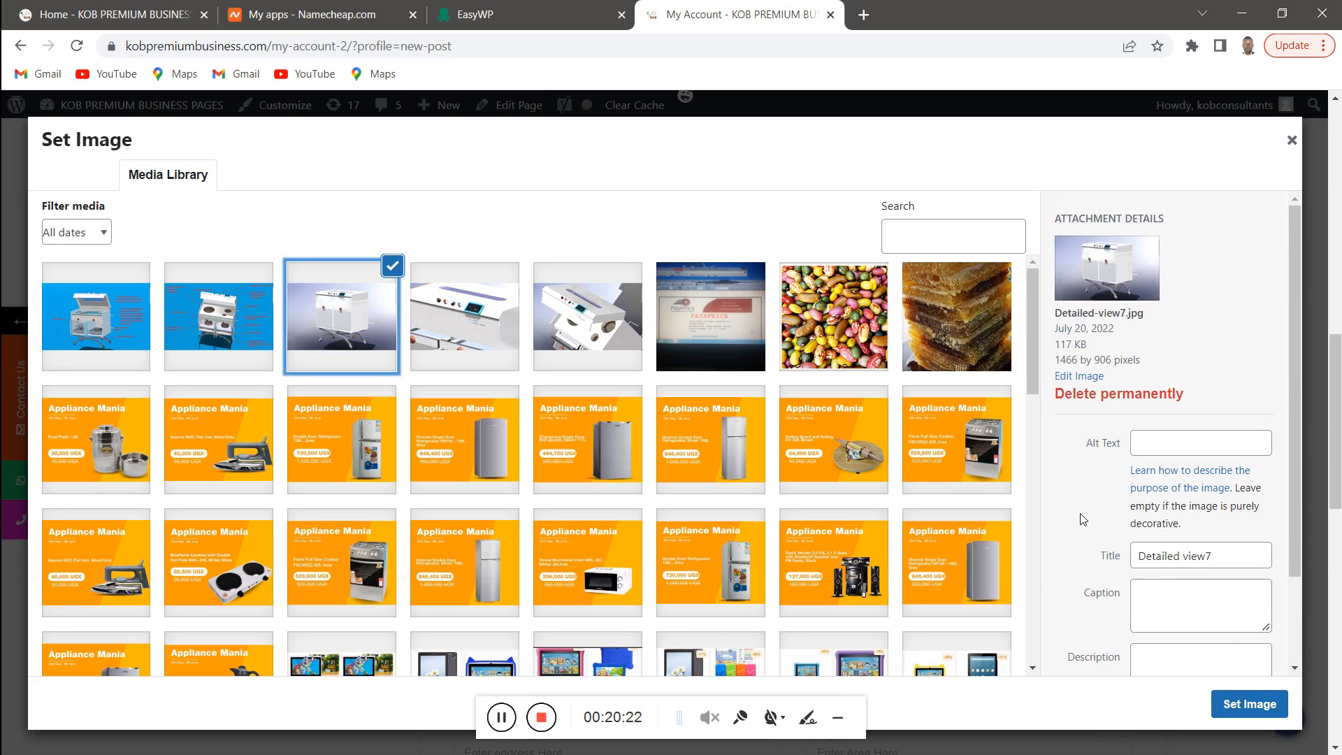
scroll(1089, 473, "down", 2)
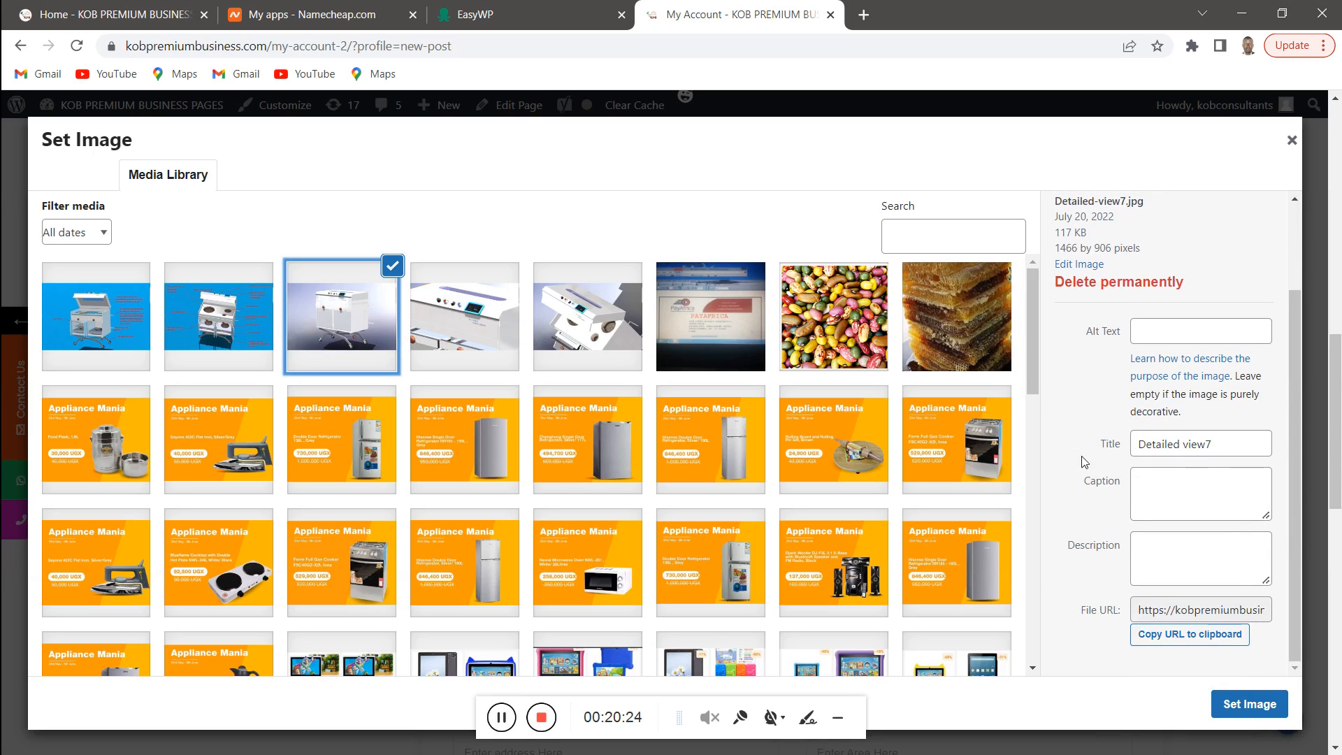
scroll(1085, 458, "up", 2)
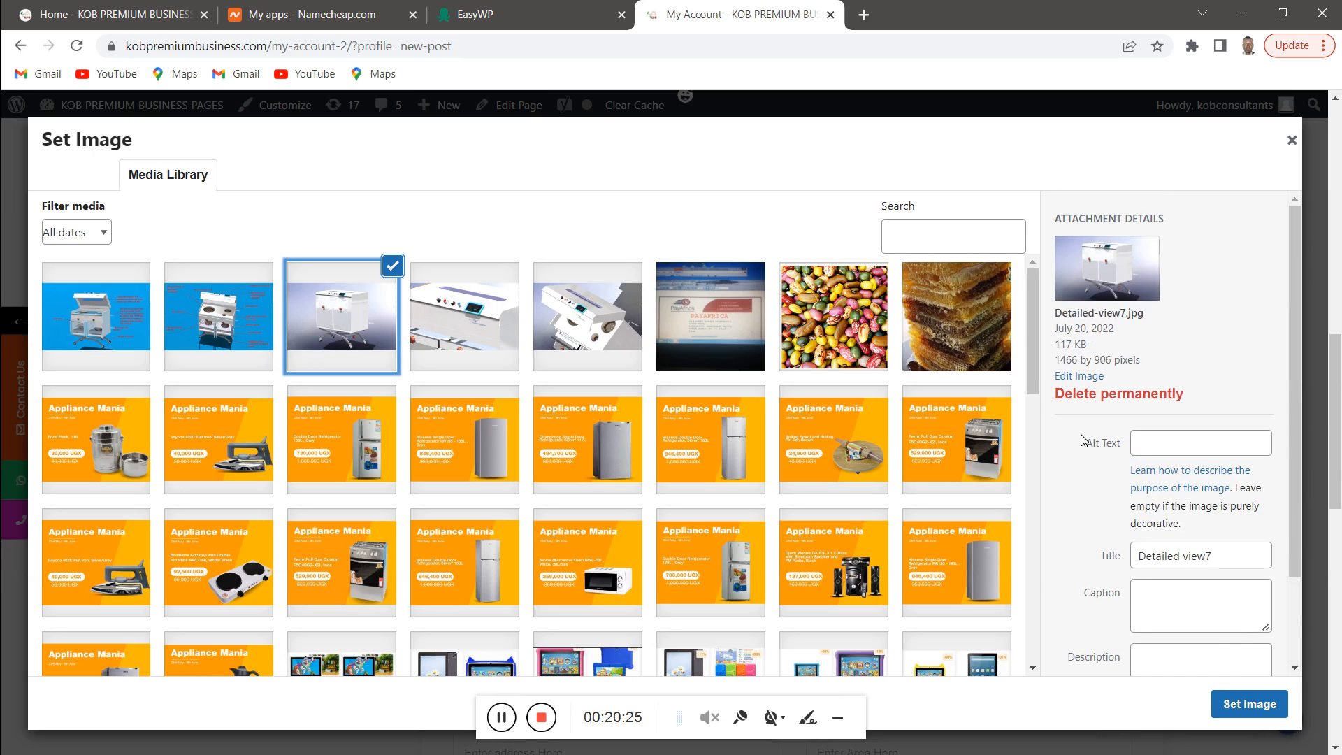
left_click(1080, 376)
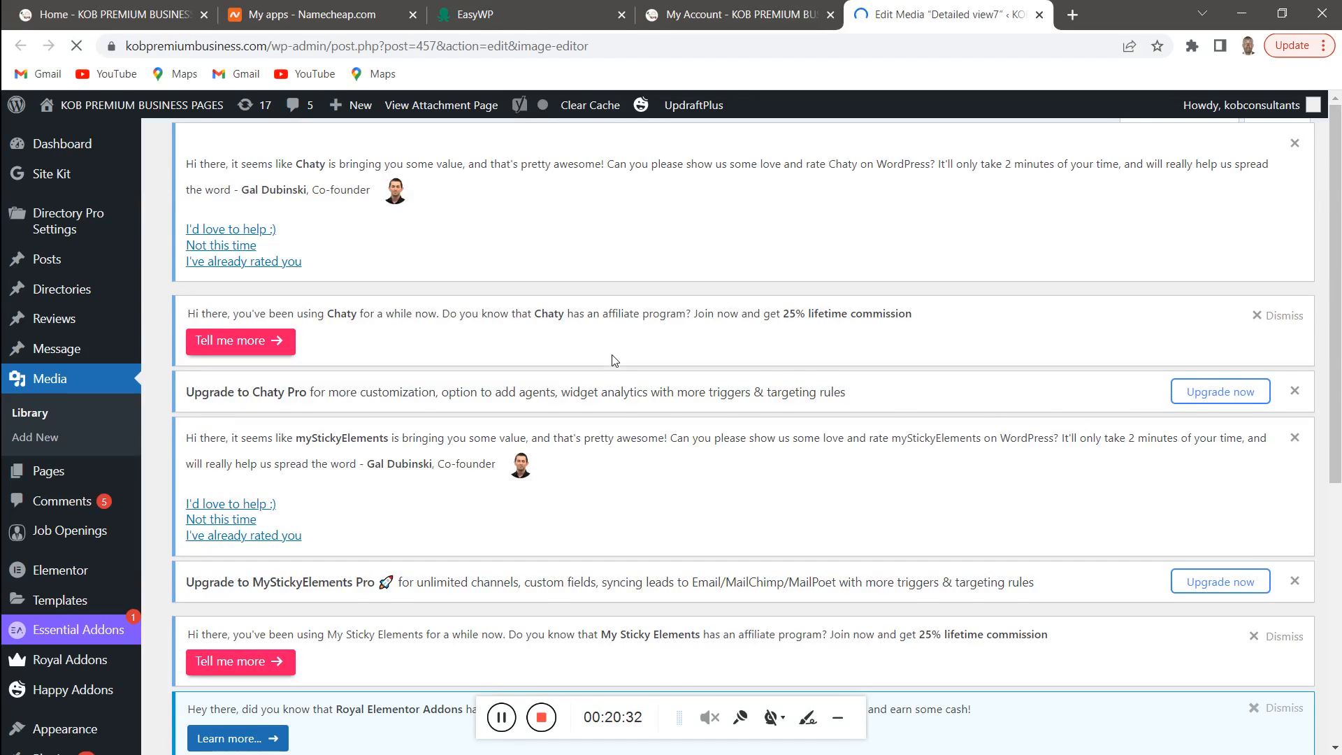
Examine the scale, crop, thumbnail, alternative text, caption and description options on the Detailed view7 edit page
scroll(614, 361, "down", 20)
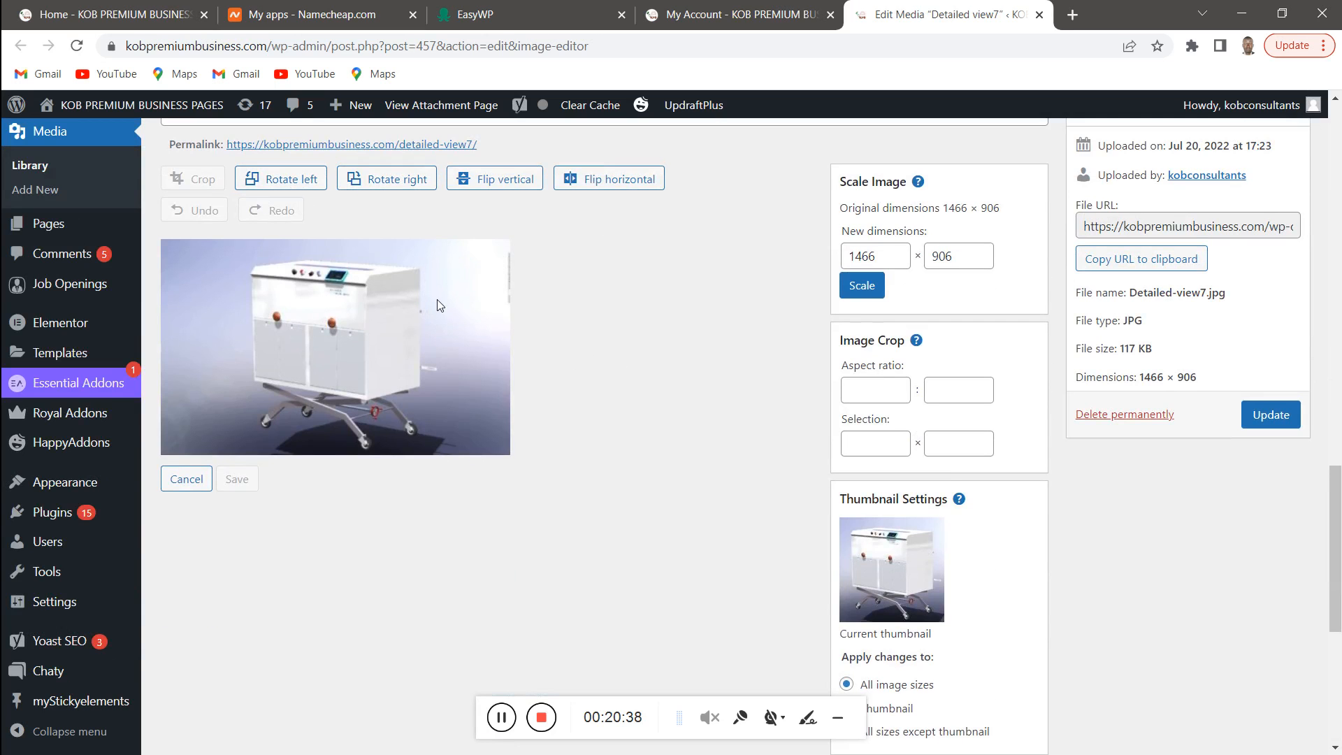
scroll(598, 329, "up", 1)
scroll(598, 325, "down", 2)
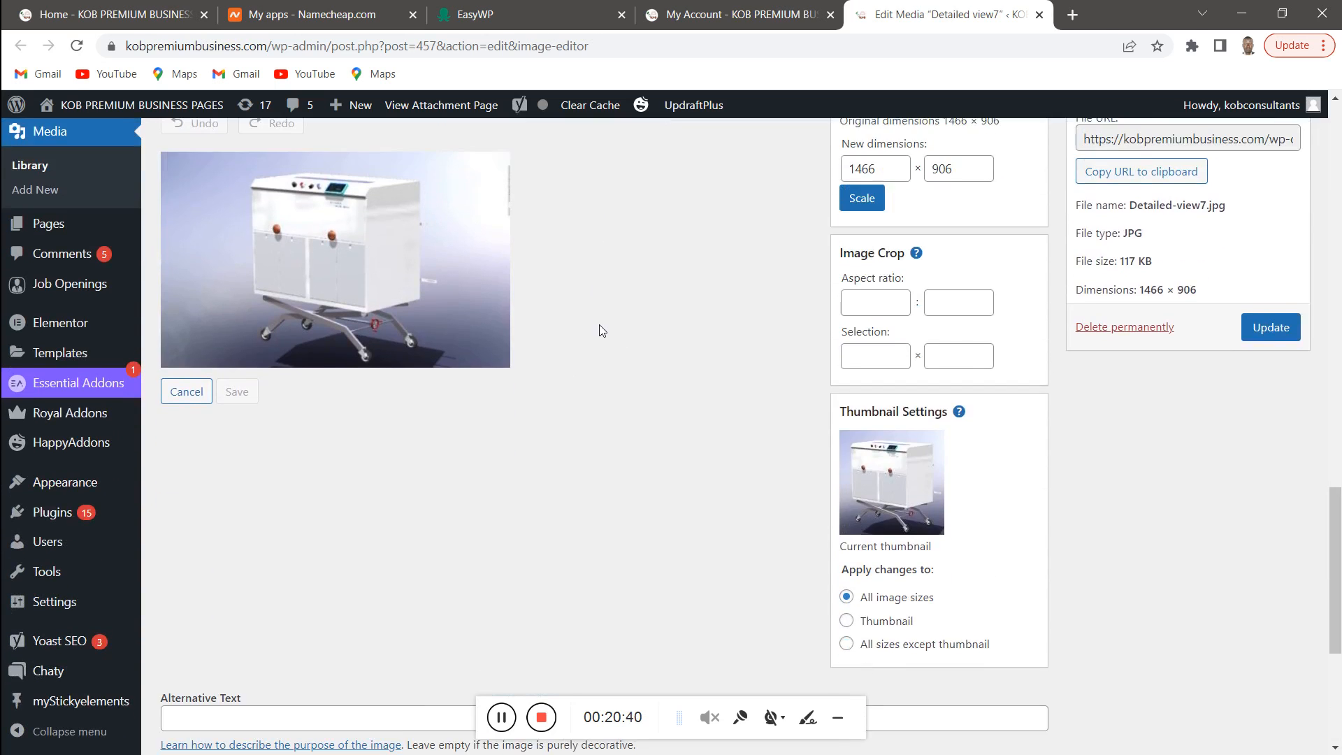
scroll(599, 325, "up", 2)
scroll(600, 324, "down", 3)
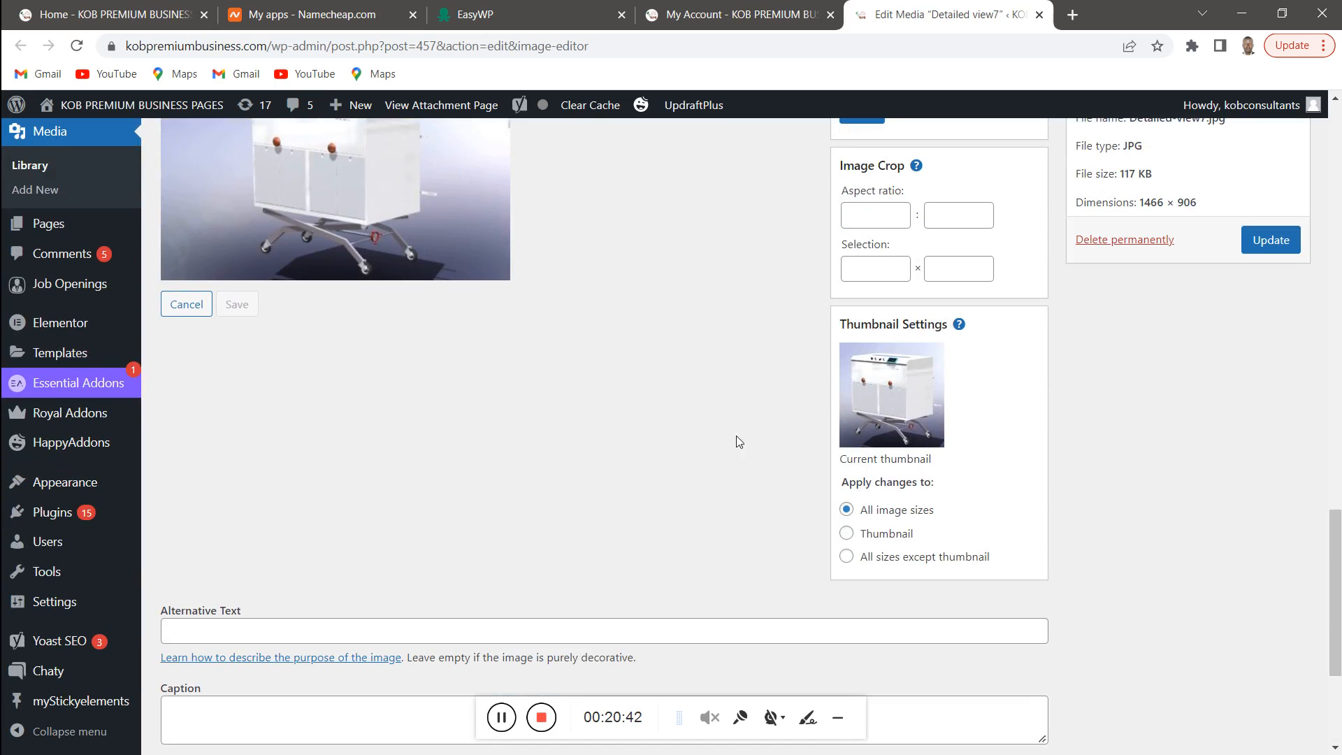
scroll(715, 493, "down", 3)
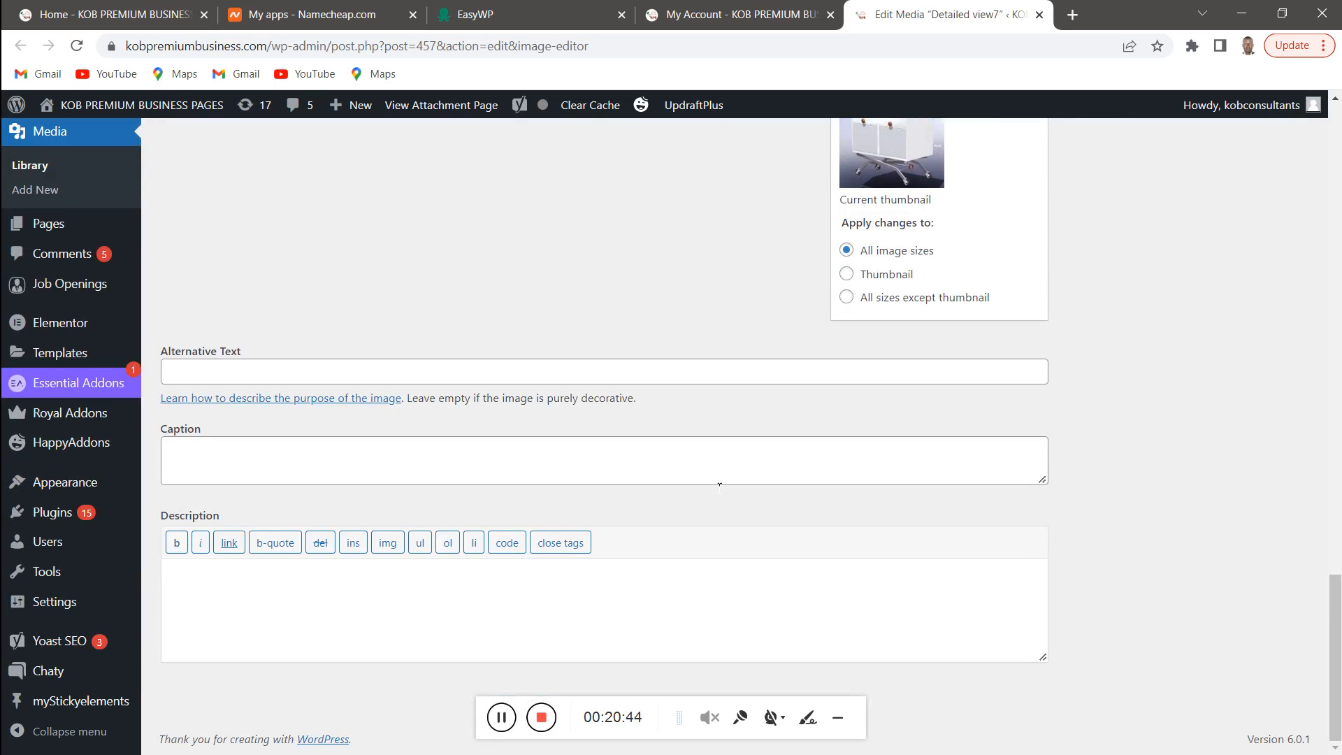
scroll(706, 468, "up", 8)
scroll(706, 468, "down", 1)
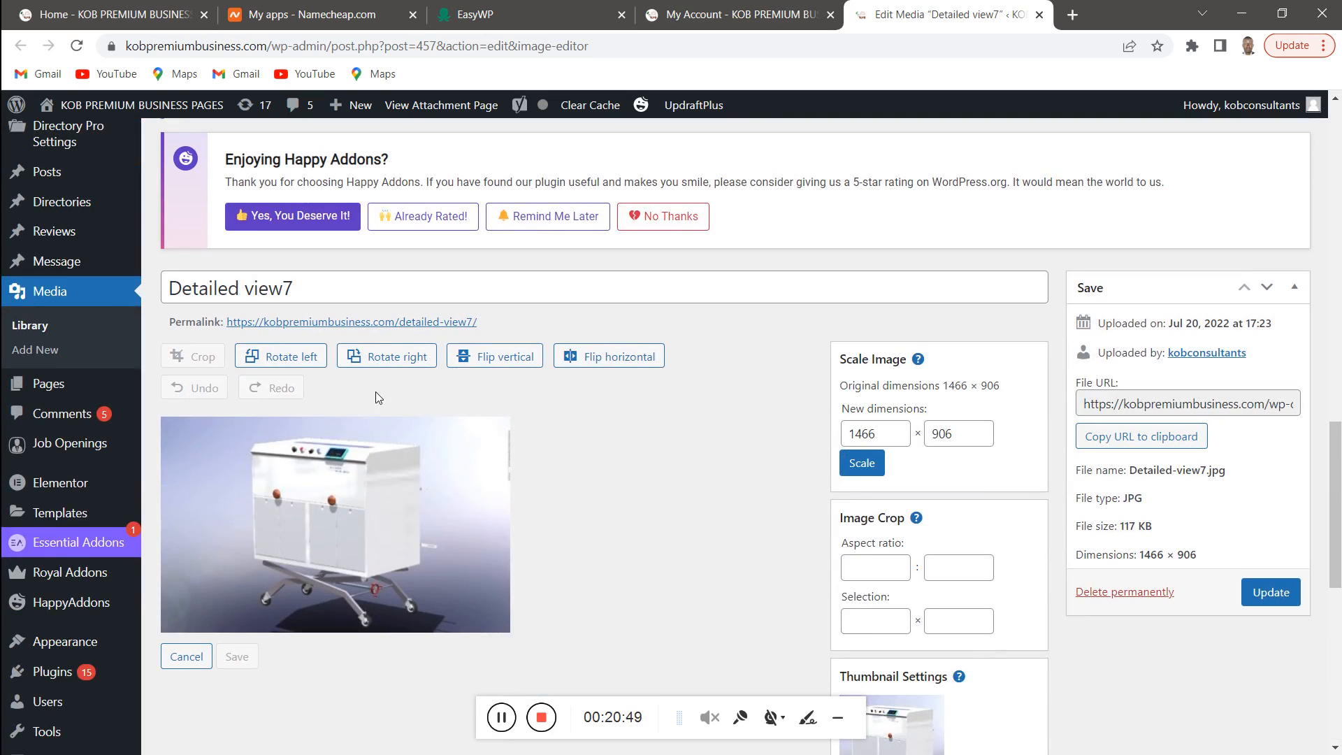
scroll(511, 389, "down", 1)
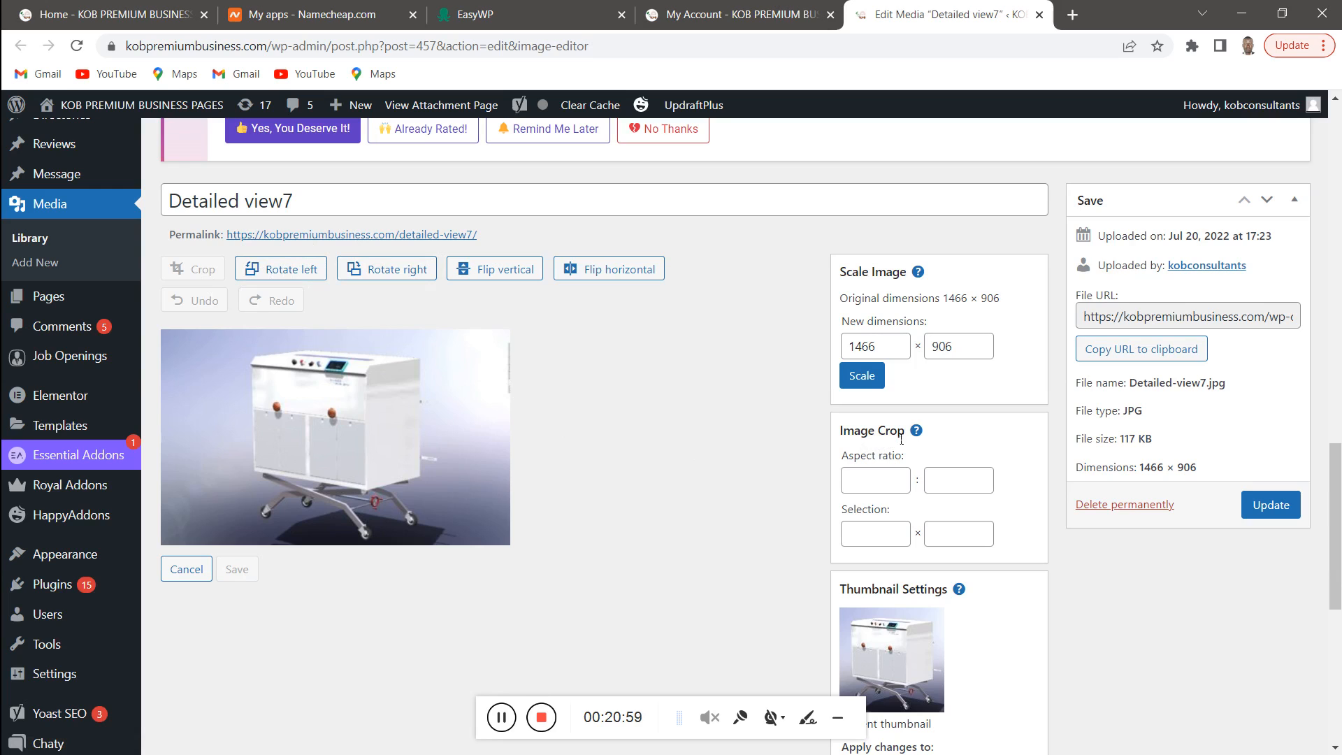
Set the crop selection of the Detailed view7 image to 600 × 400
left_click(877, 477)
scroll(874, 479, "down", 2)
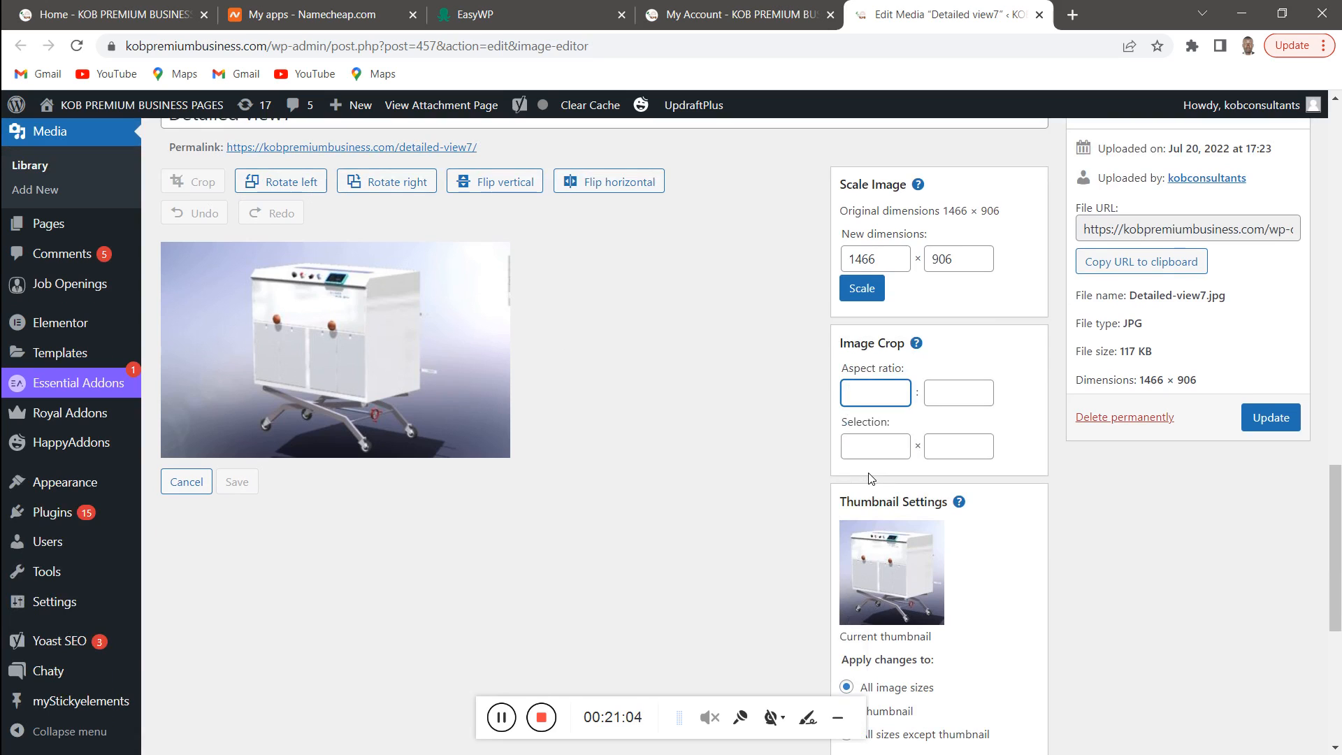
scroll(871, 478, "down", 1)
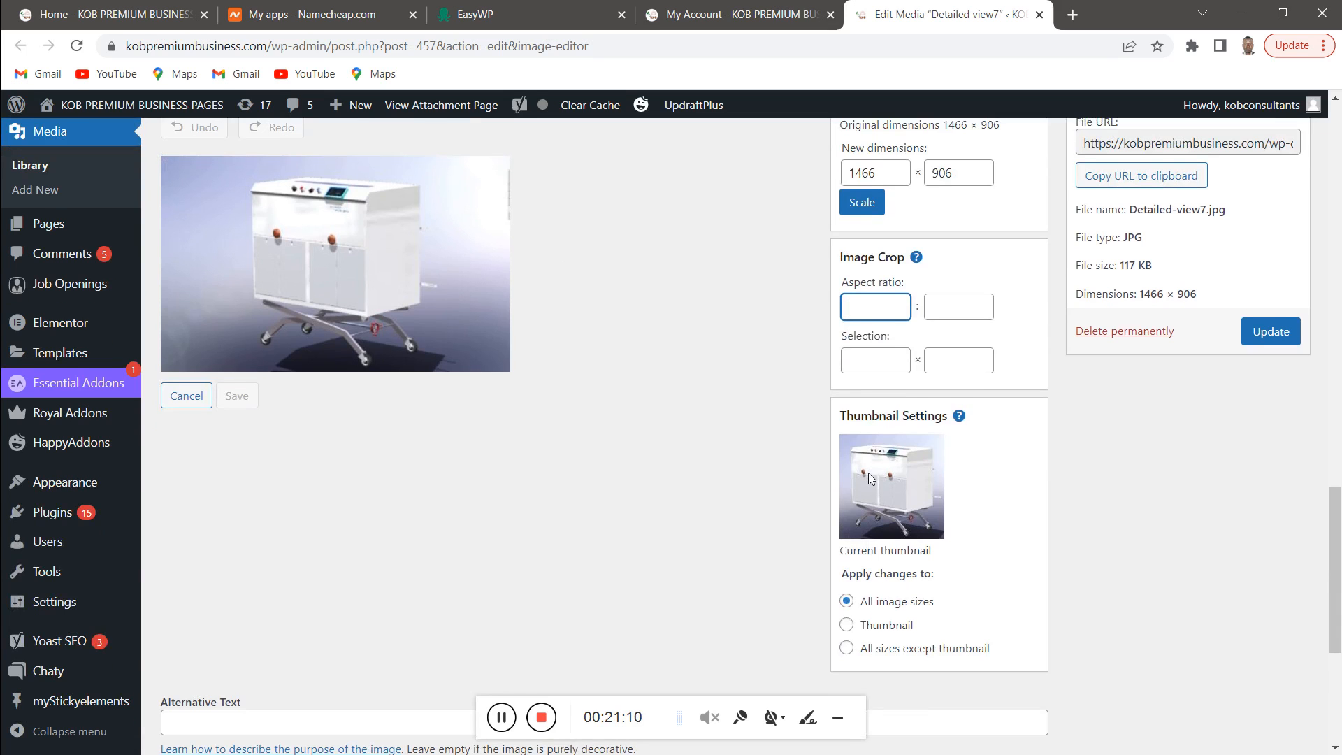
scroll(868, 477, "up", 2)
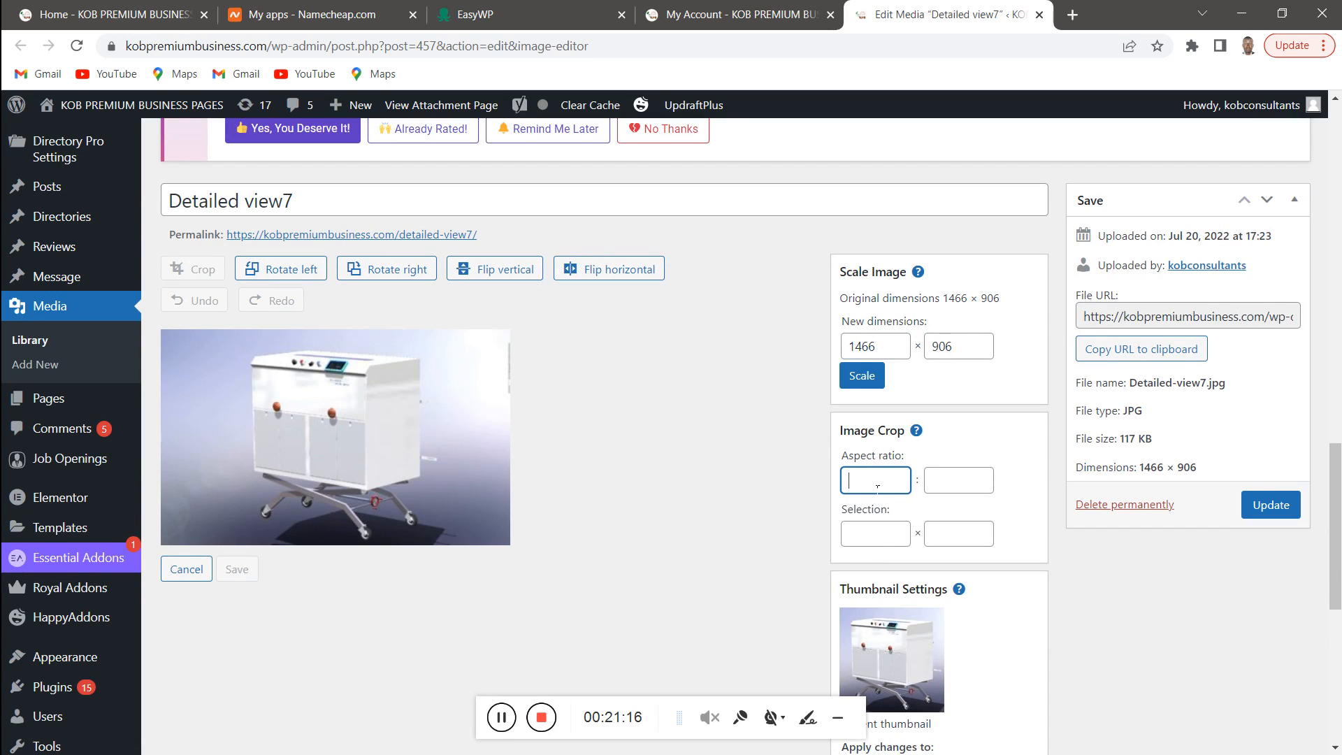
left_click(884, 534)
type("600")
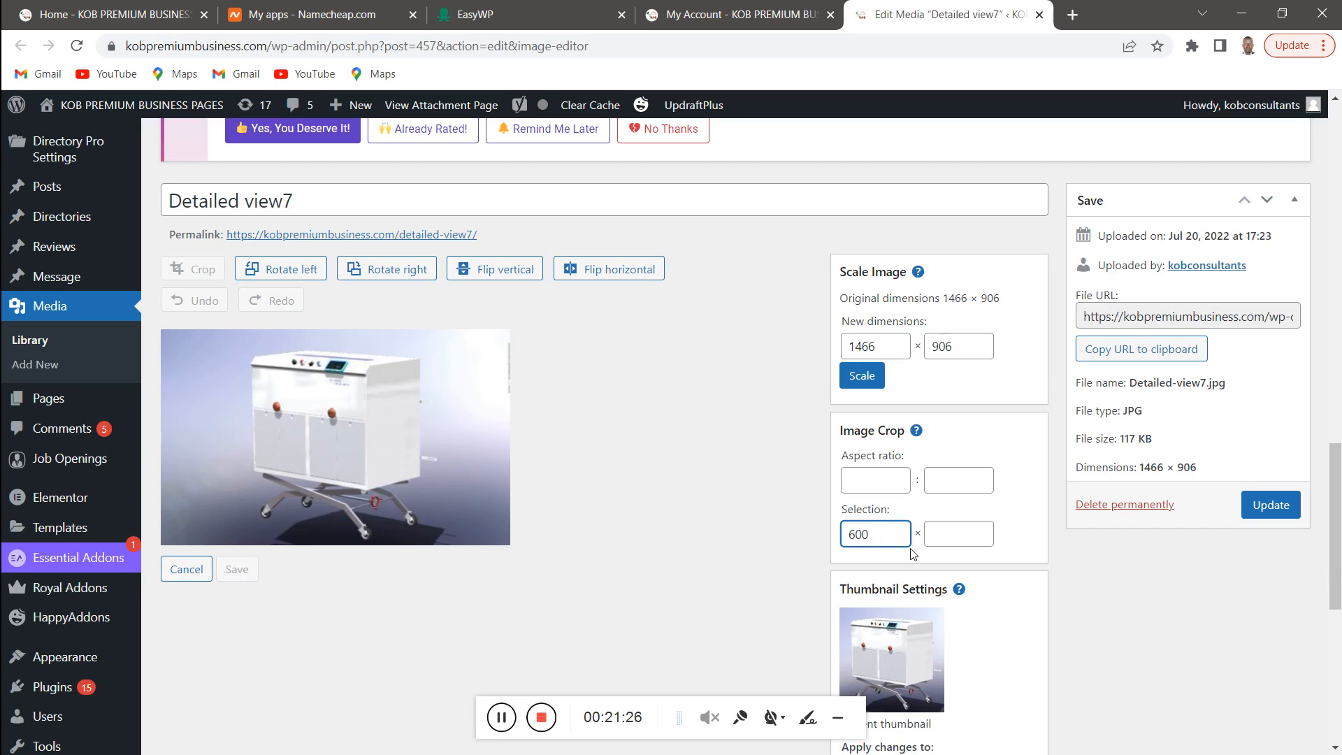
left_click(958, 545)
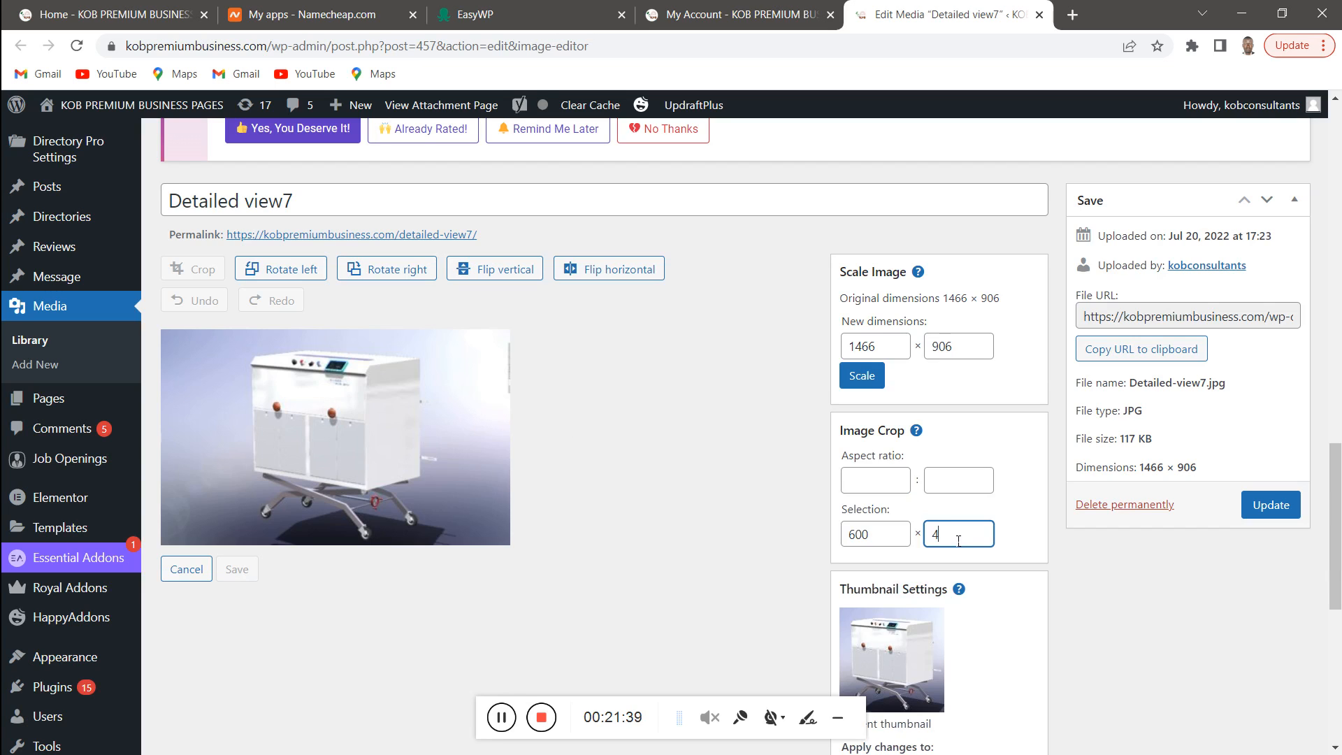
type("00")
left_click(761, 478)
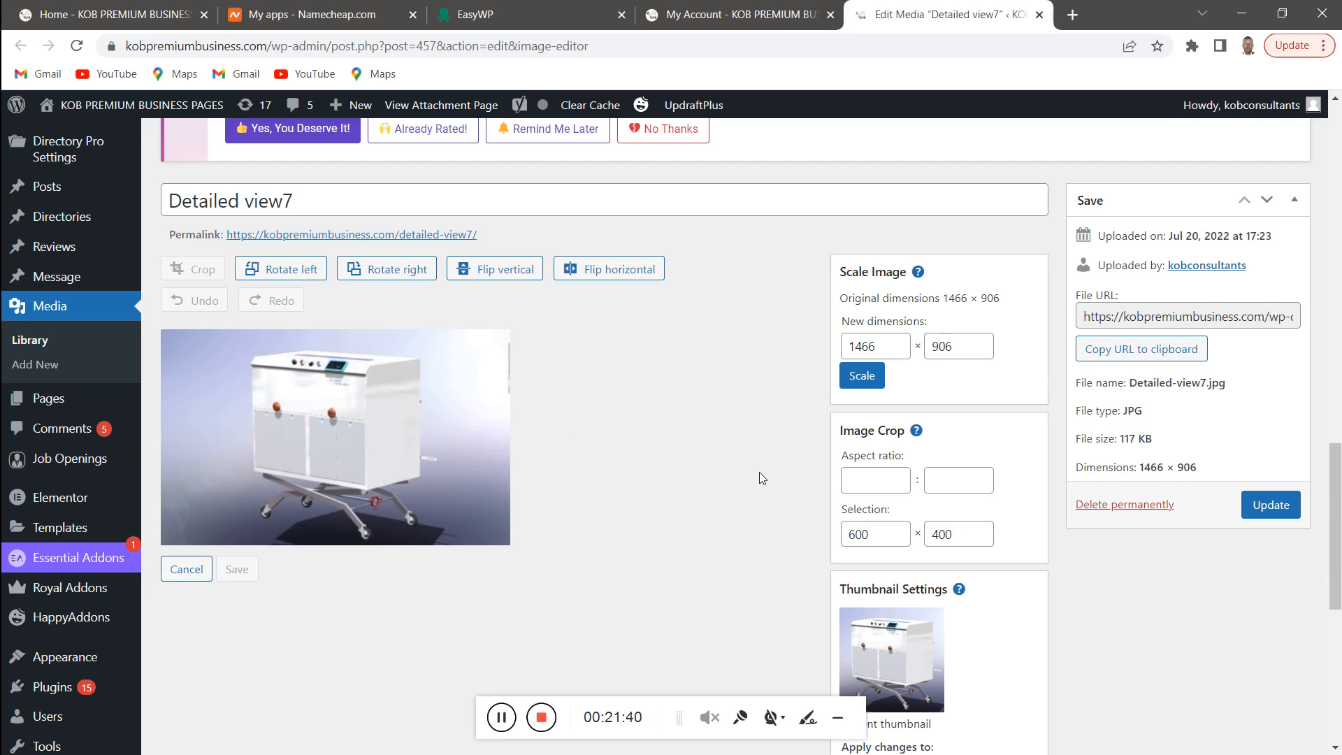
Review the image's scale, crop and thumbnail settings and update the Detailed view7 media item
scroll(878, 488, "down", 2)
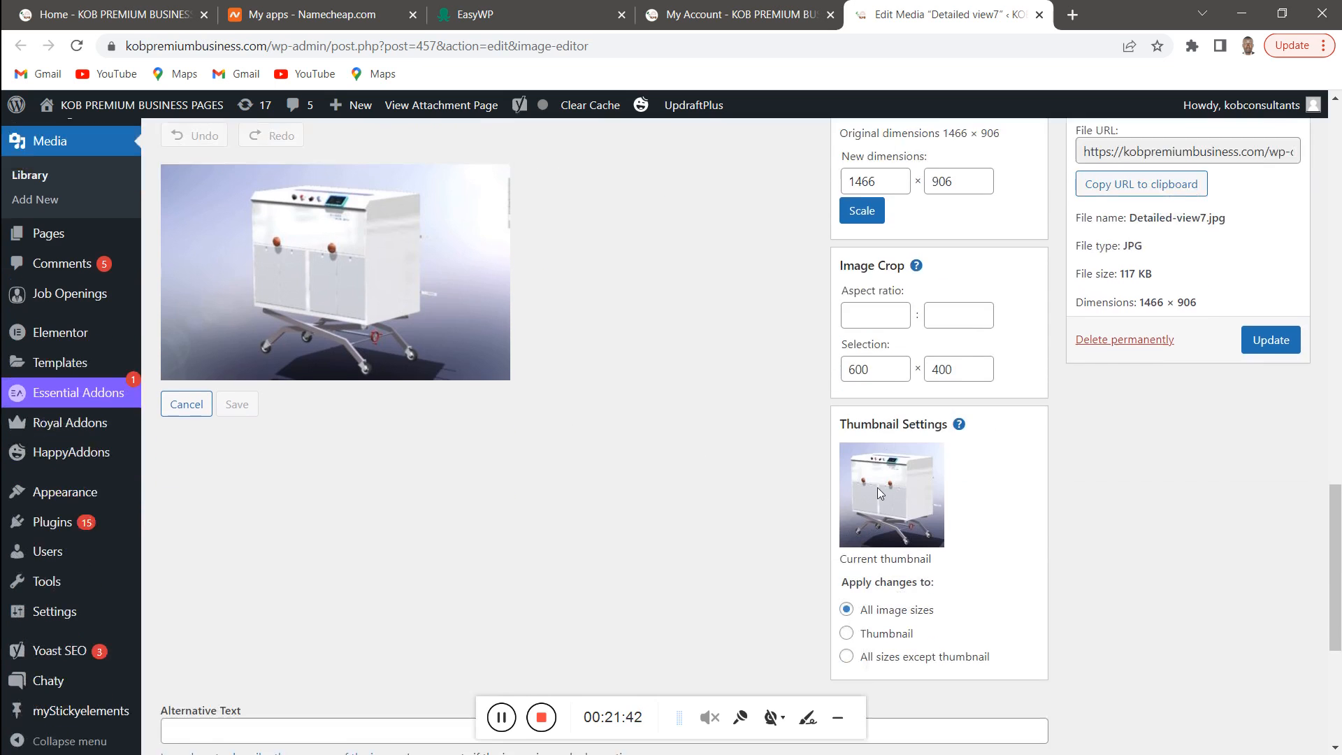
scroll(878, 488, "up", 3)
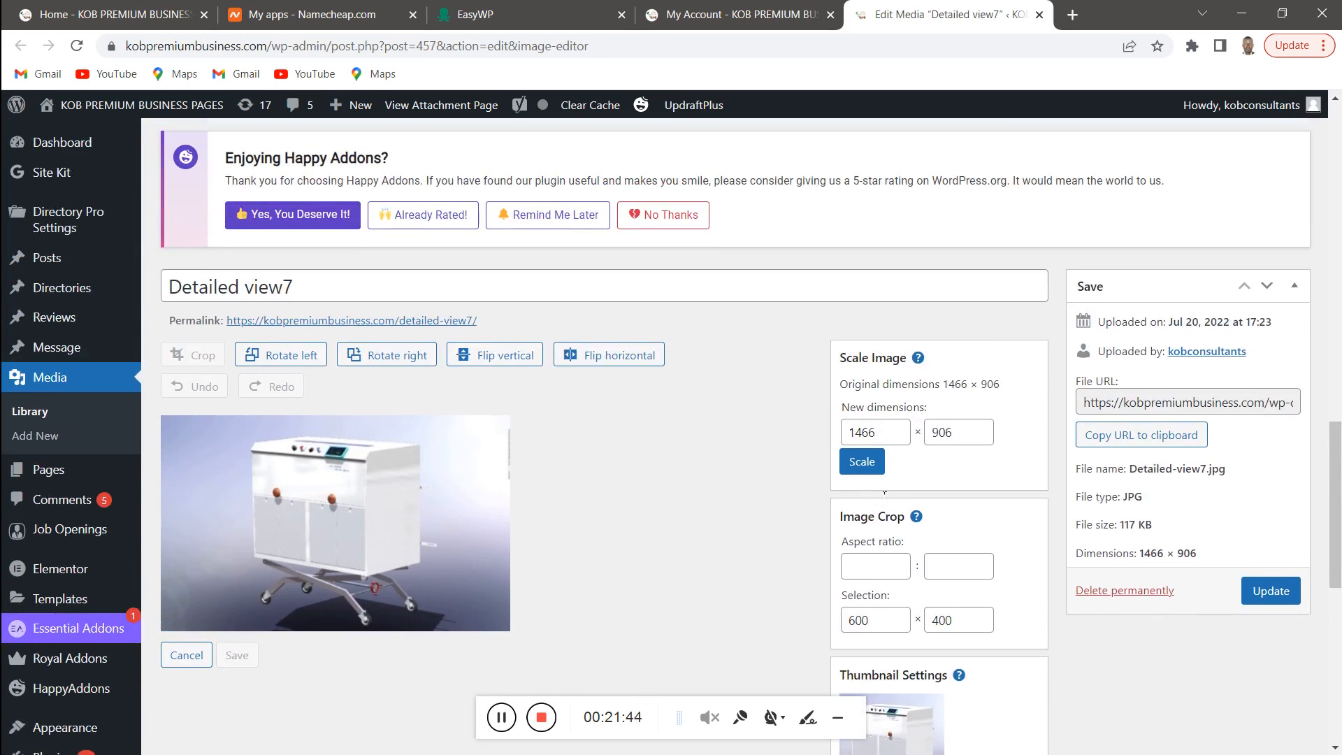
scroll(885, 492, "down", 3)
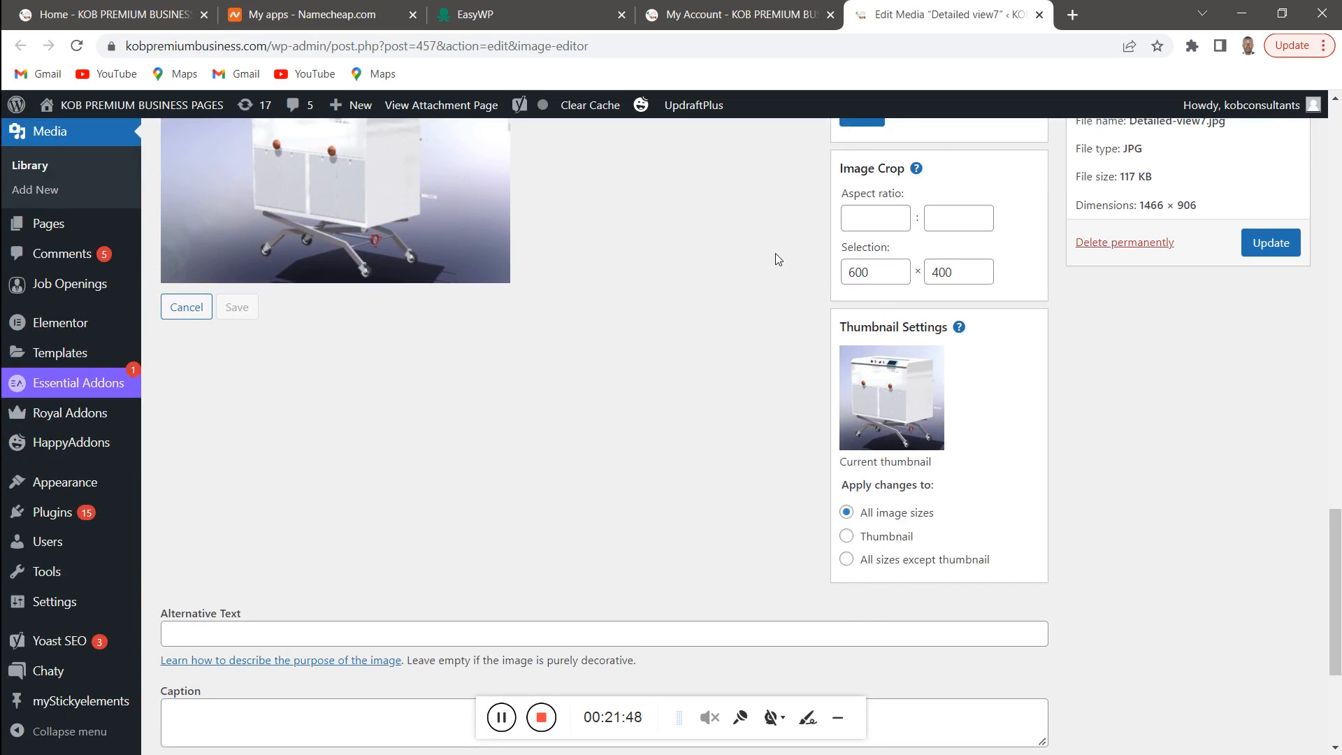
scroll(779, 259, "up", 3)
scroll(909, 266, "down", 1)
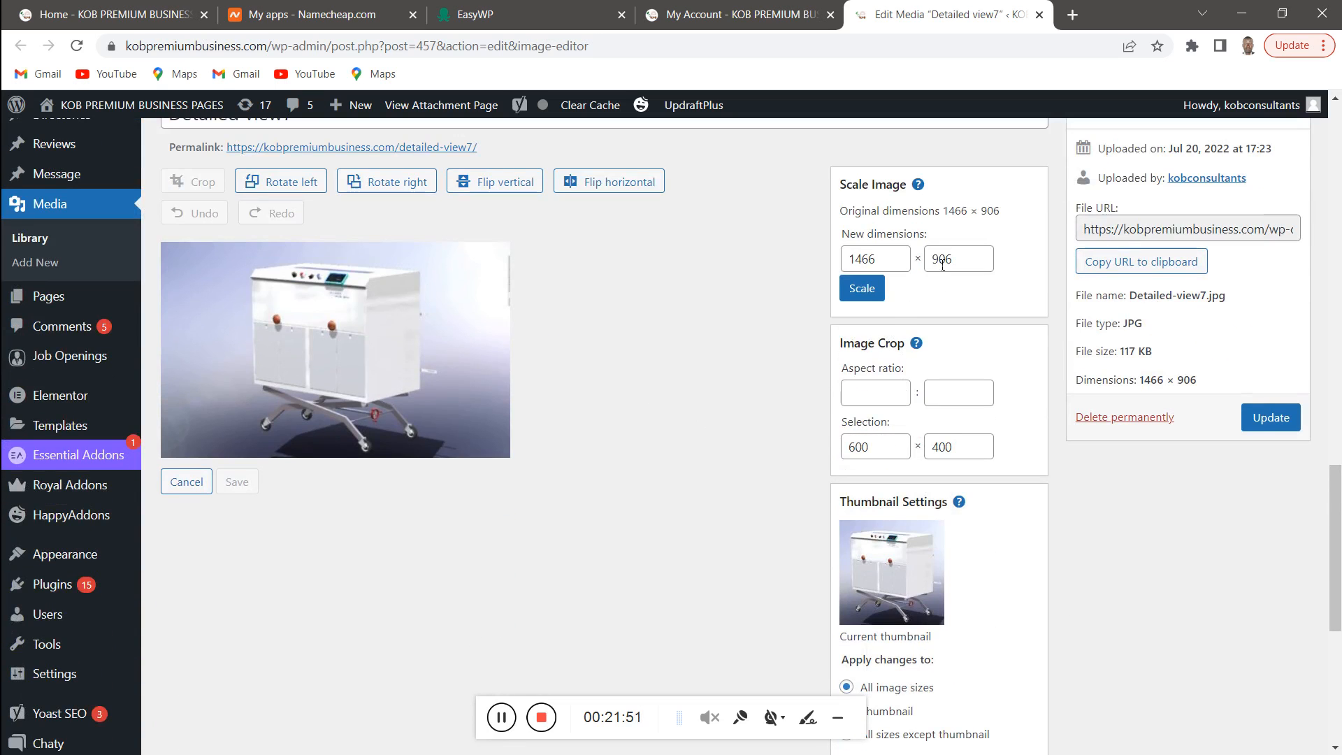
scroll(436, 240, "up", 1)
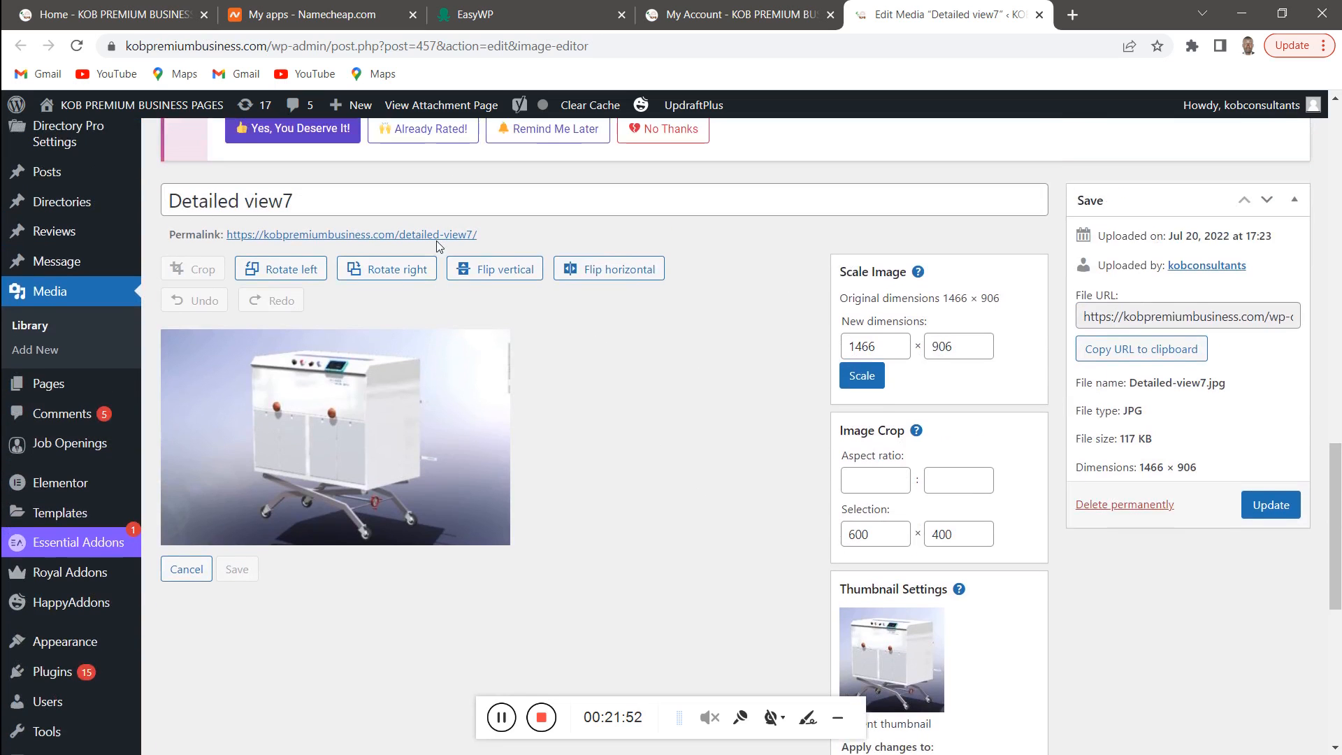
scroll(791, 351, "up", 2)
scroll(1043, 496, "down", 2)
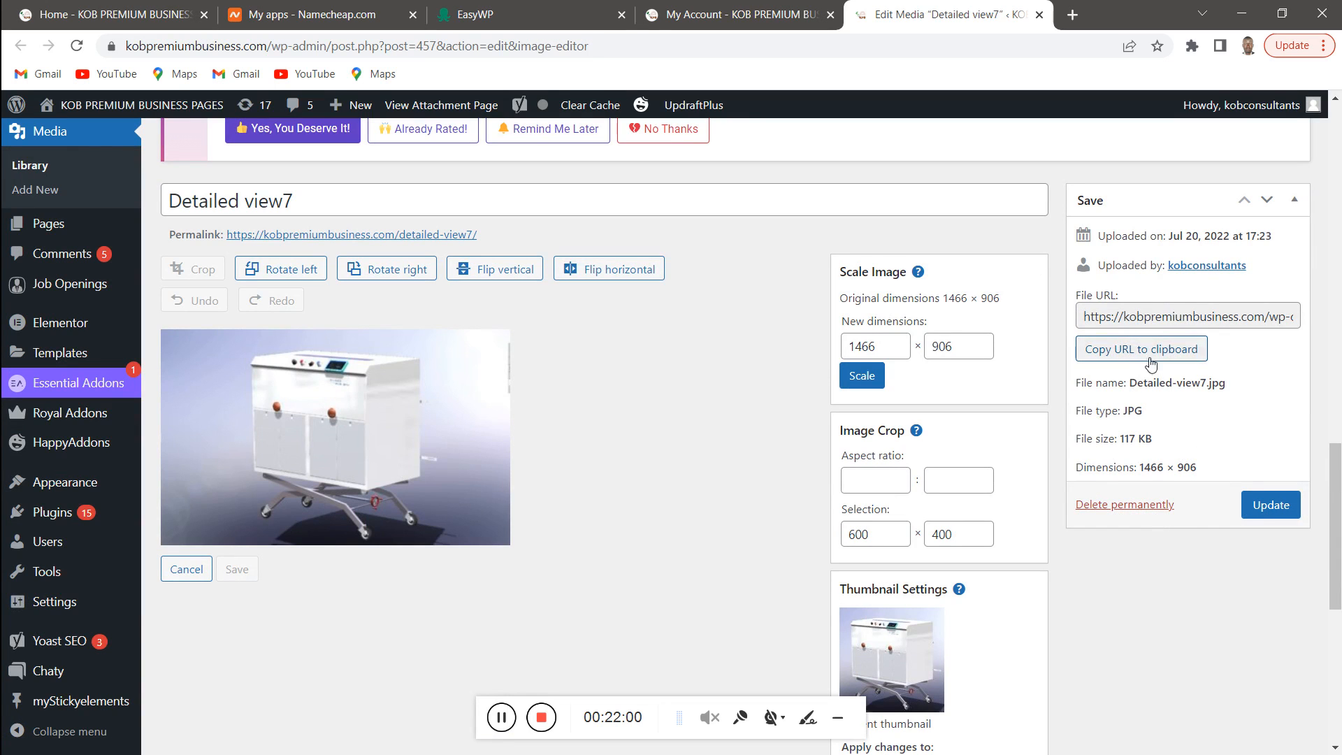
left_click(1288, 510)
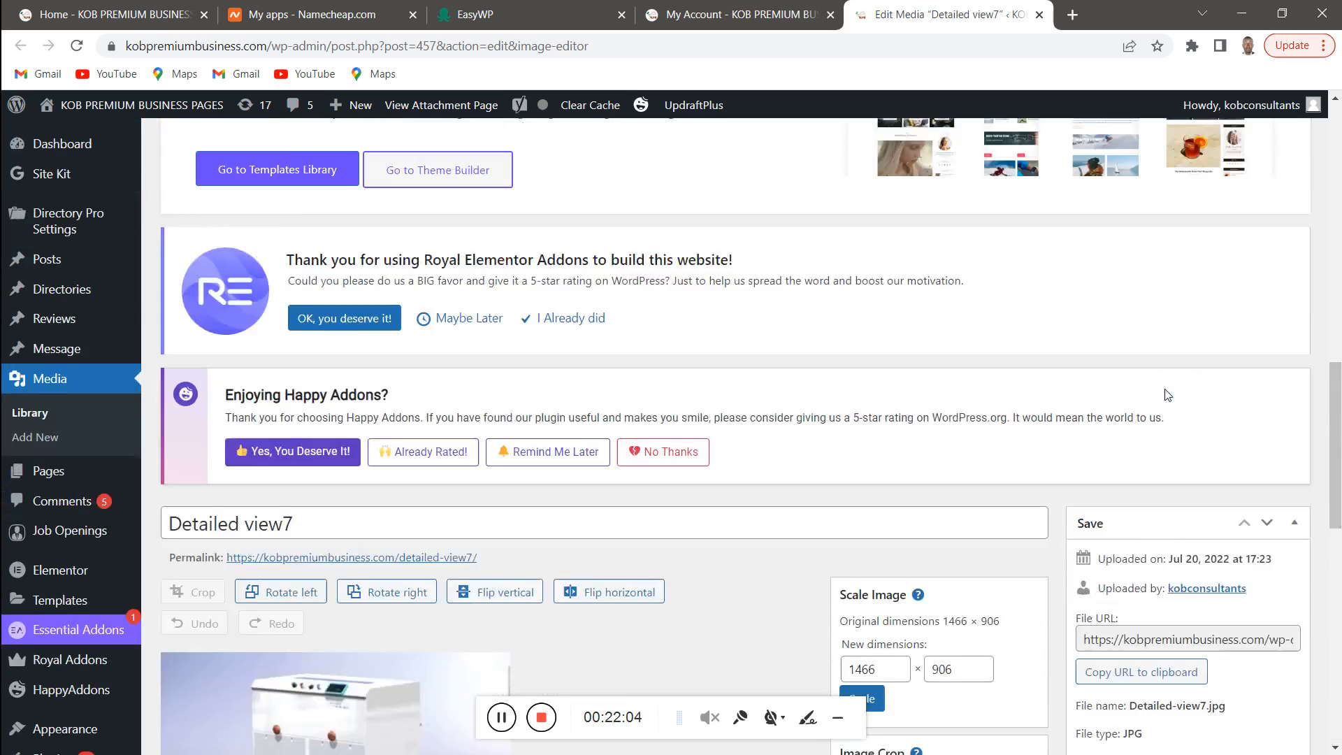
scroll(1165, 395, "up", 7)
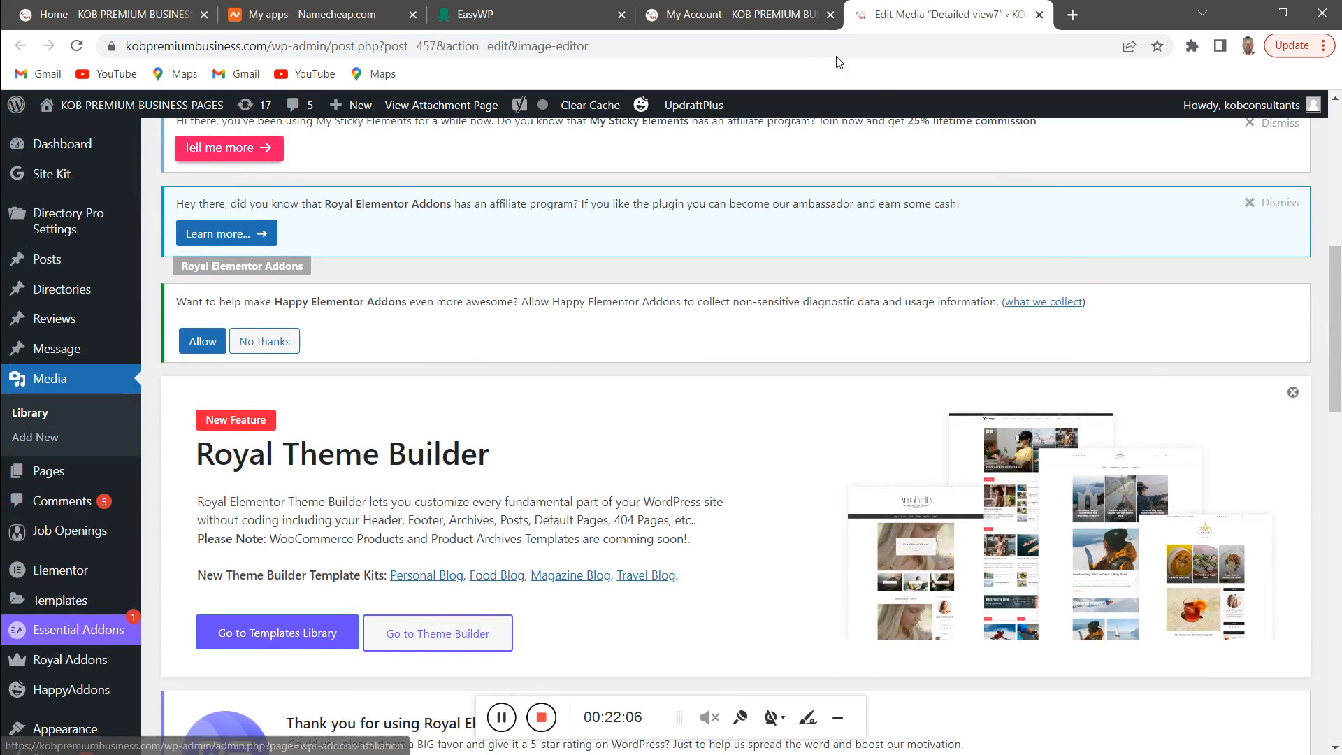
Close the Detailed view7 media editing page and set Detailed view7 as the listing's feature image
left_click(741, 14)
left_click(994, 10)
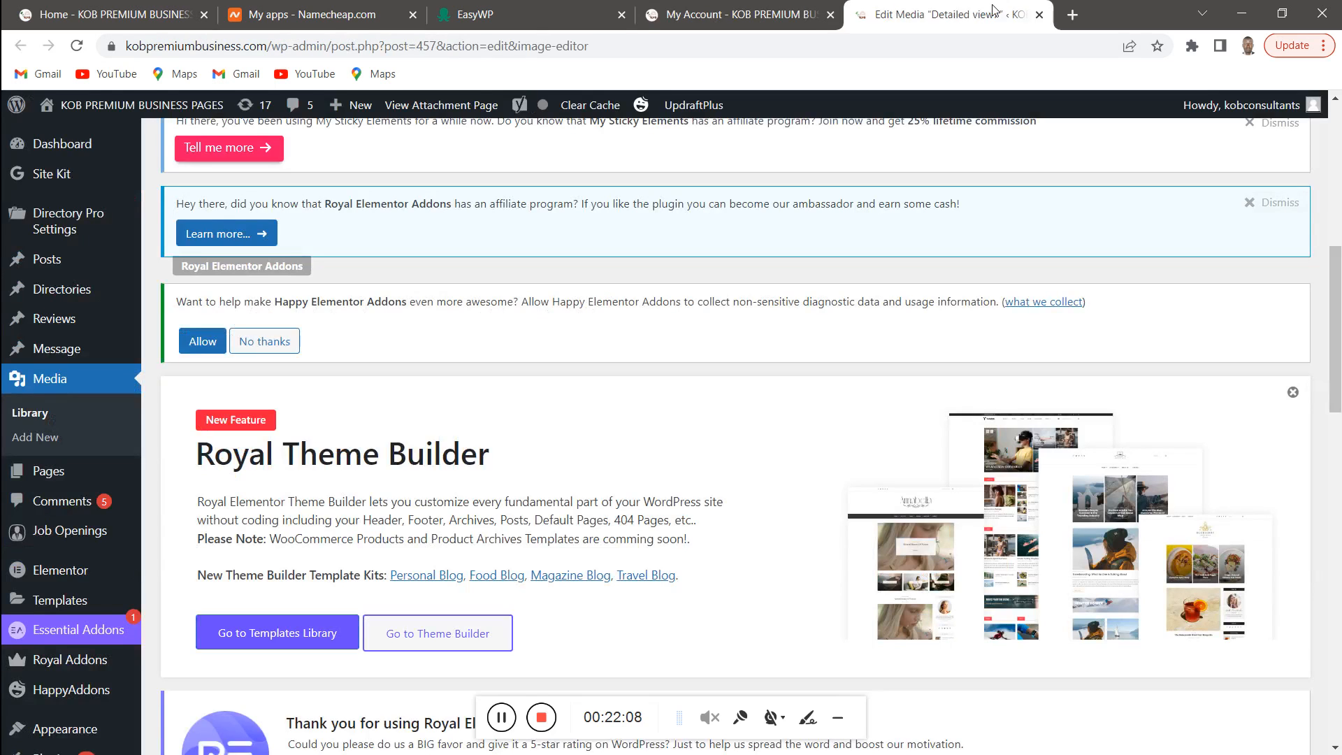
left_click(1040, 14)
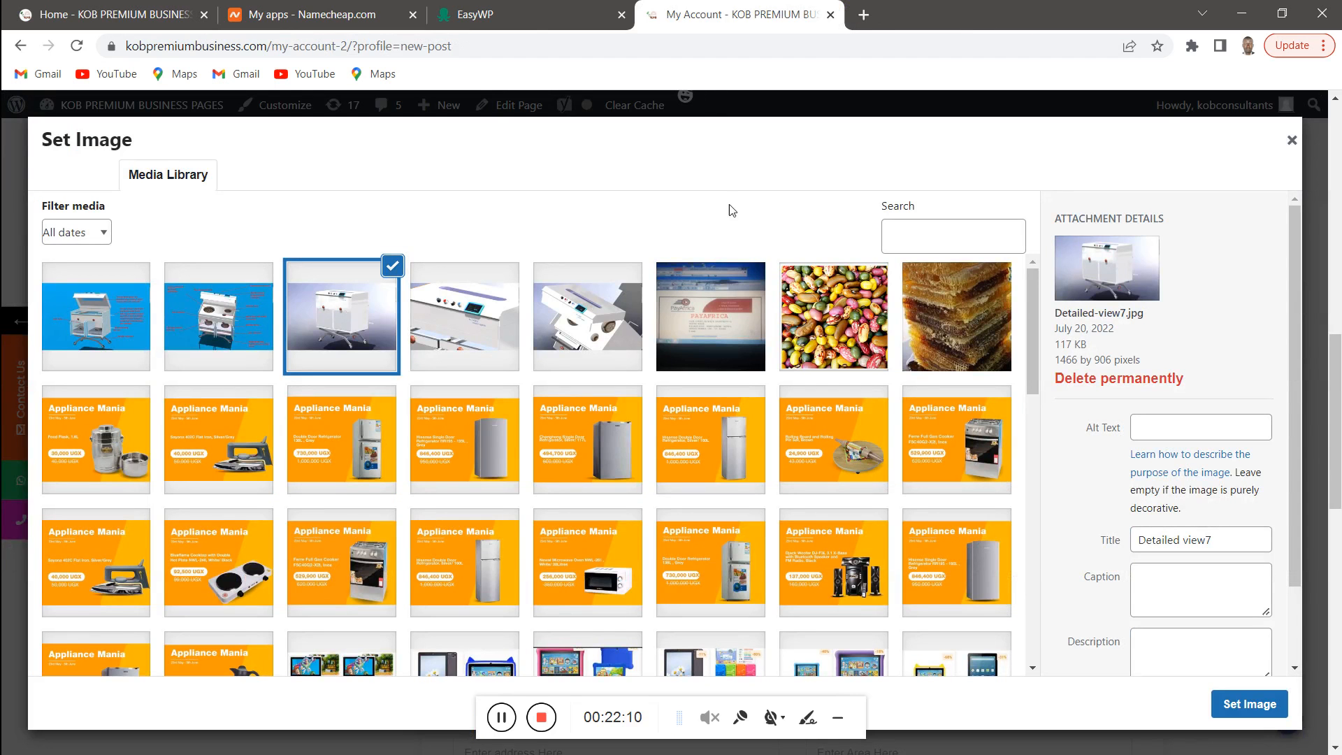
left_click(1248, 703)
scroll(790, 389, "down", 5)
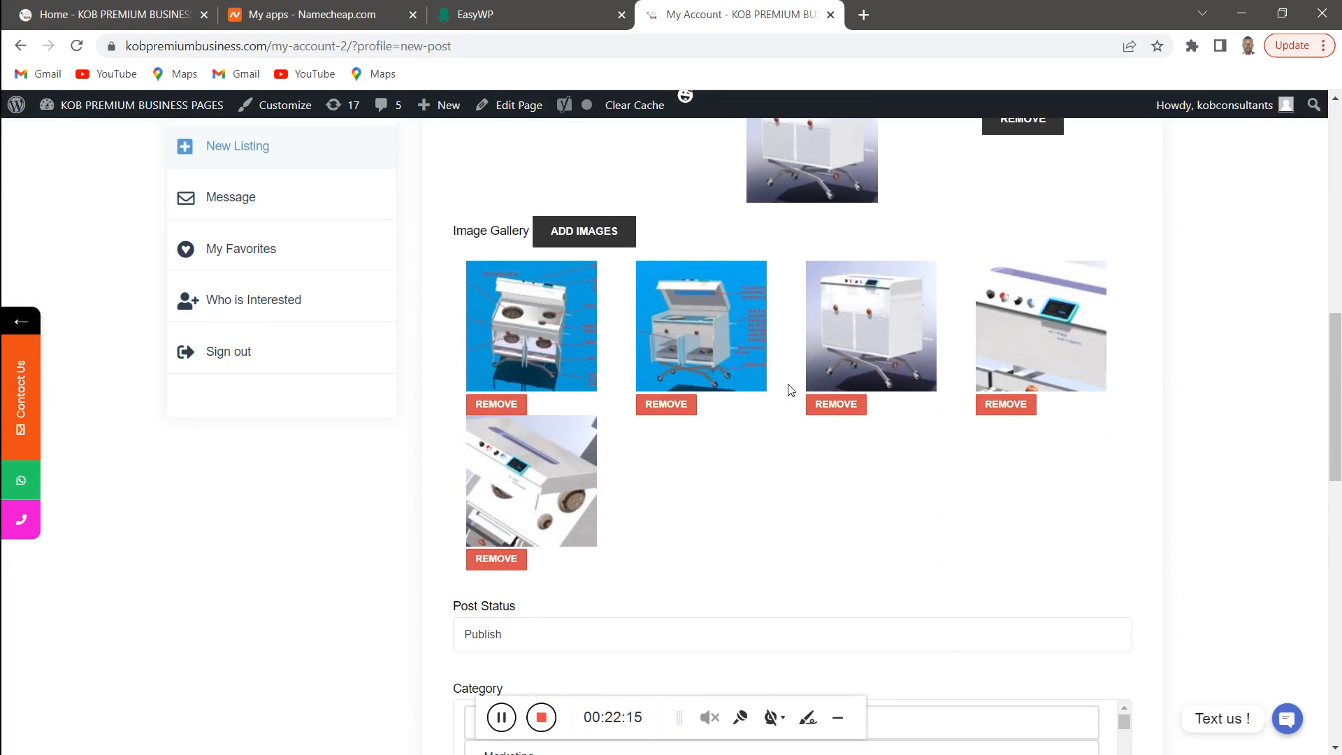
Review the listing's description, the updated feature image and the gallery images in the new listing form
scroll(785, 383, "down", 3)
scroll(977, 333, "up", 7)
scroll(788, 479, "down", 3)
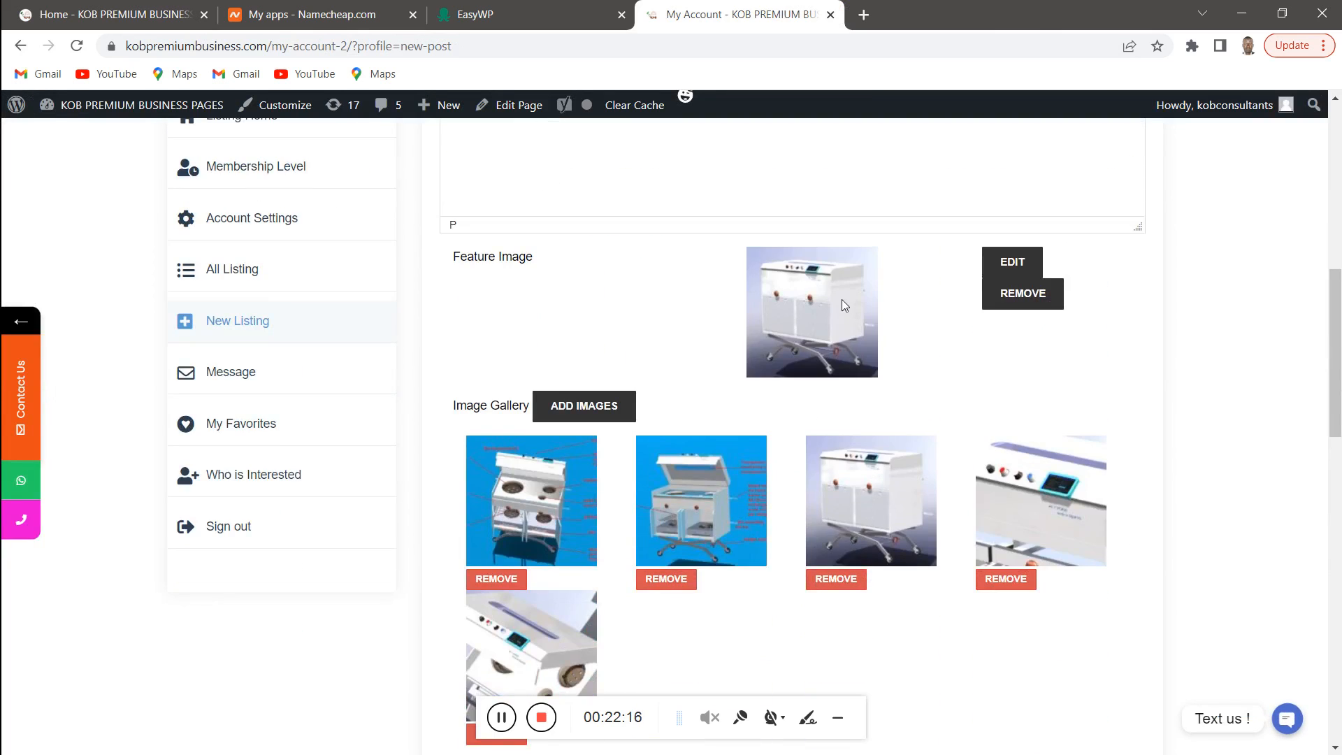
scroll(812, 301, "up", 4)
scroll(888, 455, "down", 3)
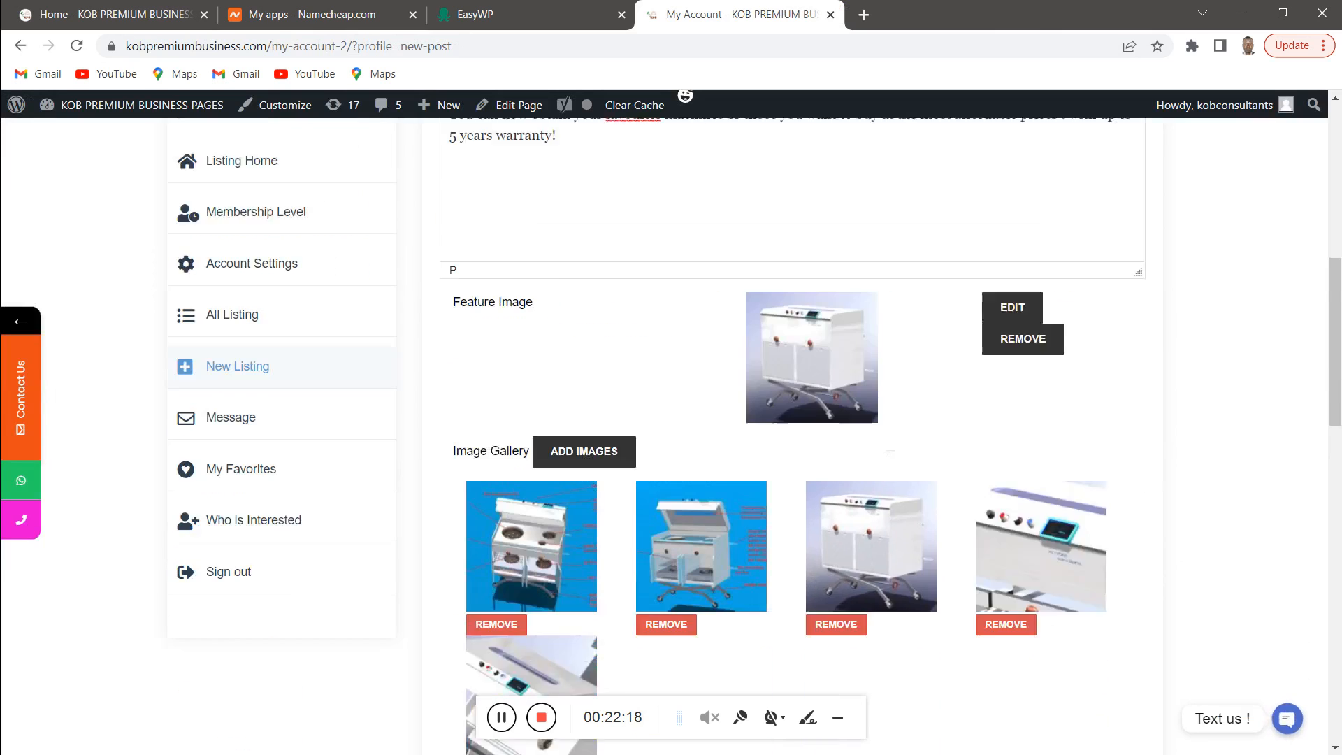
scroll(888, 454, "down", 2)
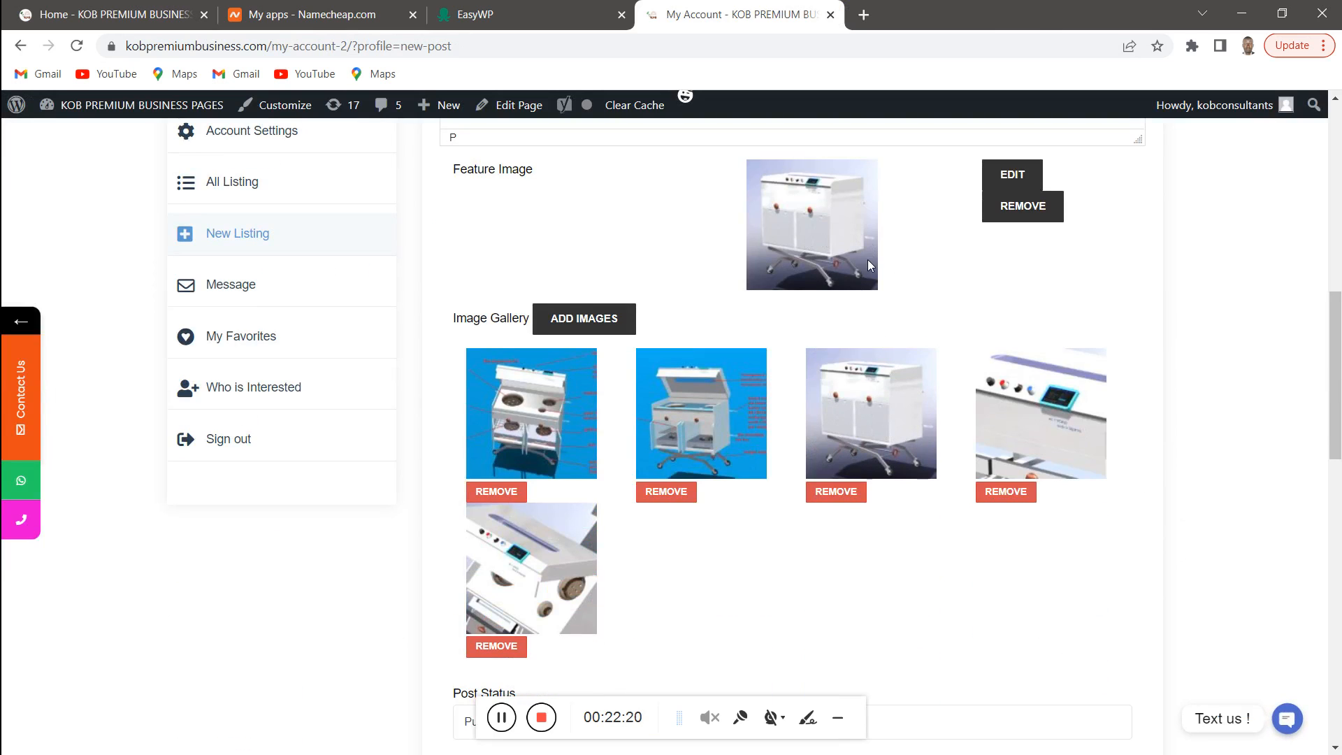
scroll(857, 241, "up", 2)
scroll(992, 378, "down", 5)
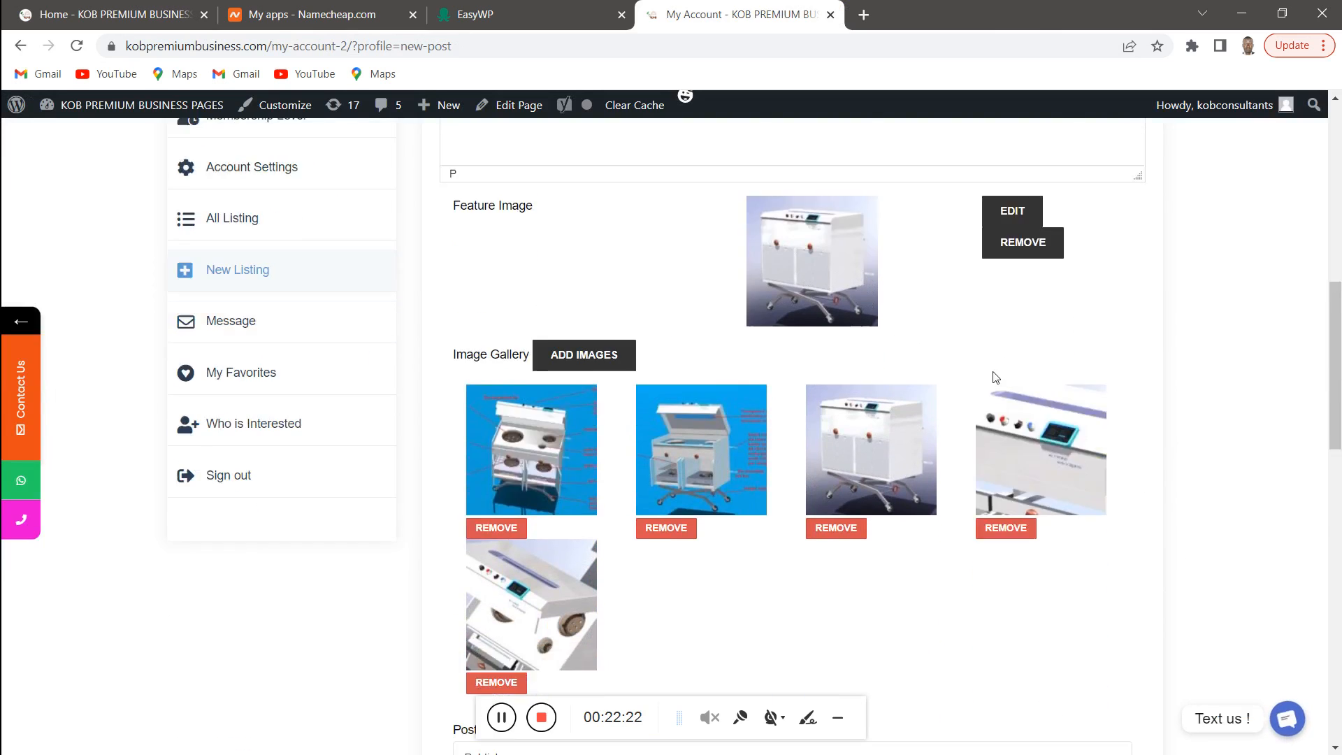
scroll(934, 224, "up", 4)
scroll(950, 214, "up", 3)
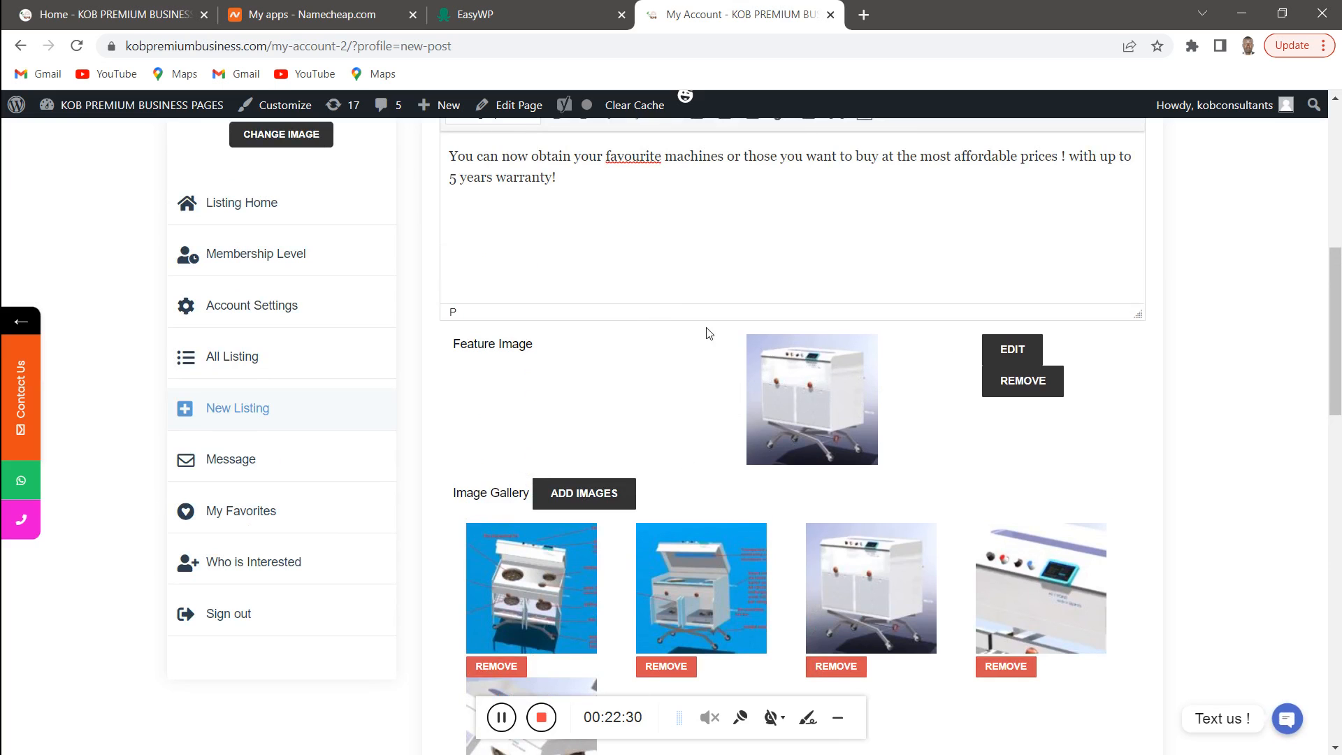
scroll(657, 304, "up", 3)
scroll(660, 307, "down", 3)
scroll(918, 428, "down", 3)
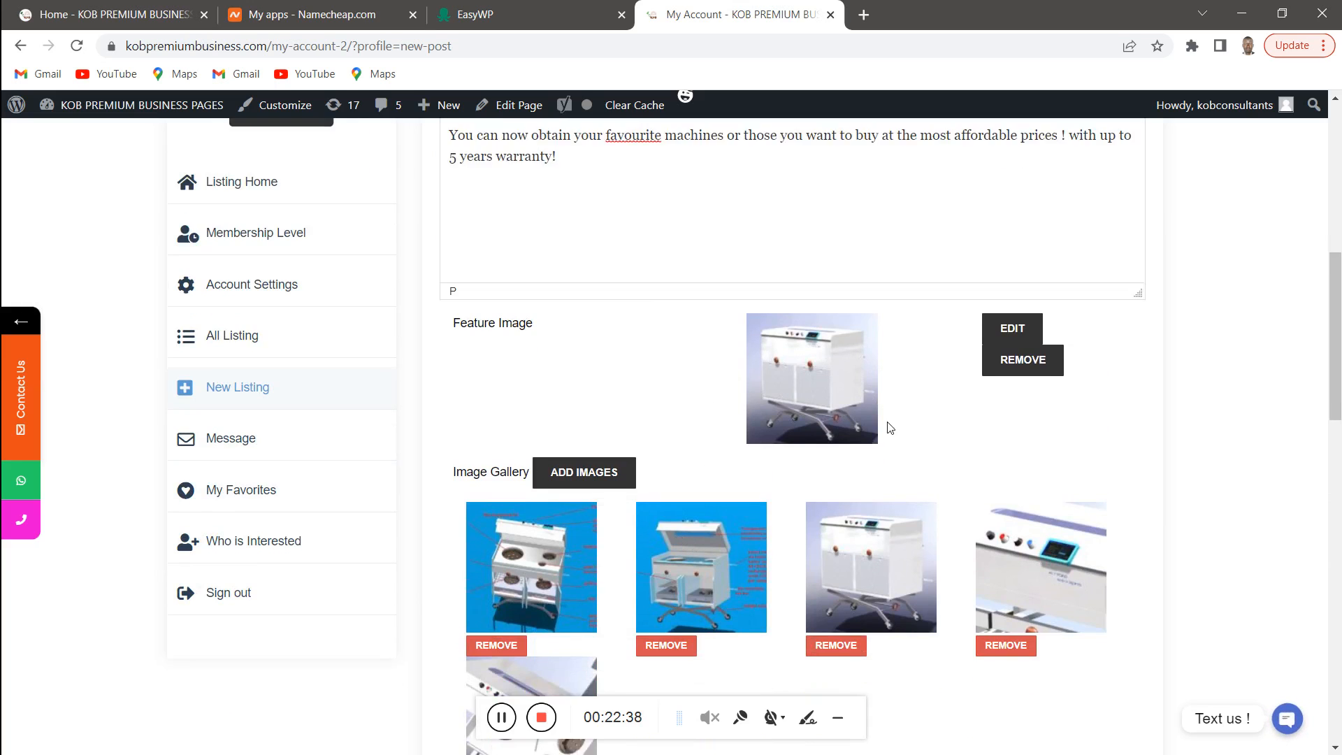
Examine the image gallery, Post Status and Category sections of the new listing form
scroll(887, 421, "down", 7)
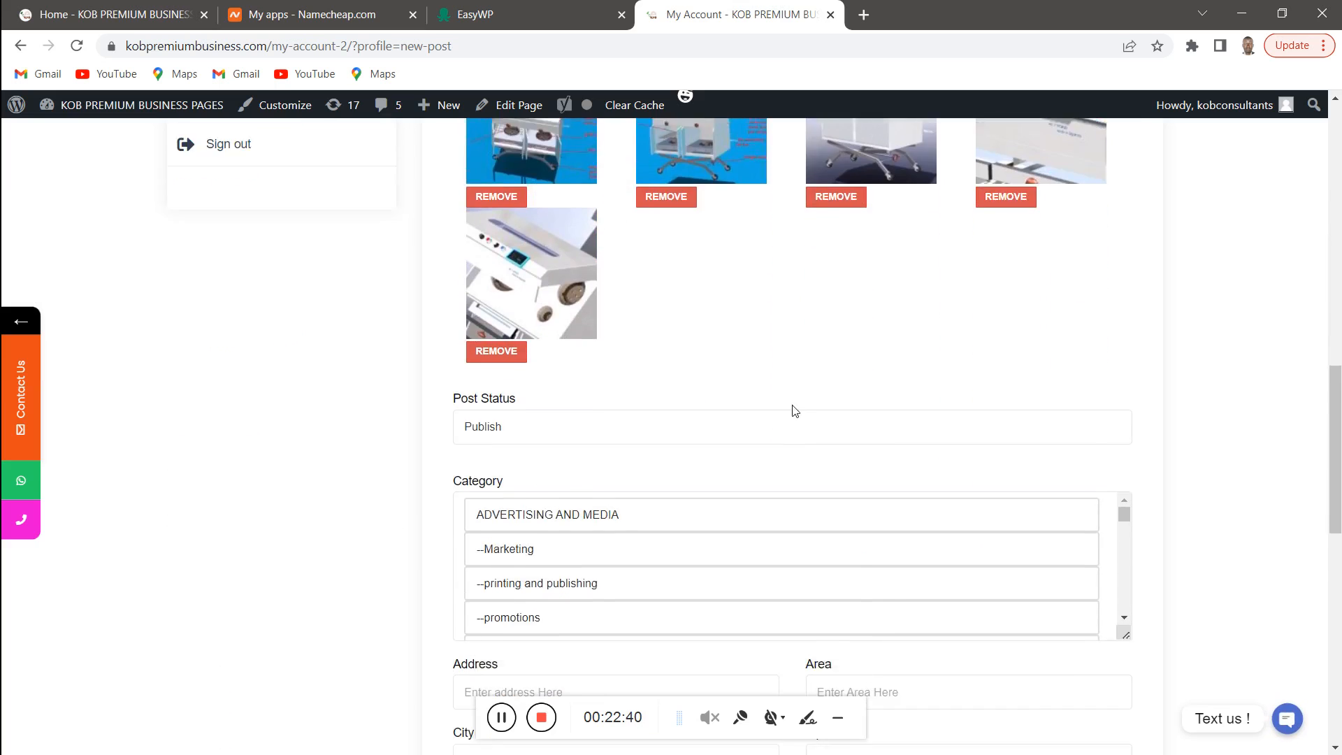
scroll(803, 425, "down", 5)
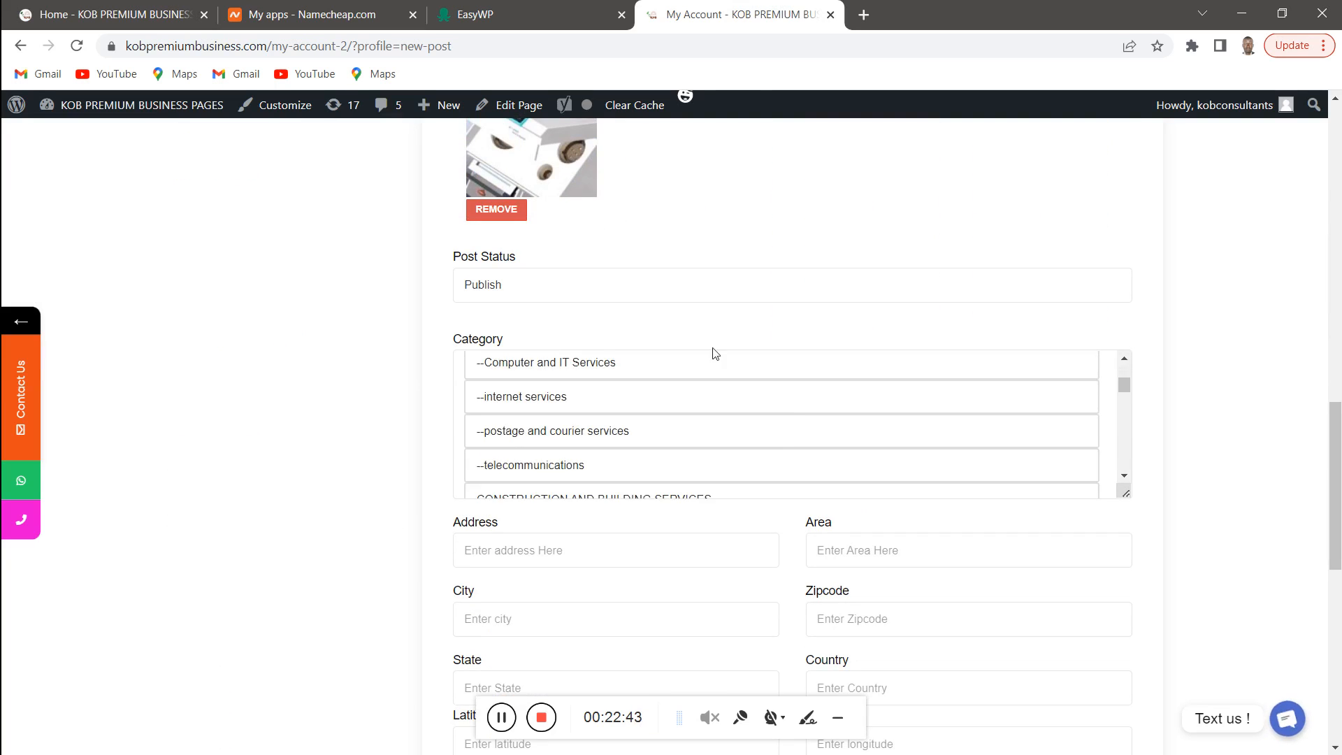
scroll(713, 349, "up", 5)
scroll(806, 315, "down", 4)
scroll(914, 419, "up", 3)
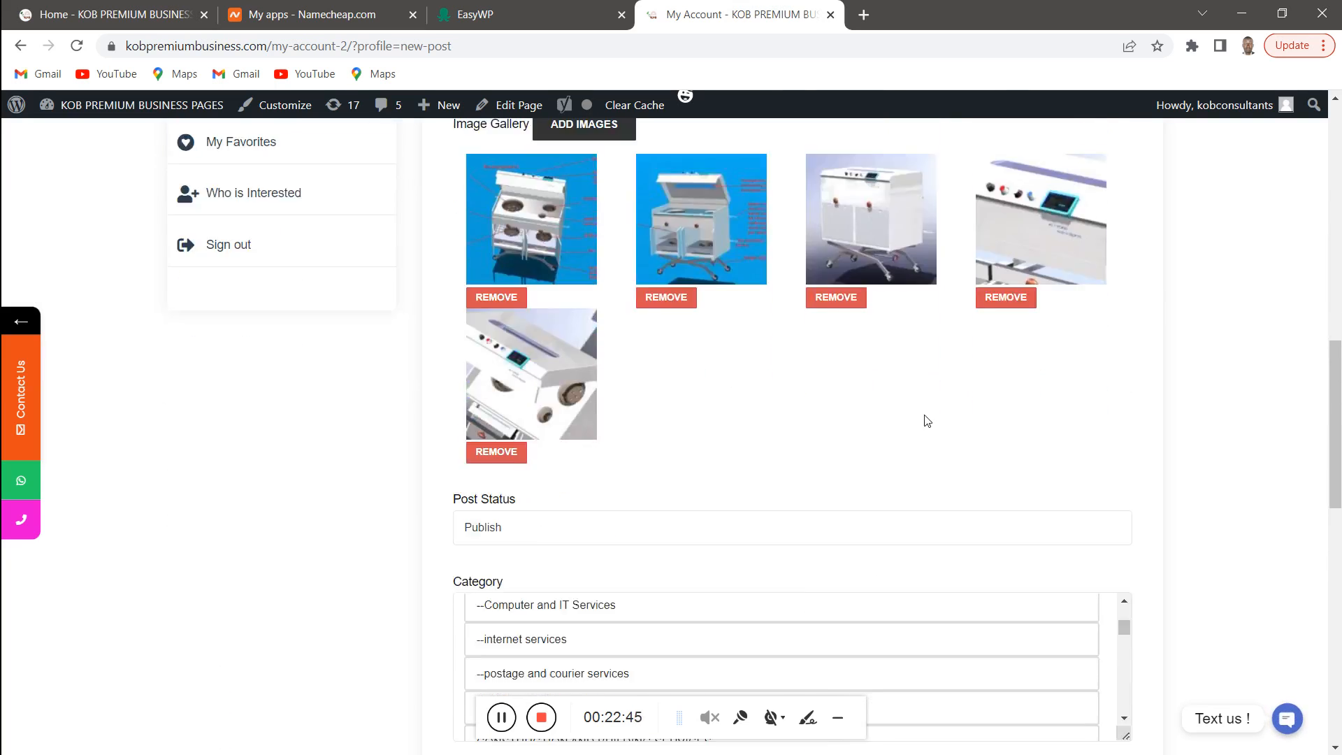
scroll(603, 296, "down", 4)
scroll(1157, 420, "up", 4)
scroll(1153, 413, "down", 6)
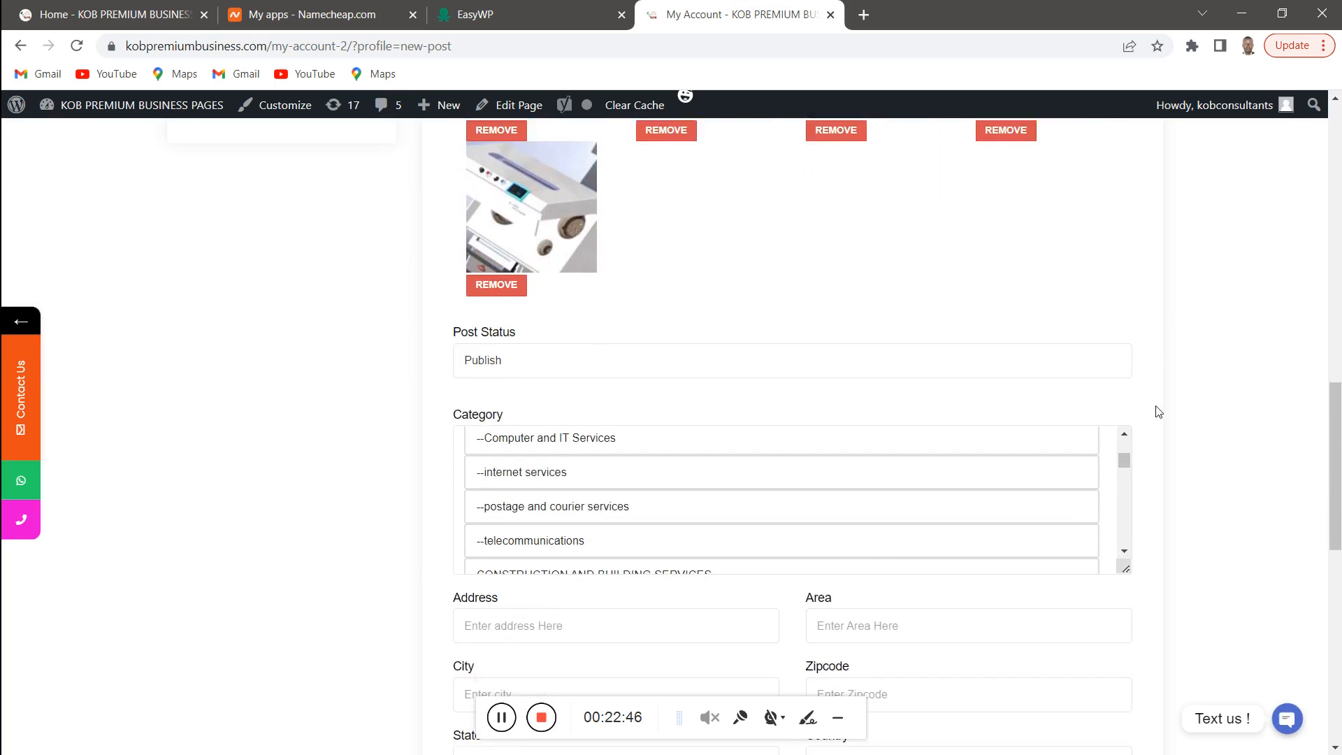
Browse the available business categories and choose ADVERTISING AND MEDIA as the listing's category
left_click(1124, 300)
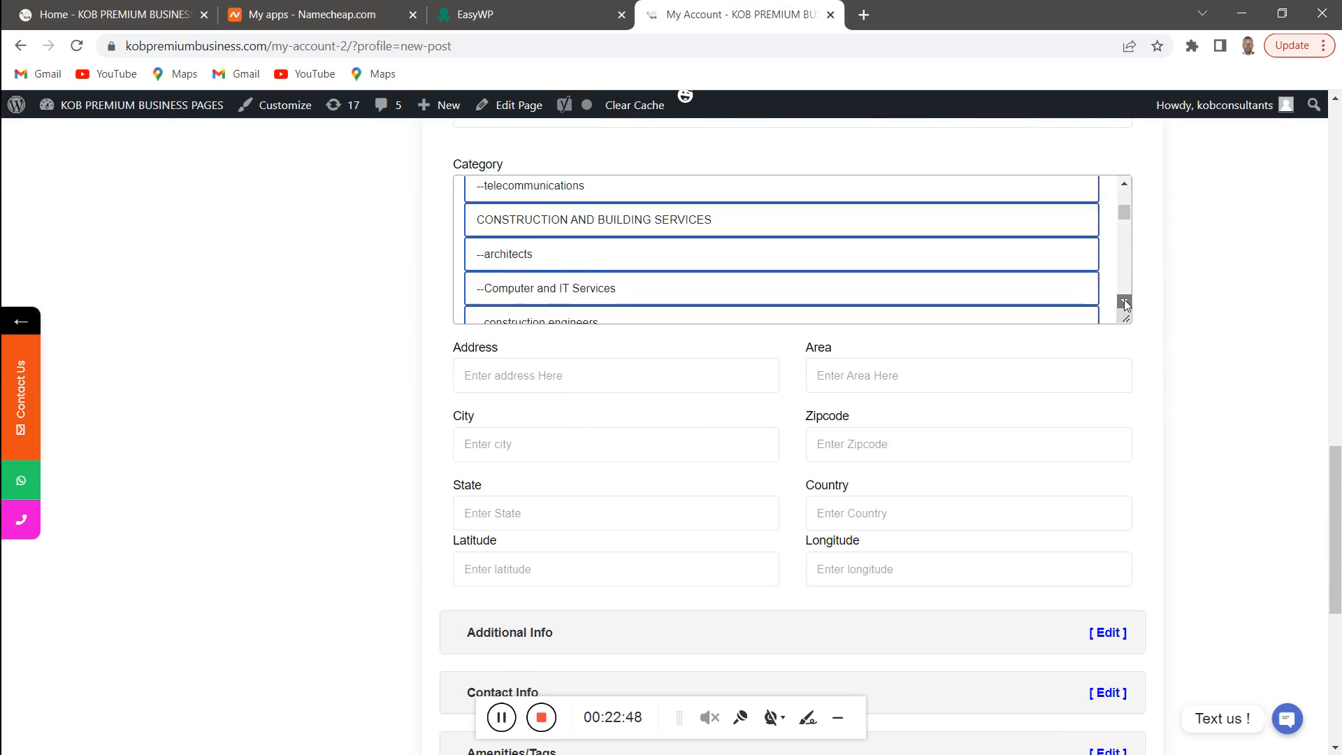
scroll(1049, 305, "down", 1)
scroll(824, 311, "up", 10)
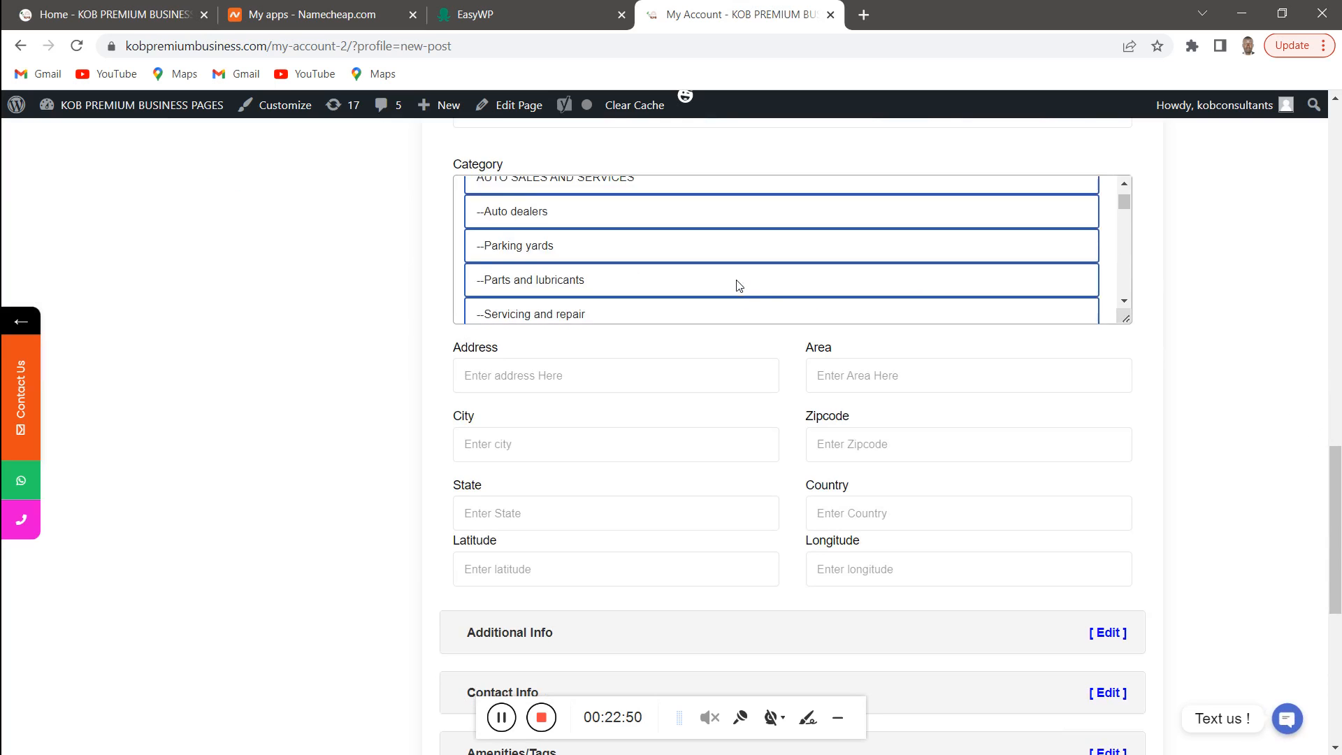
scroll(683, 175, "up", 4)
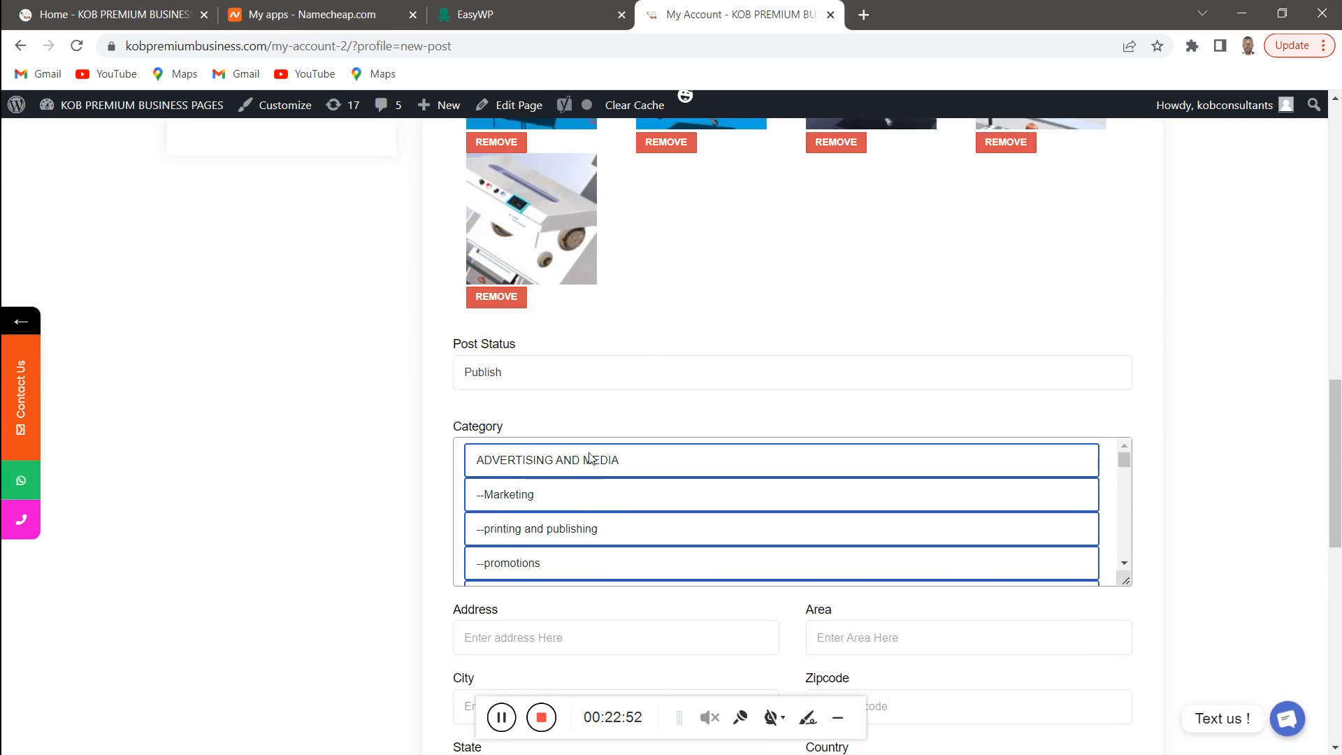
left_click(601, 454)
left_click(586, 495)
left_click(650, 467)
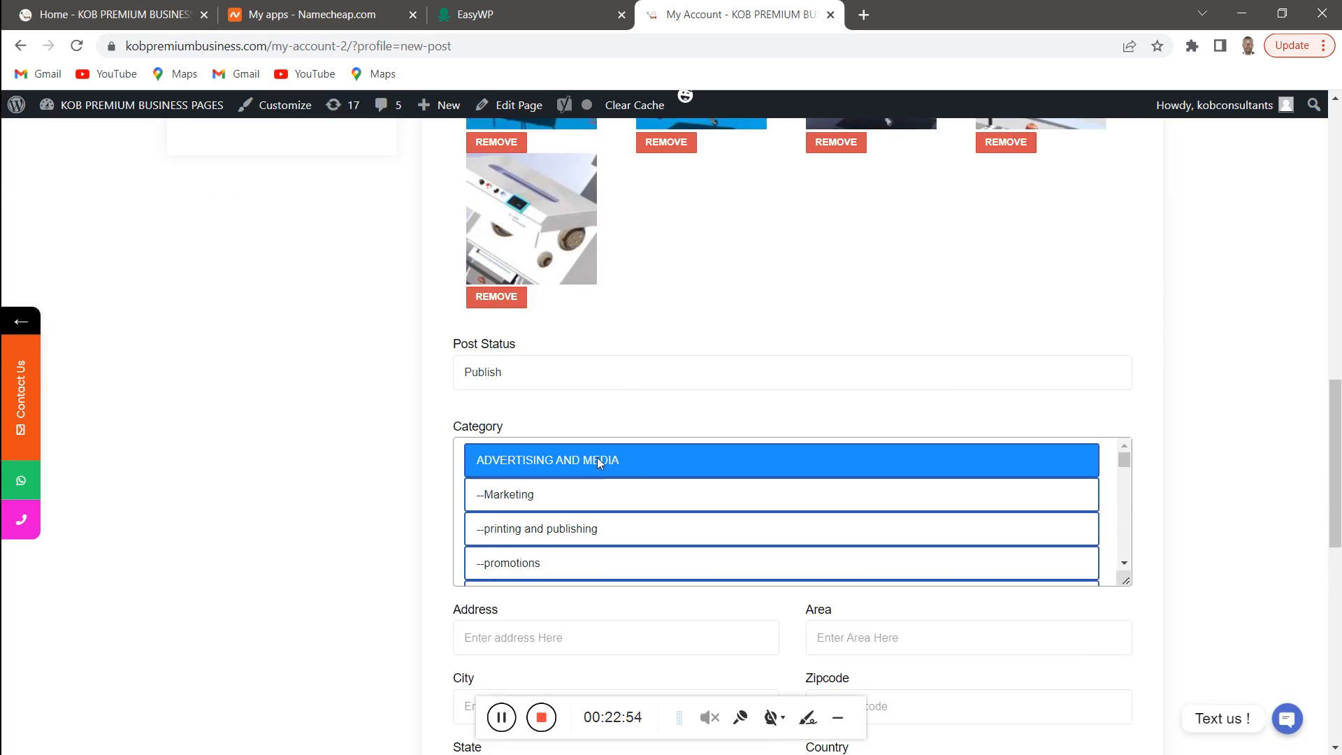
scroll(655, 469, "down", 1)
scroll(656, 469, "down", 3)
scroll(1072, 593, "up", 5)
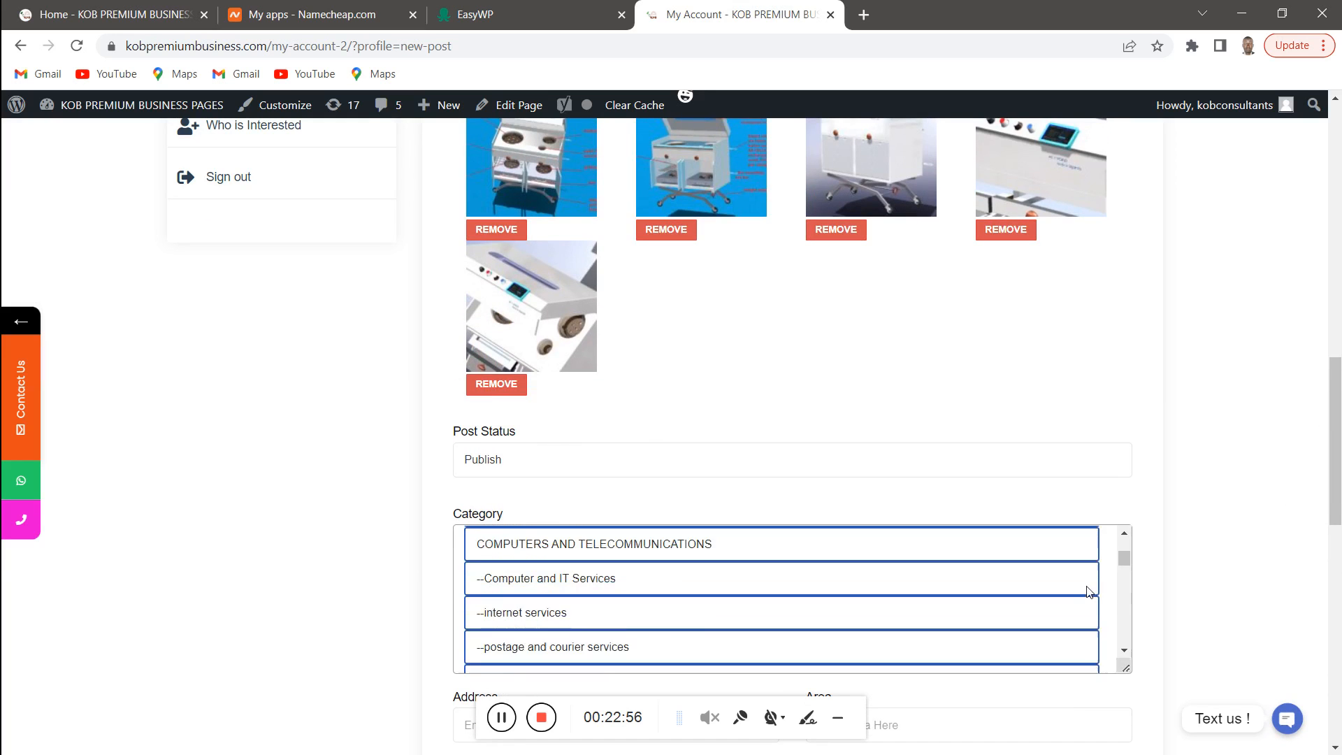
scroll(1134, 599, "up", 8)
scroll(1151, 584, "down", 15)
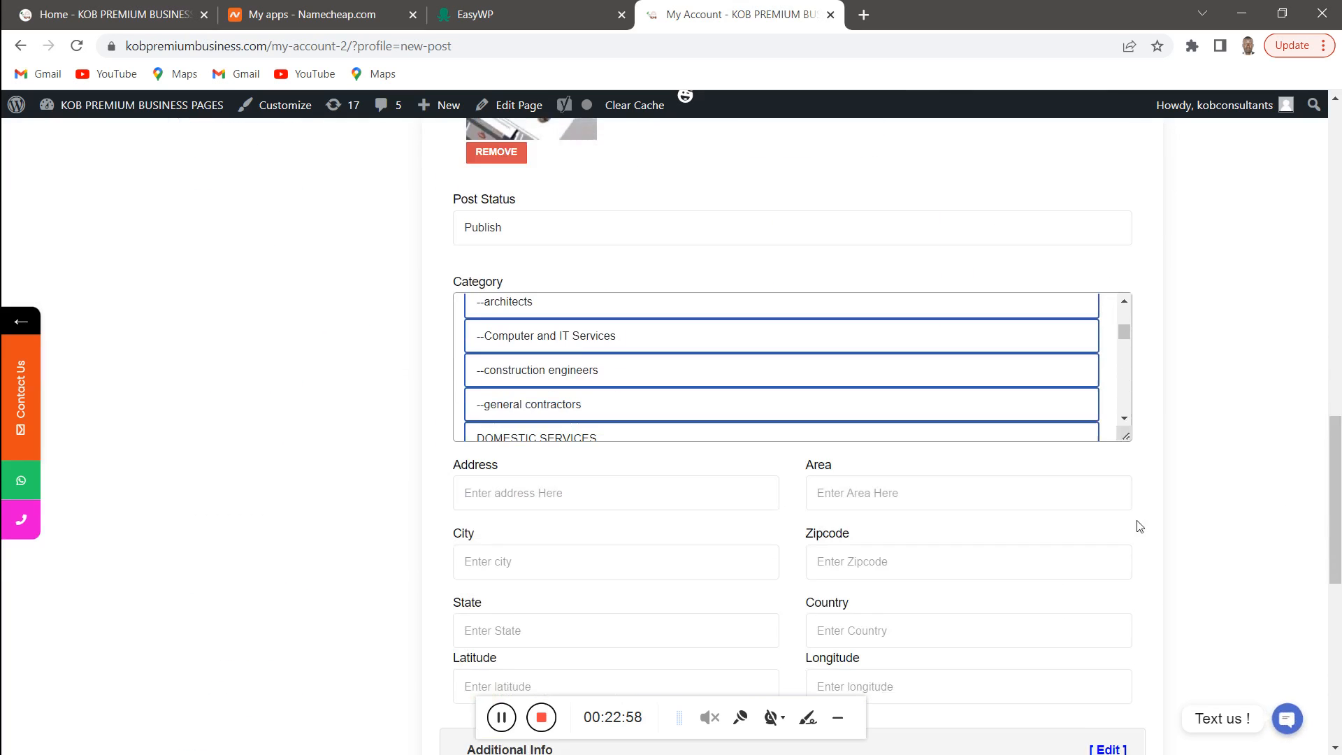
left_click_drag(1124, 300, 1123, 276)
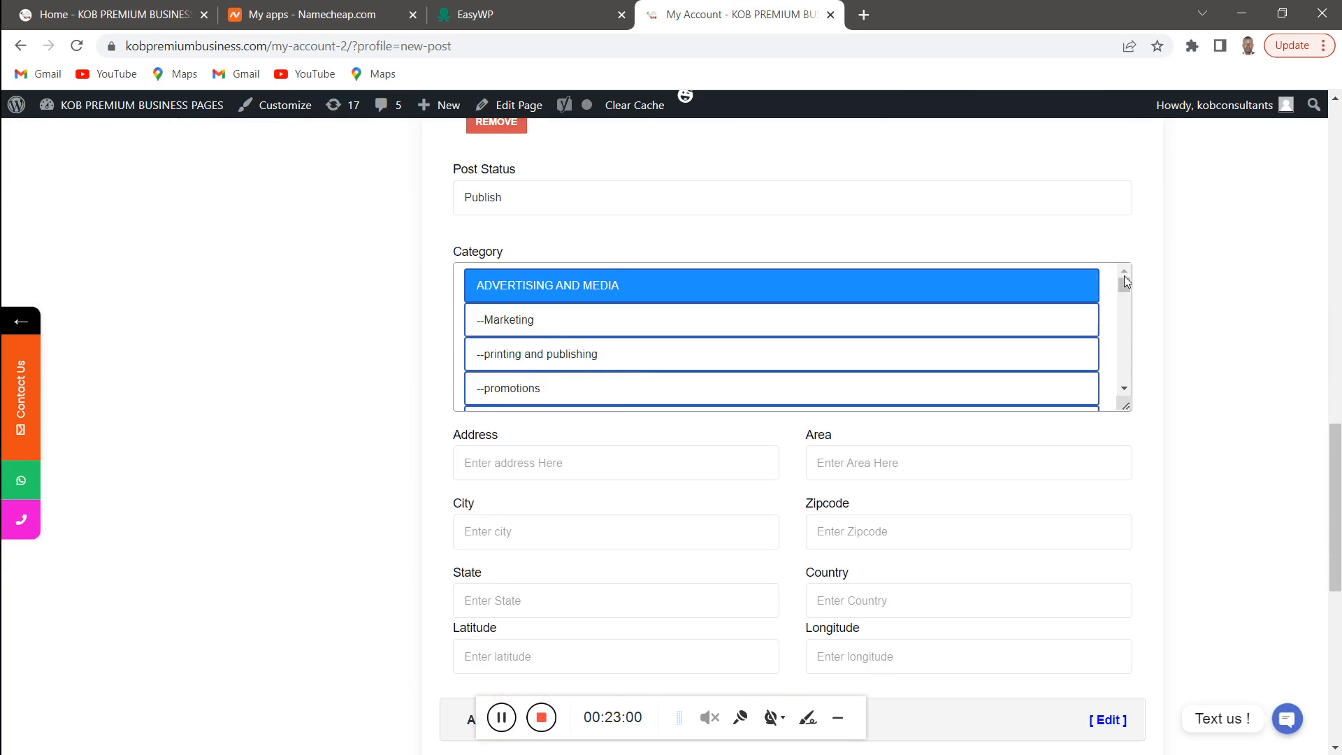
Fill in the listing's address, city, zipcode, state and country from the saved business address suggestion
scroll(766, 527, "down", 2)
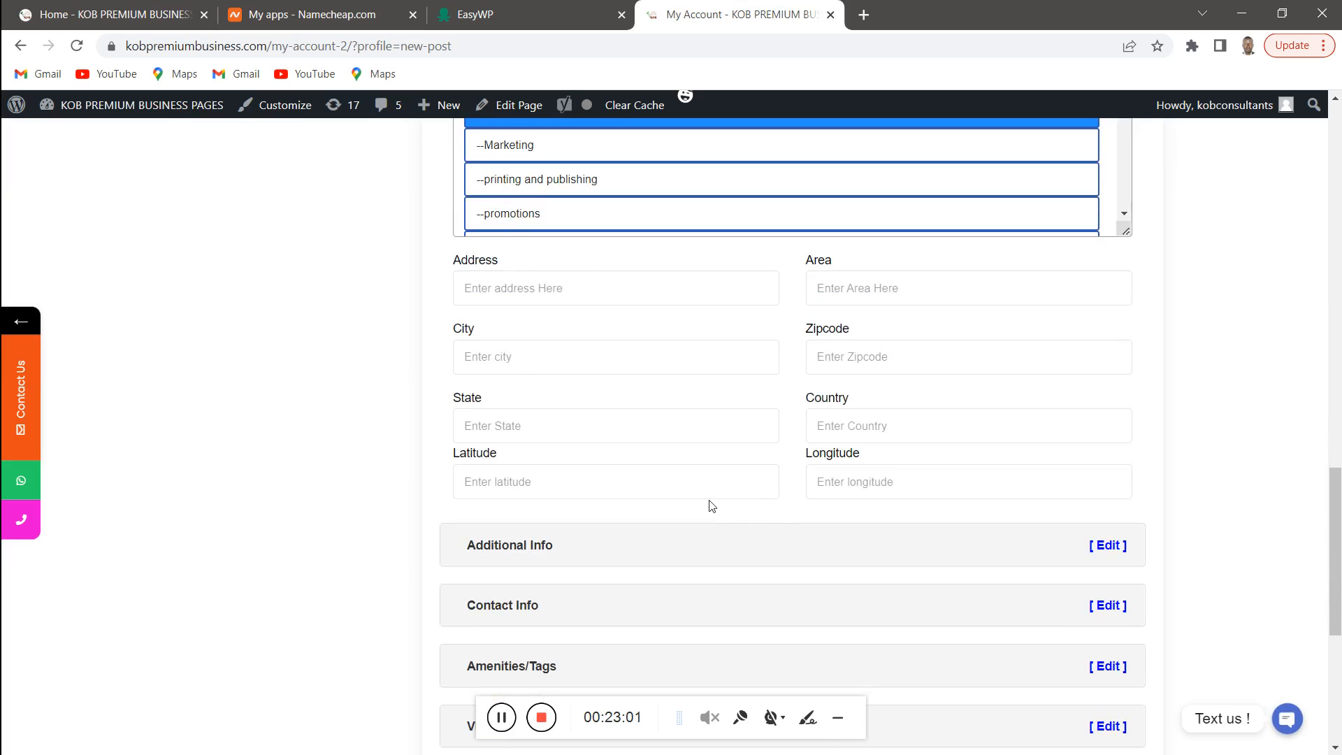
left_click(565, 289)
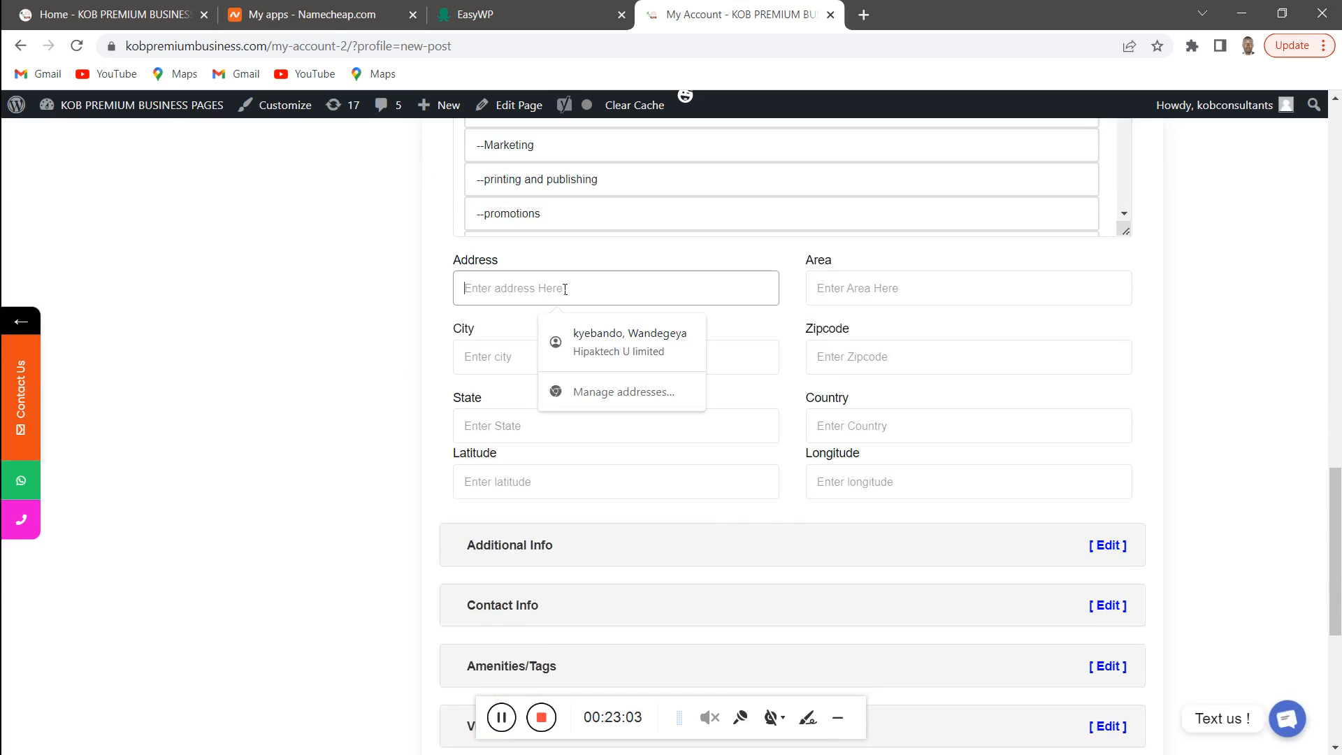
left_click(607, 333)
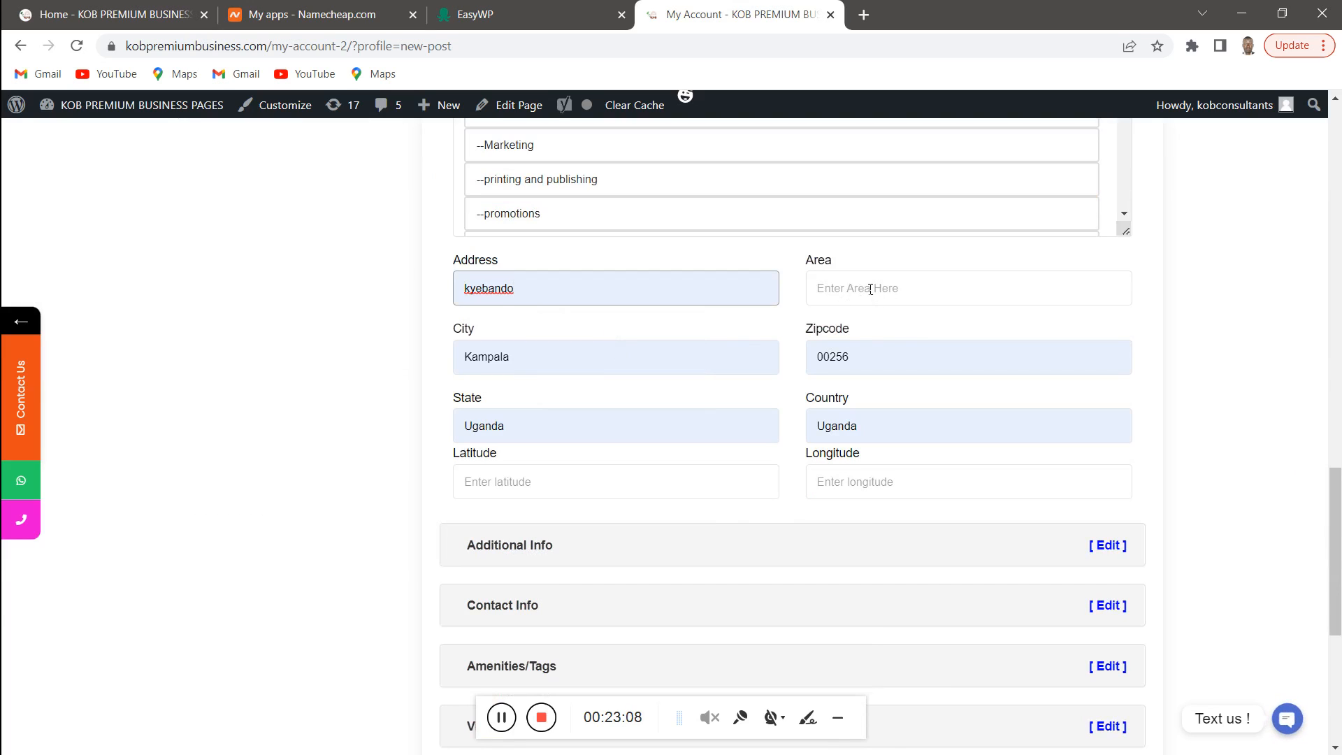
Retype the listing's address with a capital initial and fill in the area
left_click(870, 289)
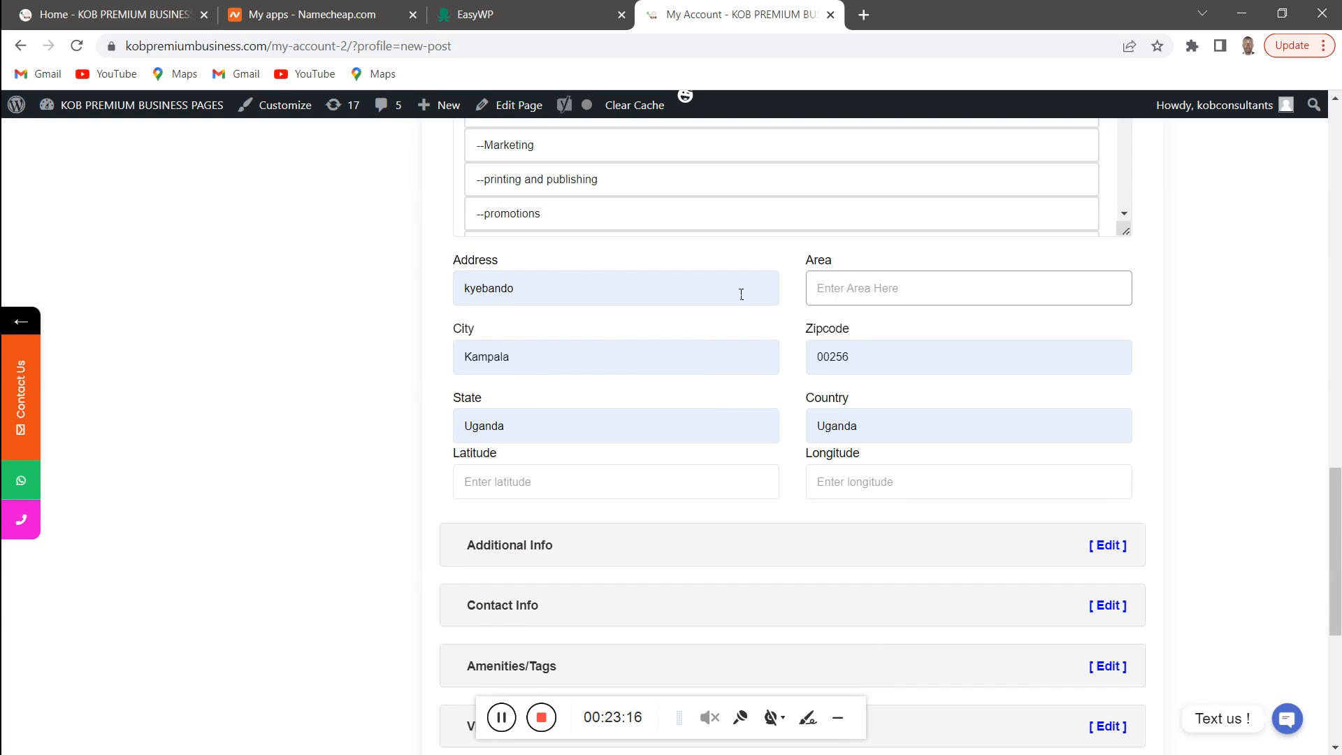
left_click_drag(537, 293, 467, 291)
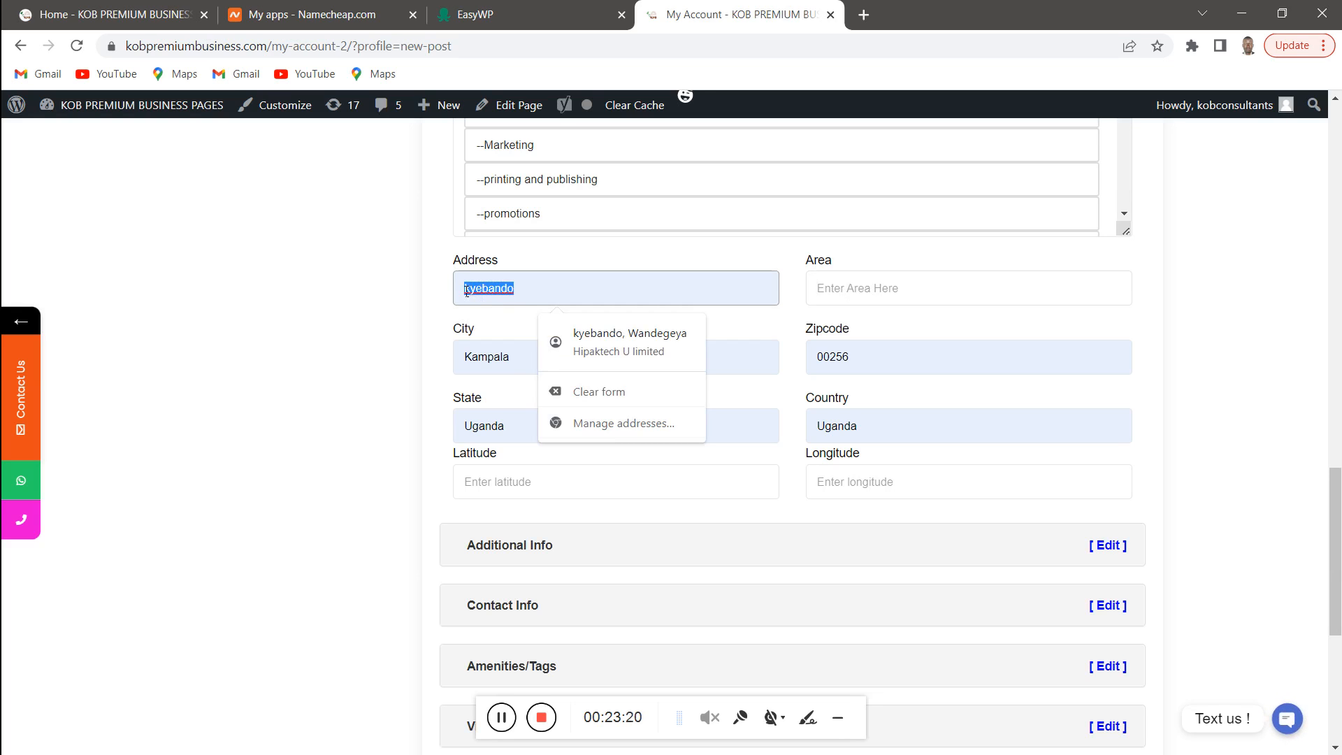
type("w")
key("BackSpace")
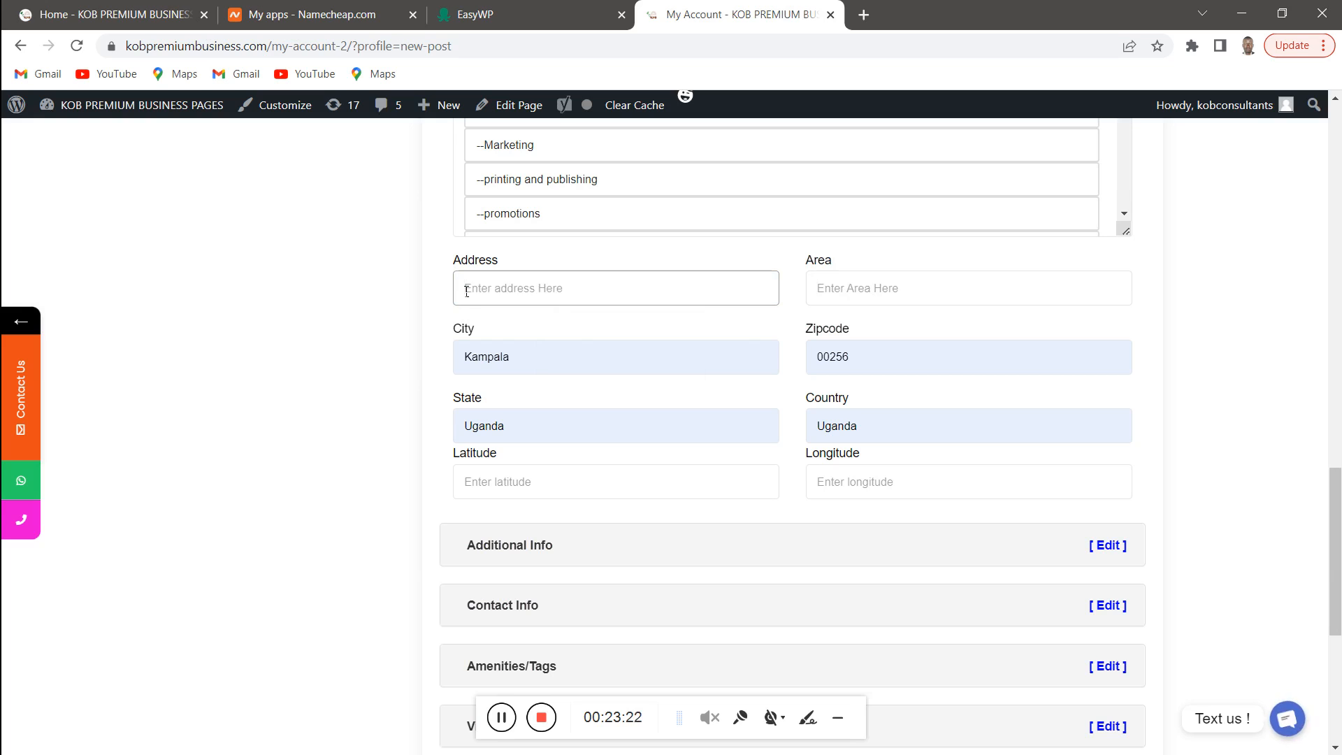
type("w")
key("BackSpace")
type("kyeb")
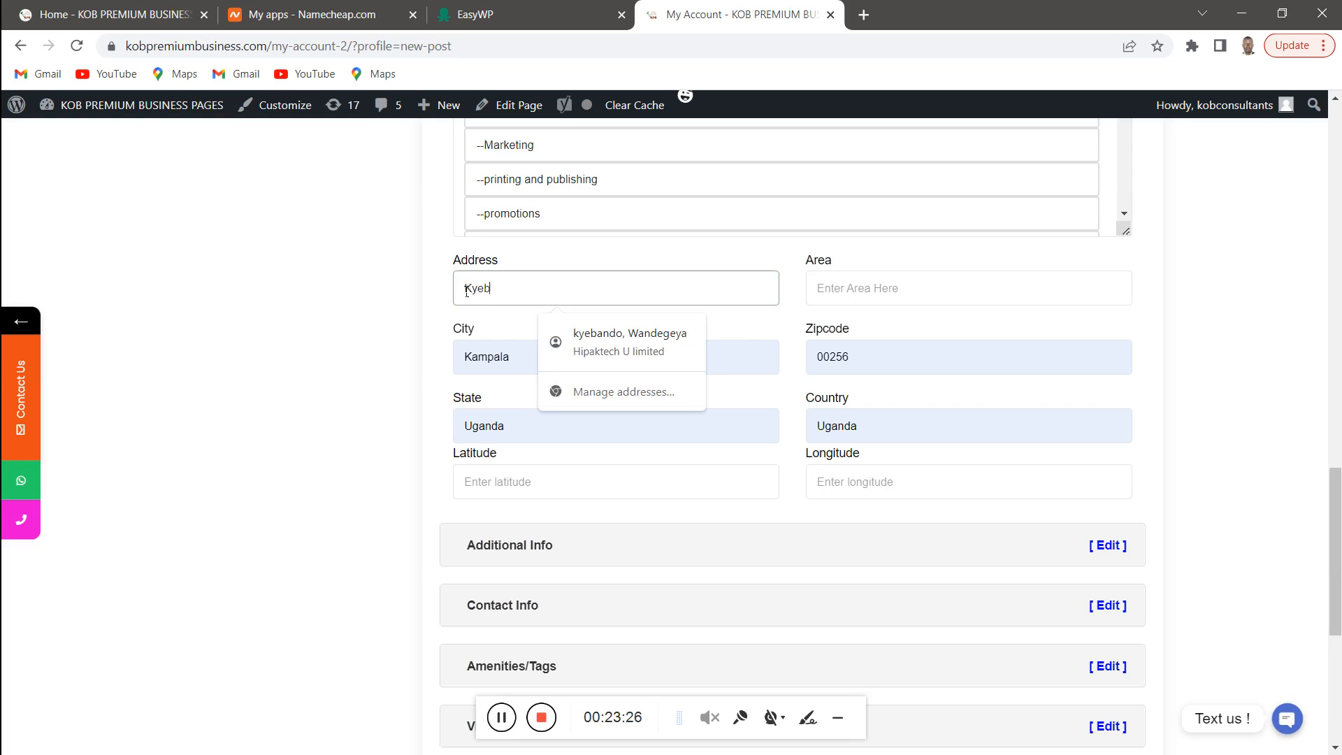
type("ando")
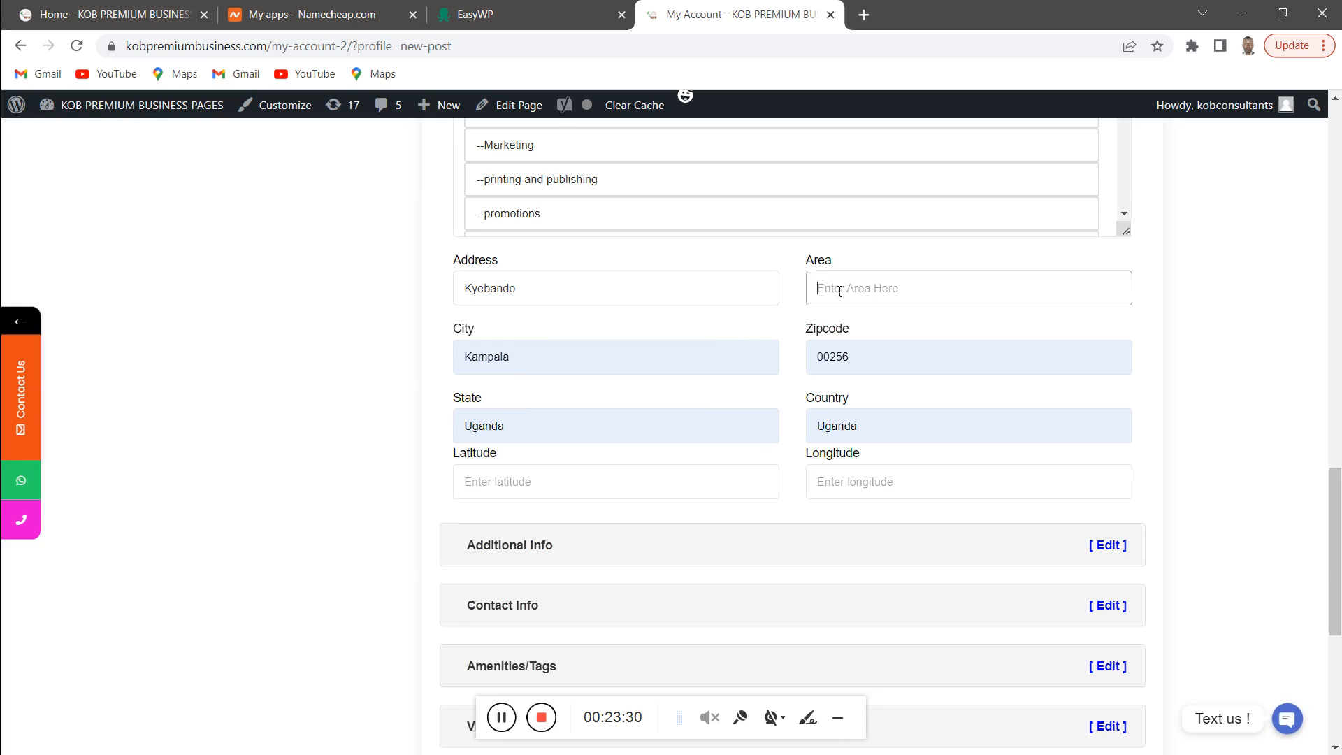
type("sa")
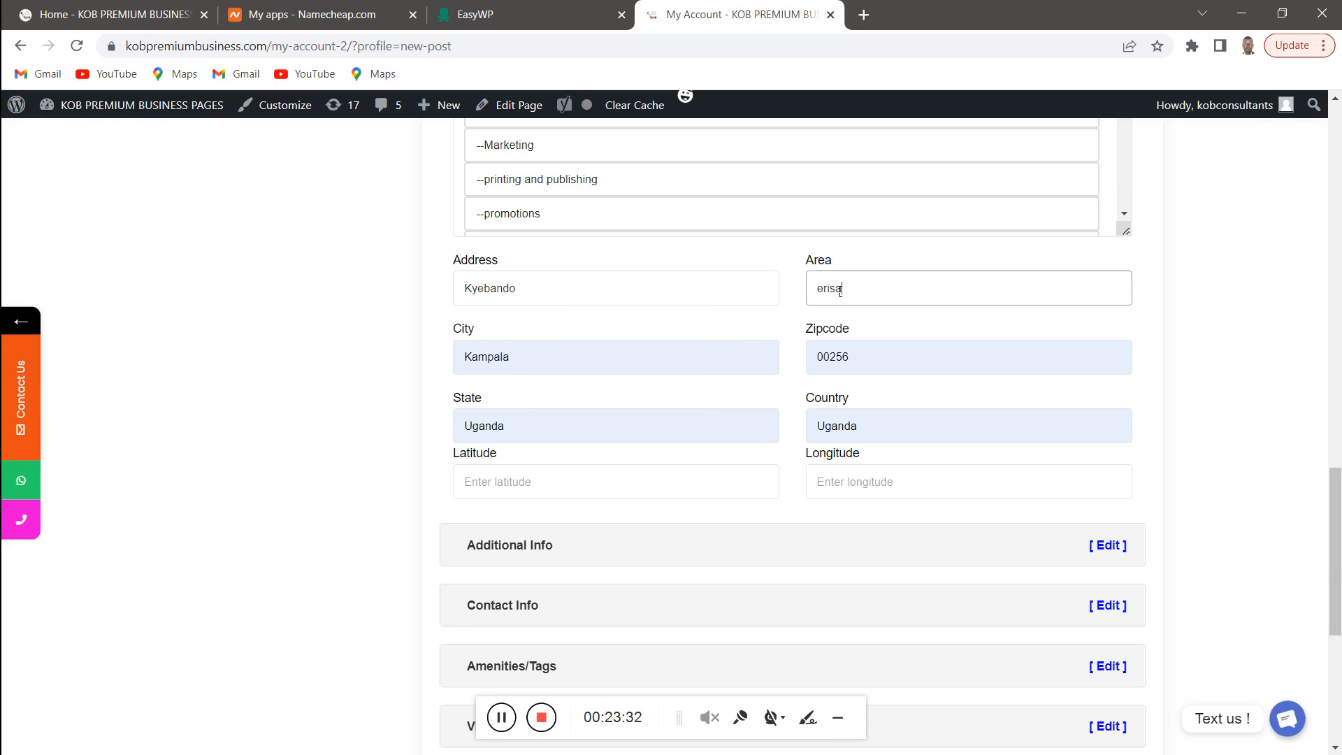
Pass over the optional information sections and save the new "Home use Machines" listing
scroll(770, 374, "down", 3)
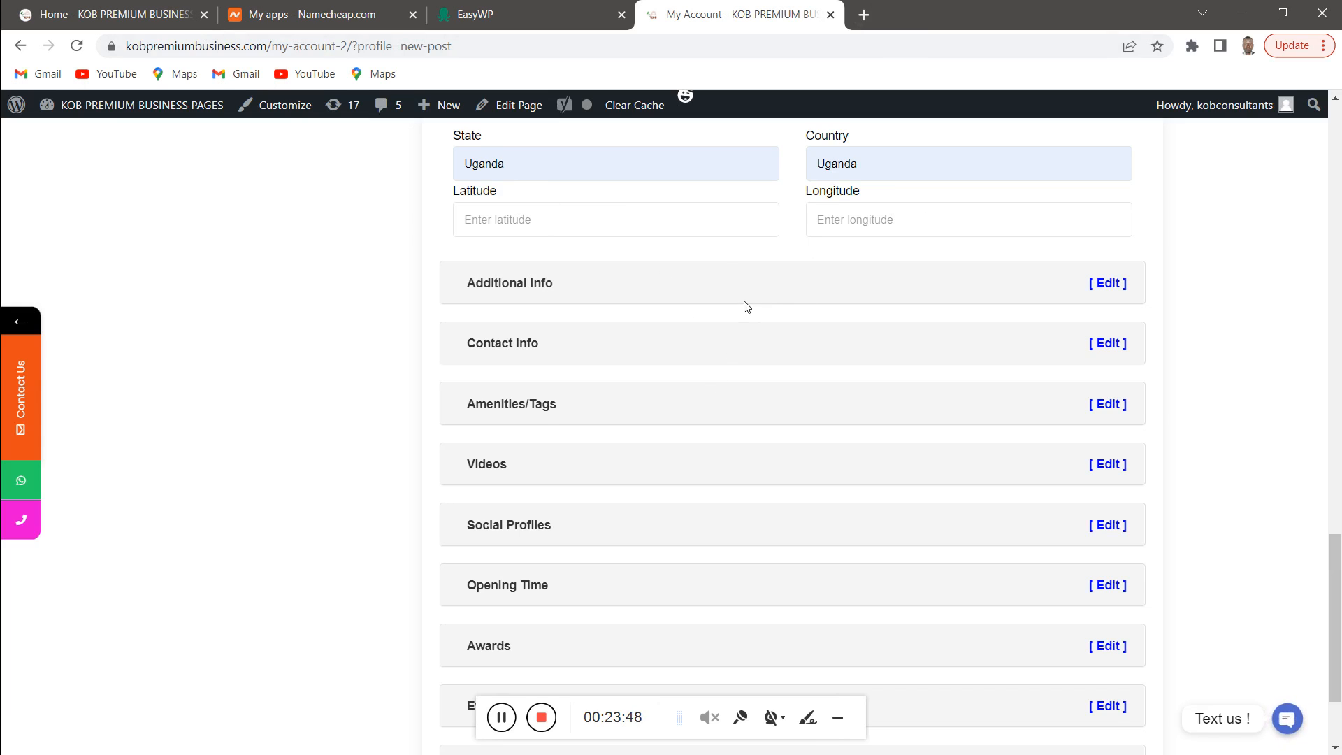
scroll(746, 306, "down", 1)
scroll(746, 306, "down", 1)
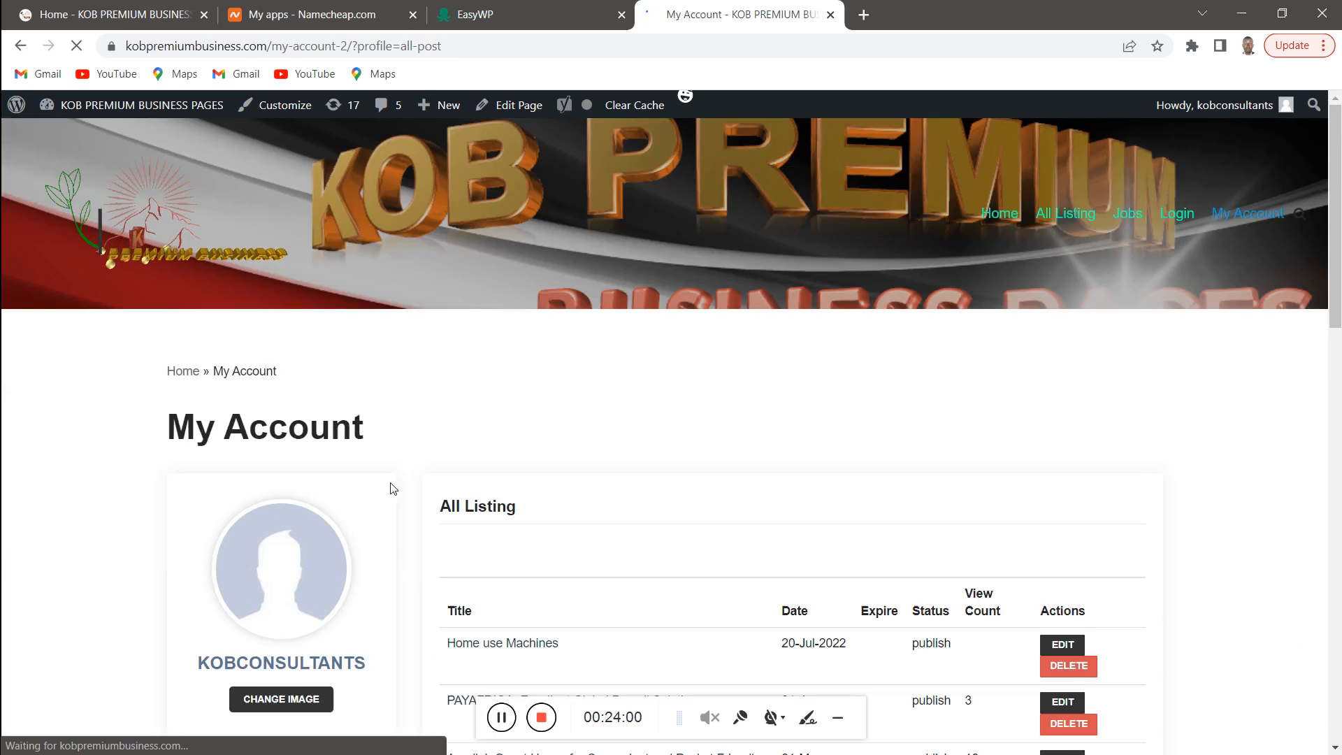
Check the account's table of all listings and open the Listing Home directory page
scroll(399, 488, "down", 5)
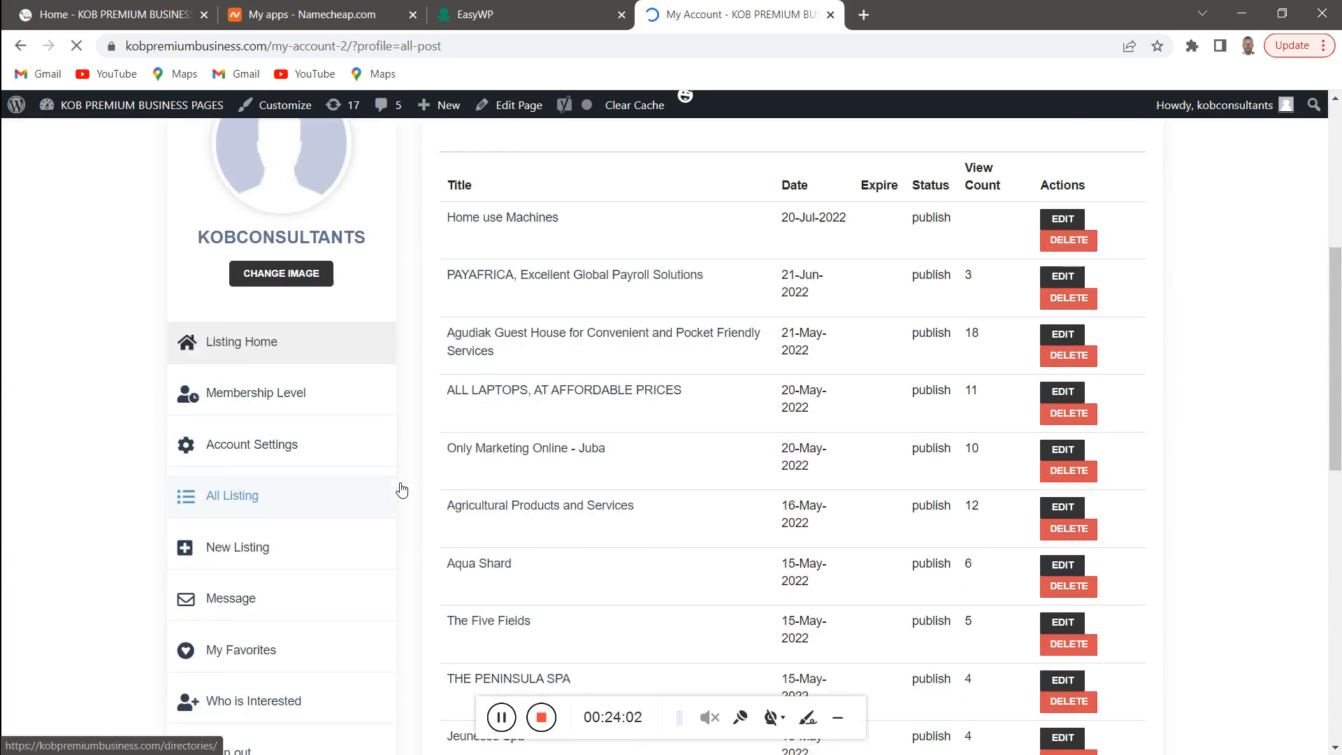
scroll(403, 489, "down", 3)
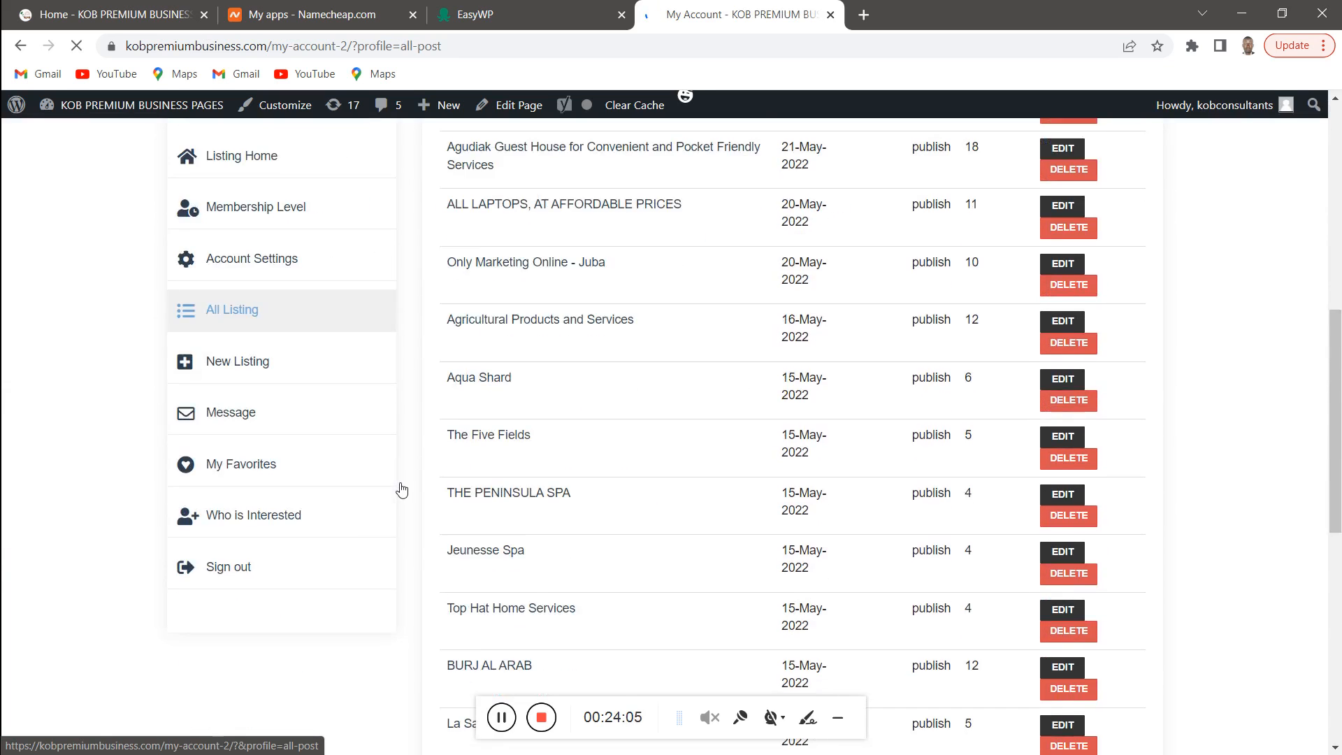
scroll(394, 472, "up", 2)
scroll(392, 468, "up", 1)
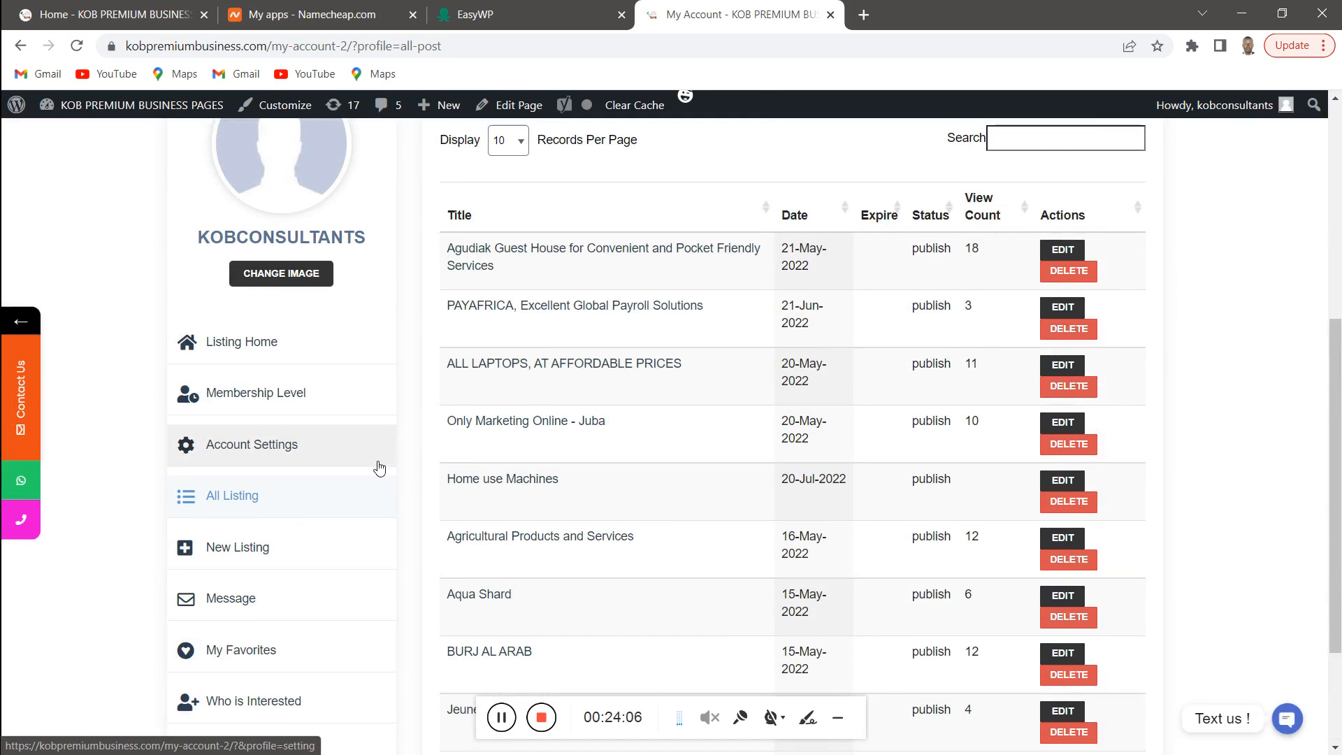
left_click(297, 348)
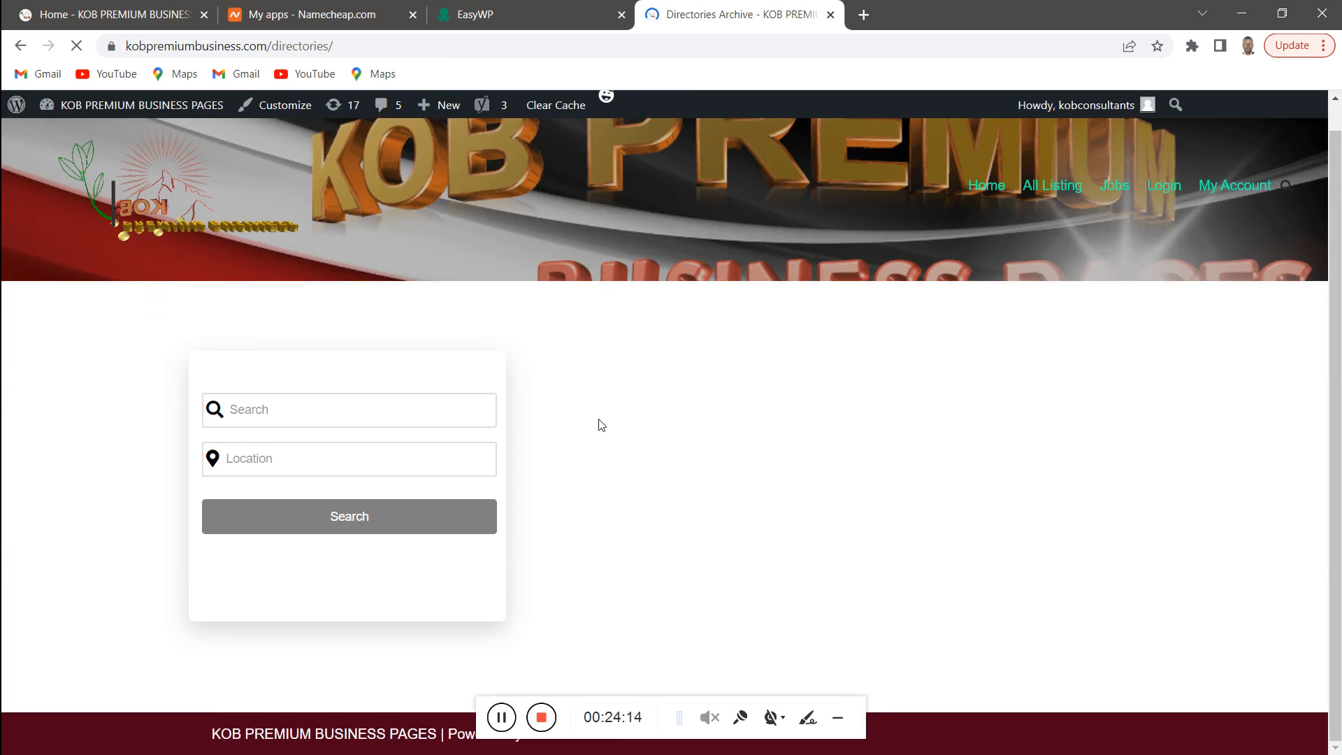
Find the new "Home use Machines" listing in the directory results and open its detail page
scroll(690, 285, "down", 3)
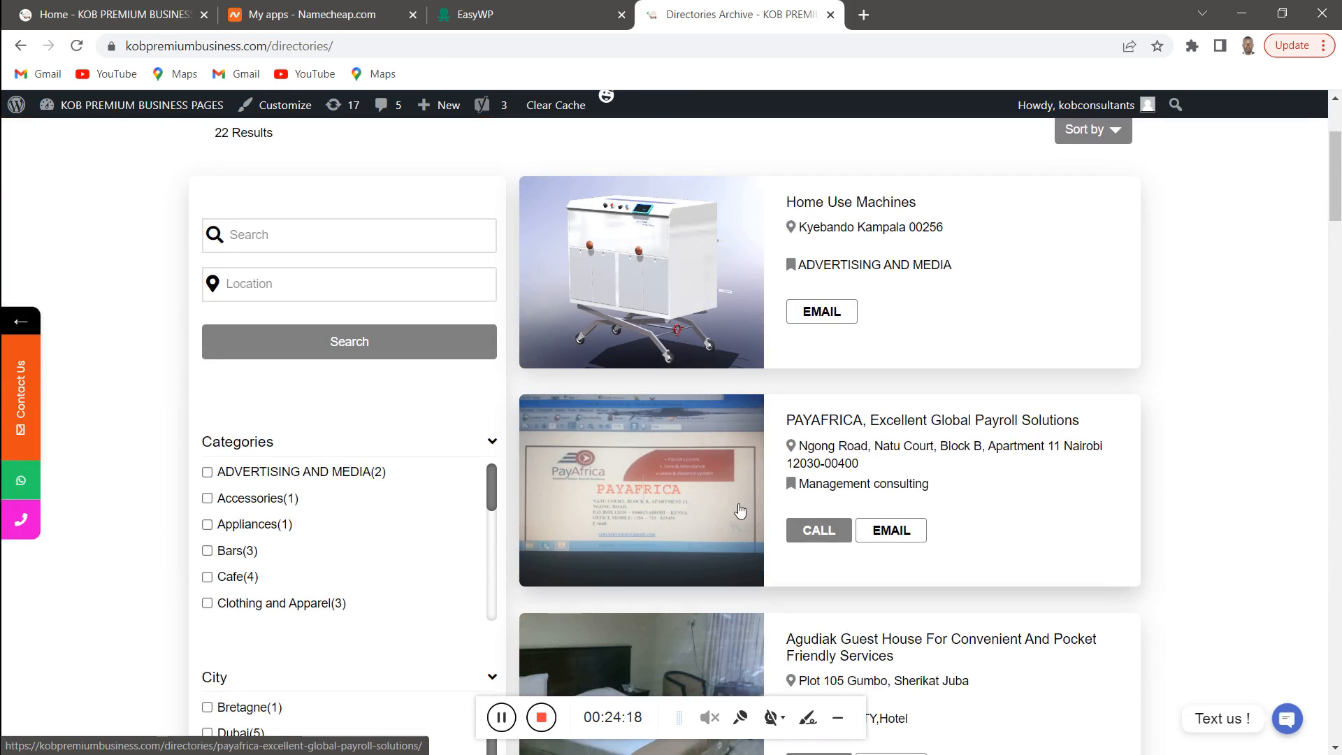
scroll(697, 300, "down", 1)
scroll(692, 297, "up", 2)
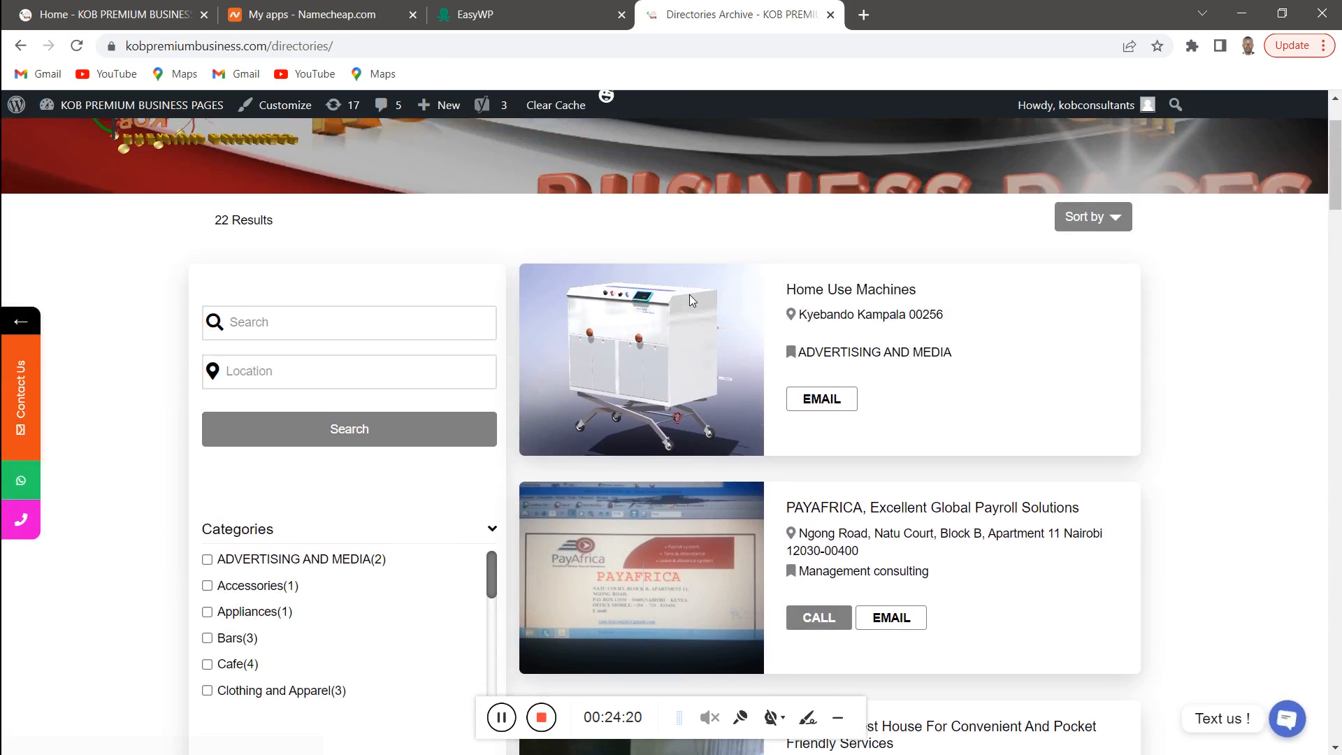
left_click(693, 343)
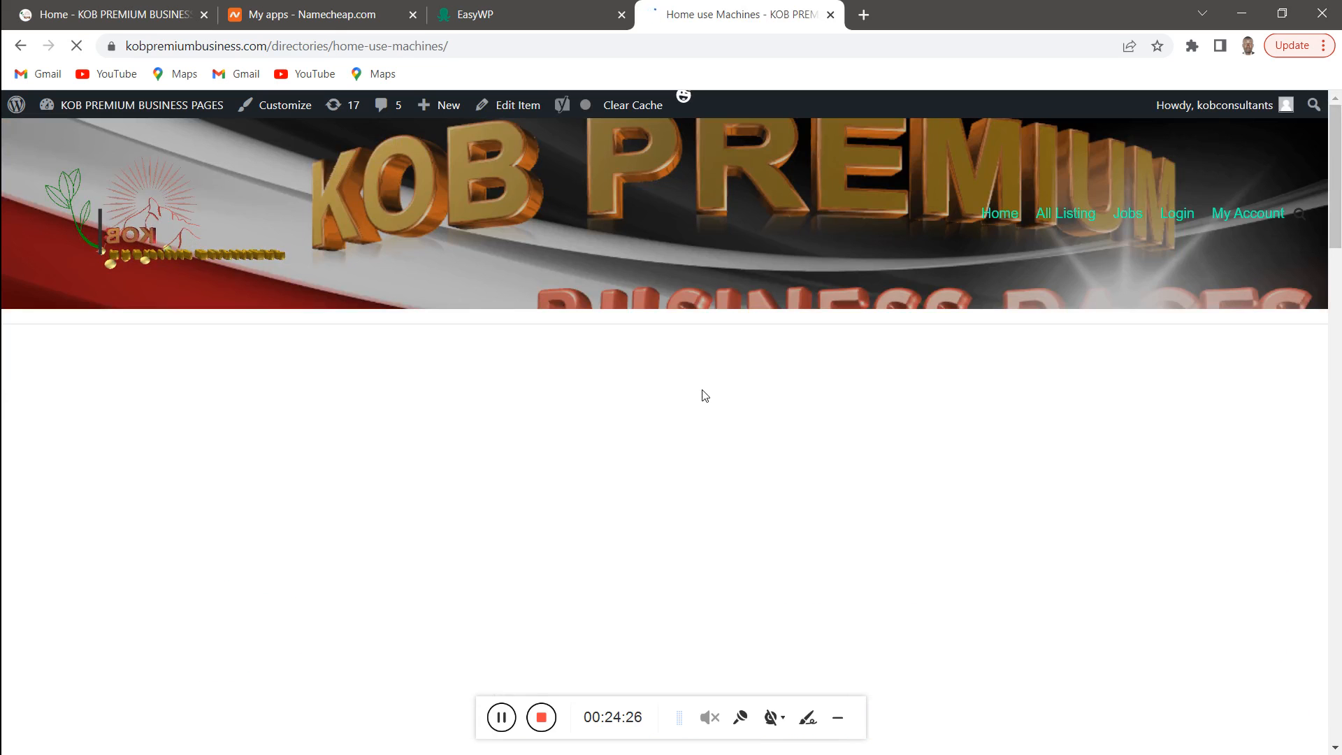
Look over the image slider on the "Home use Machines" listing page
scroll(702, 396, "down", 5)
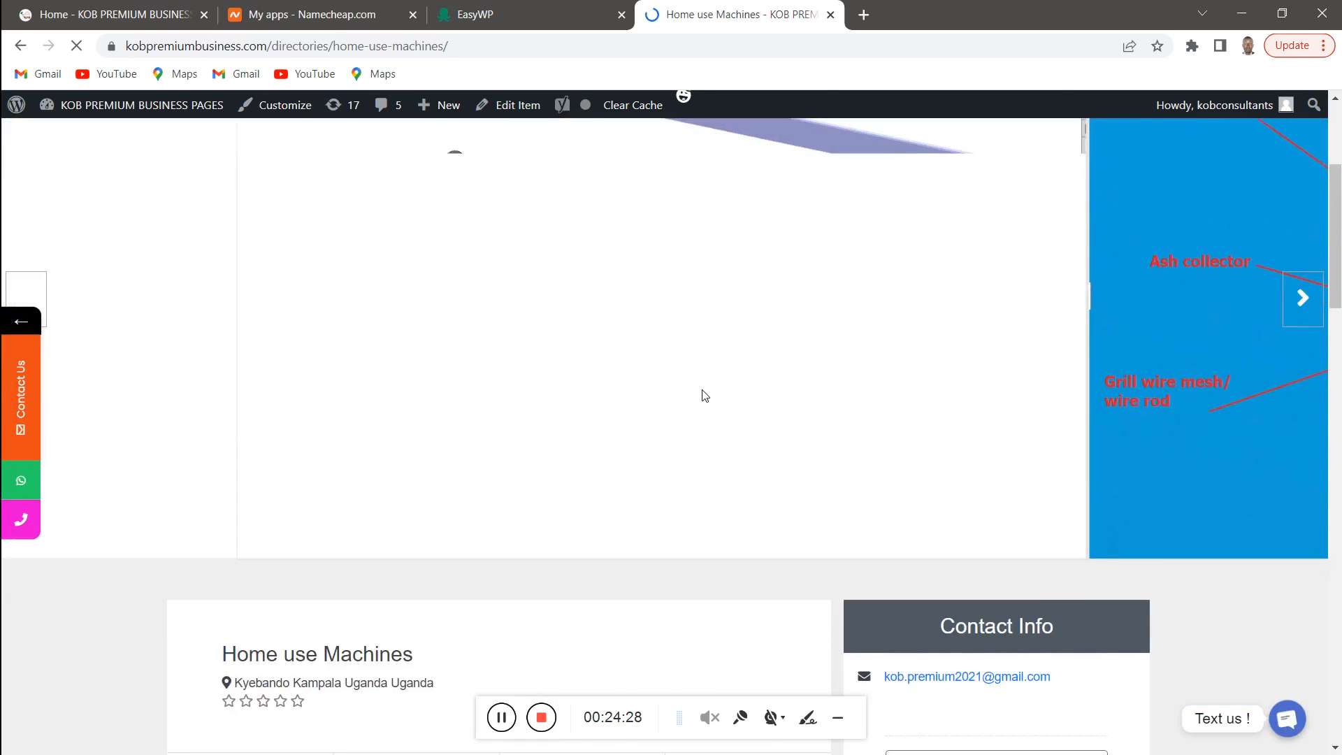
scroll(702, 396, "up", 2)
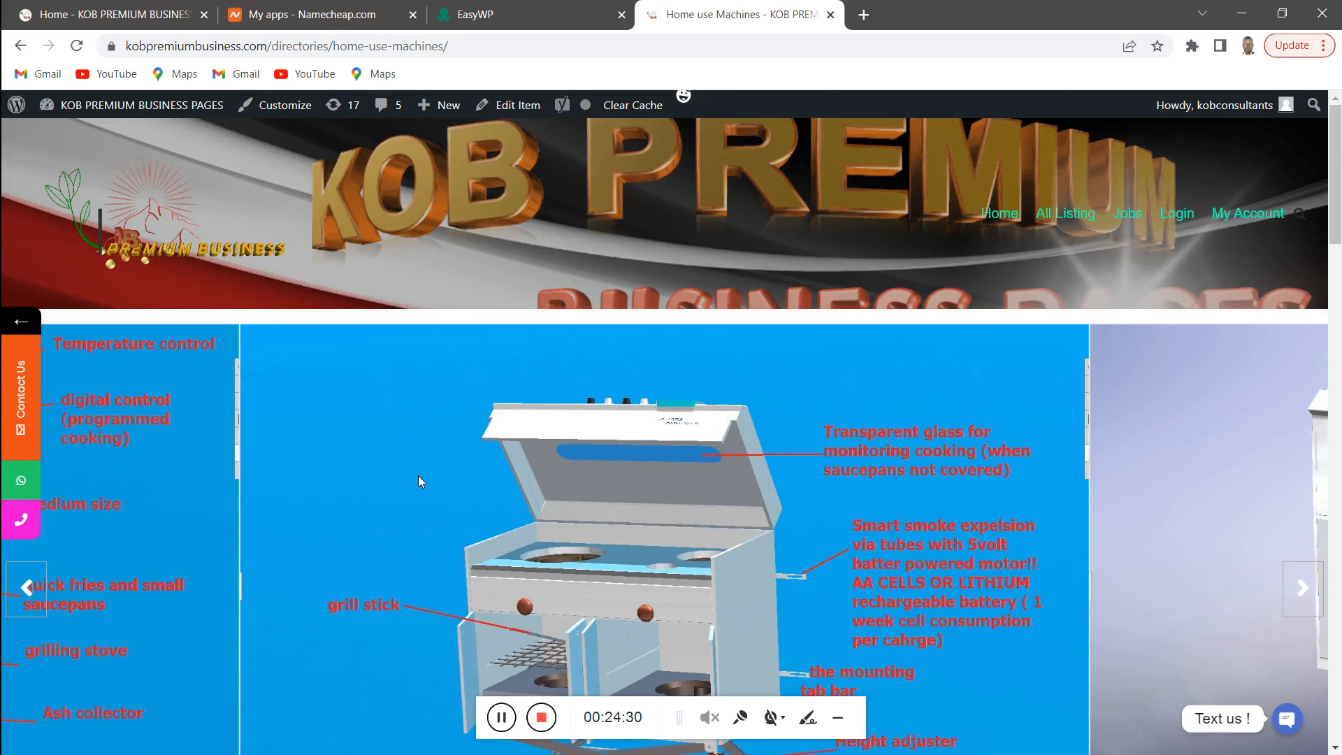
scroll(305, 397, "down", 3)
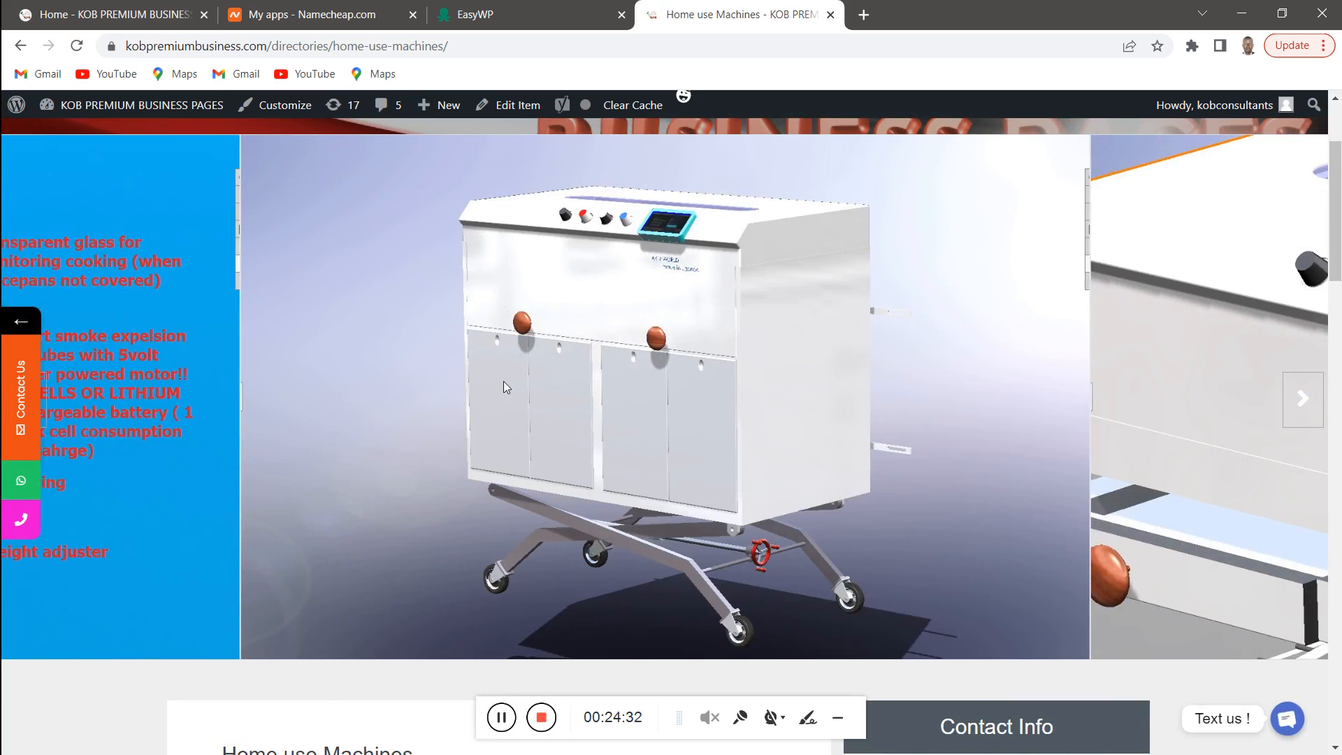
scroll(819, 417, "up", 2)
scroll(819, 417, "down", 5)
scroll(819, 418, "up", 4)
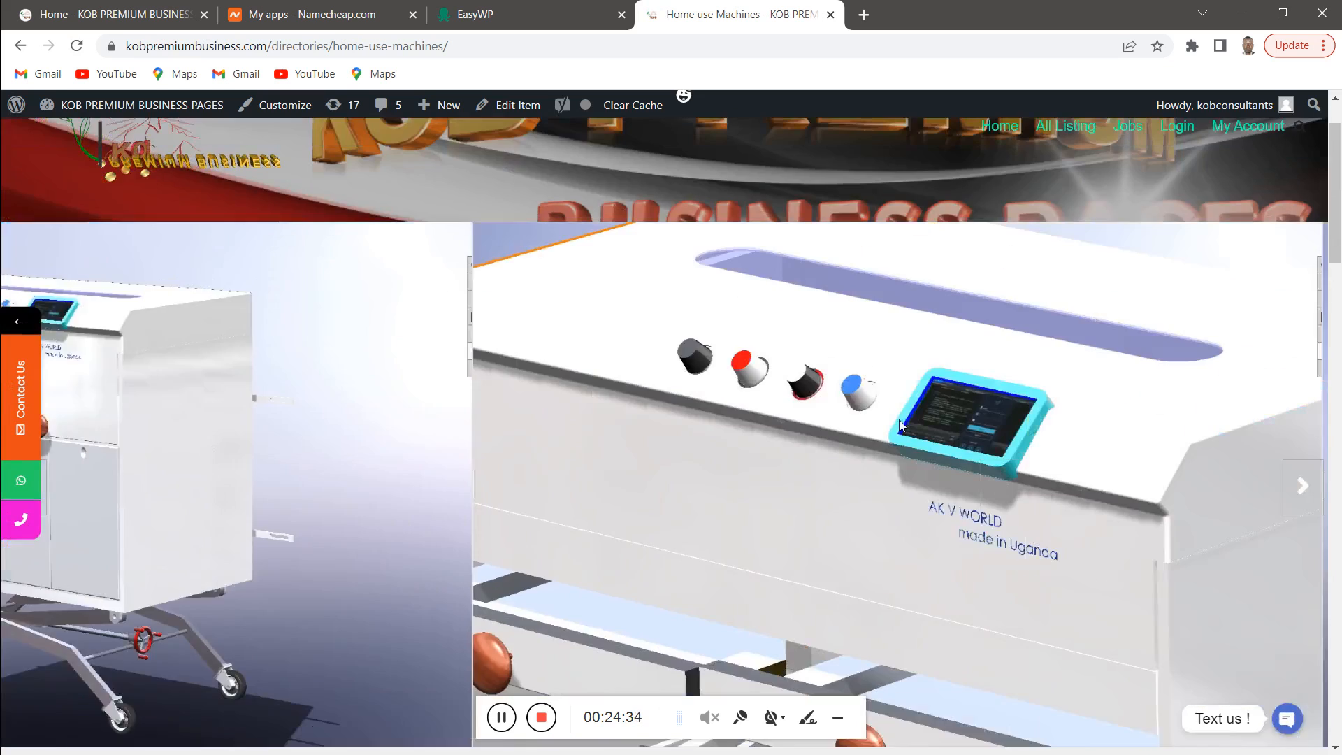
scroll(802, 433, "down", 3)
Review the listing's contact info, About text, image gallery, category, location map, review form and similar listings
scroll(803, 433, "down", 10)
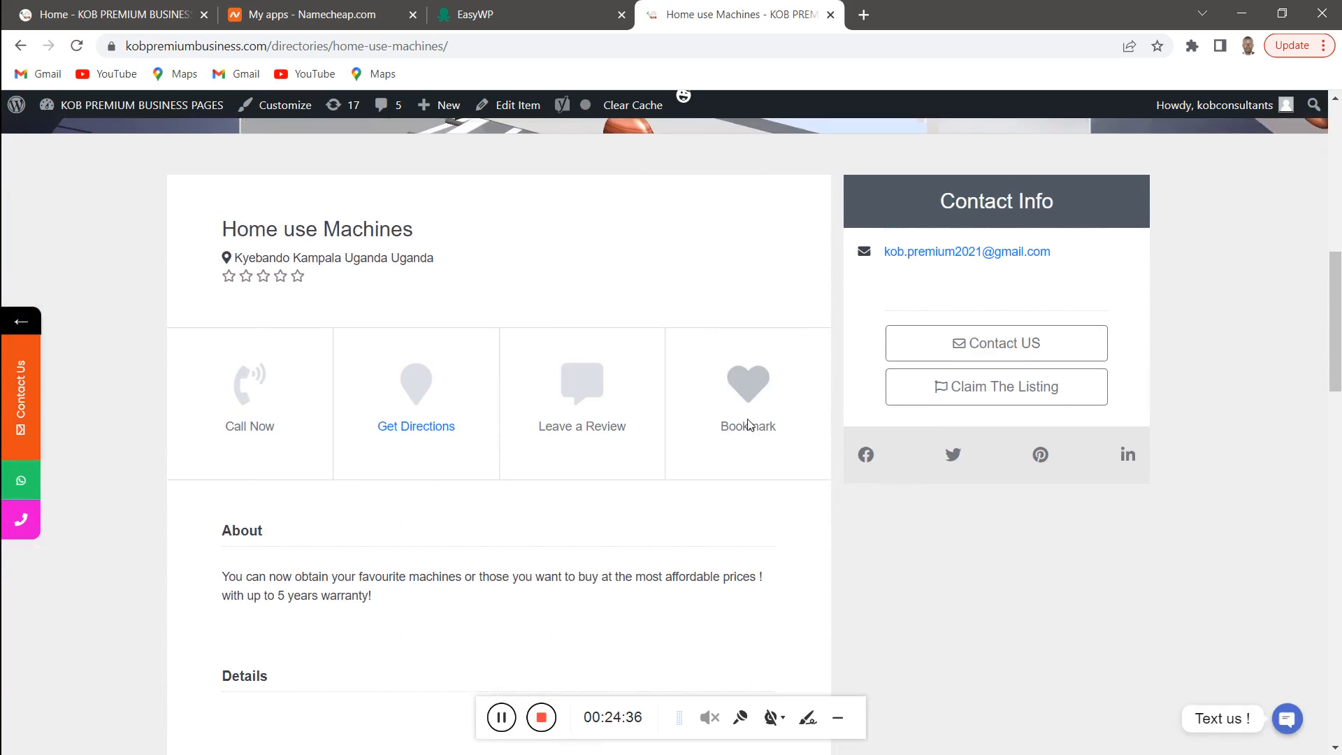
scroll(750, 439, "down", 3)
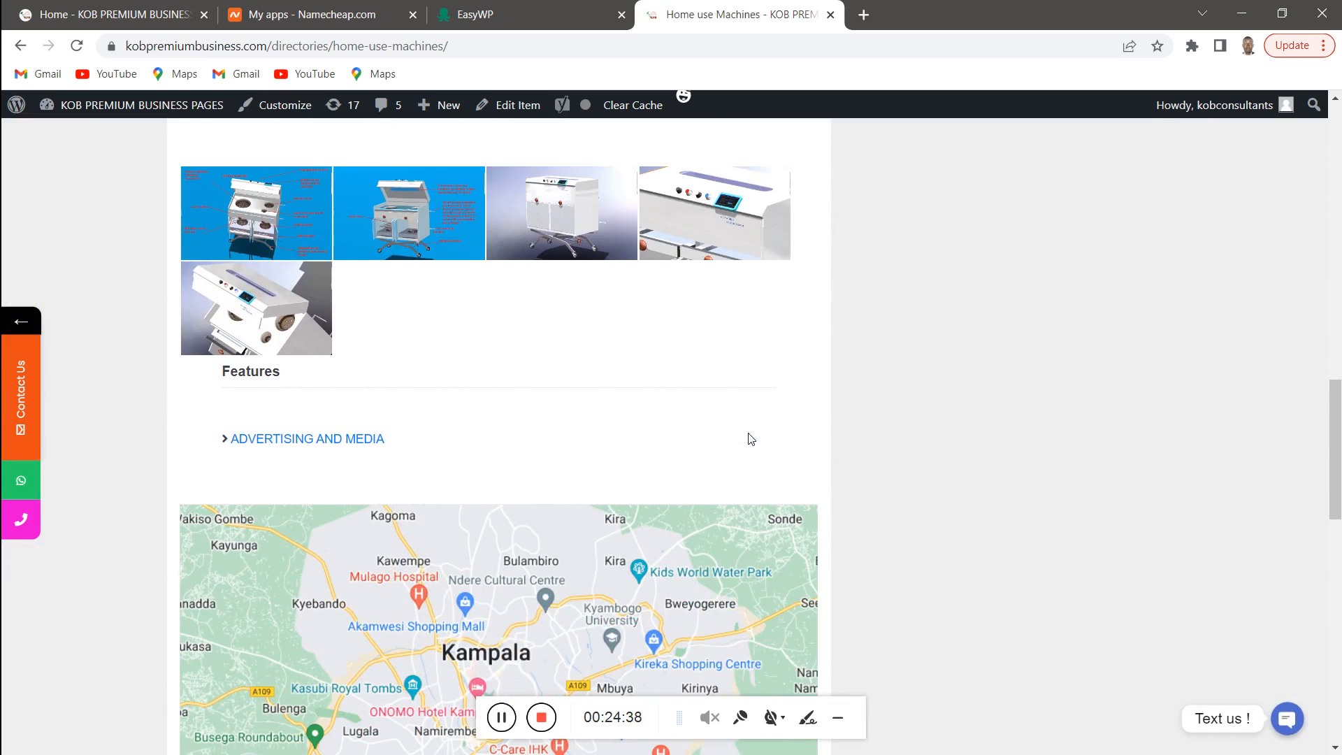
scroll(750, 439, "down", 1)
scroll(750, 438, "down", 2)
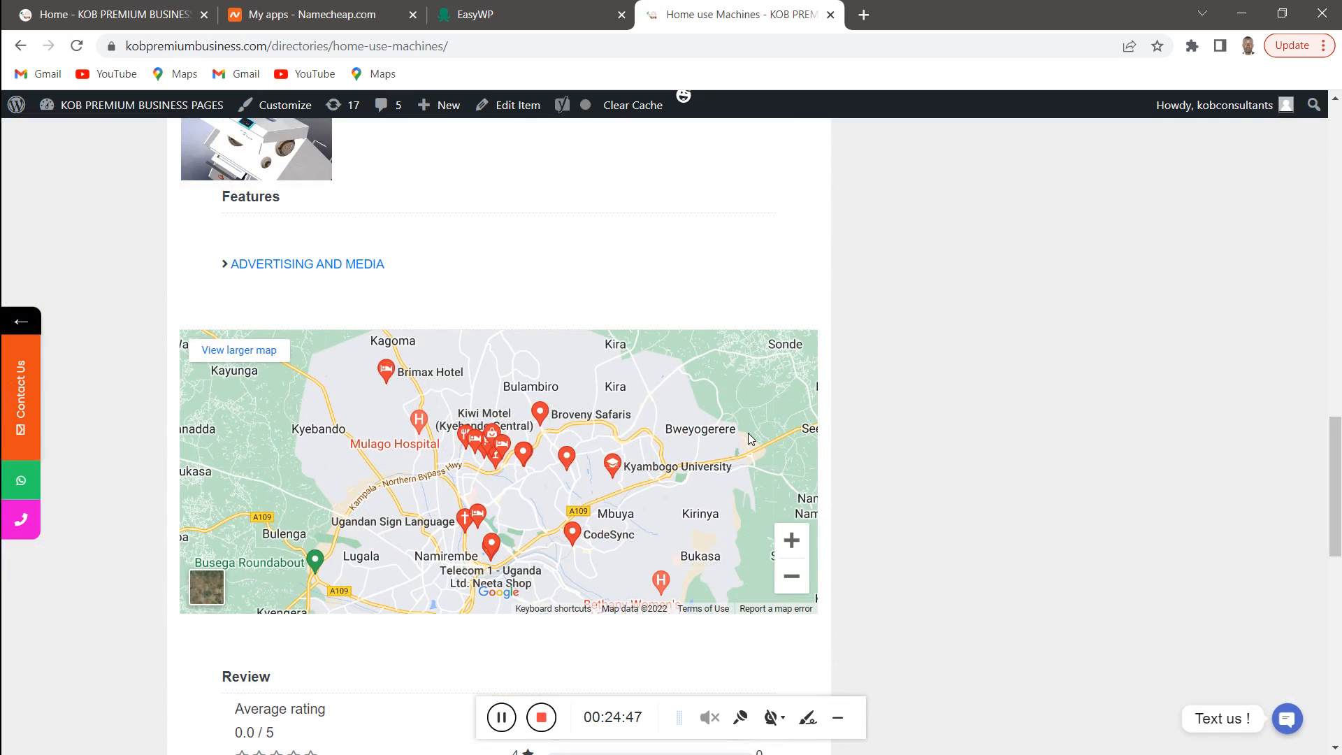
scroll(750, 438, "up", 3)
scroll(718, 468, "down", 15)
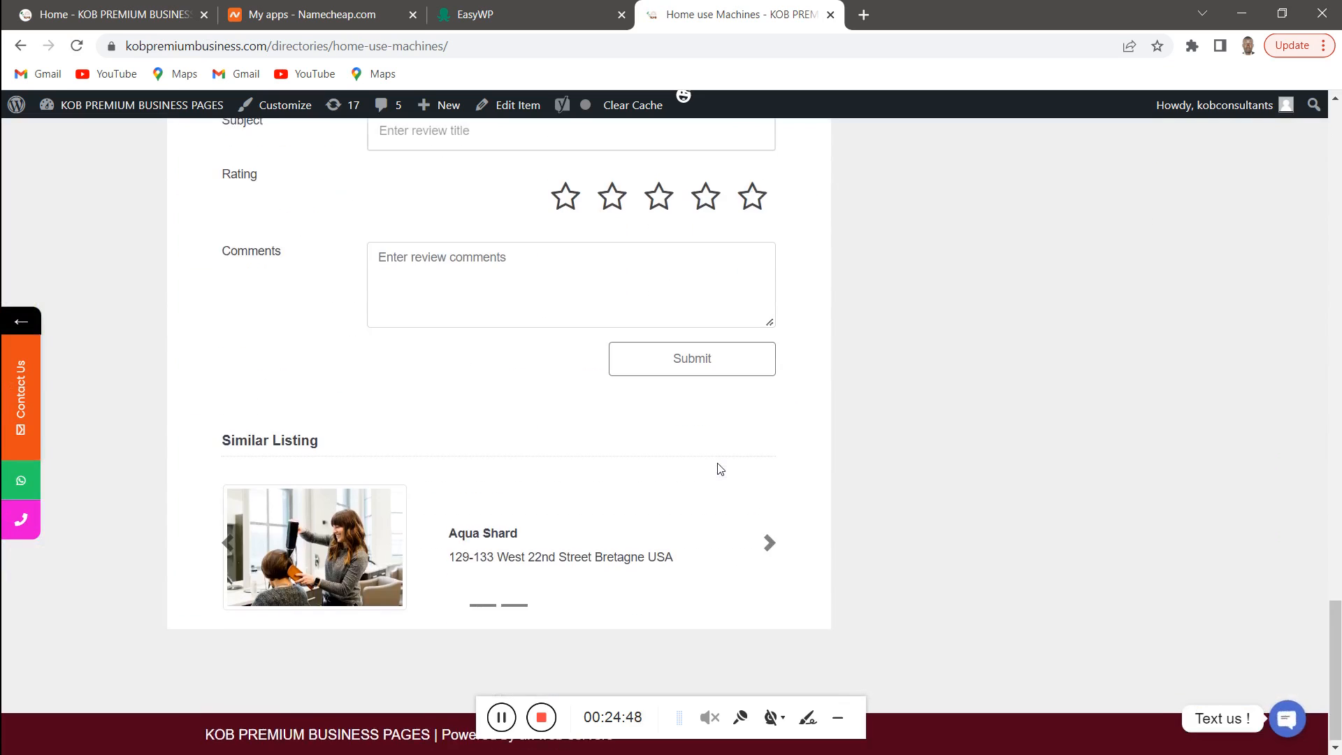
scroll(517, 447, "up", 12)
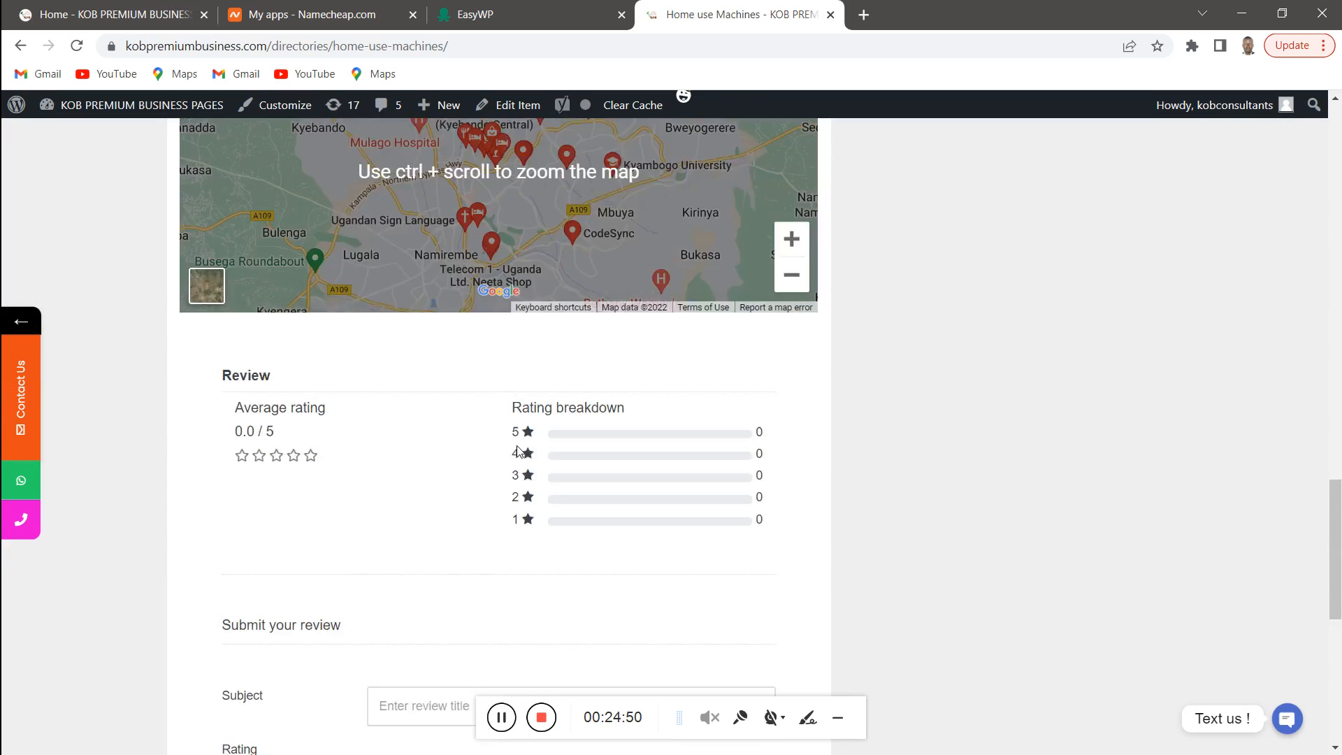
scroll(517, 451, "up", 4)
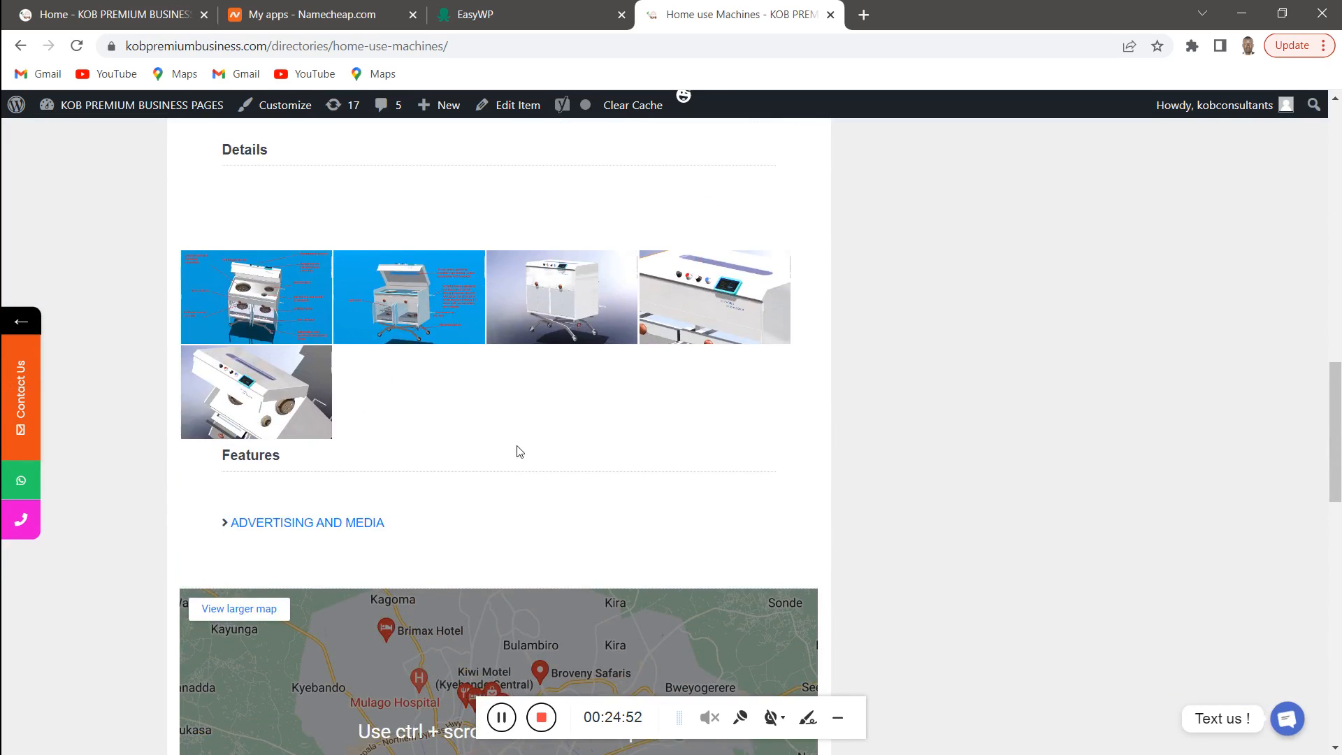
scroll(593, 390, "up", 6)
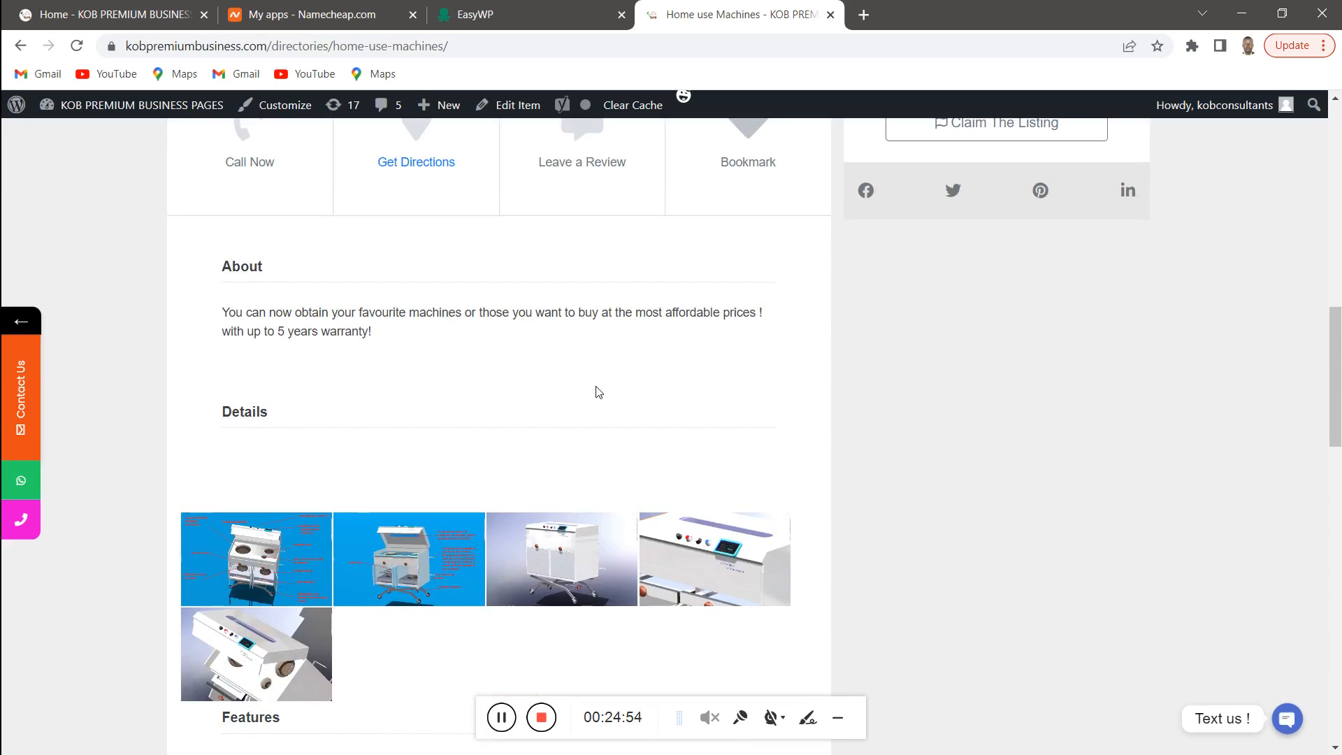
scroll(535, 442, "up", 8)
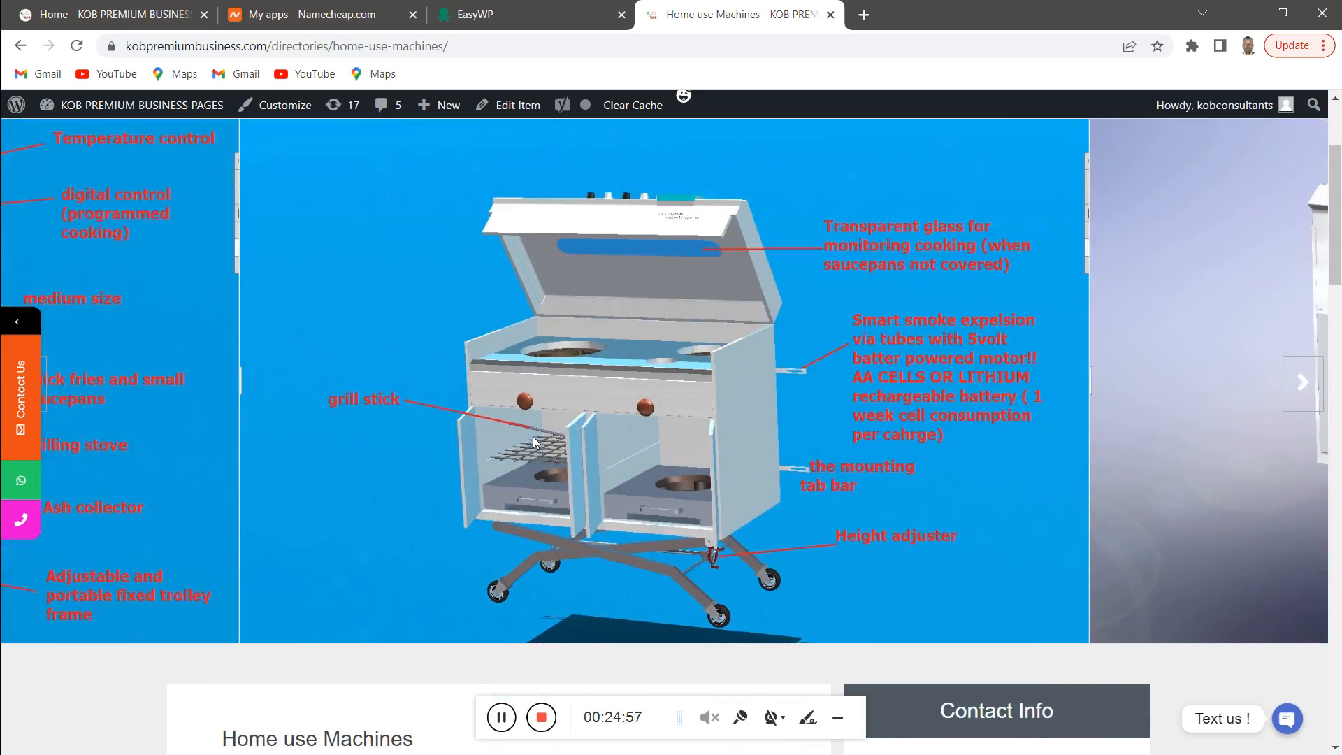
scroll(535, 441, "up", 3)
Go to the site's WordPress dashboard and open the list of all Directories items
mouse_move(146, 105)
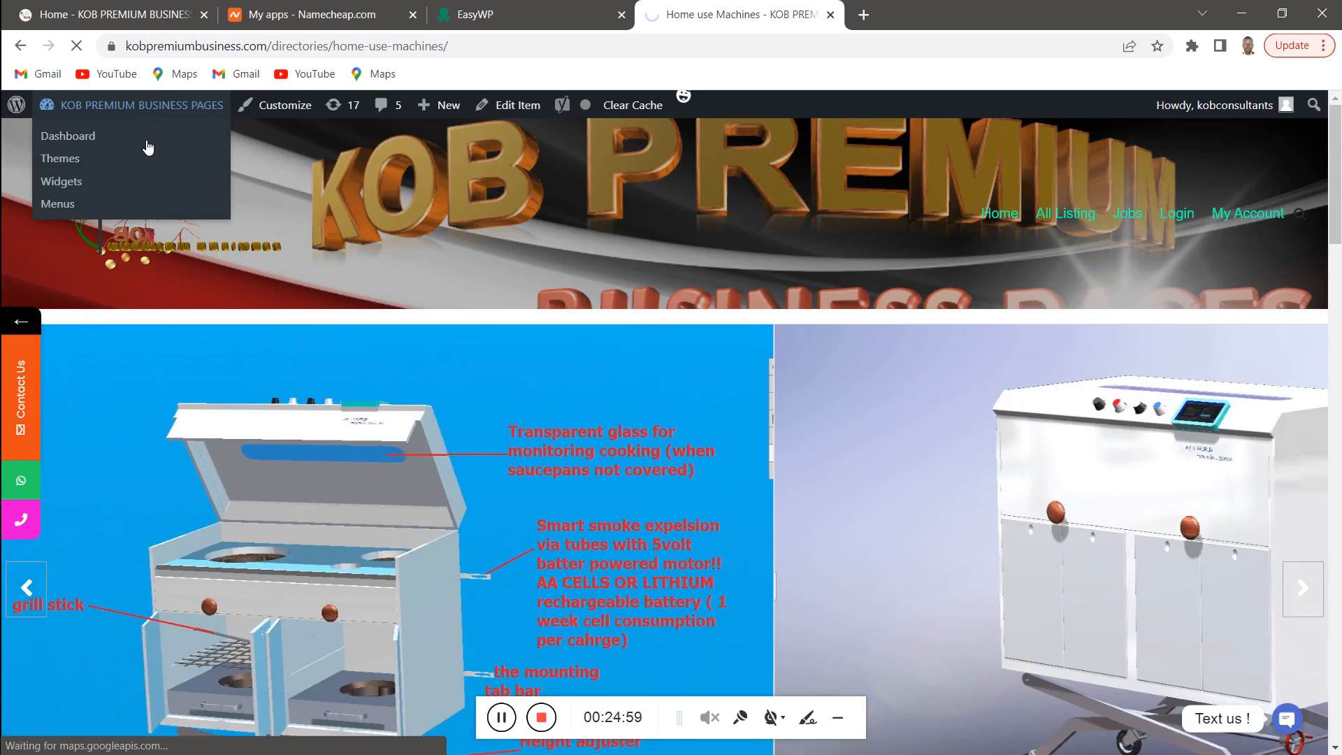
left_click(109, 106)
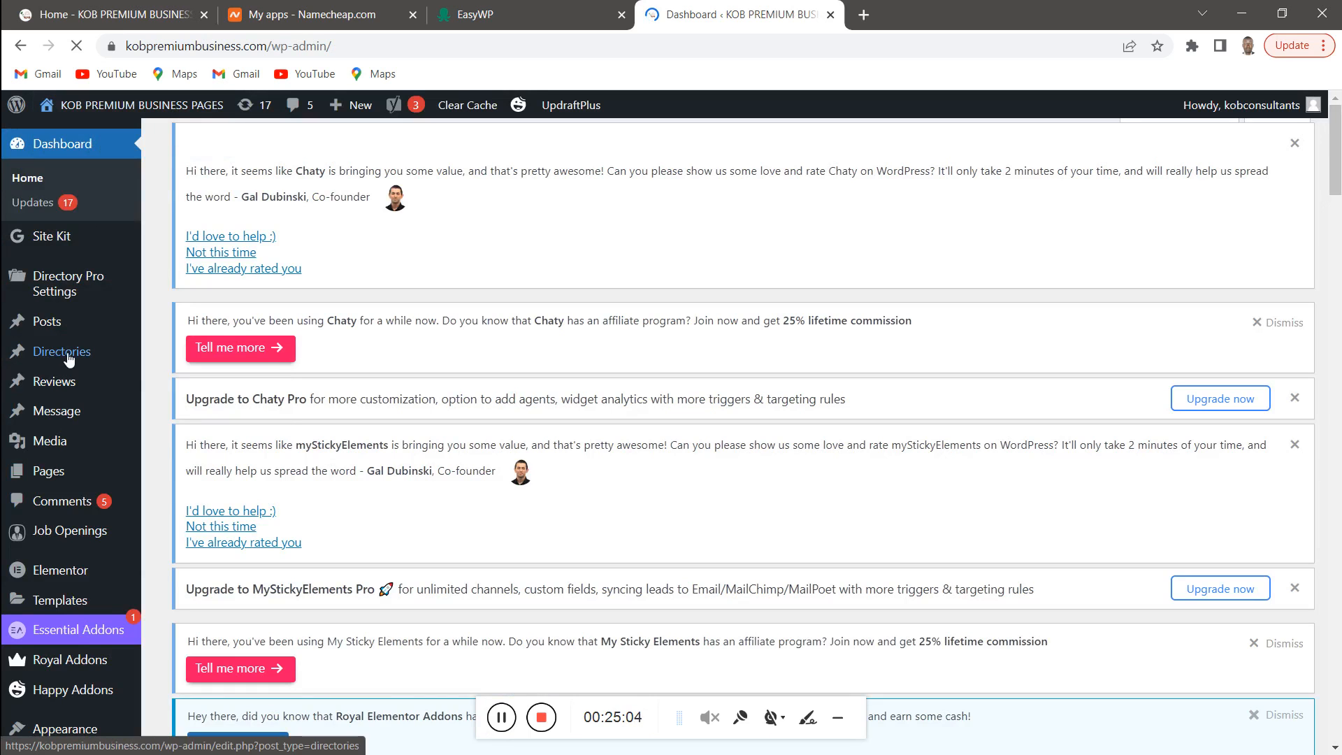
mouse_move(76, 354)
left_click(181, 356)
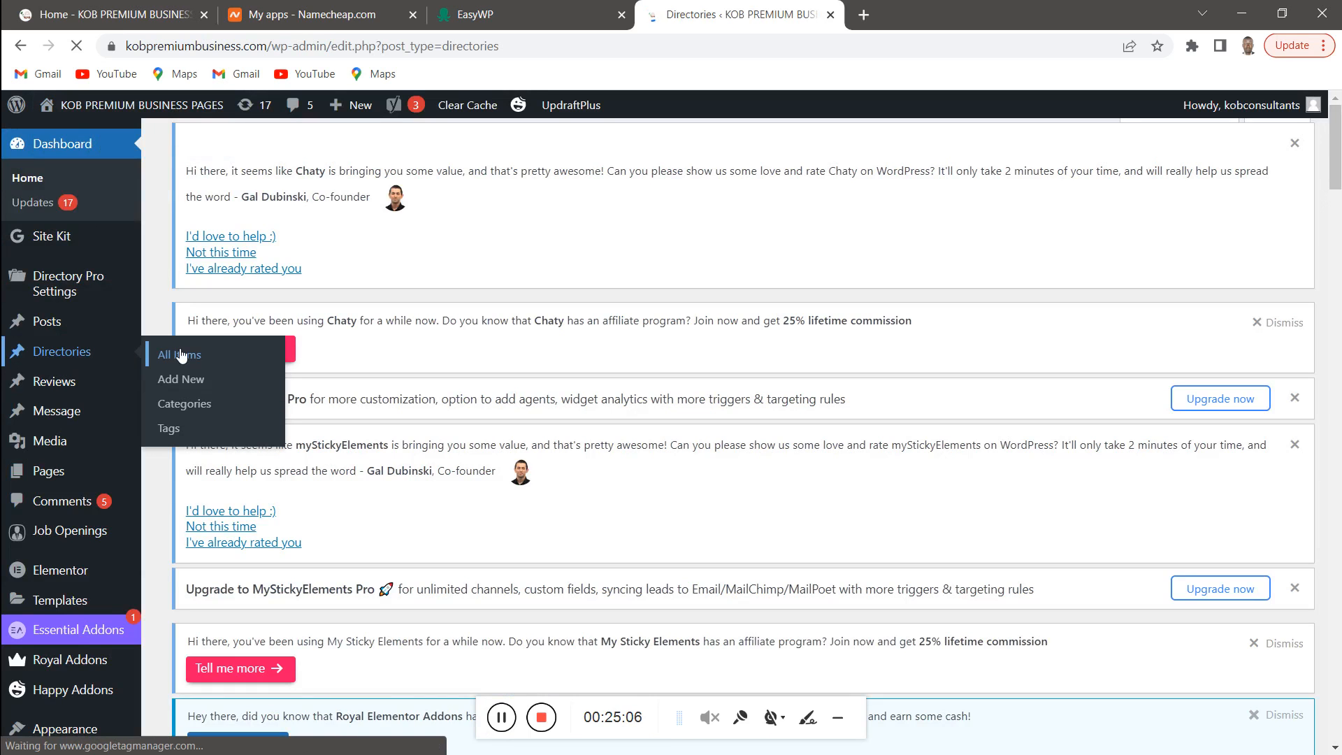
scroll(470, 355, "down", 9)
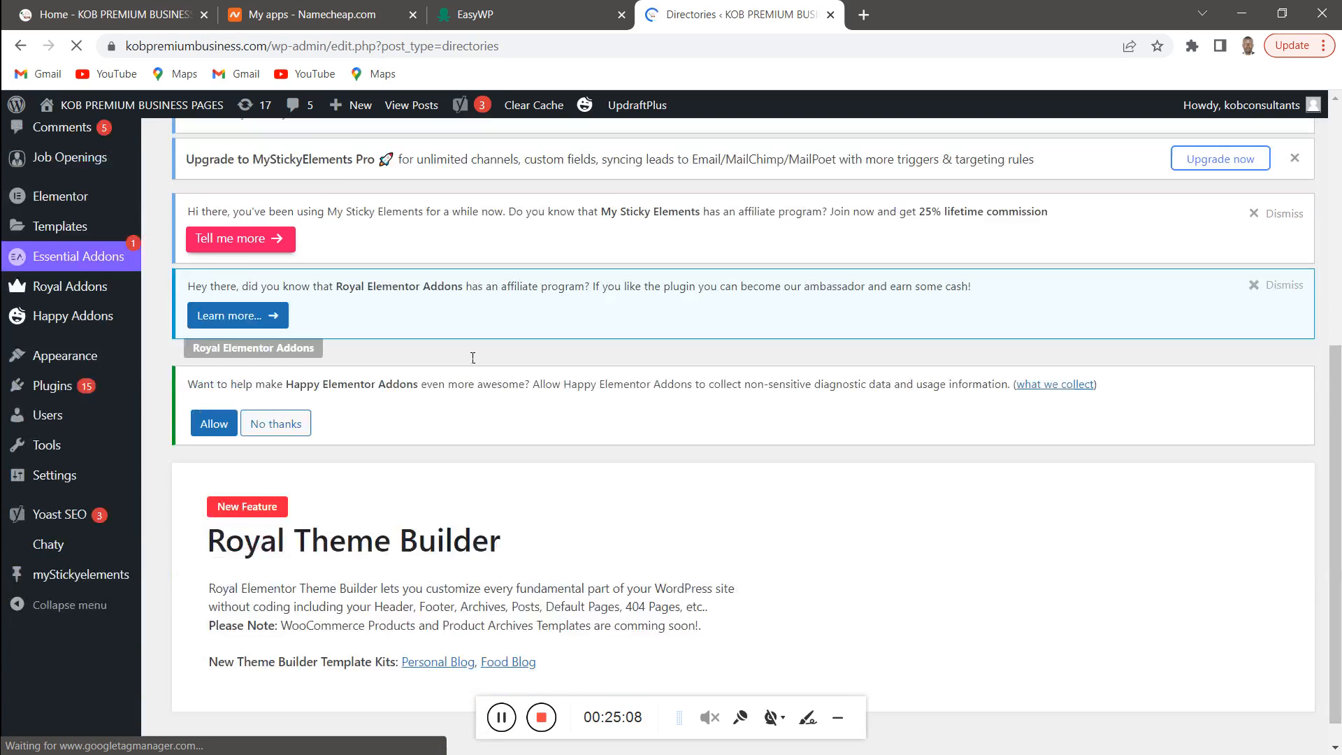
scroll(468, 357, "down", 9)
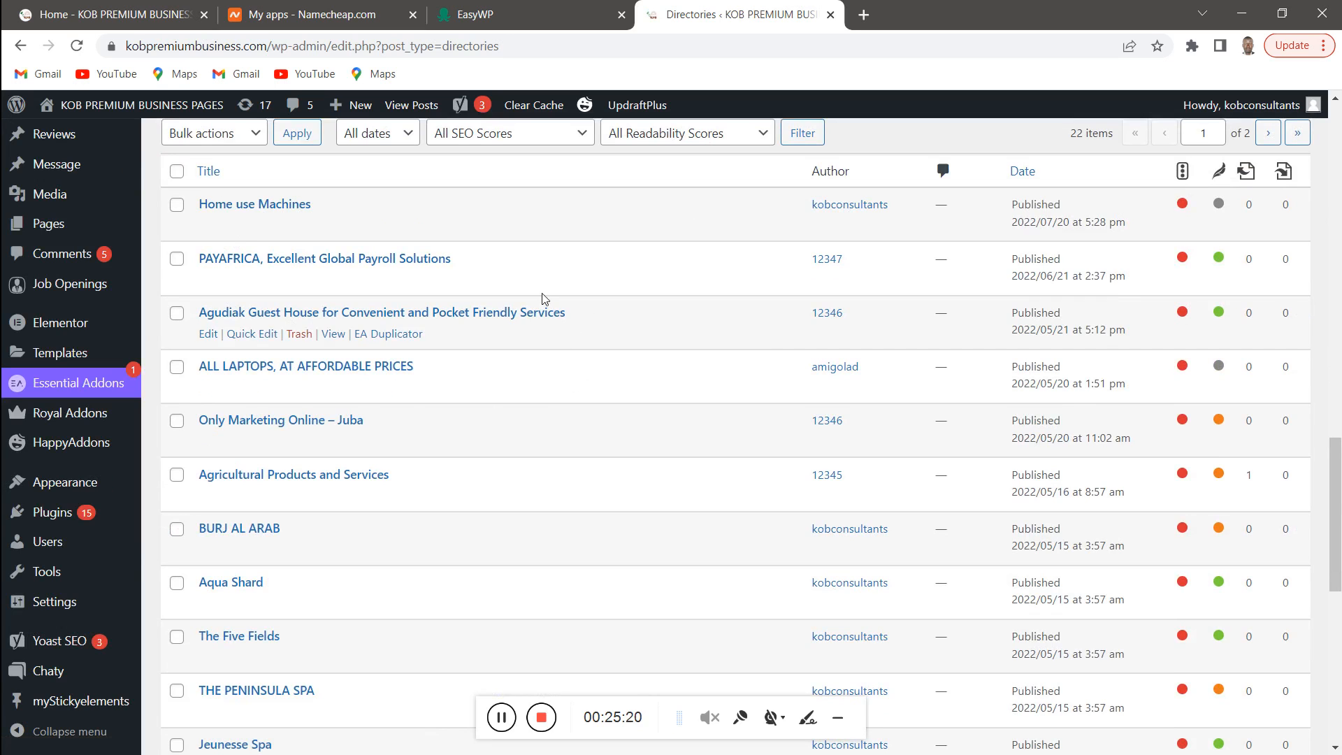
Examine the titles, authors and publication dates of the directory items in the admin list
scroll(625, 337, "down", 3)
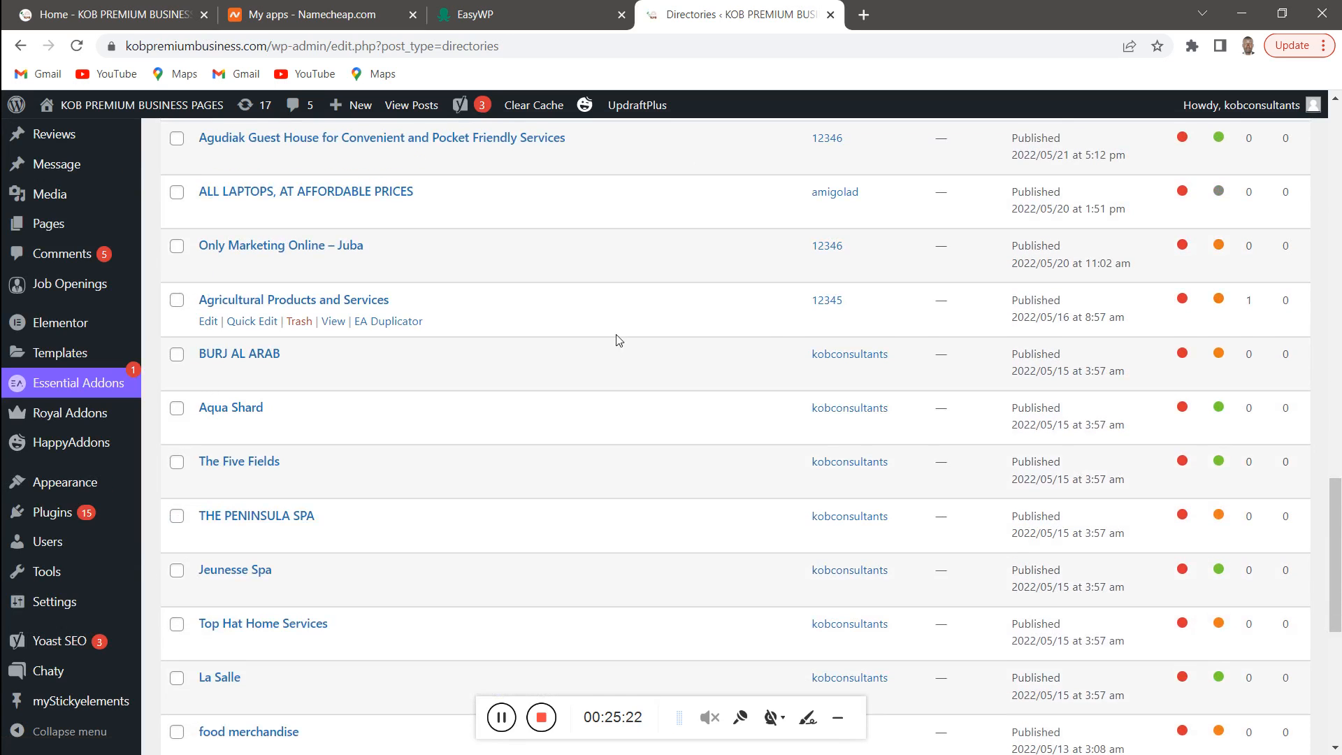
scroll(699, 293, "up", 1)
scroll(704, 273, "up", 2)
scroll(695, 275, "down", 1)
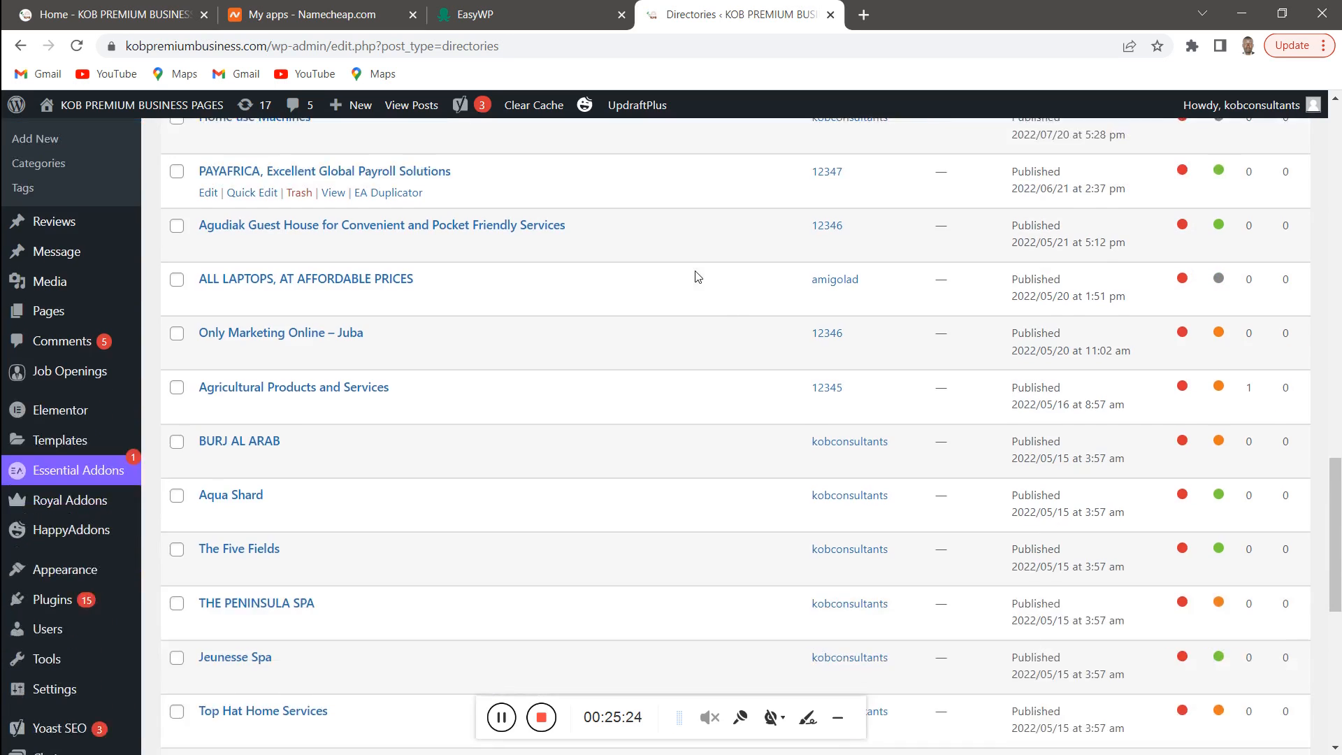
scroll(646, 329, "down", 1)
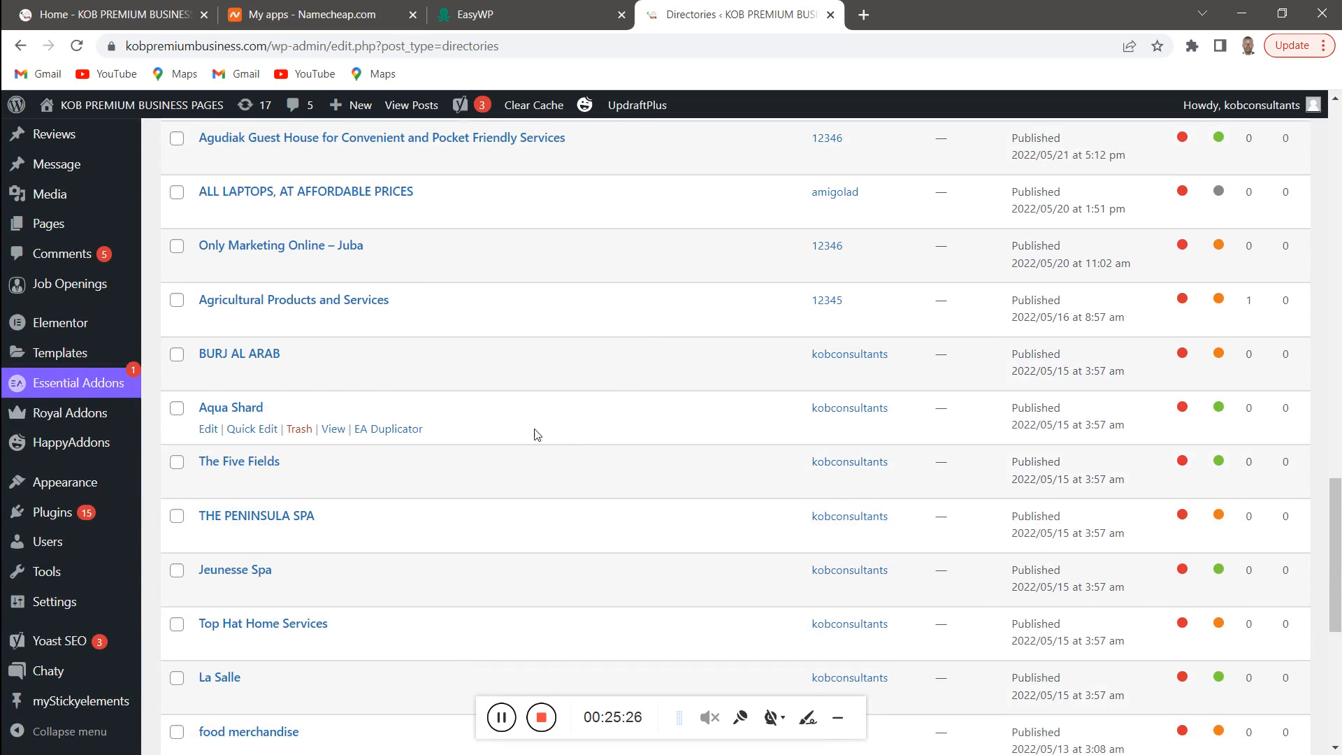
scroll(505, 449, "down", 3)
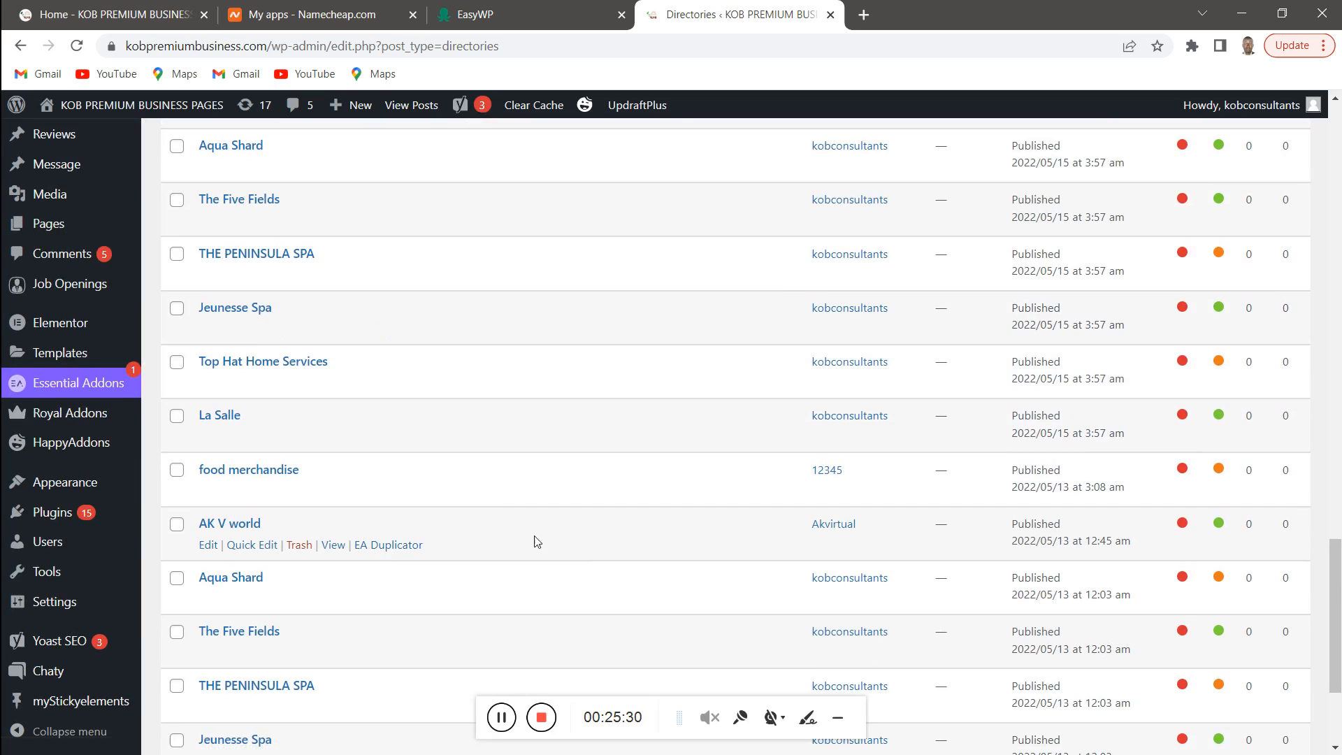
scroll(638, 535, "down", 1)
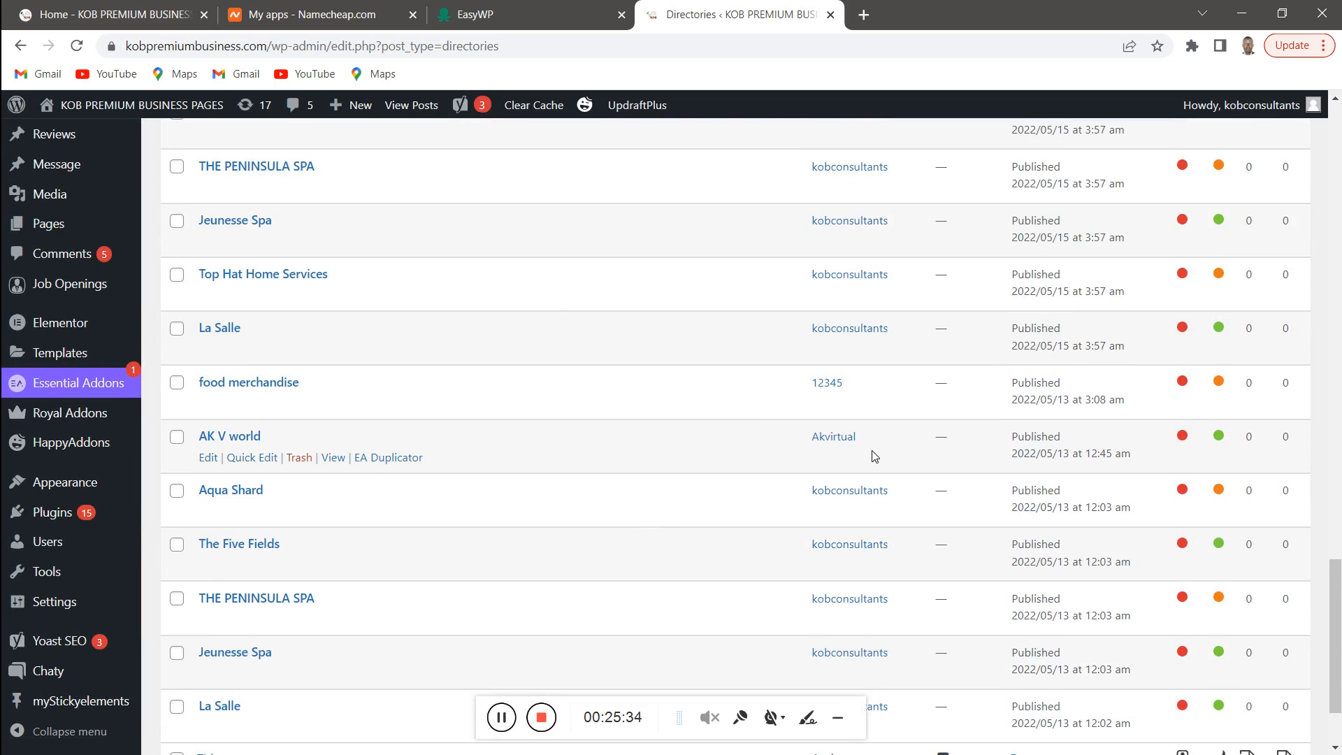
scroll(871, 456, "down", 2)
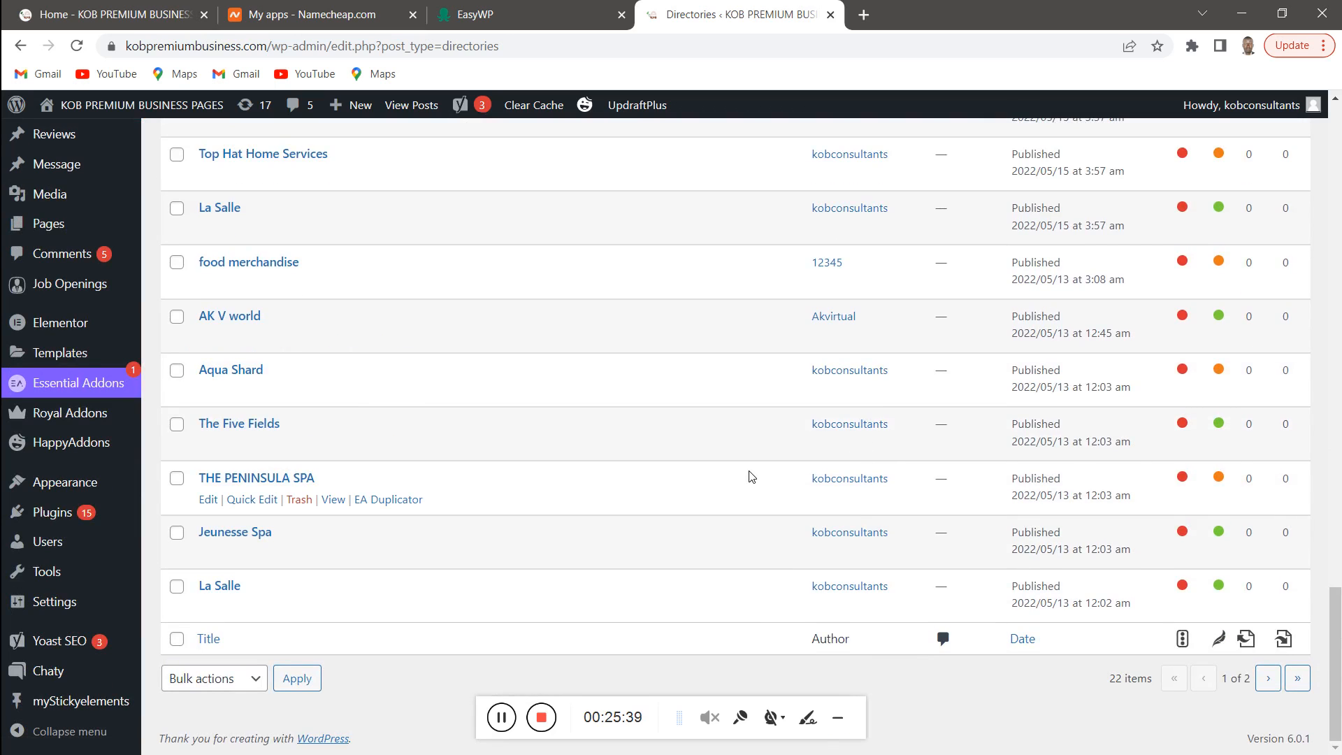
scroll(626, 439, "up", 5)
scroll(626, 441, "up", 1)
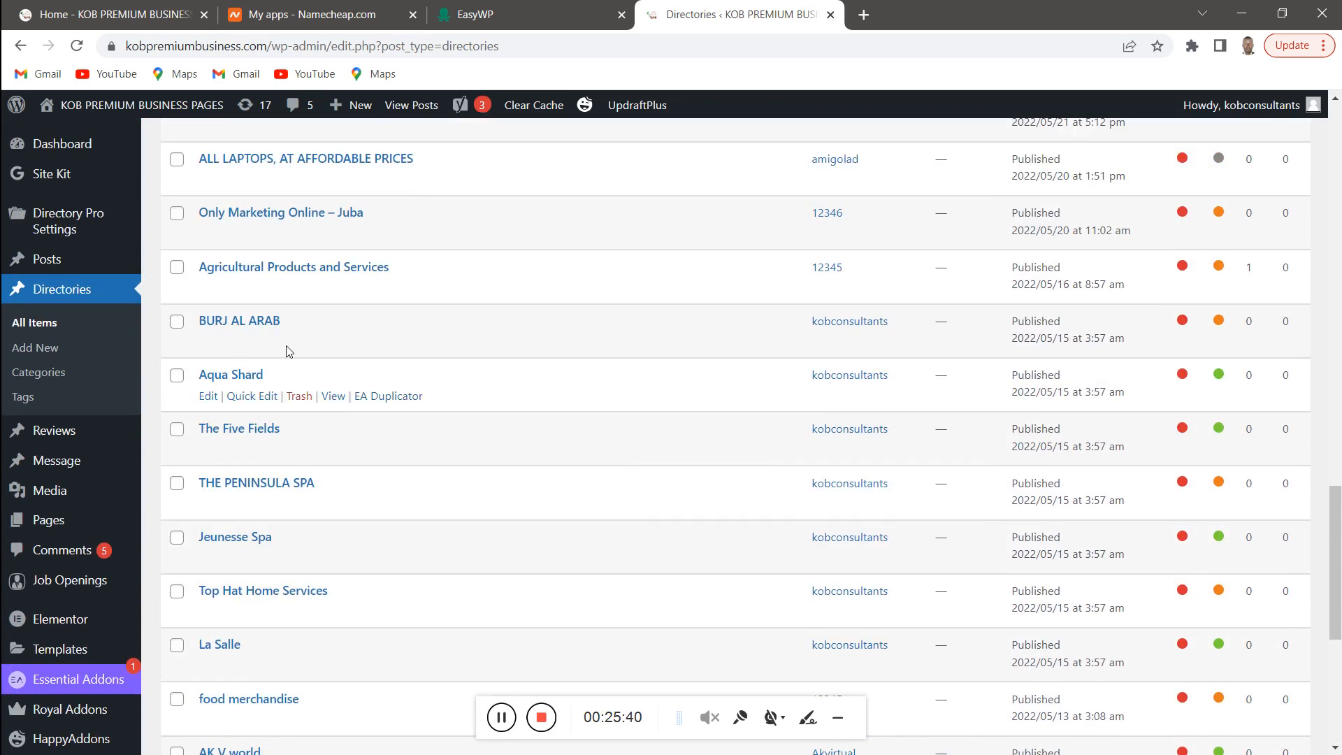
scroll(664, 302, "up", 5)
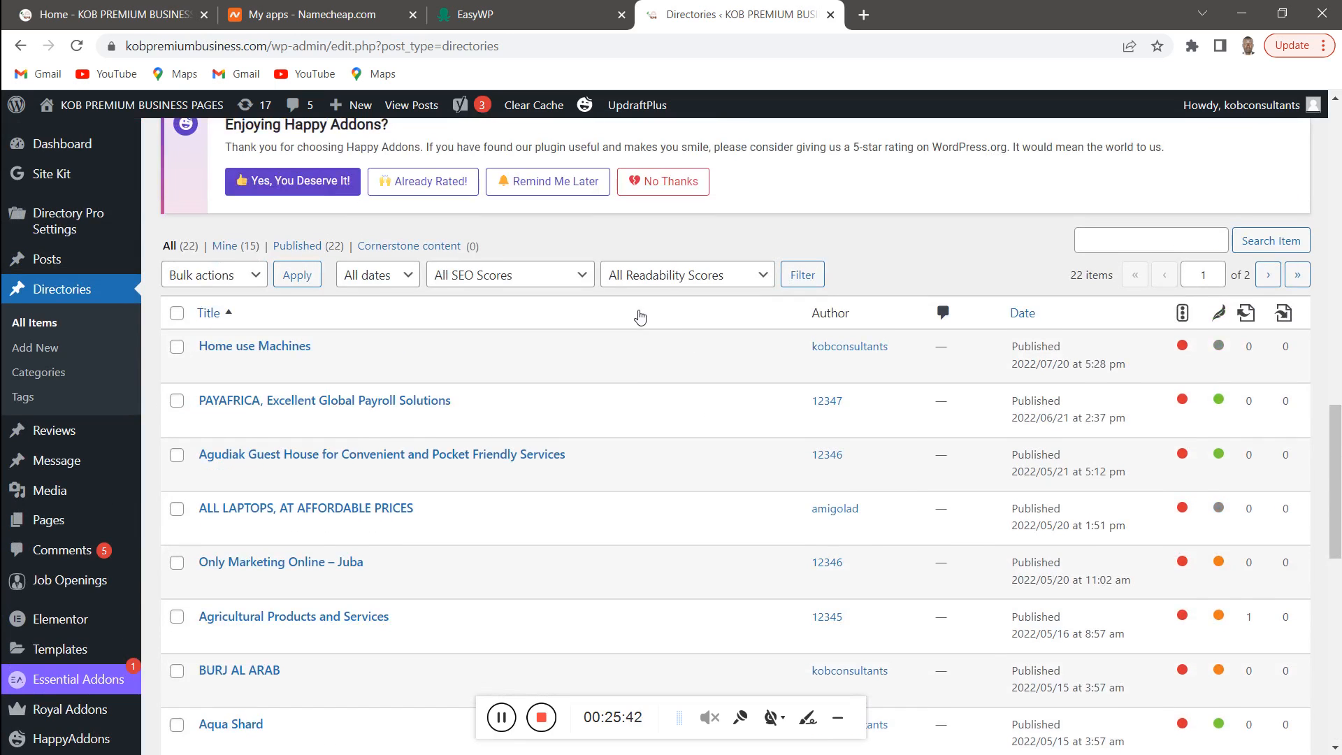
mouse_move(288, 355)
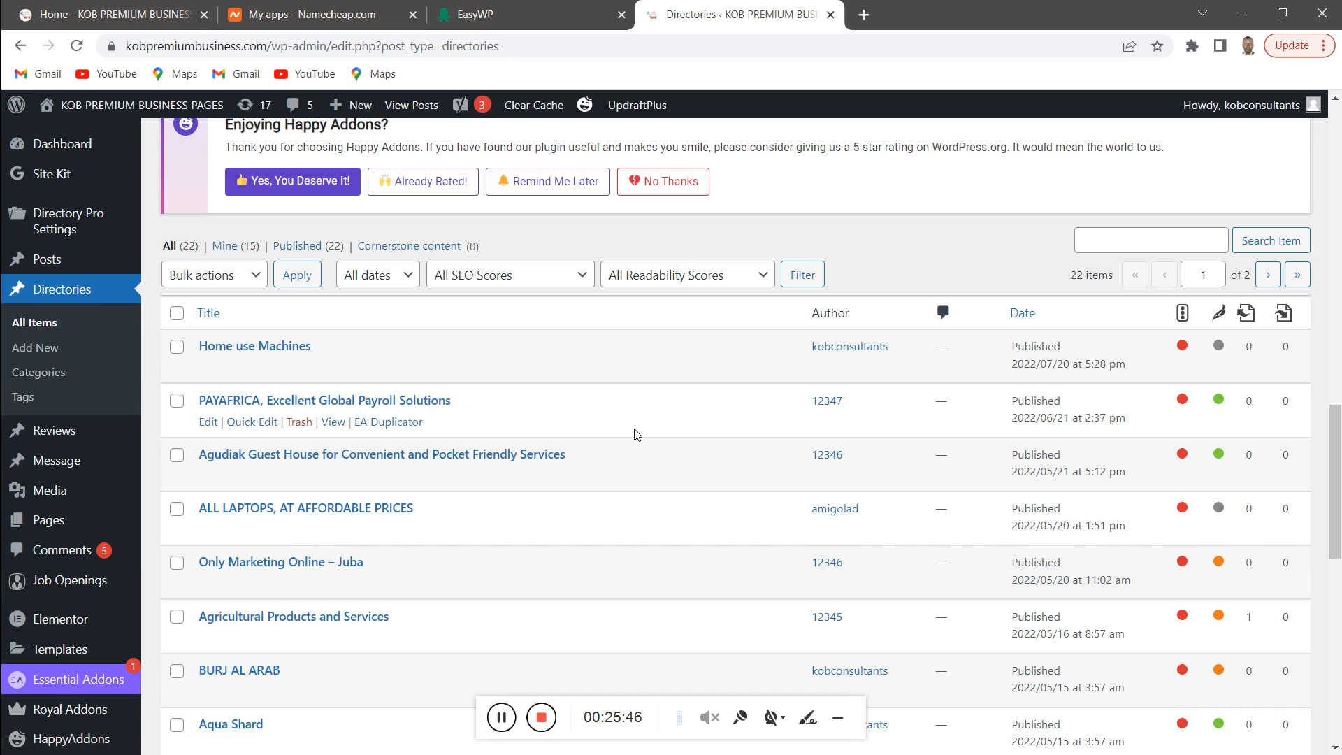
scroll(613, 433, "down", 5)
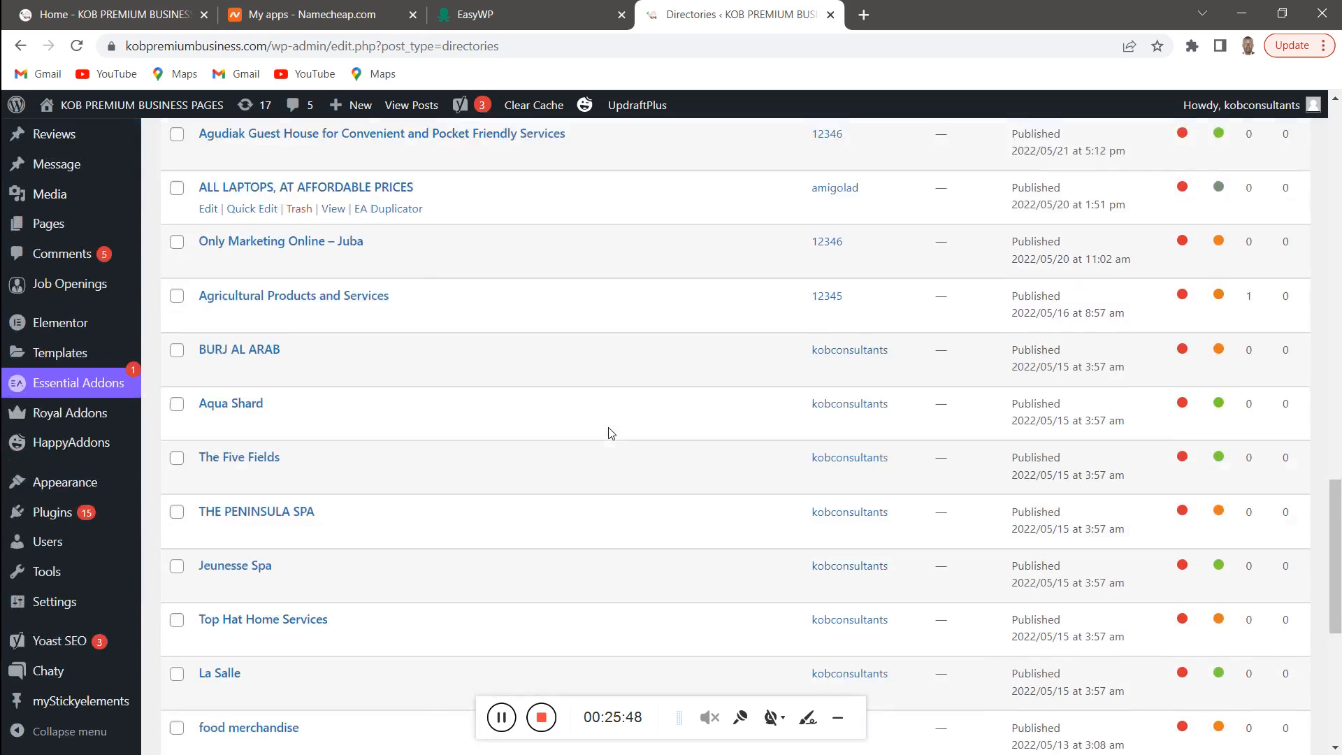
scroll(84, 524, "down", 1)
Open the list of all site users and bring the table of usernames and roles into view
mouse_move(67, 549)
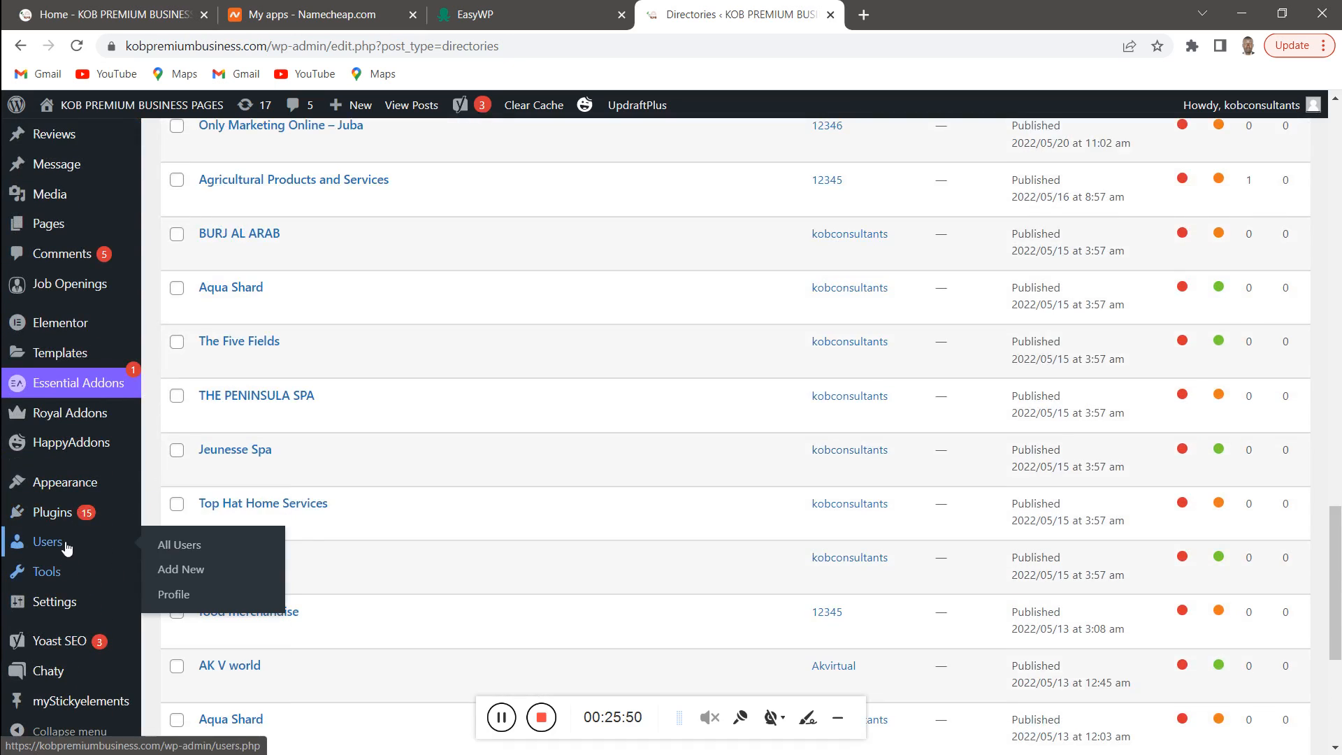
left_click(195, 551)
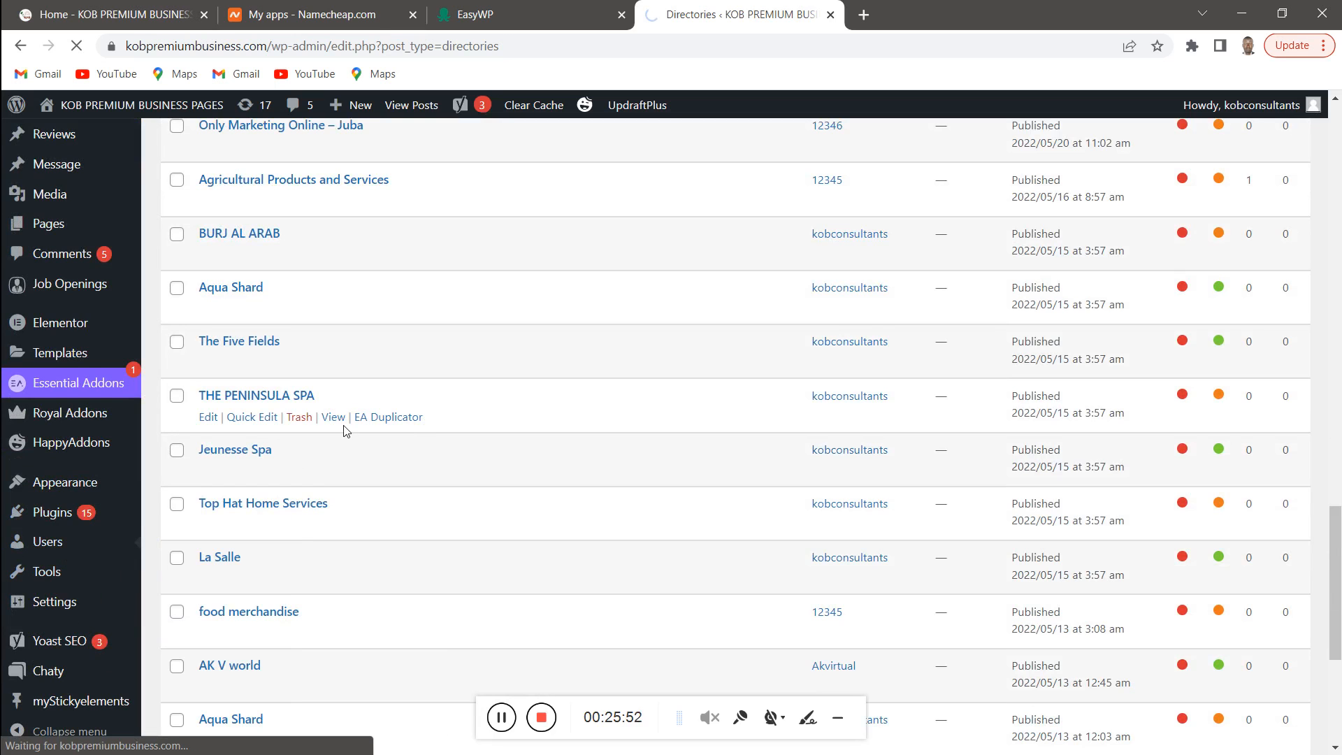
scroll(347, 431, "down", 3)
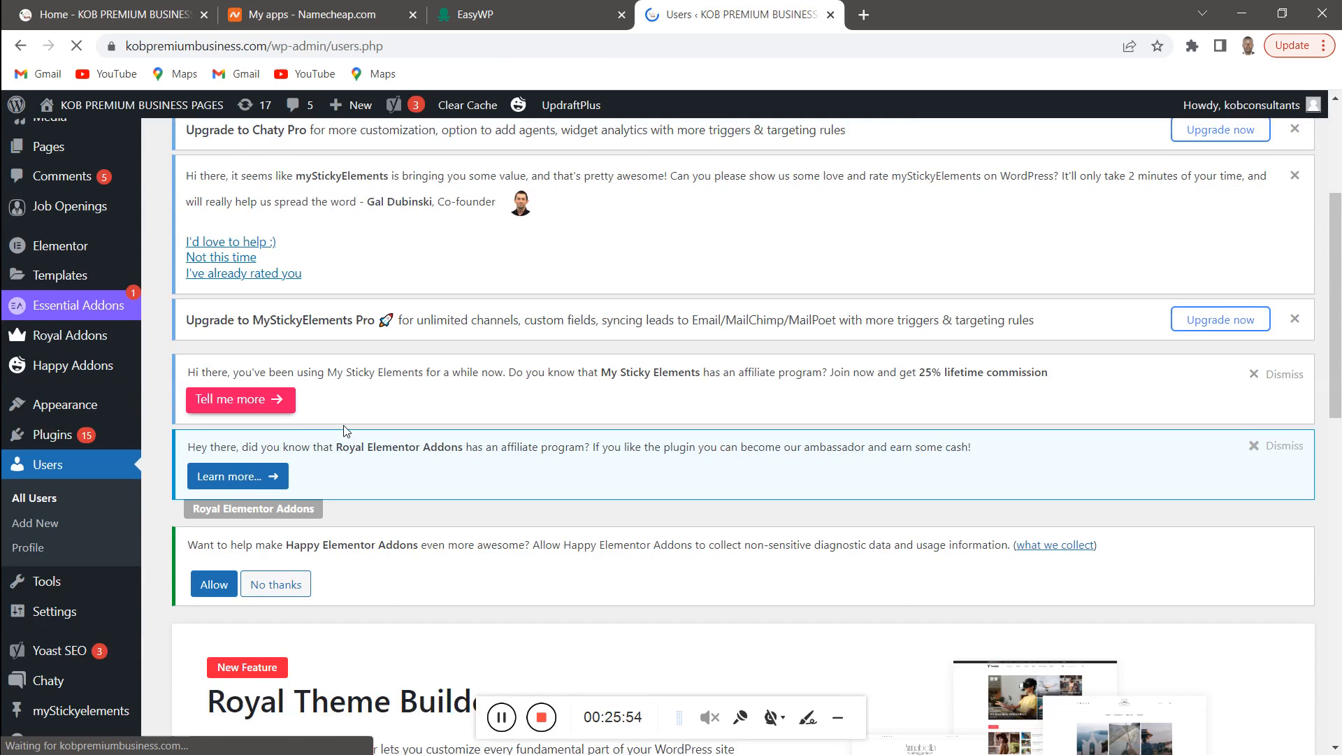
scroll(347, 431, "down", 10)
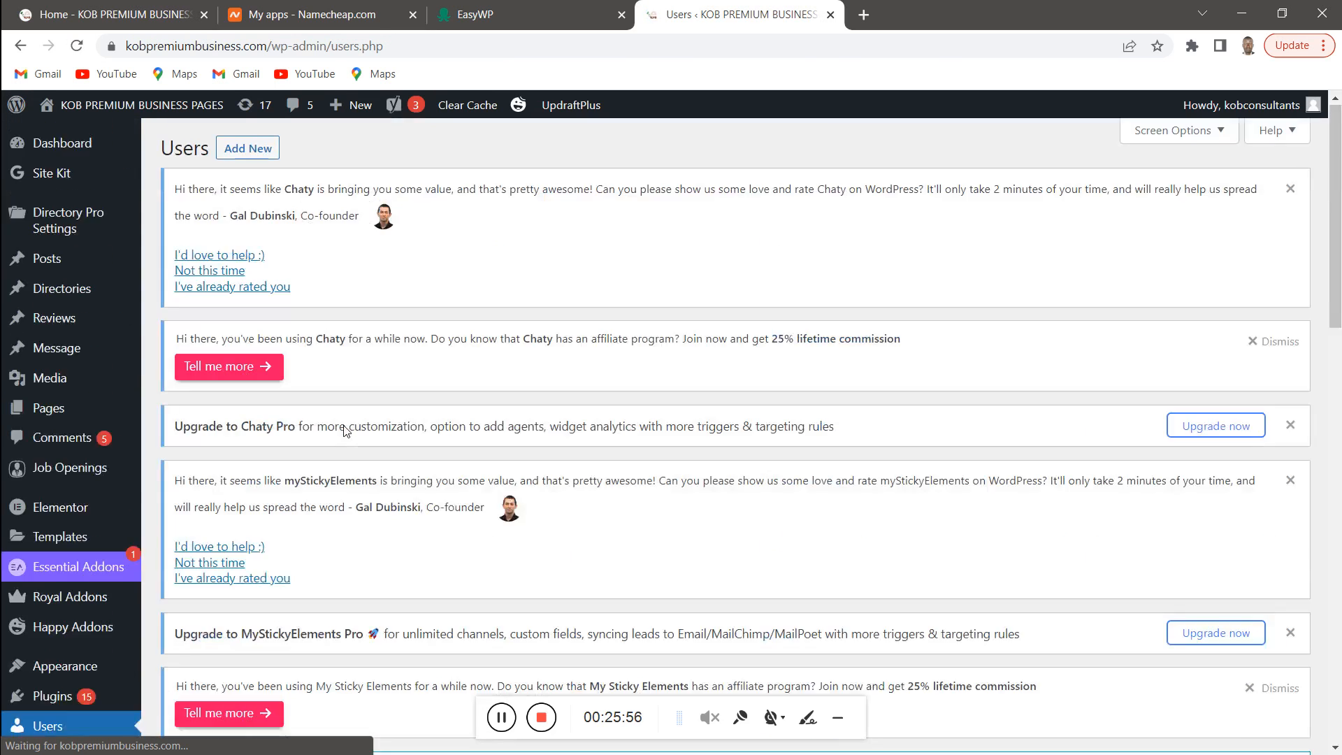
scroll(346, 432, "down", 12)
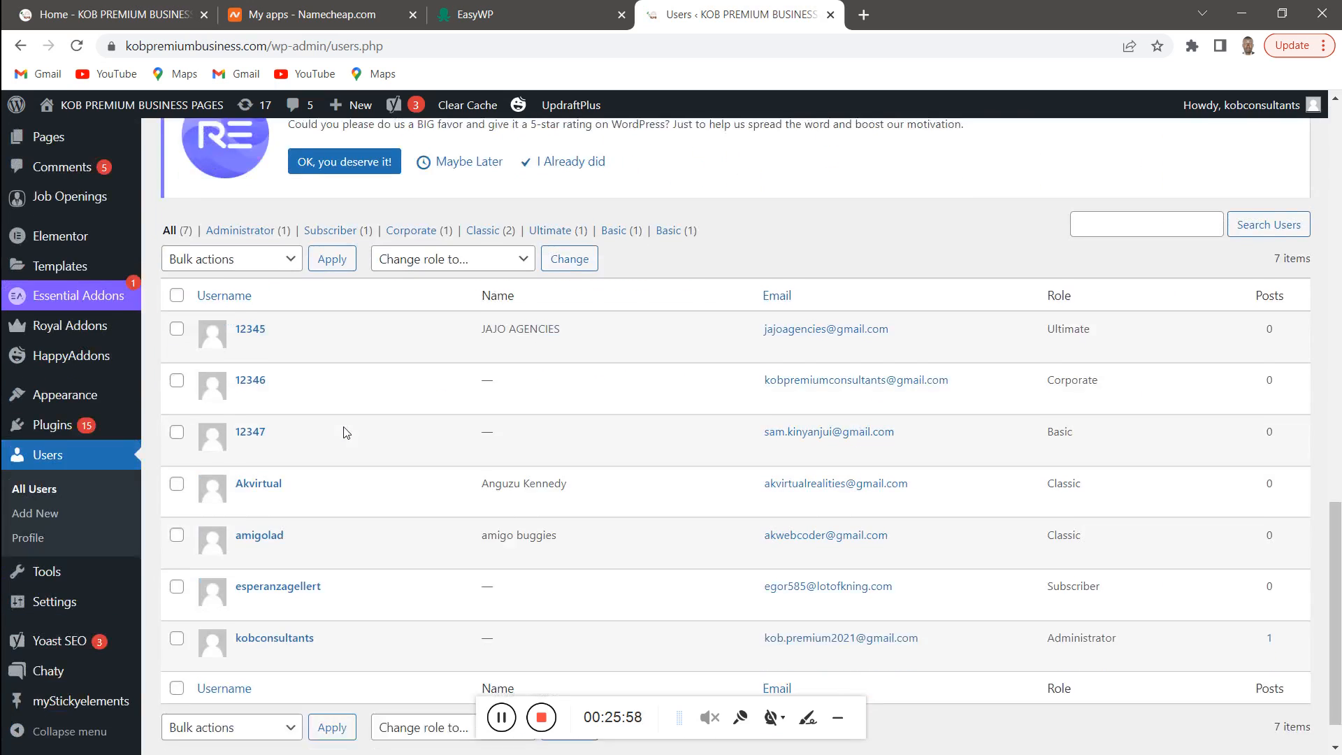
Go to the Payment Gateways page of the Directory Pro Settings and open the Paypal gateway's settings for editing
scroll(145, 397, "up", 3)
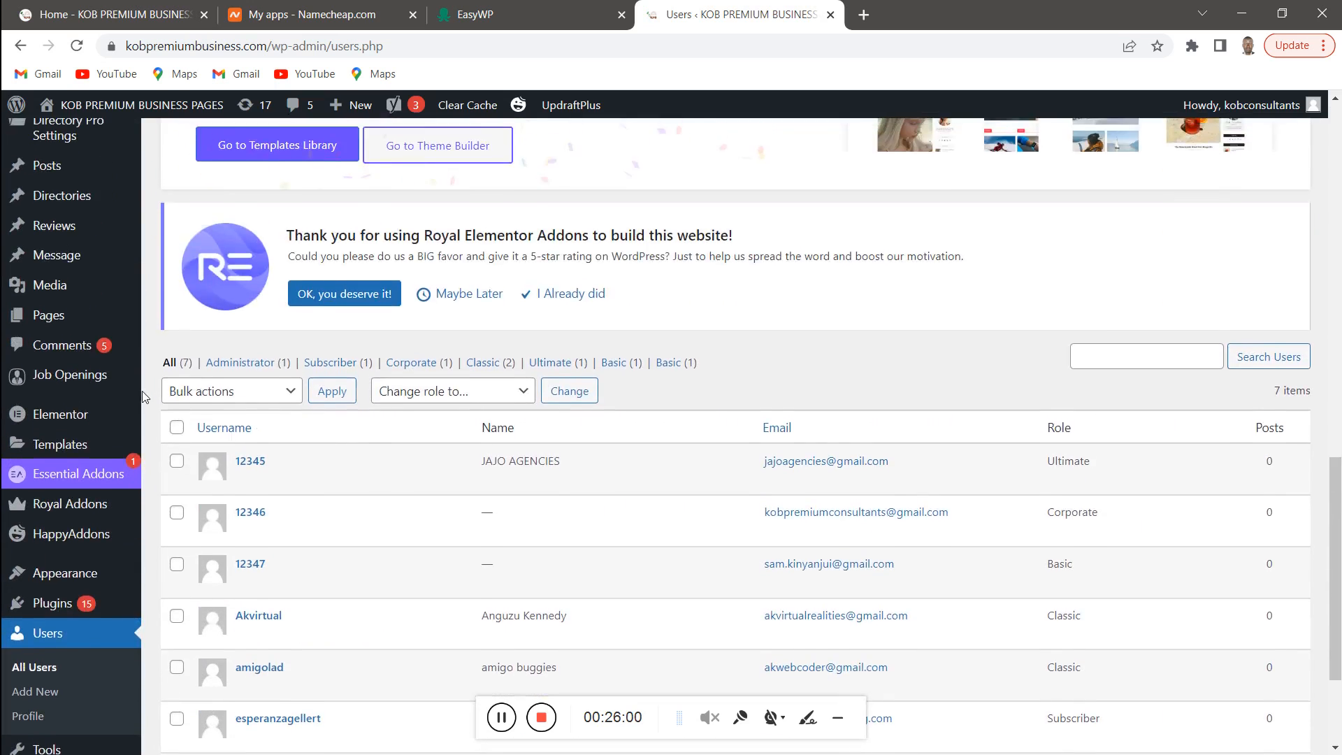
scroll(145, 397, "up", 8)
mouse_move(59, 272)
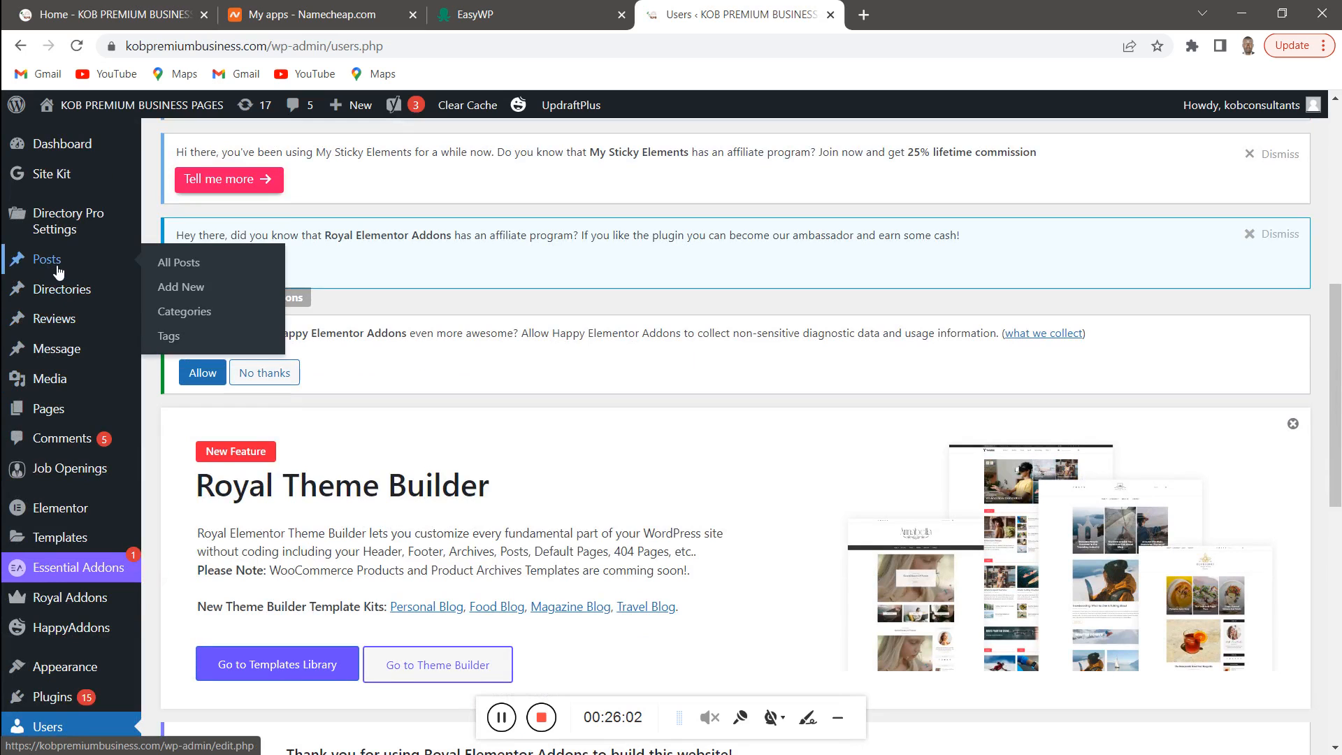
mouse_move(83, 233)
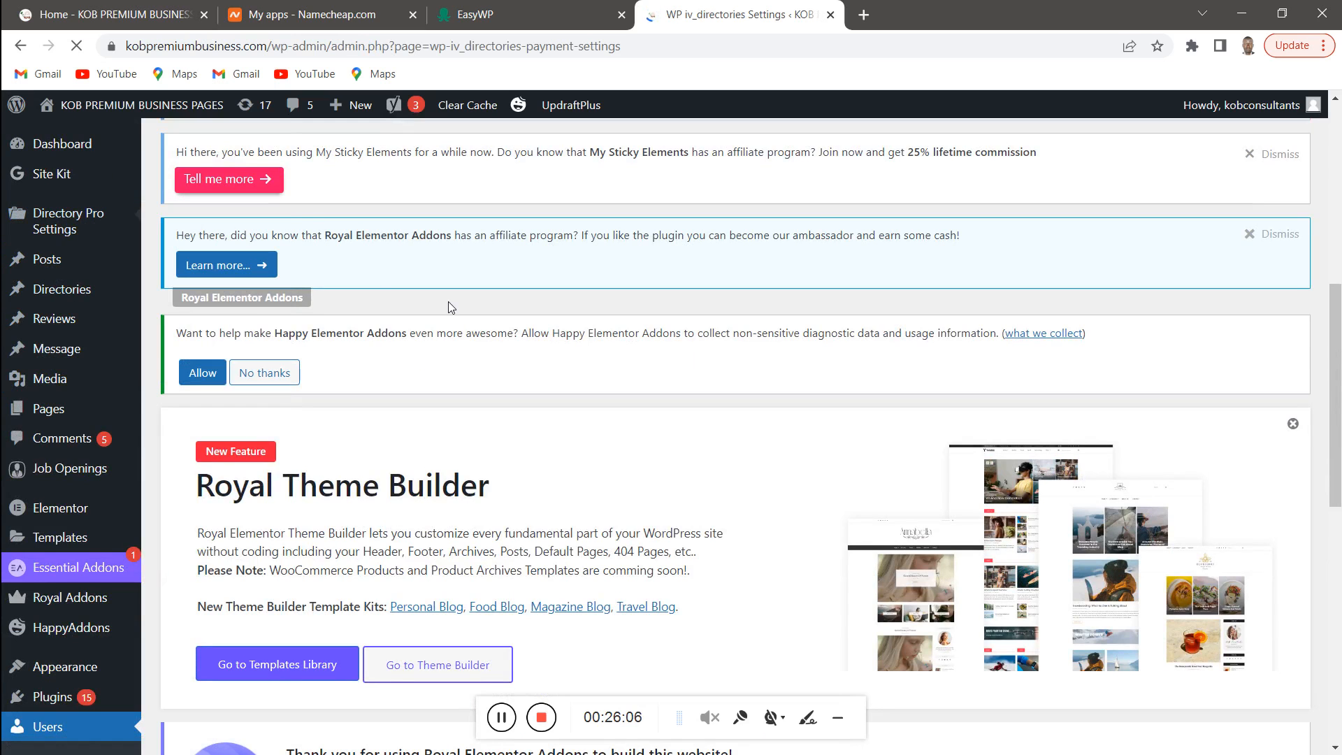
scroll(536, 351, "down", 1)
scroll(536, 357, "down", 10)
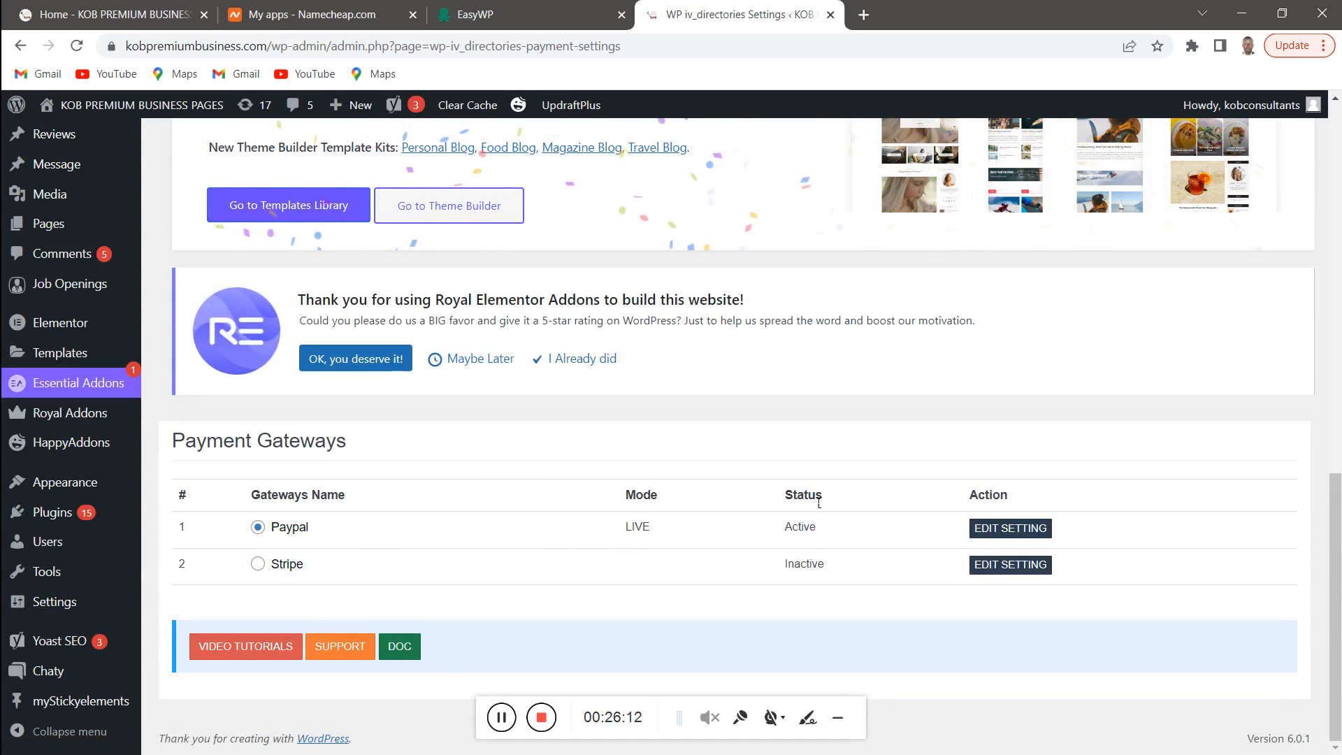
left_click(1024, 525)
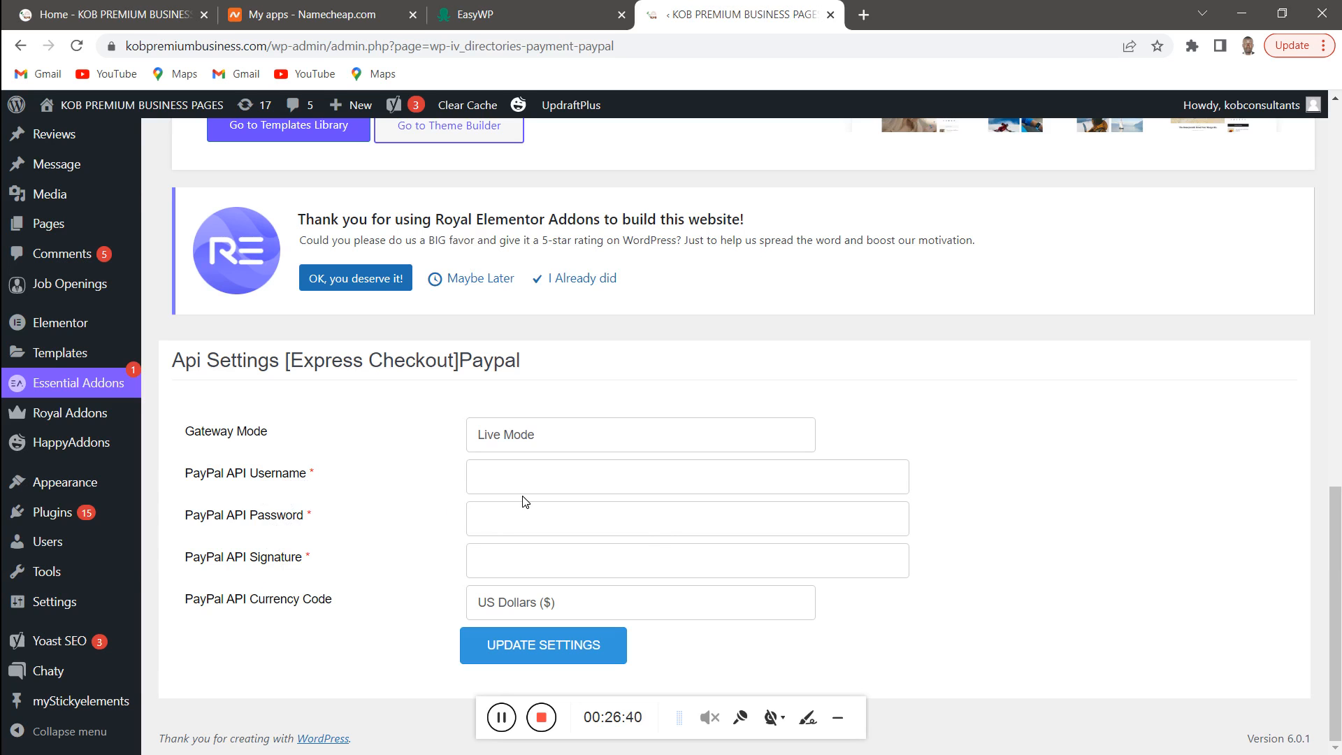
Examine the Paypal Express Checkout API settings, covering gateway mode, API username, password, signature and currency code
scroll(420, 498, "up", 3)
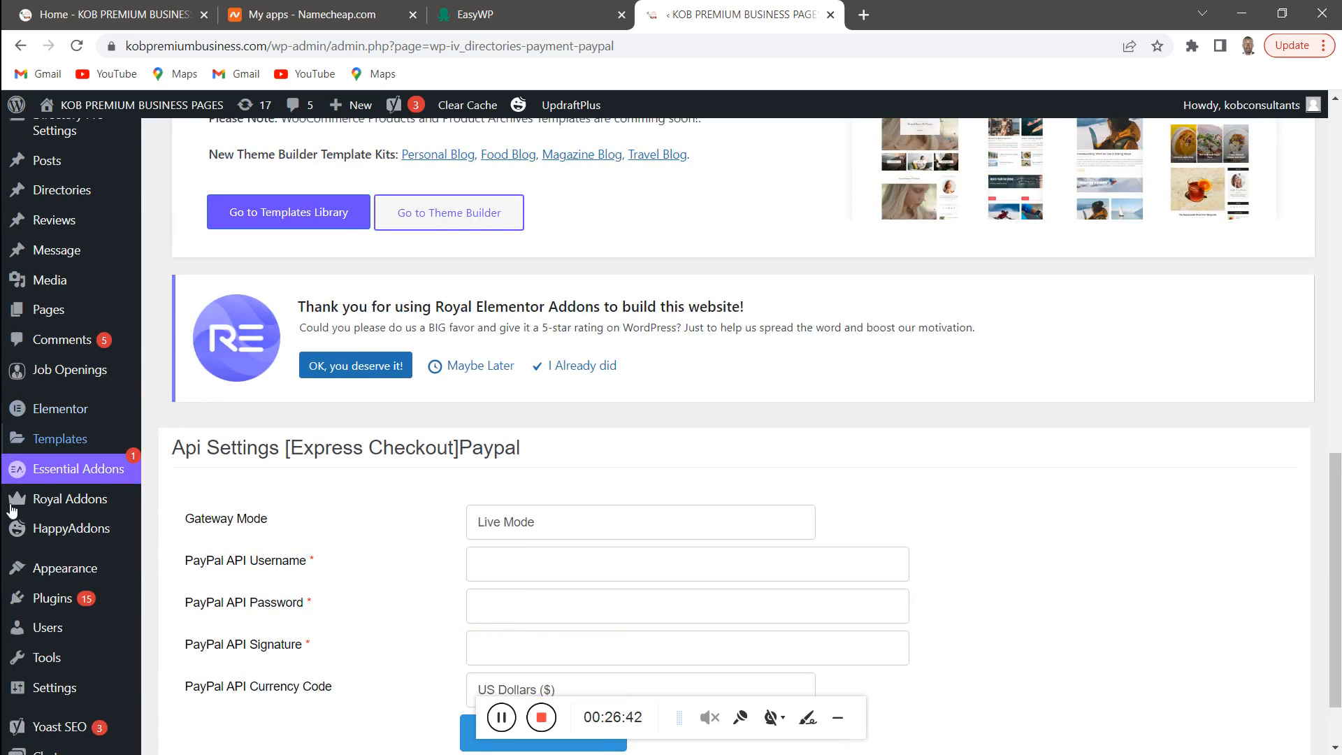
scroll(608, 465, "up", 2)
scroll(616, 471, "down", 3)
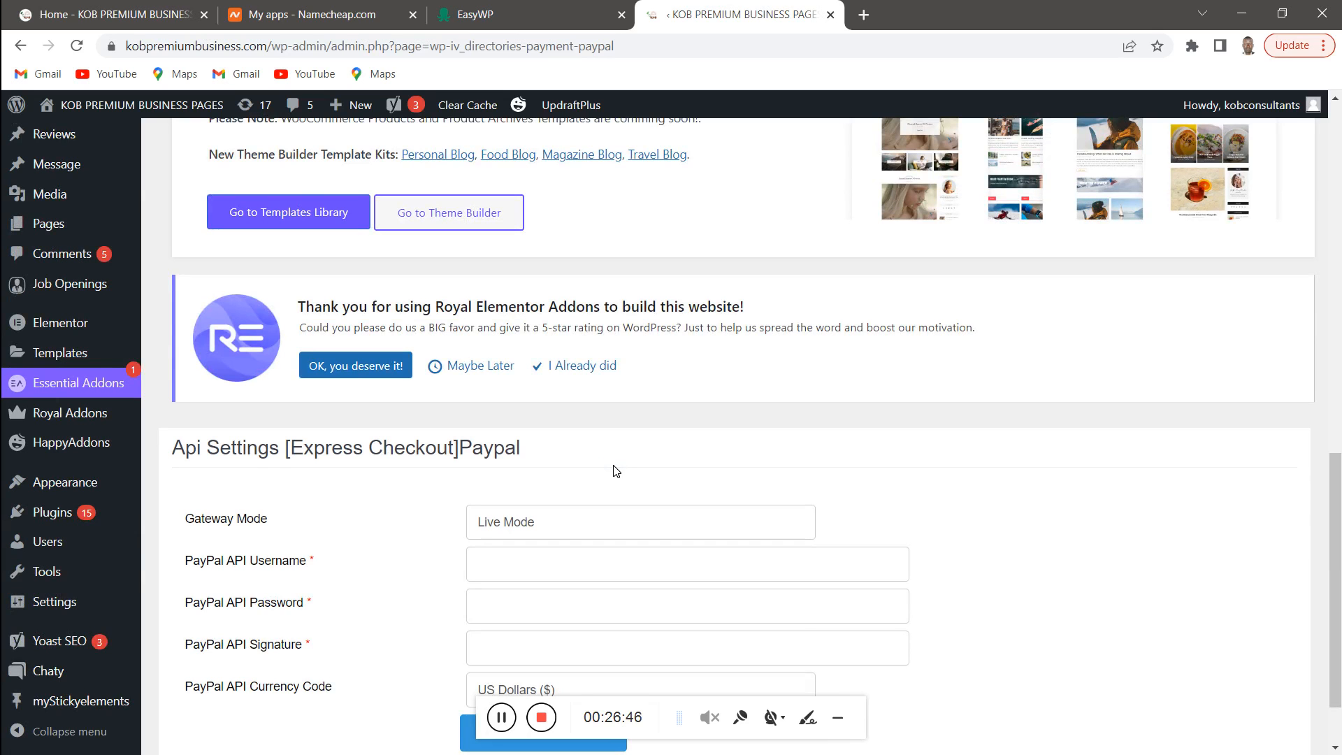
scroll(299, 470, "up", 6)
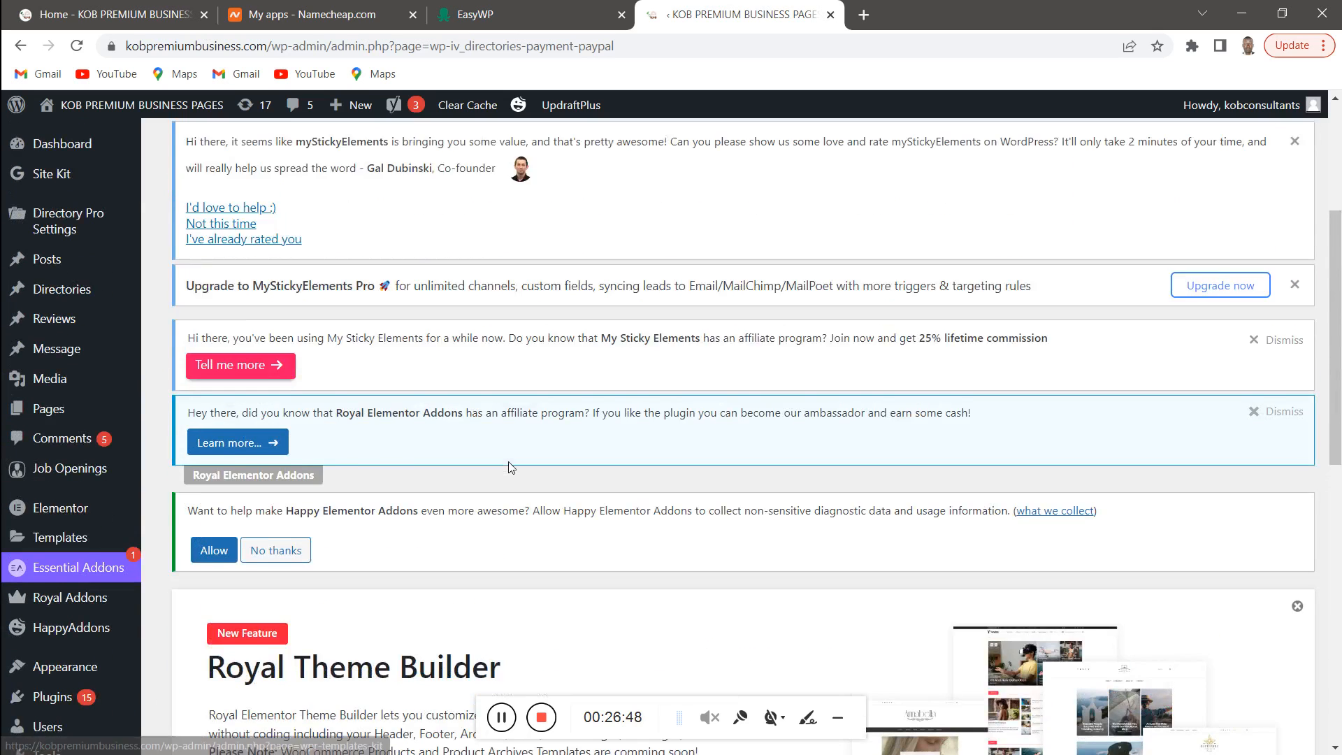
scroll(509, 468, "down", 4)
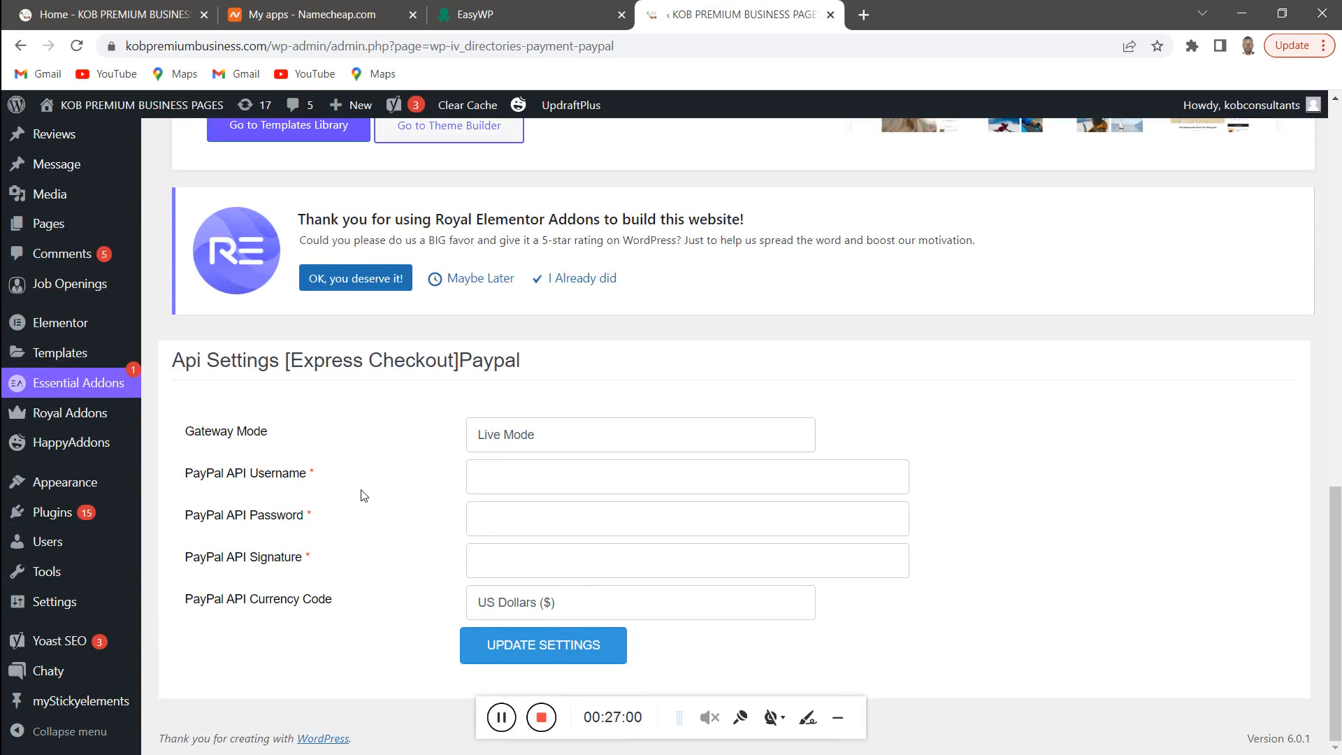
scroll(362, 496, "up", 10)
scroll(363, 496, "up", 1)
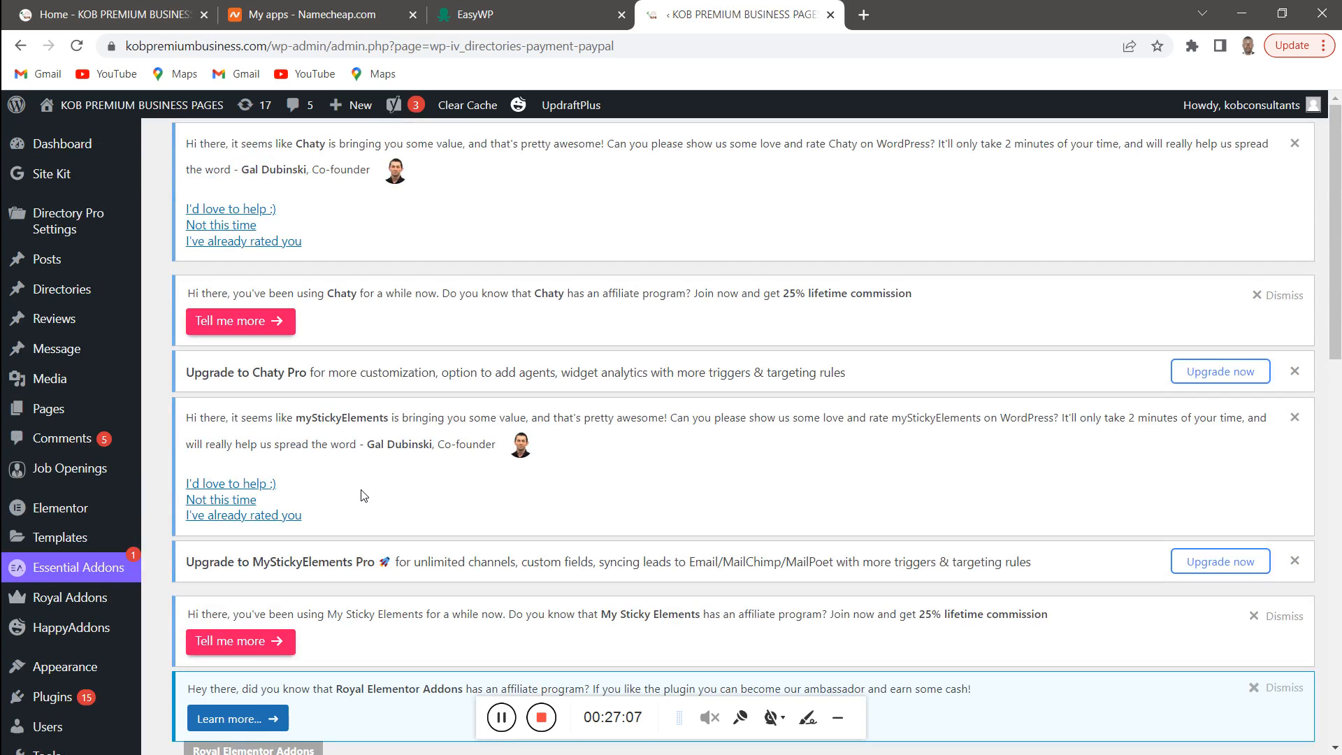
scroll(238, 389, "down", 3)
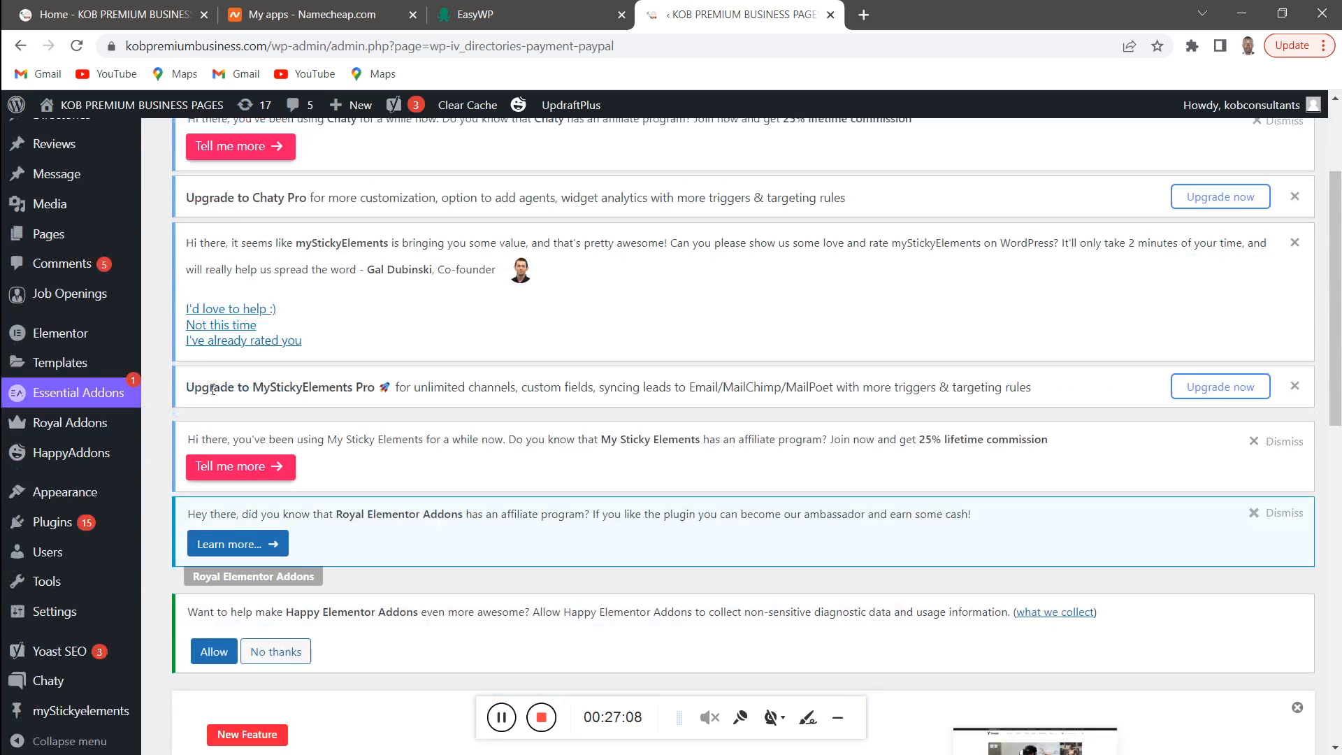
scroll(162, 433, "up", 3)
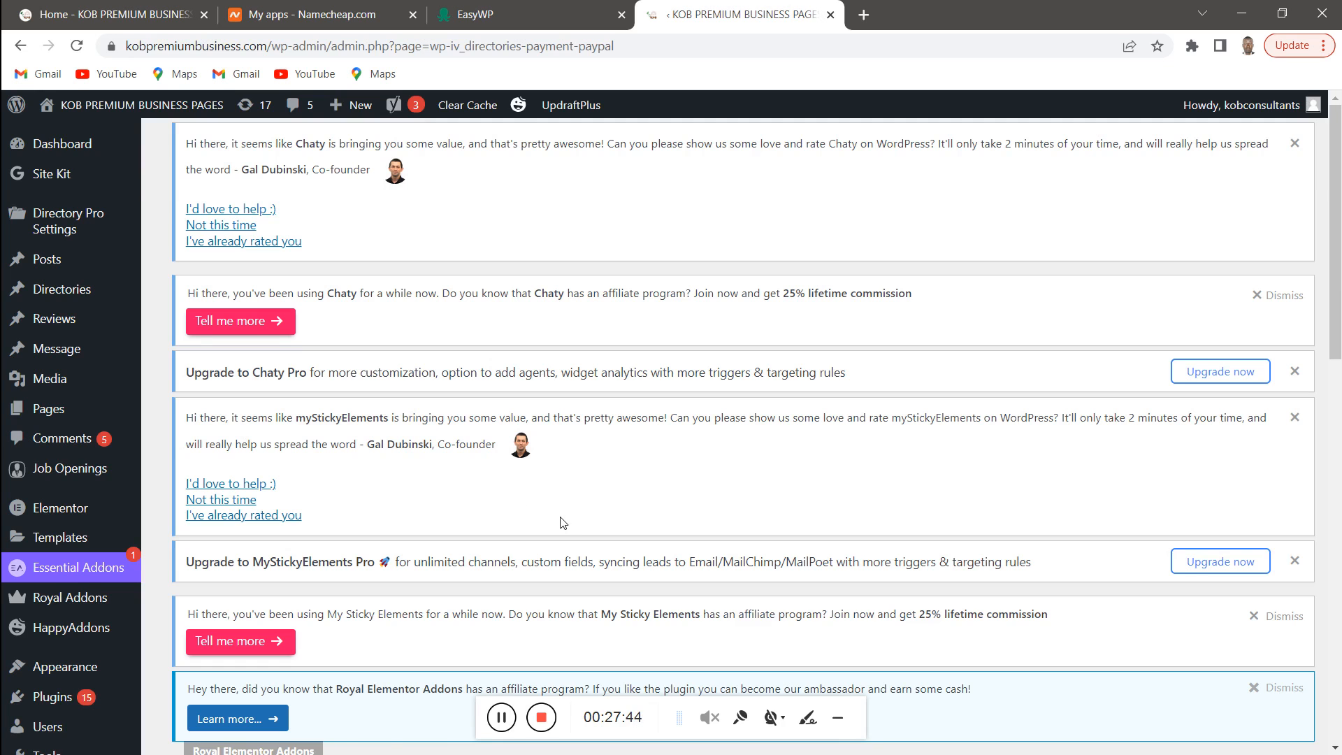
scroll(566, 526, "down", 9)
scroll(567, 526, "down", 5)
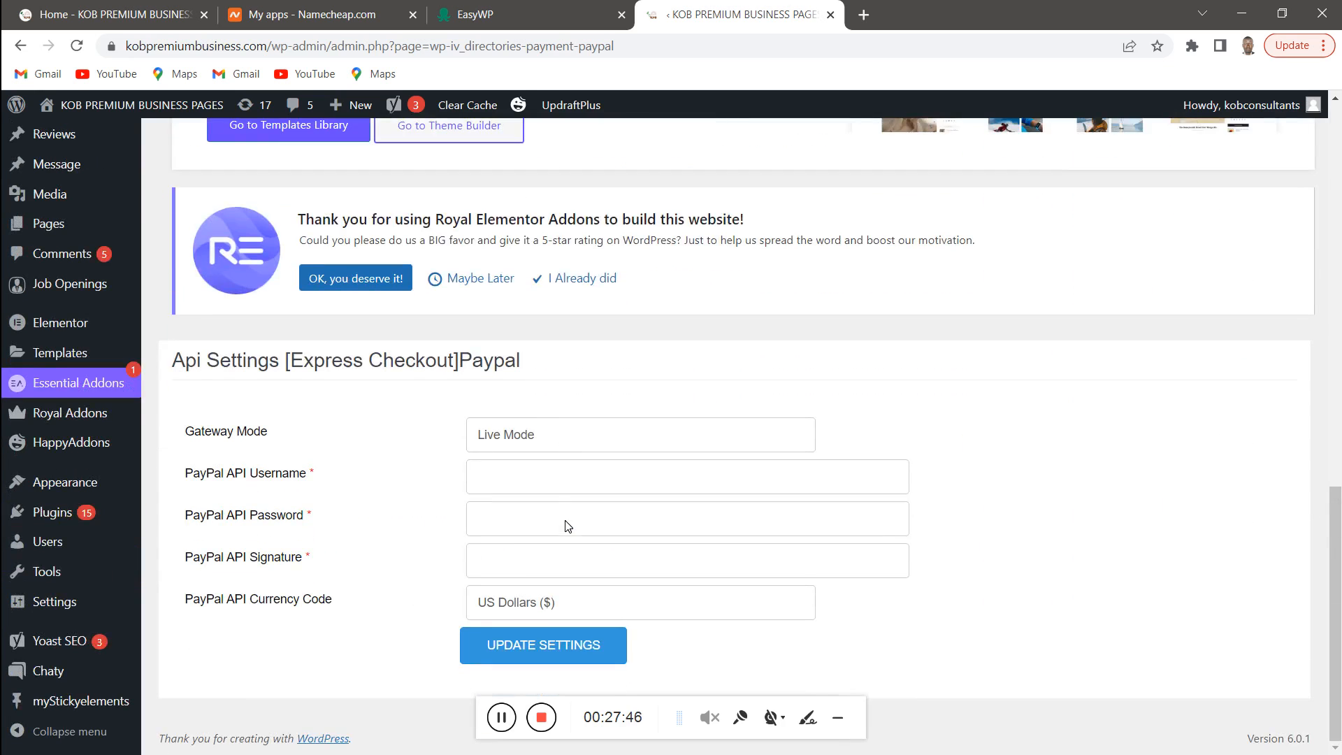